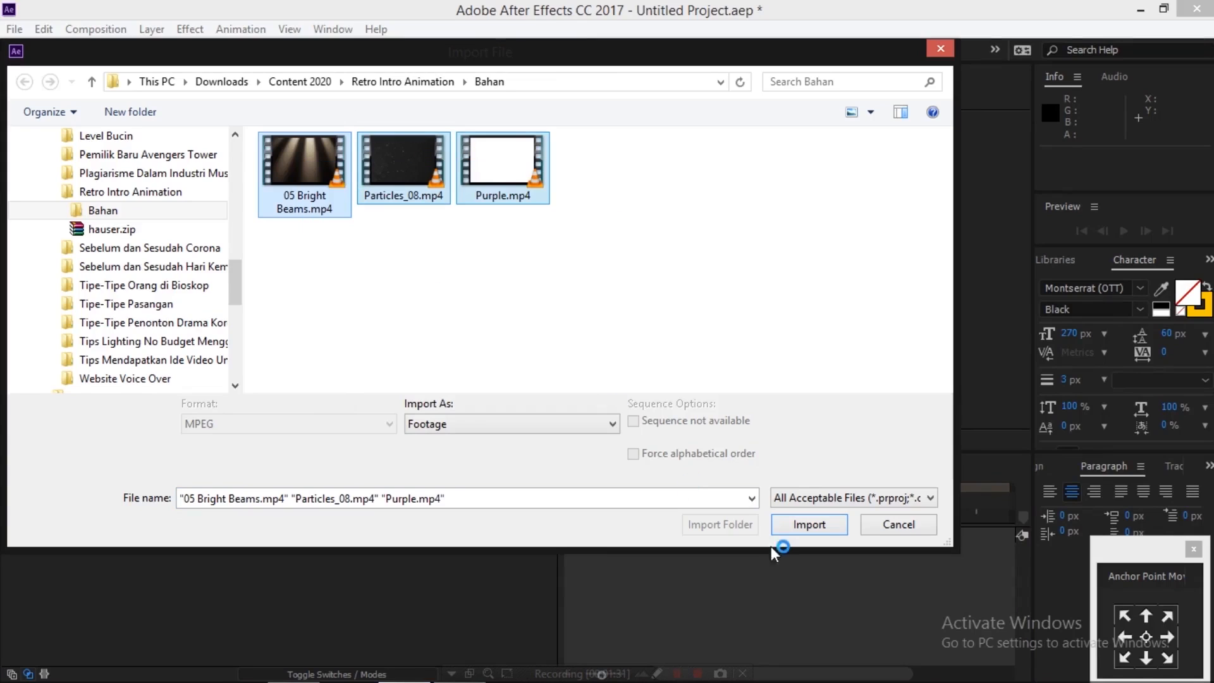
# Import the three selected video clips and create a composition named Main Comp, 1920 px wide with the 16:9 ratio locked.
pyautogui.click(818, 526)
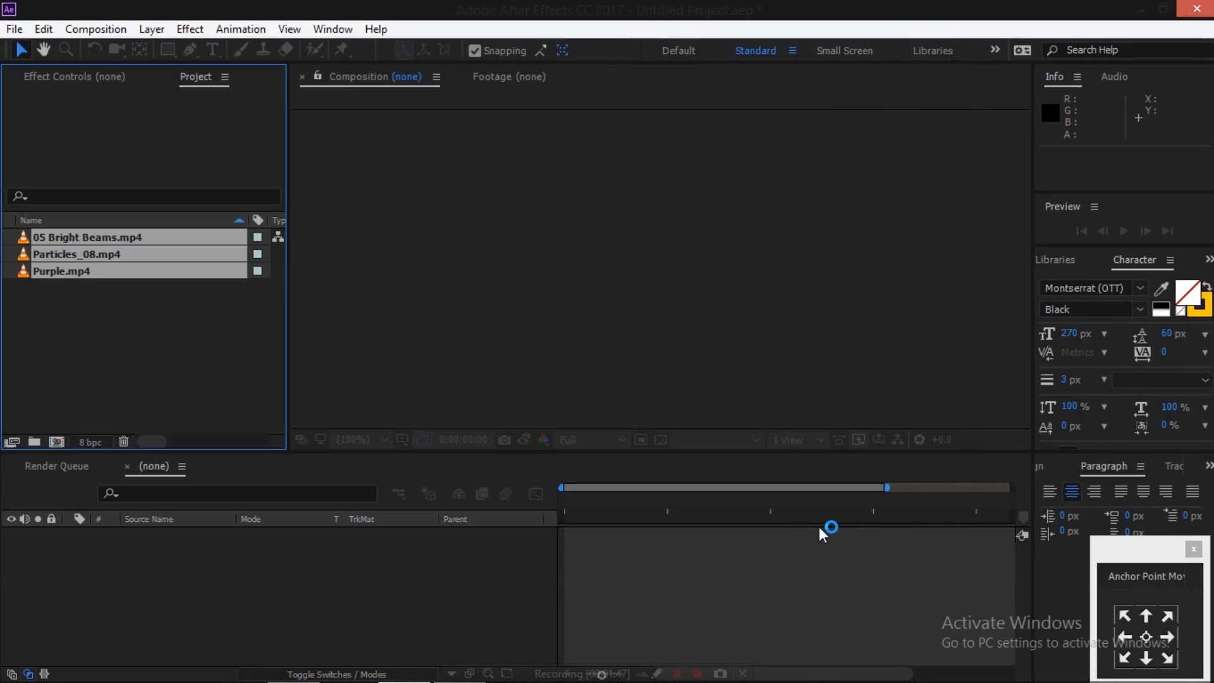
pyautogui.click(57, 442)
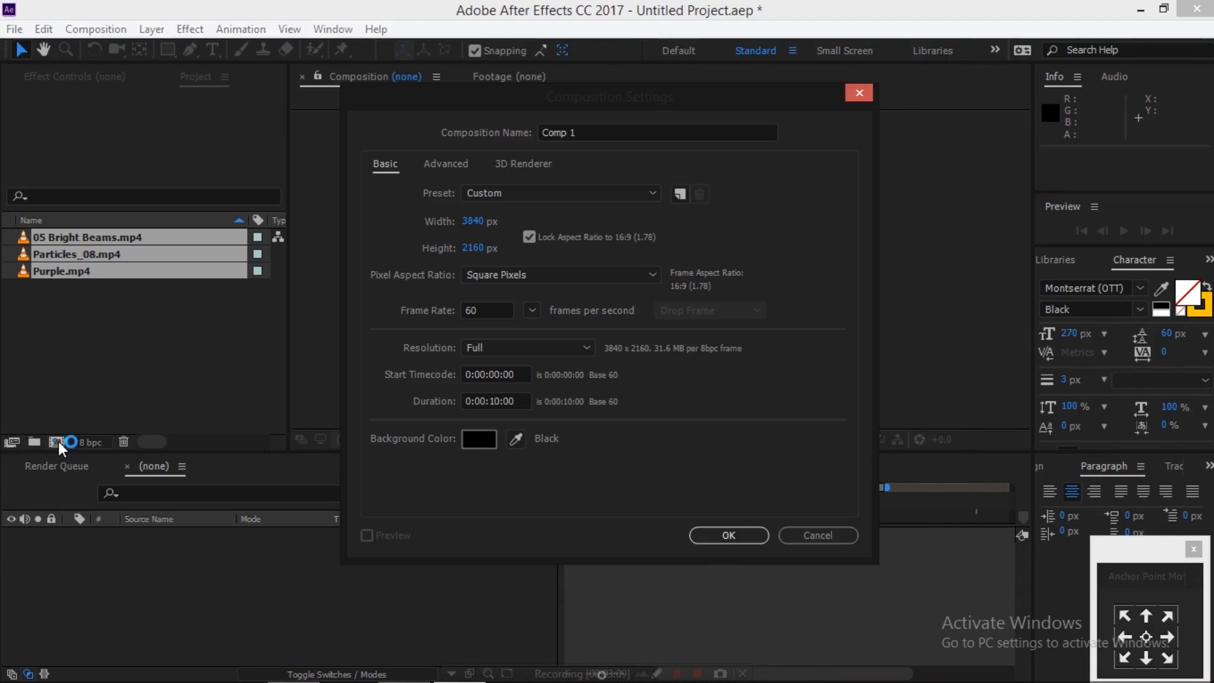
pyautogui.click(588, 129)
pyautogui.hotkey('ctrl', 'a')
pyautogui.write('Main Comp')
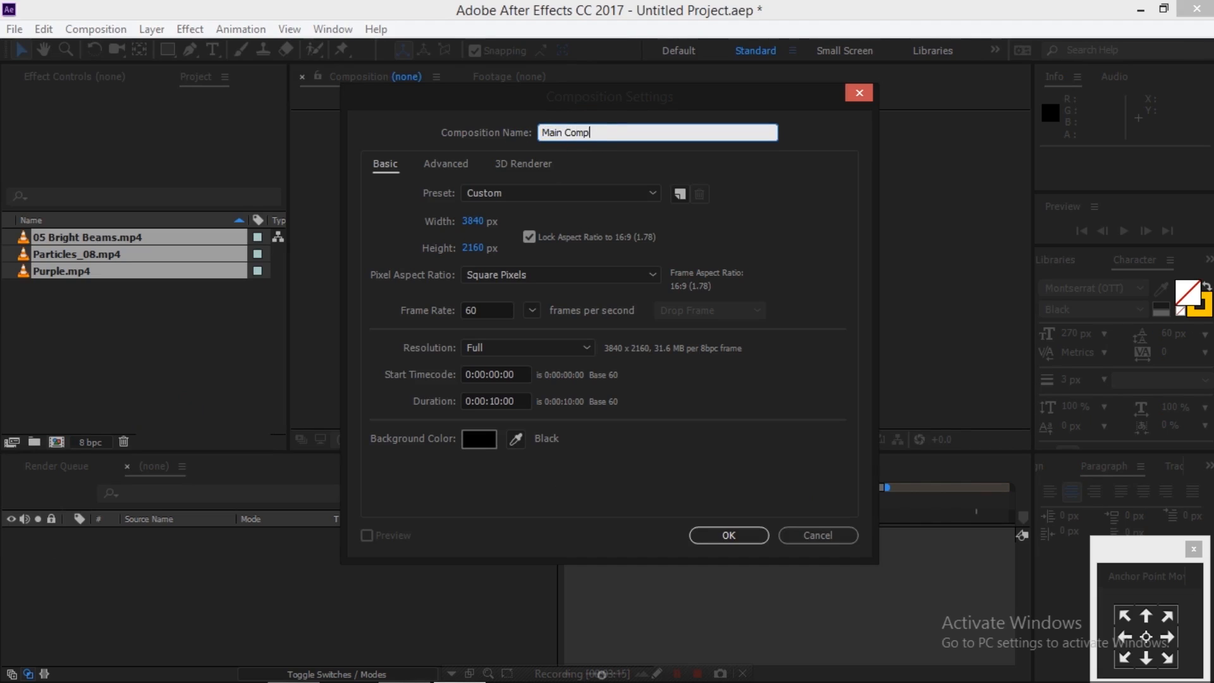
pyautogui.click(473, 220)
pyautogui.write('1920')
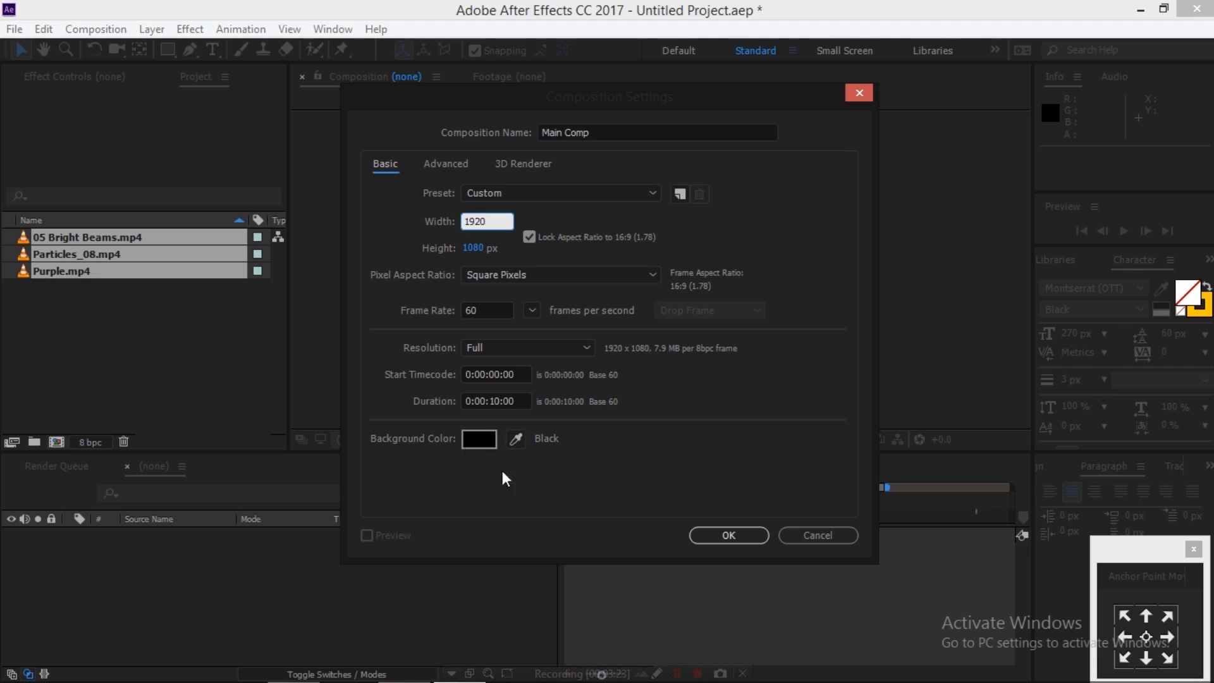
pyautogui.click(741, 534)
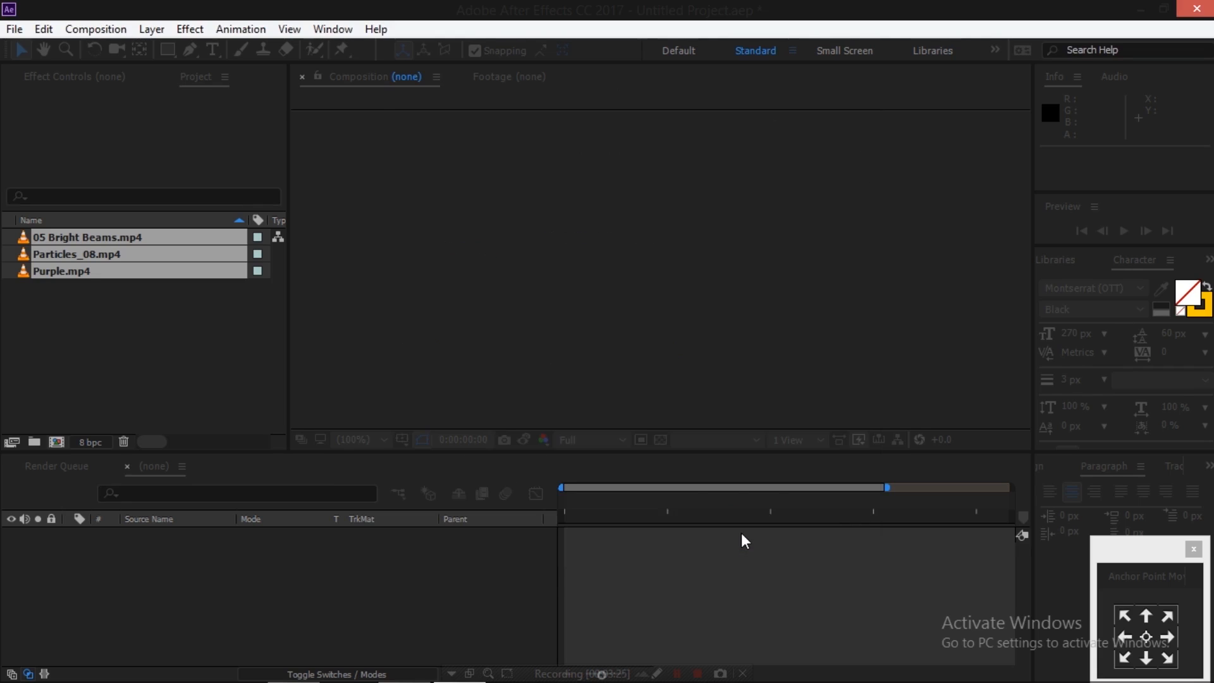
# Add a composition-sized solid in dark gray 0C0C0C to Main Comp and rename its layer Background.
pyautogui.rightClick(245, 564)
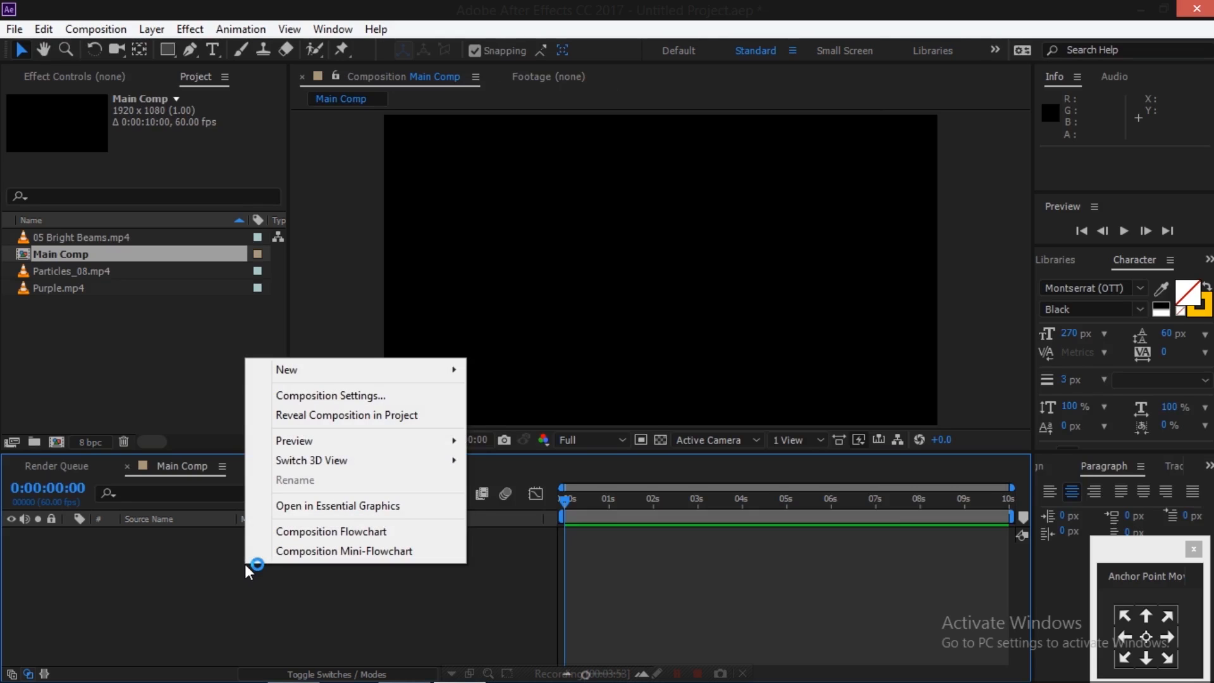
pyautogui.moveTo(447, 367)
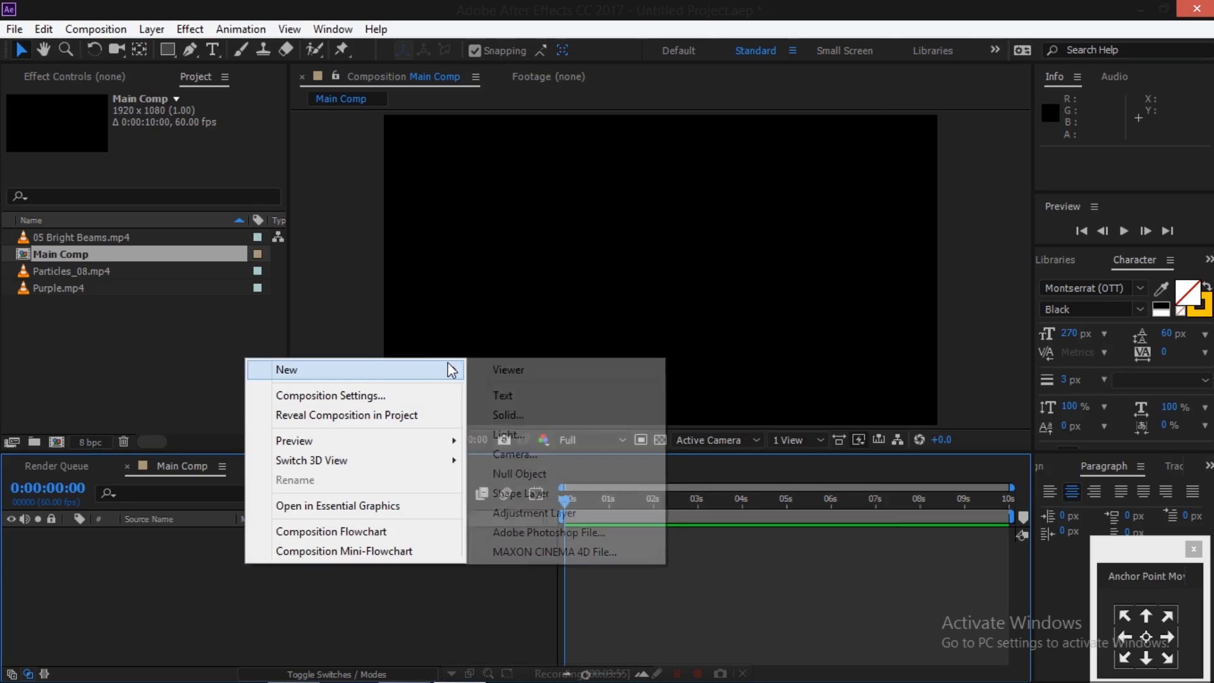
pyautogui.click(511, 411)
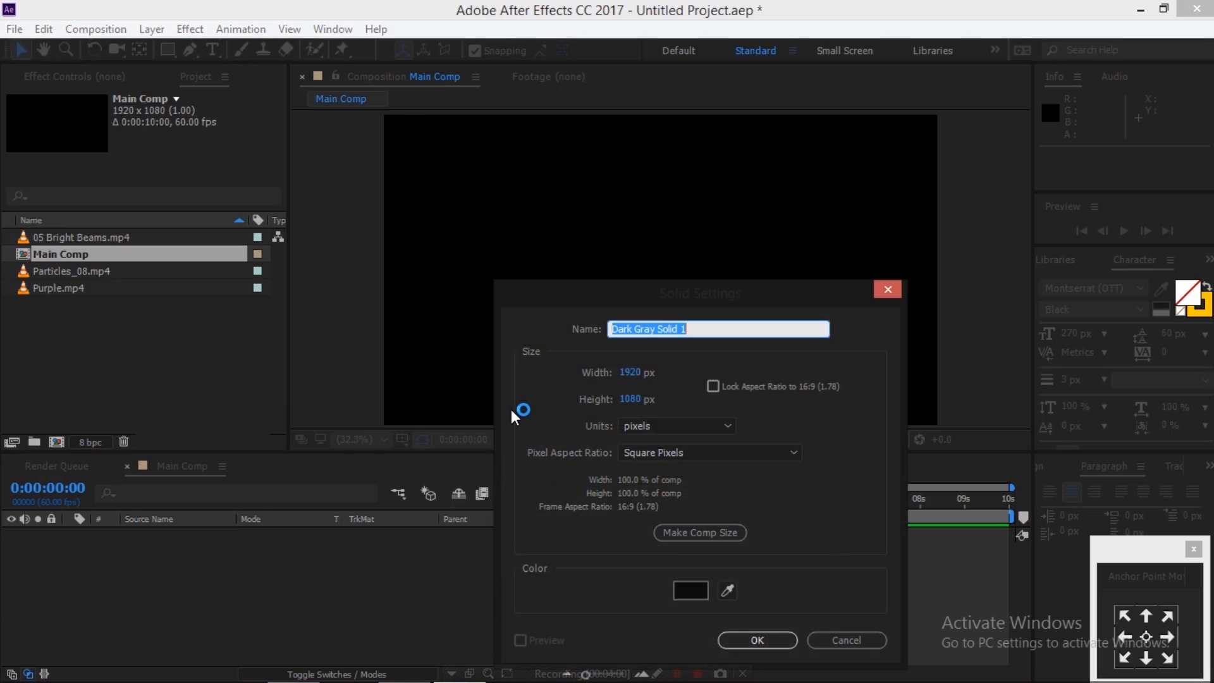
pyautogui.click(698, 593)
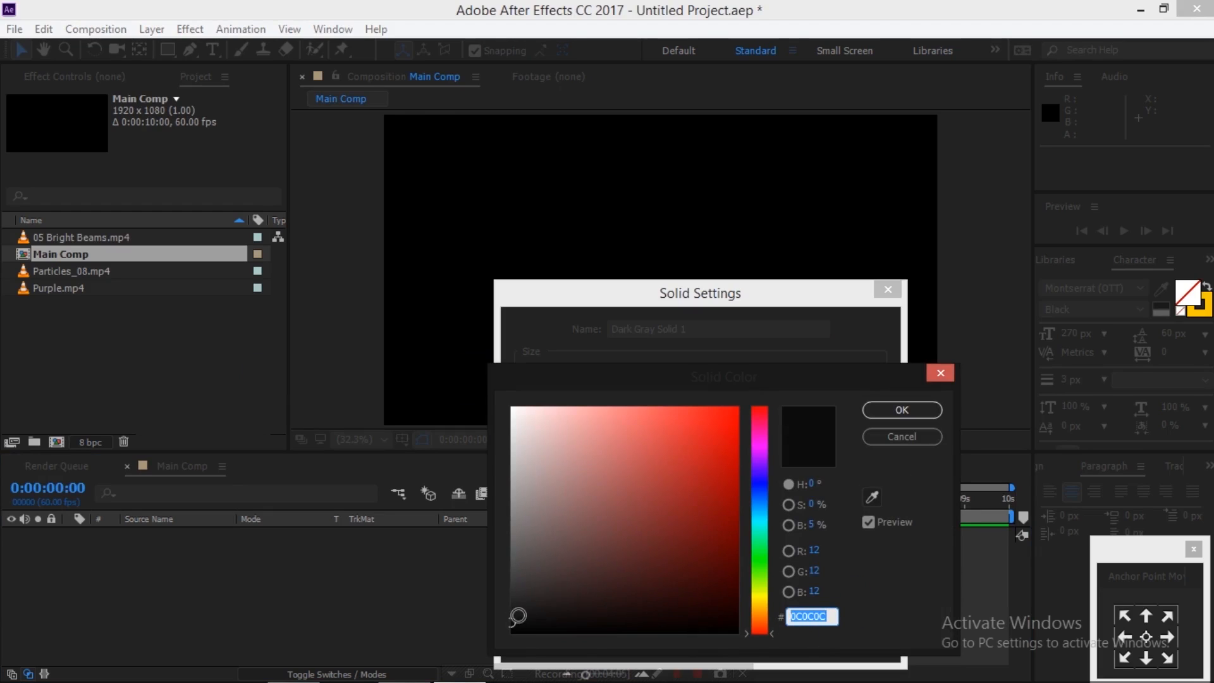
pyautogui.click(903, 413)
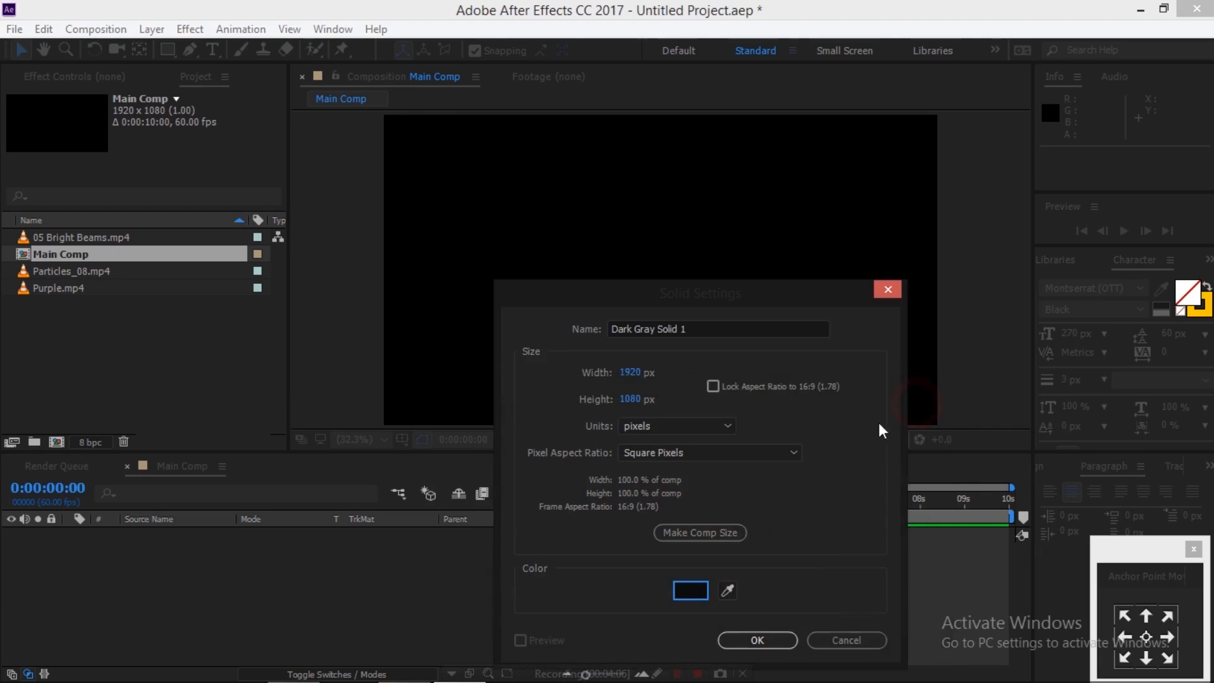
pyautogui.click(772, 643)
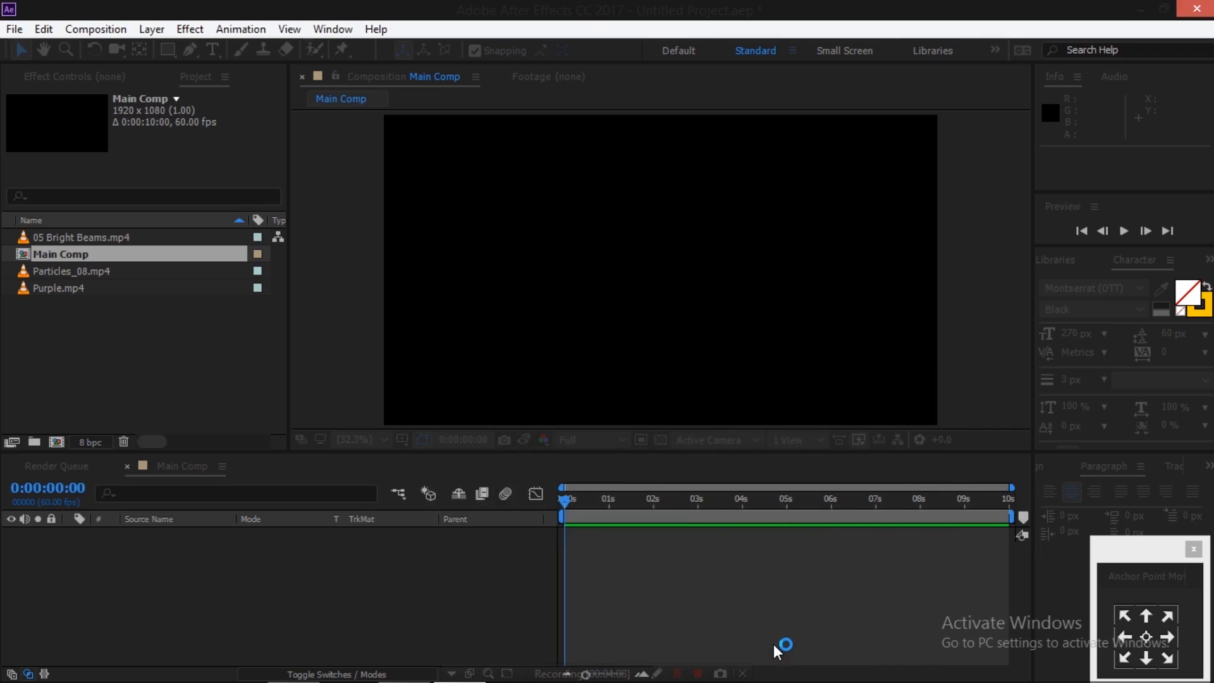
pyautogui.press('Return')
pyautogui.write('Background')
pyautogui.press('Return')
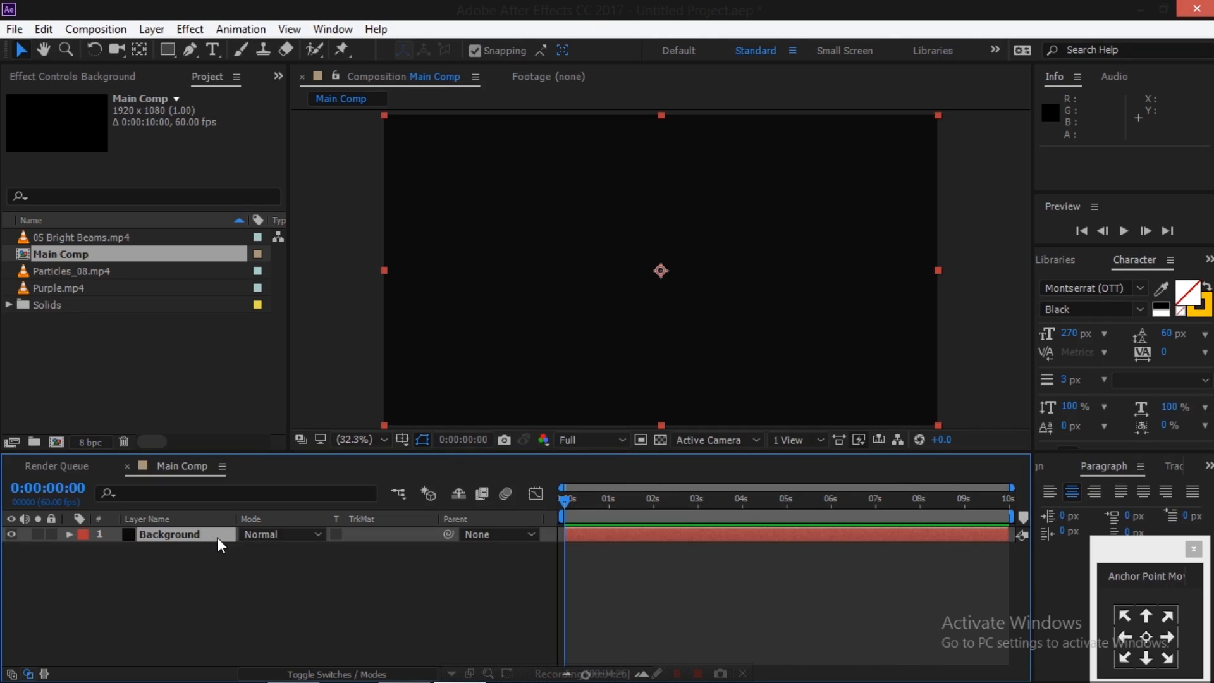
# Create a second 1920 x 1080 dark gray solid named Grid above the Background layer.
pyautogui.rightClick(227, 578)
pyautogui.moveTo(392, 386)
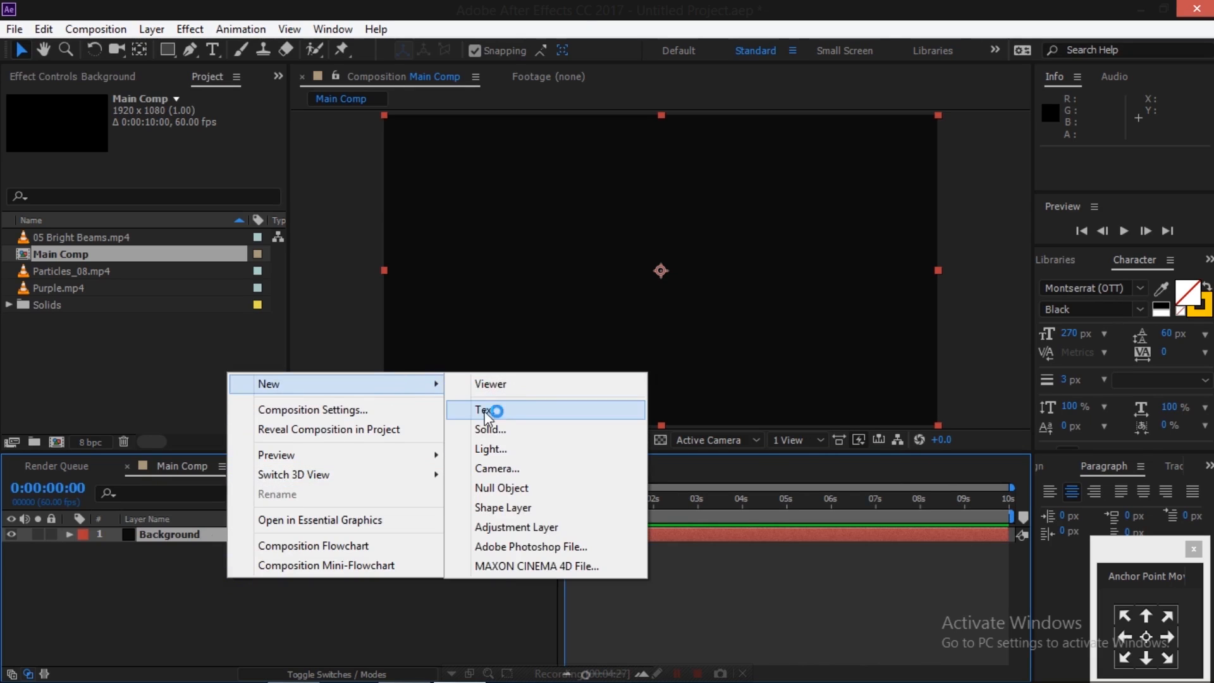
pyautogui.click(492, 424)
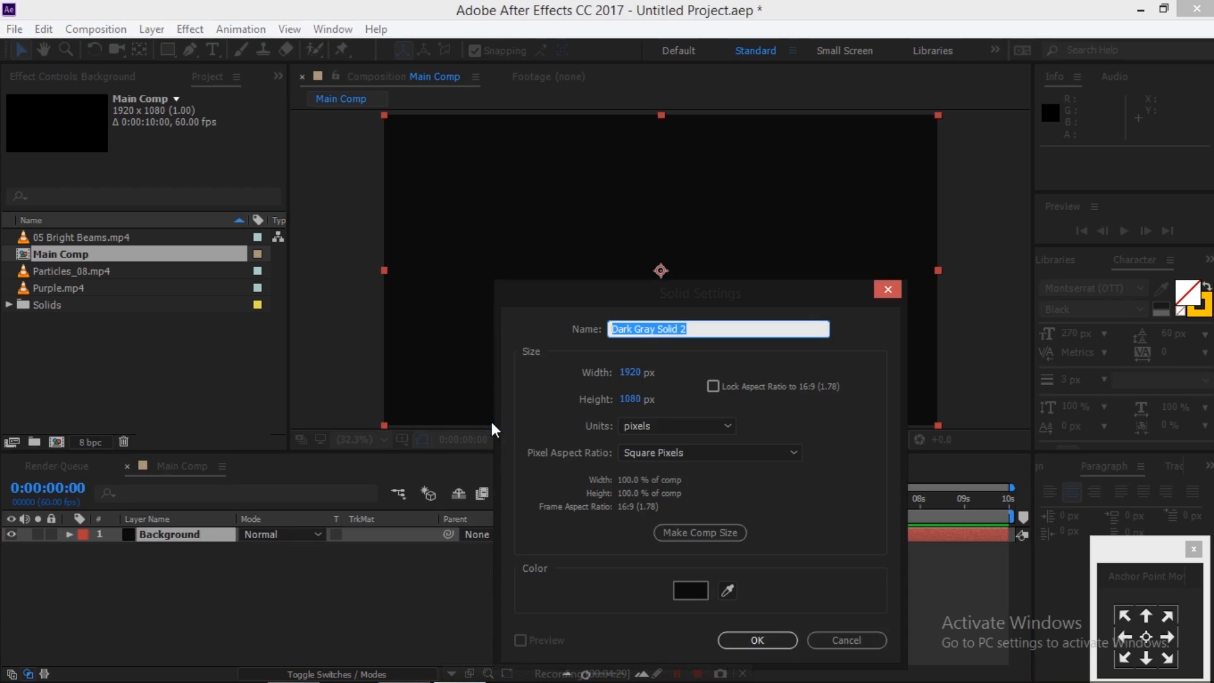
pyautogui.write('Grid')
pyautogui.press('Return')
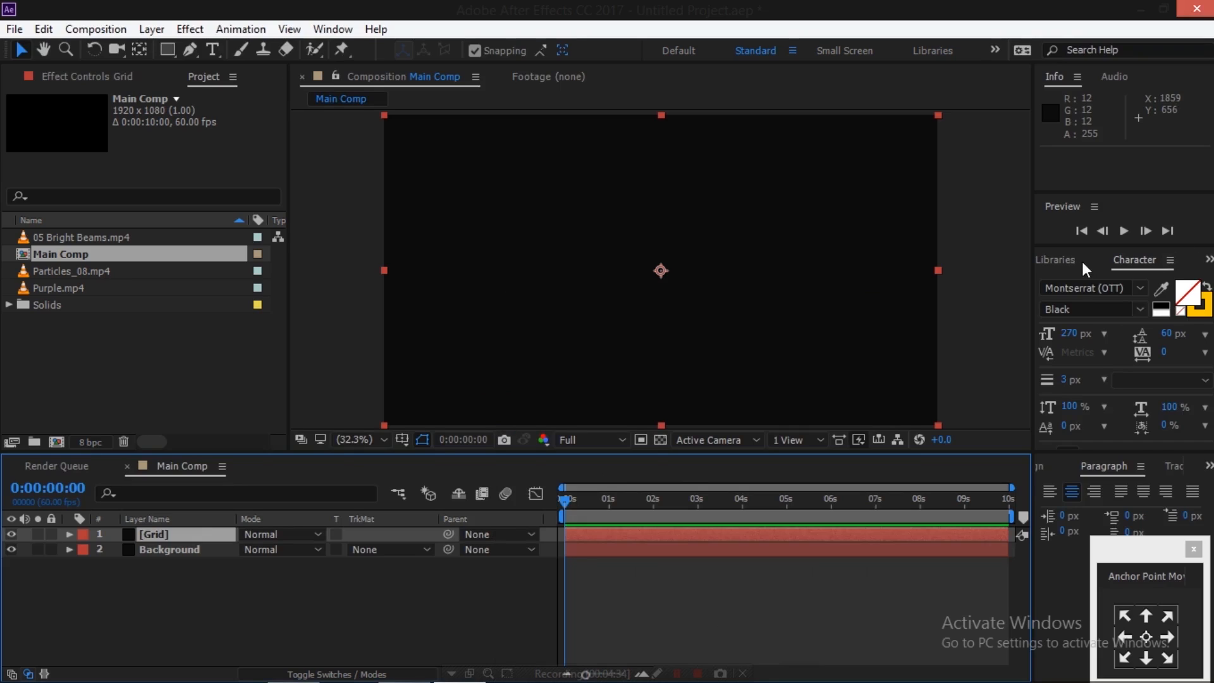
# Search the effects for "grid" and apply the Generate category's Grid effect to the Grid layer.
pyautogui.click(1060, 263)
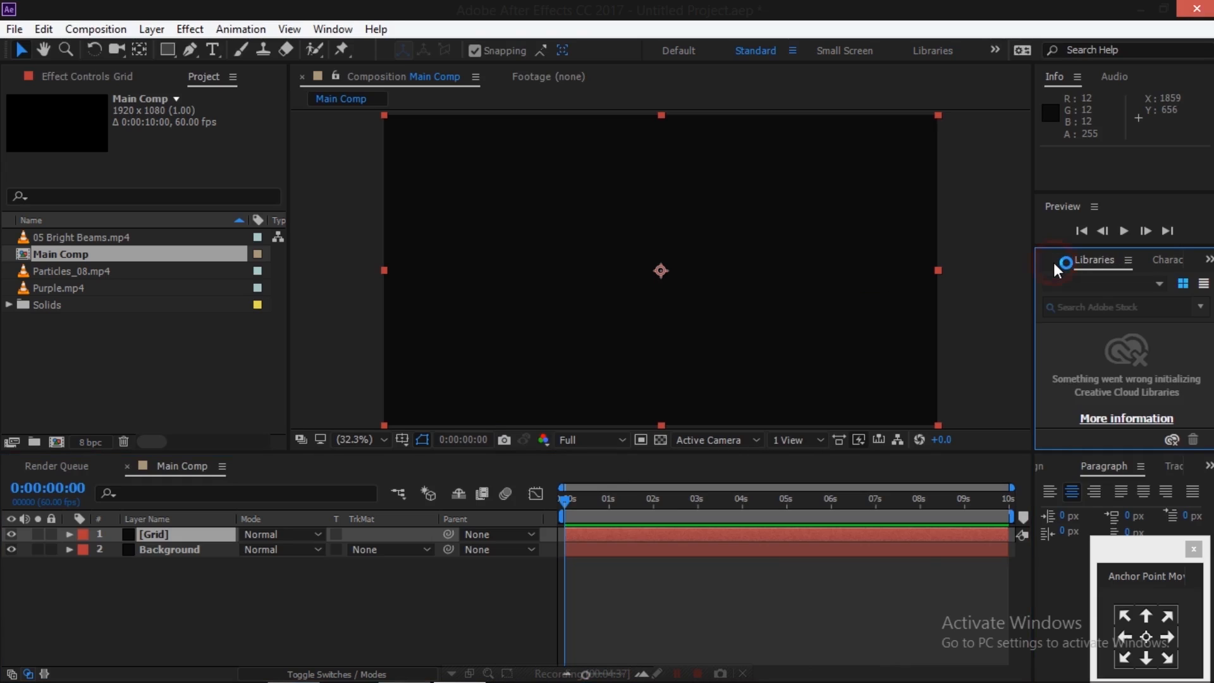
pyautogui.click(1054, 263)
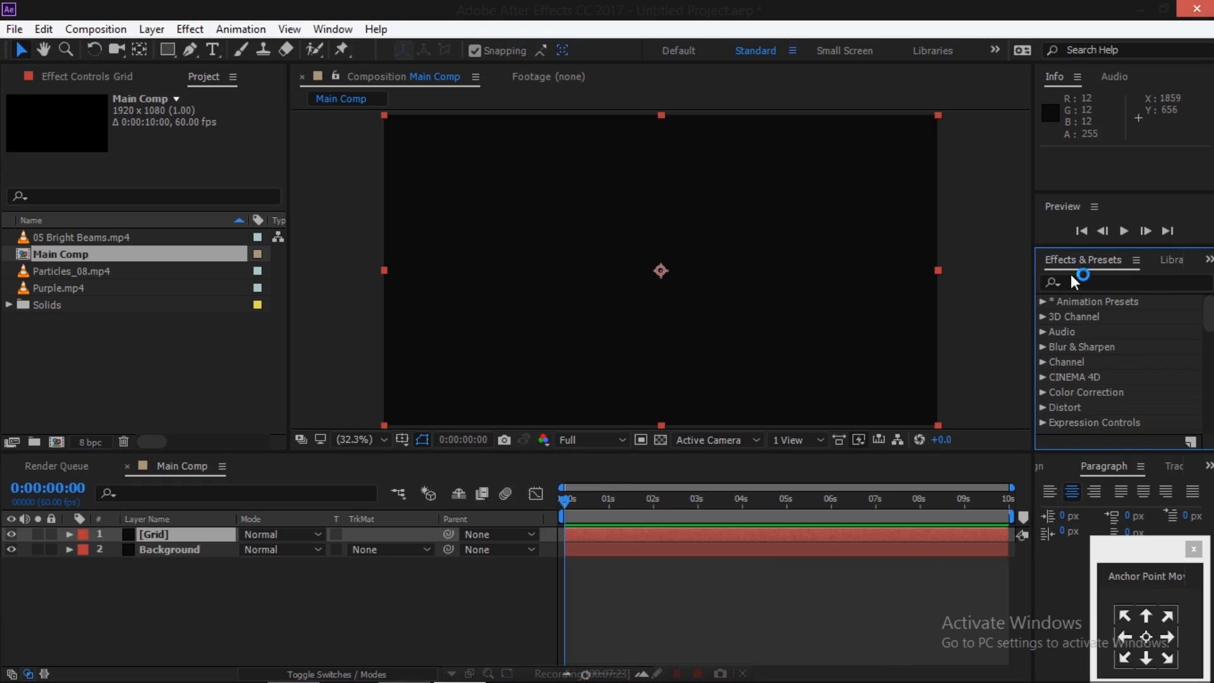
pyautogui.click(1096, 282)
pyautogui.write('g')
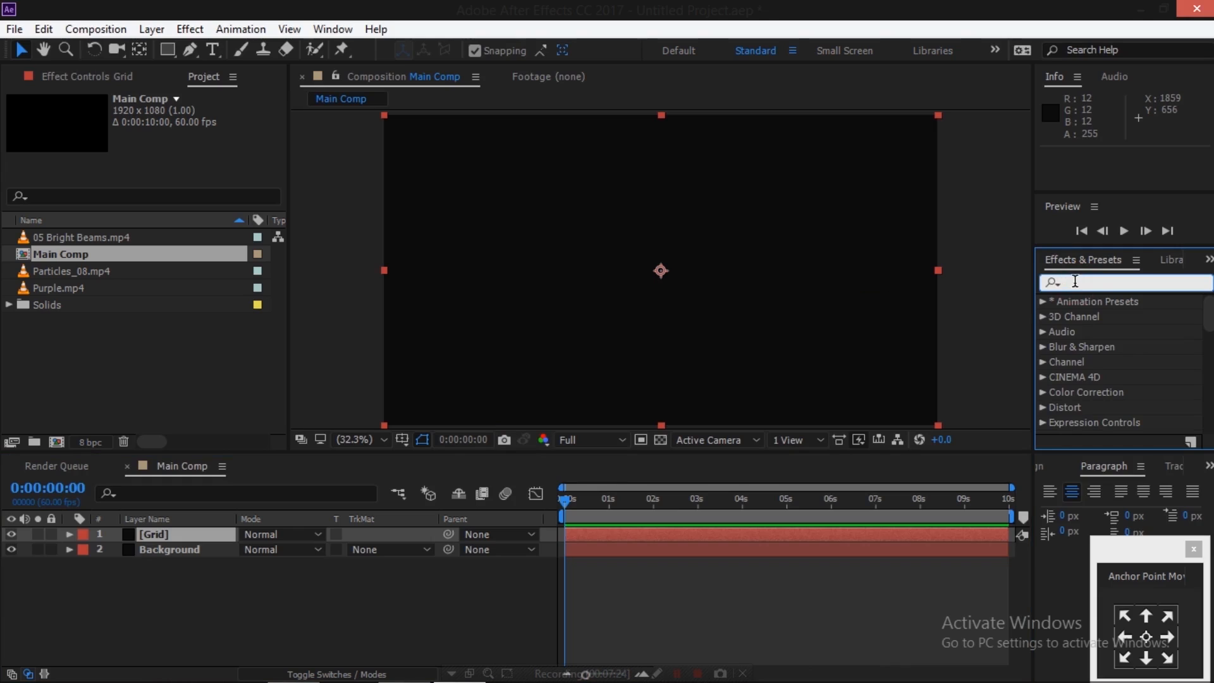
pyautogui.write('rid')
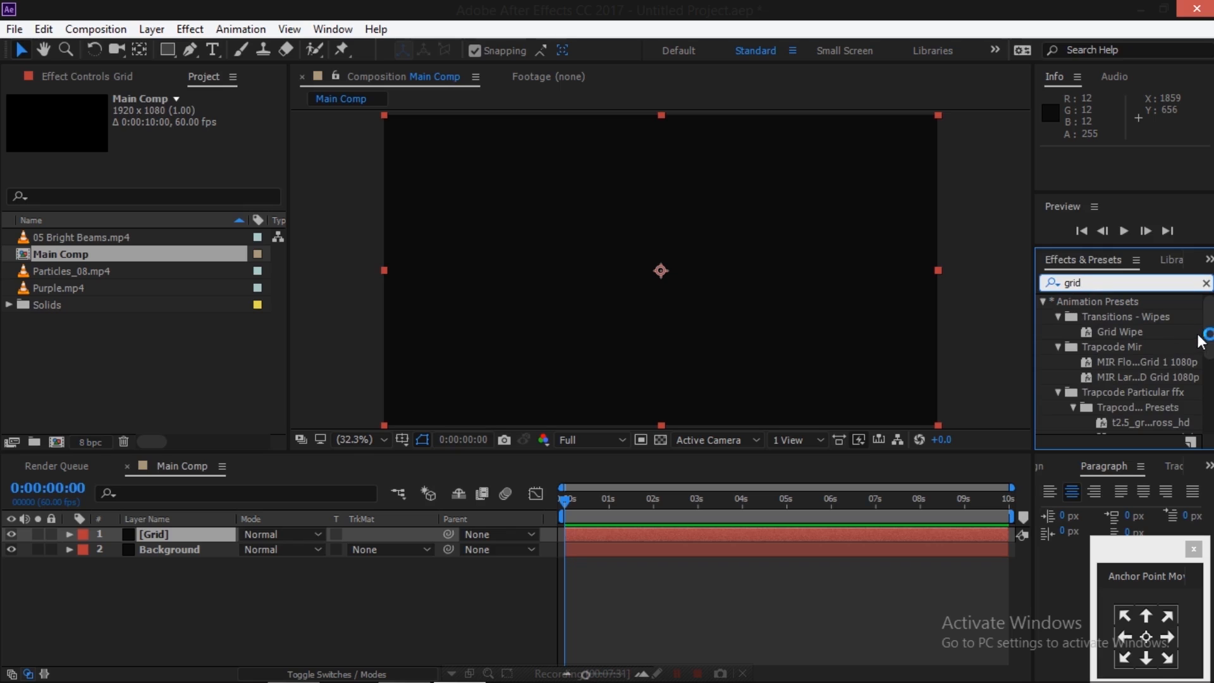
pyautogui.moveTo(1209, 336); pyautogui.dragTo(1209, 404)
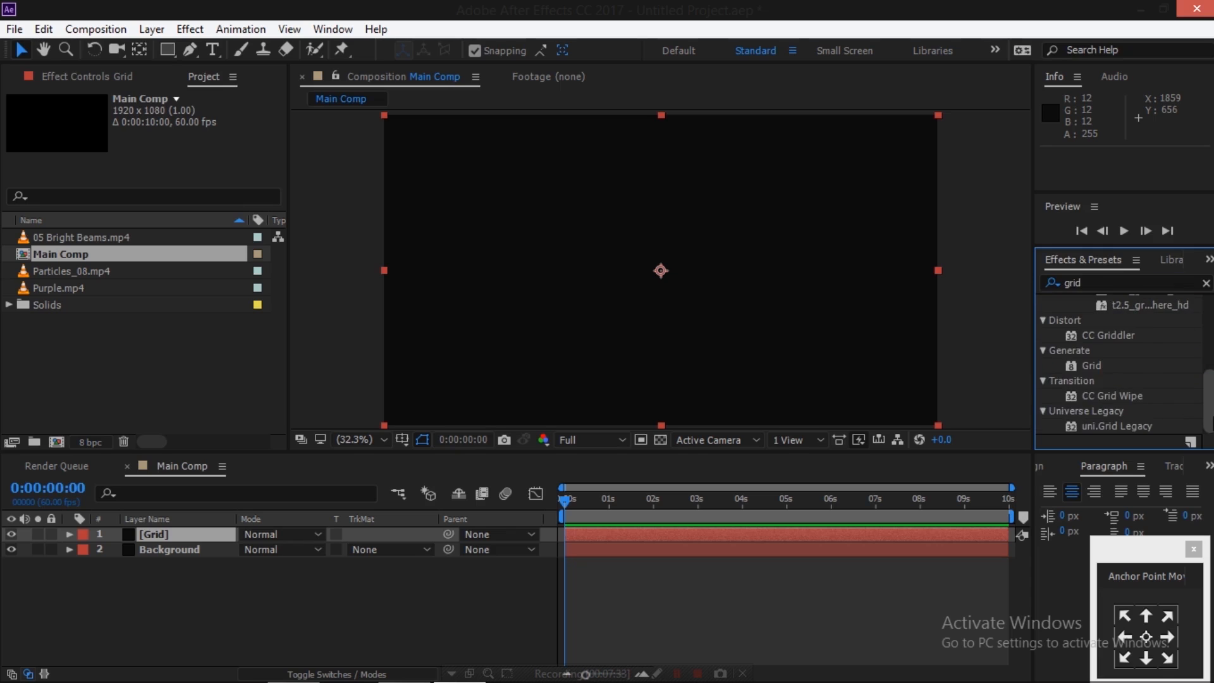
pyautogui.click(1090, 365)
pyautogui.moveTo(152, 531); pyautogui.dragTo(150, 532)
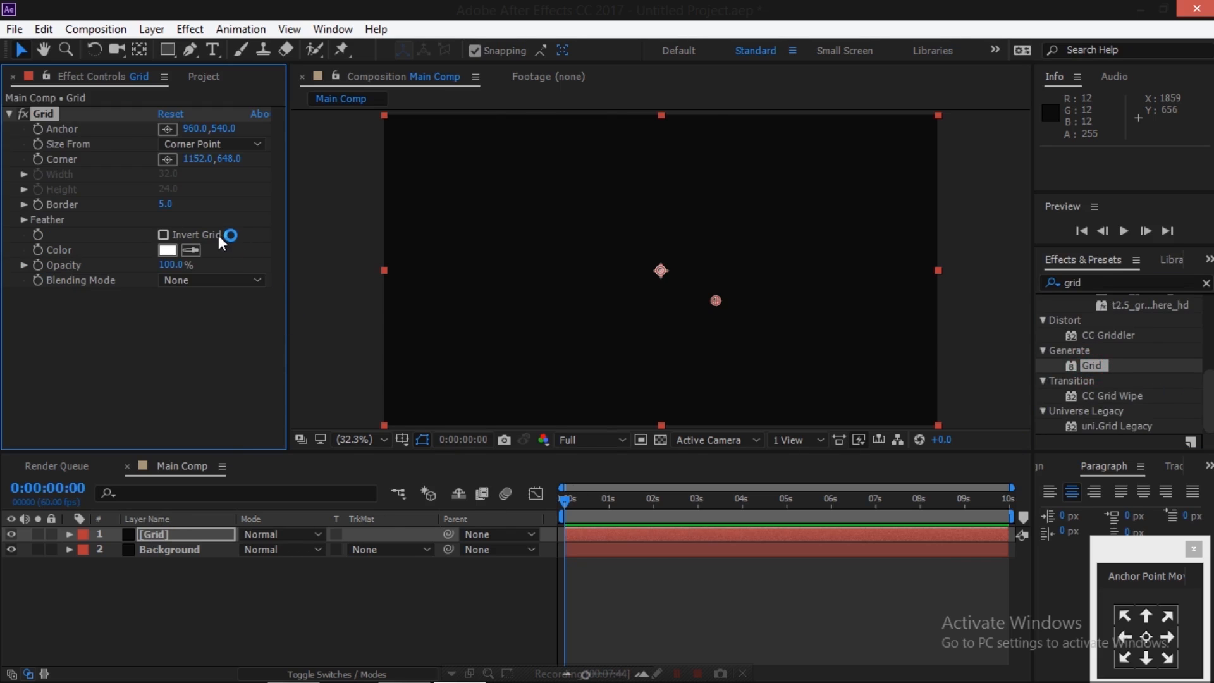
# Set the Grid effect's corner point to 1142, 662 and its border to 3.
pyautogui.click(191, 158)
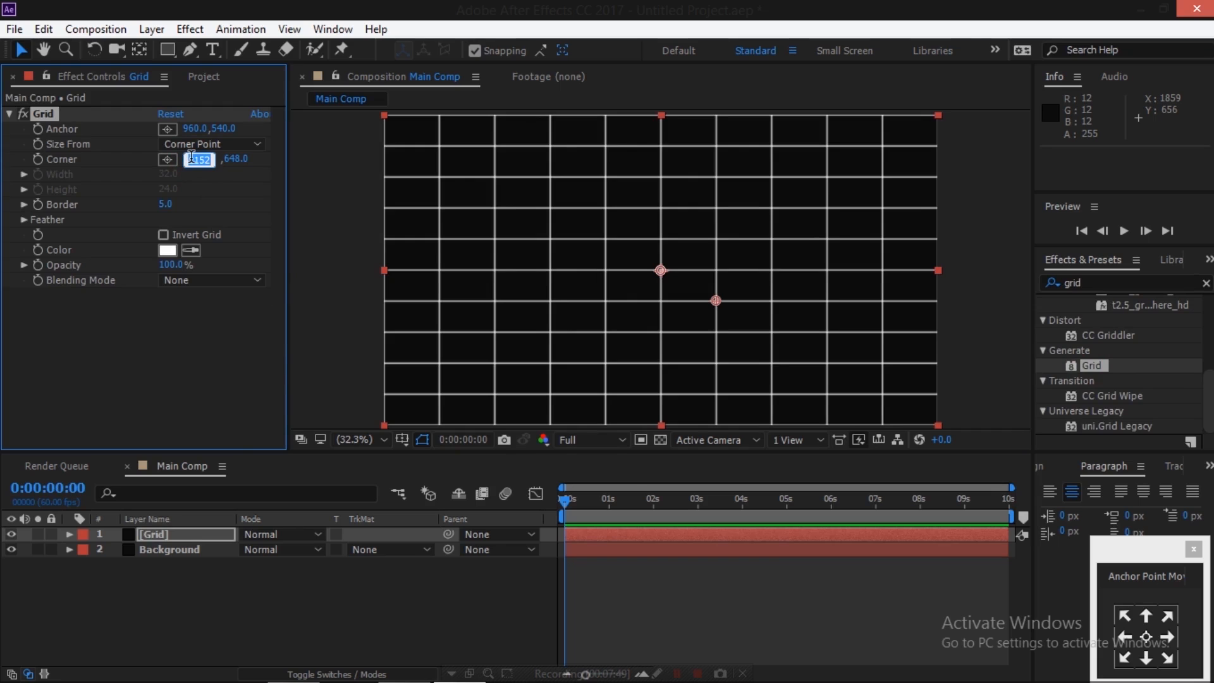
pyautogui.write('1142')
pyautogui.press('Tab')
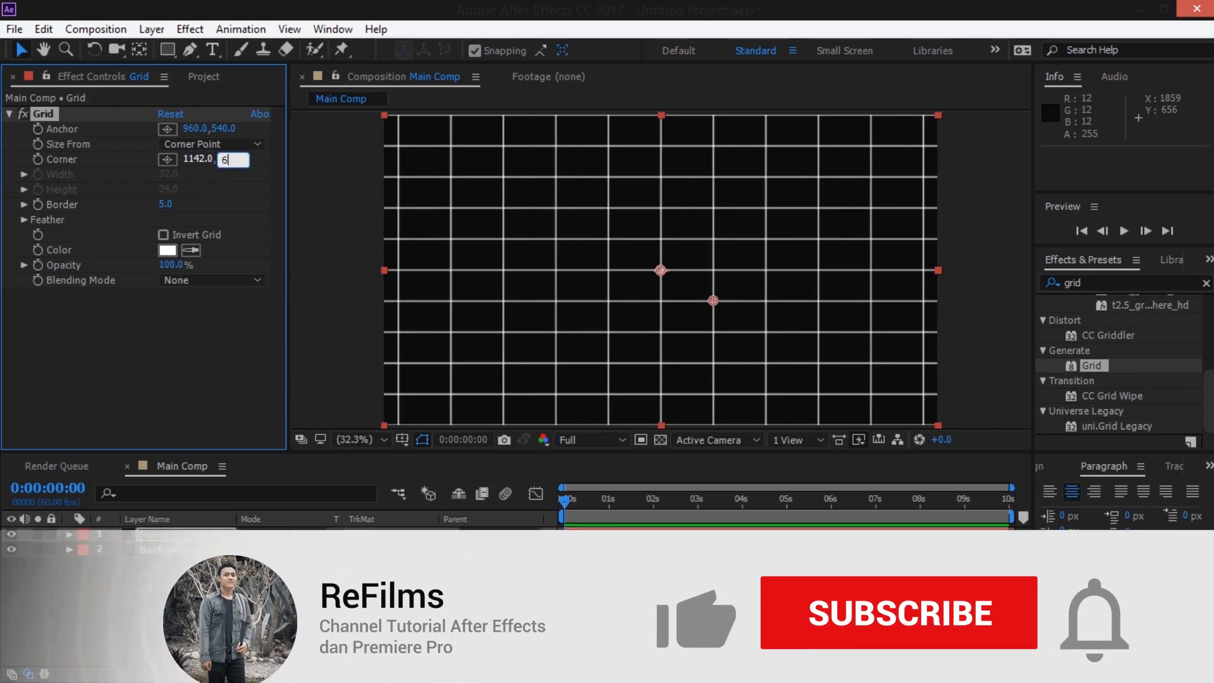
pyautogui.write('662')
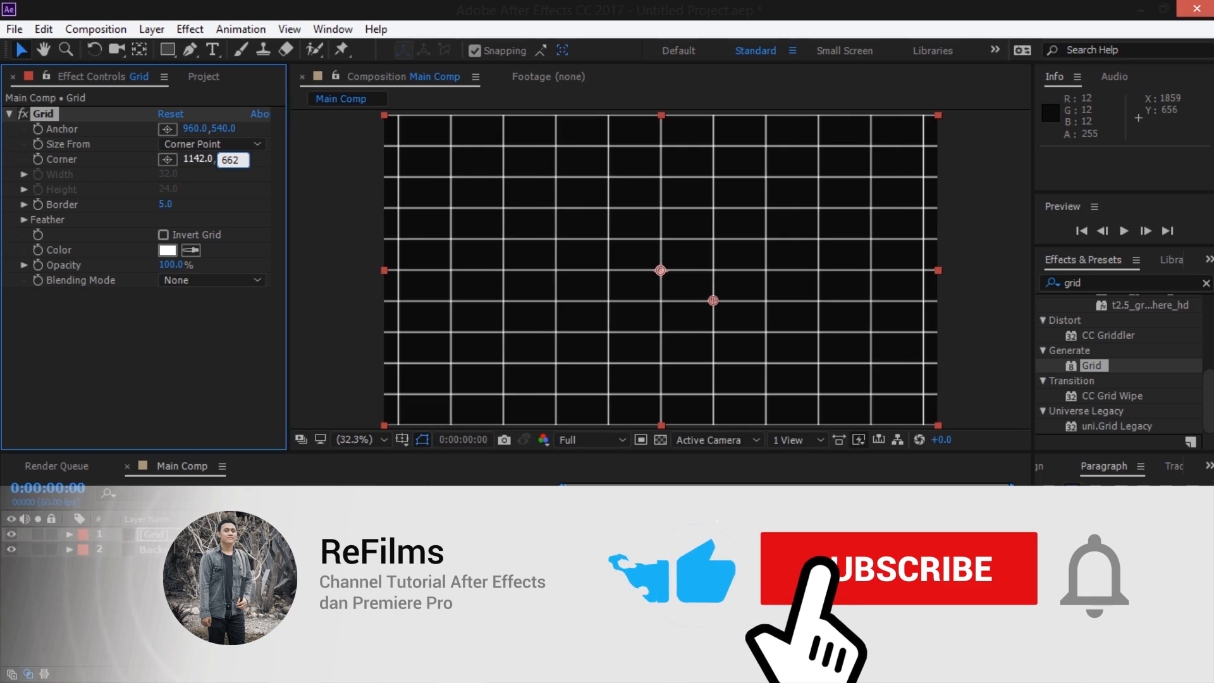
pyautogui.press('Return')
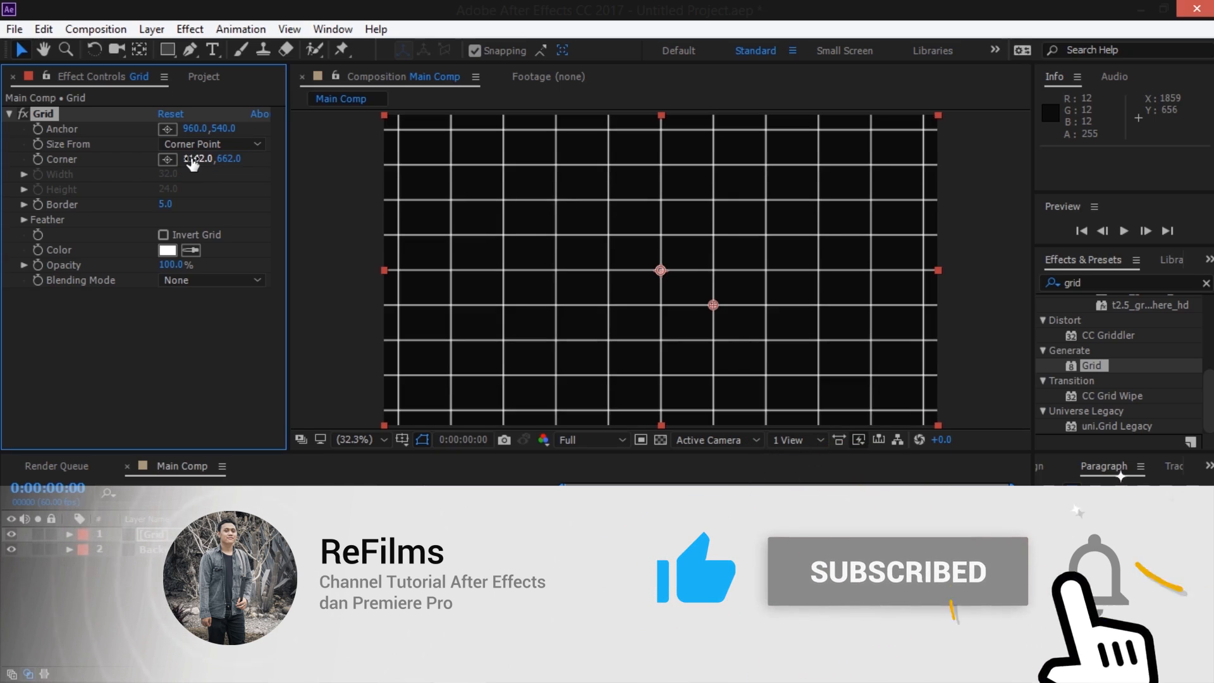
pyautogui.click(168, 204)
pyautogui.write('3')
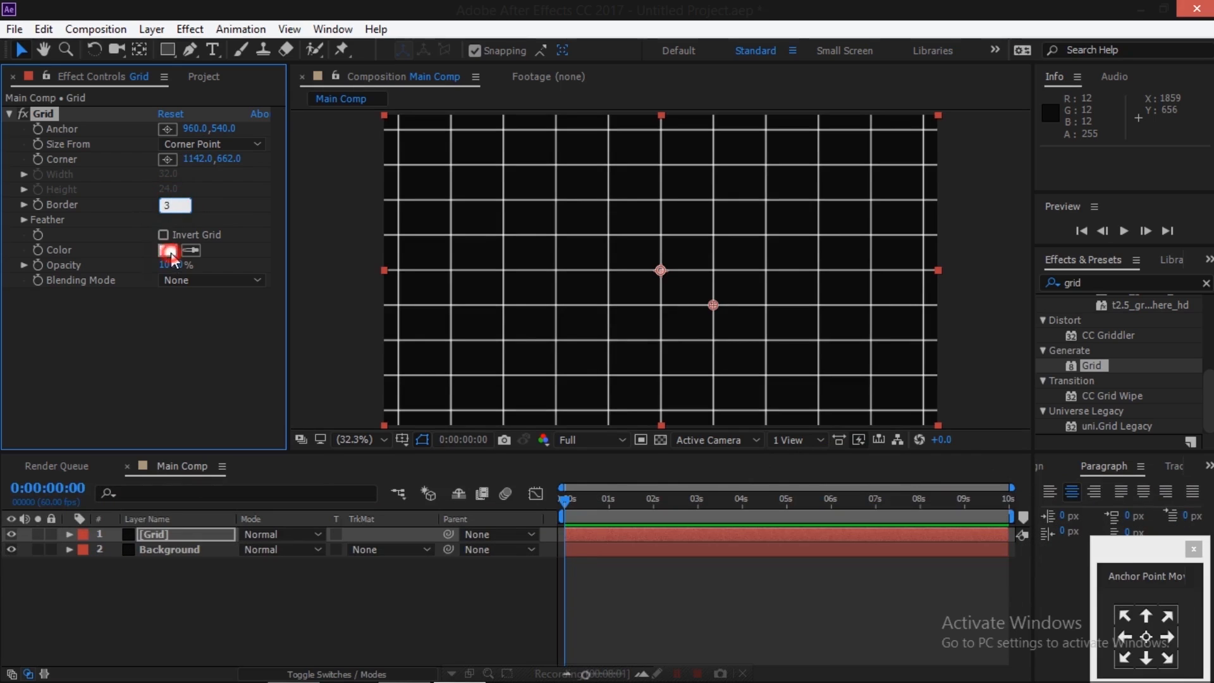
# Change the Grid effect's line color to magenta E616DA.
pyautogui.click(171, 253)
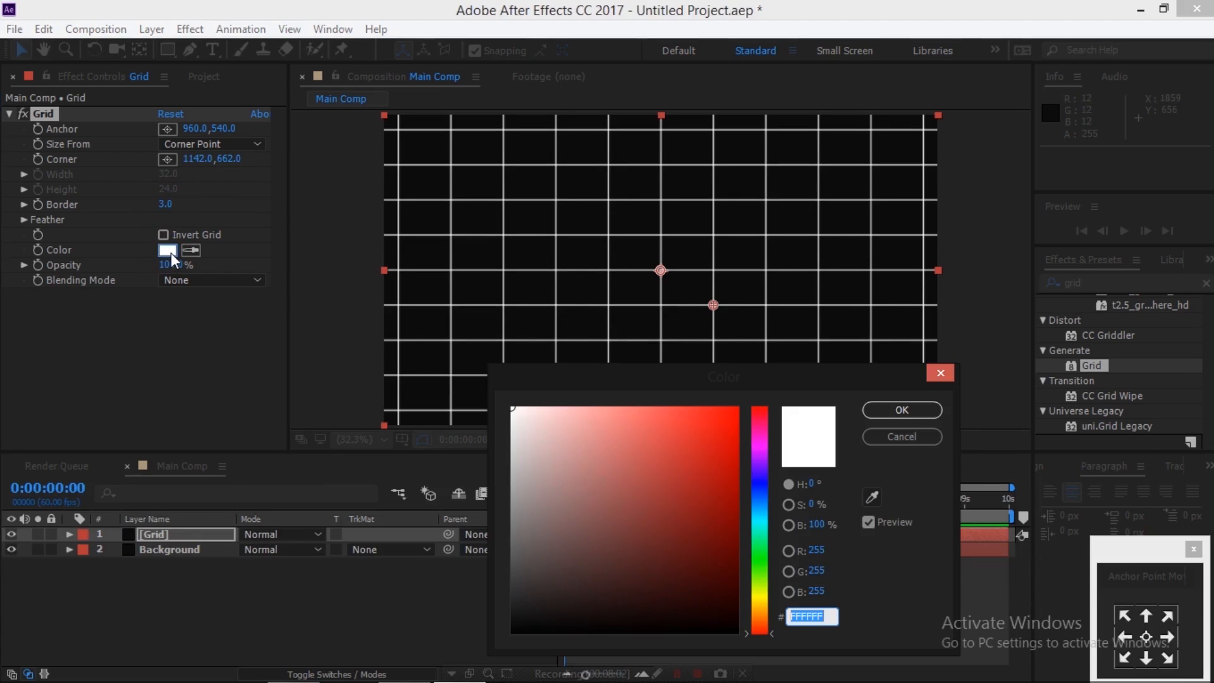
pyautogui.write('E')
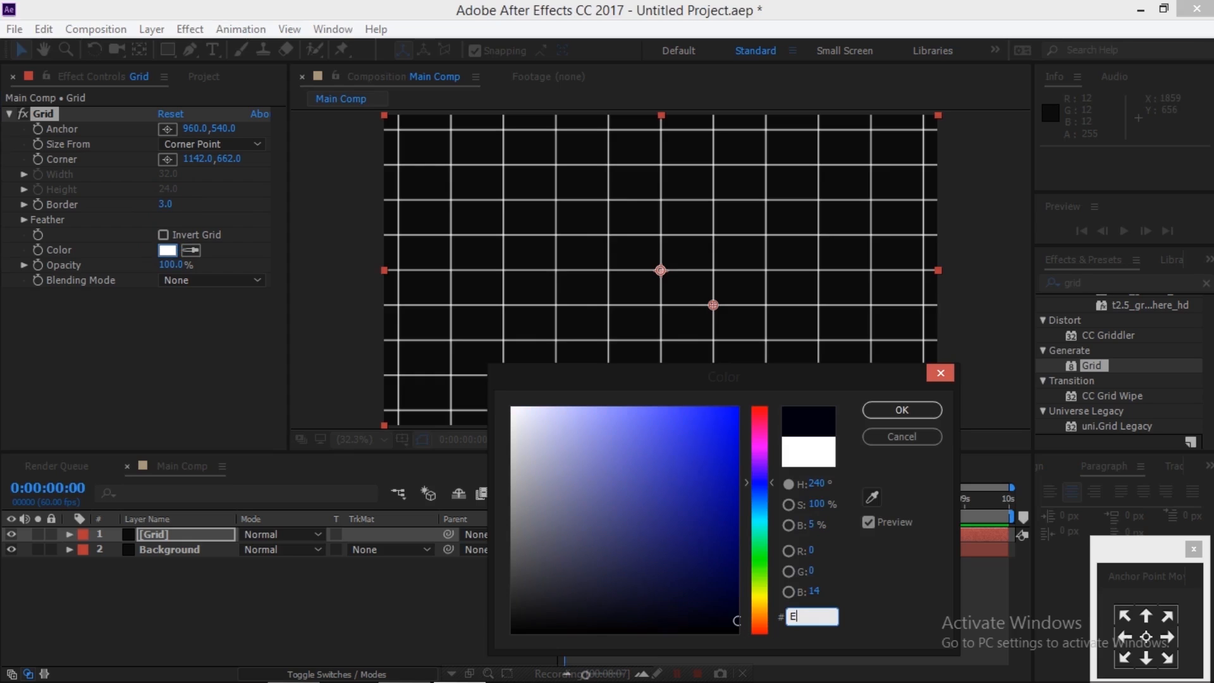
pyautogui.write('6')
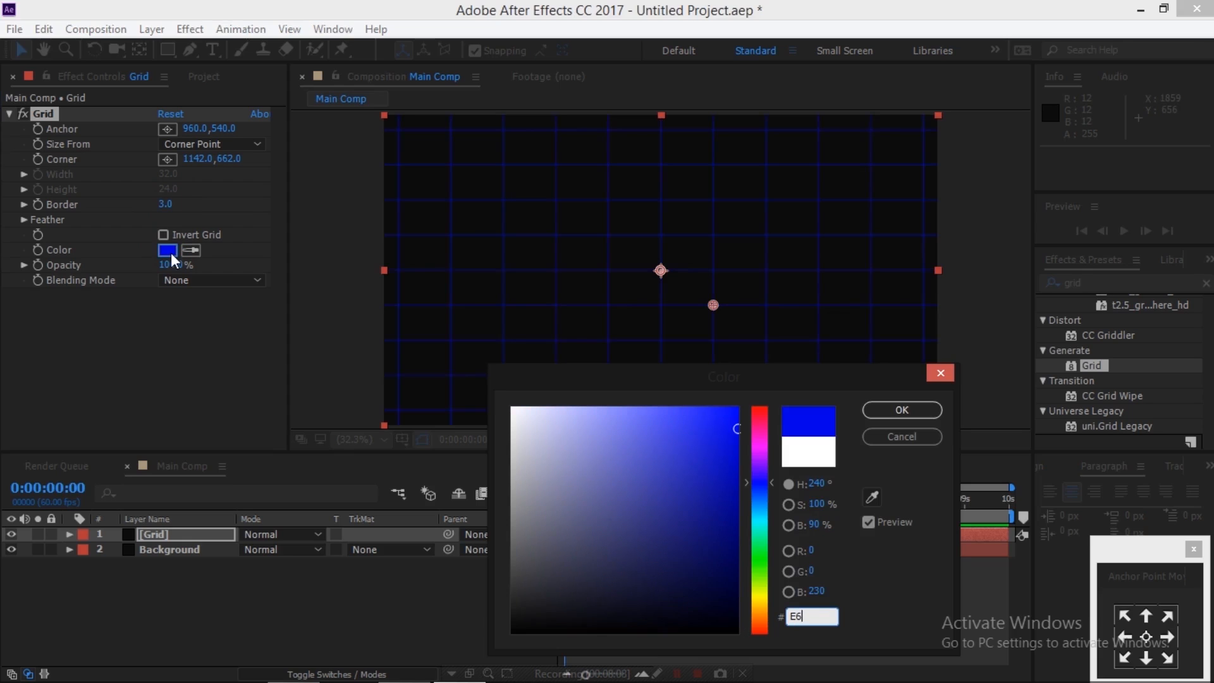
pyautogui.write('1')
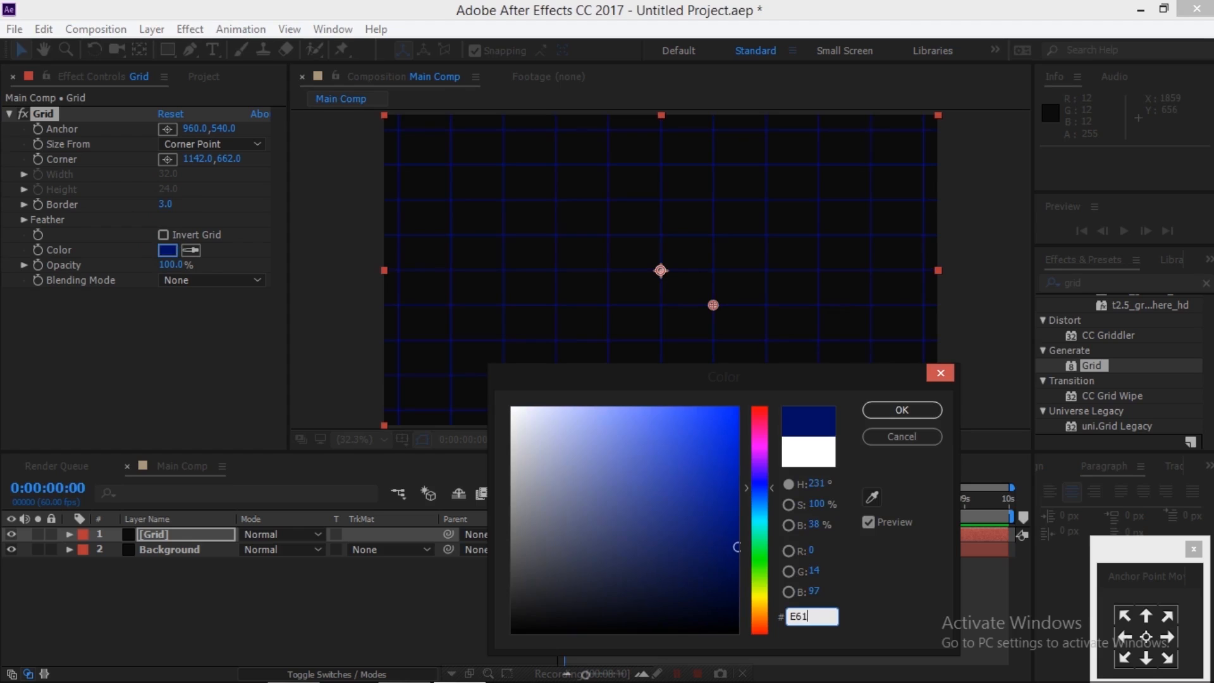
pyautogui.write('6DA')
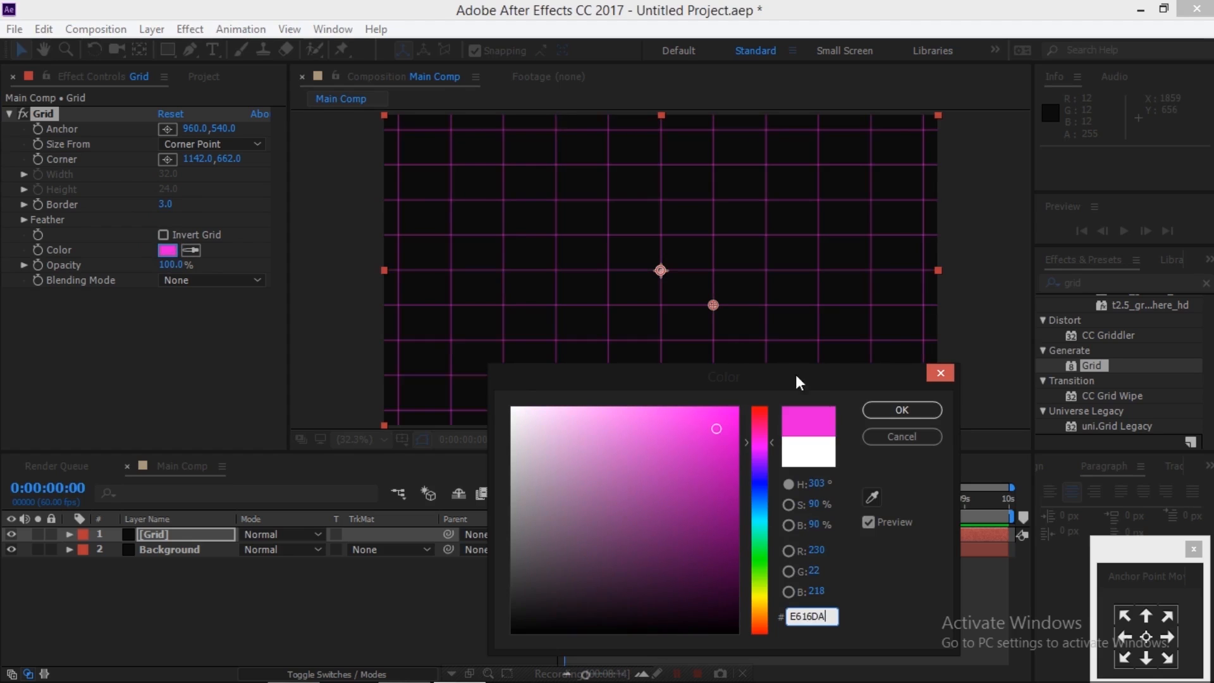
pyautogui.click(888, 408)
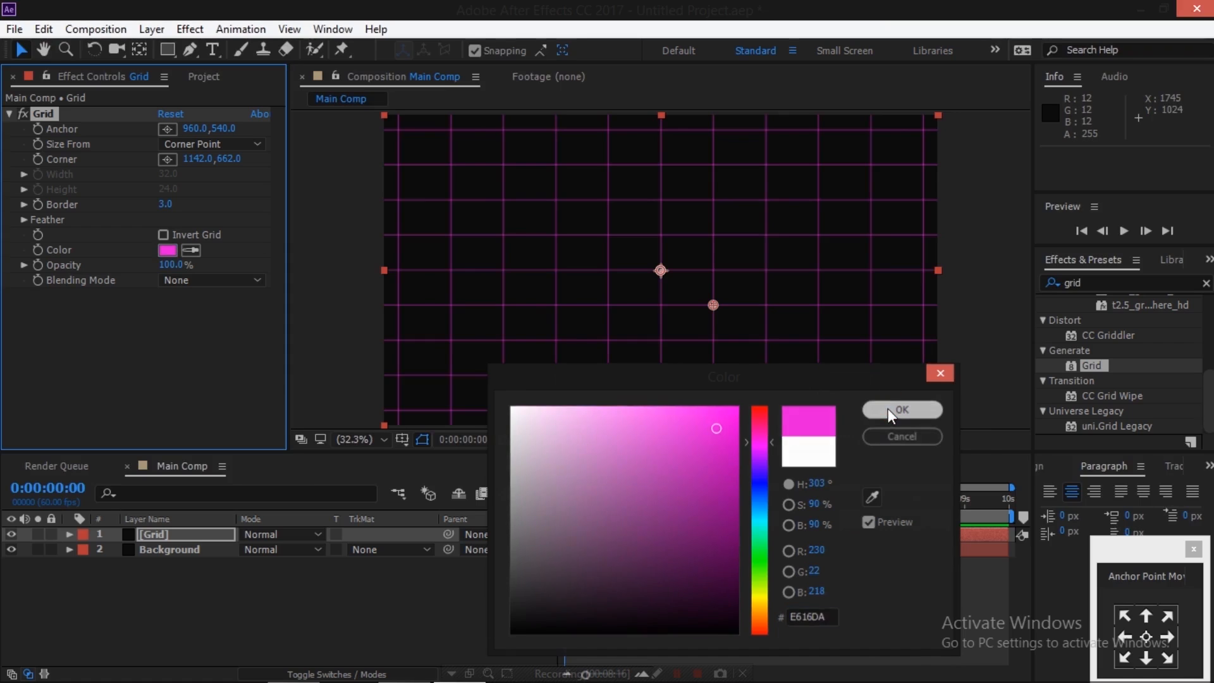
pyautogui.click(133, 359)
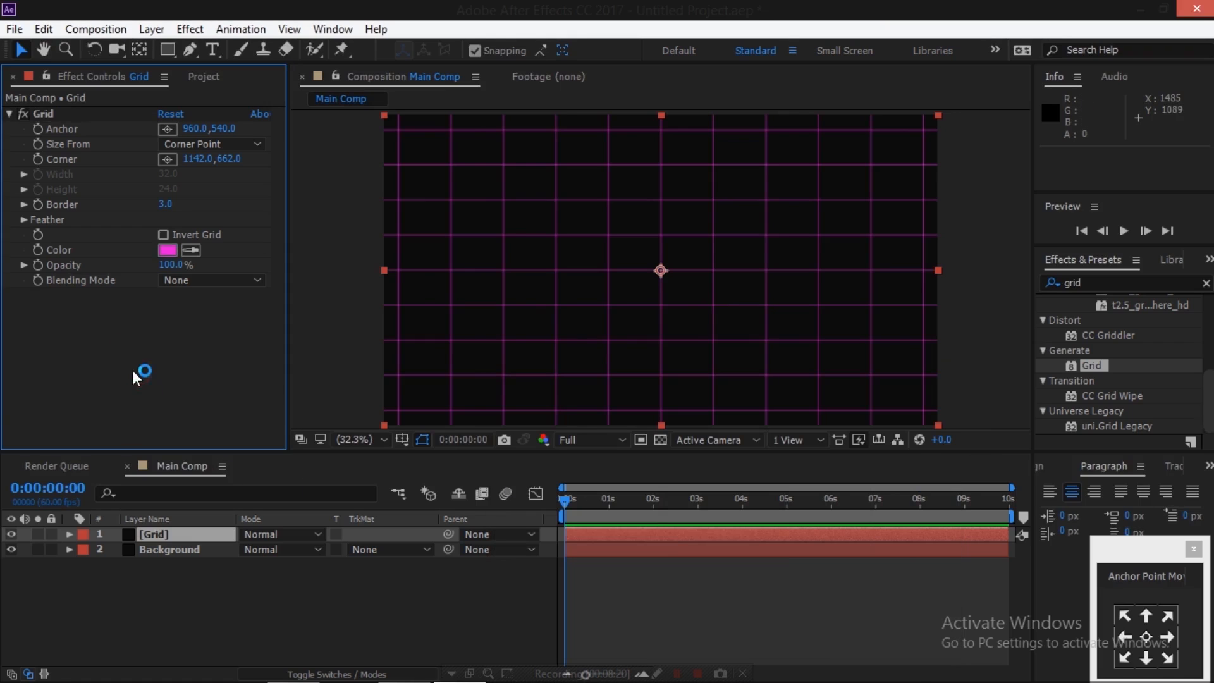
# Set the Grid effect's opacity to 70% and deselect the Grid layer.
pyautogui.click(181, 264)
pyautogui.write('70')
pyautogui.press('Return')
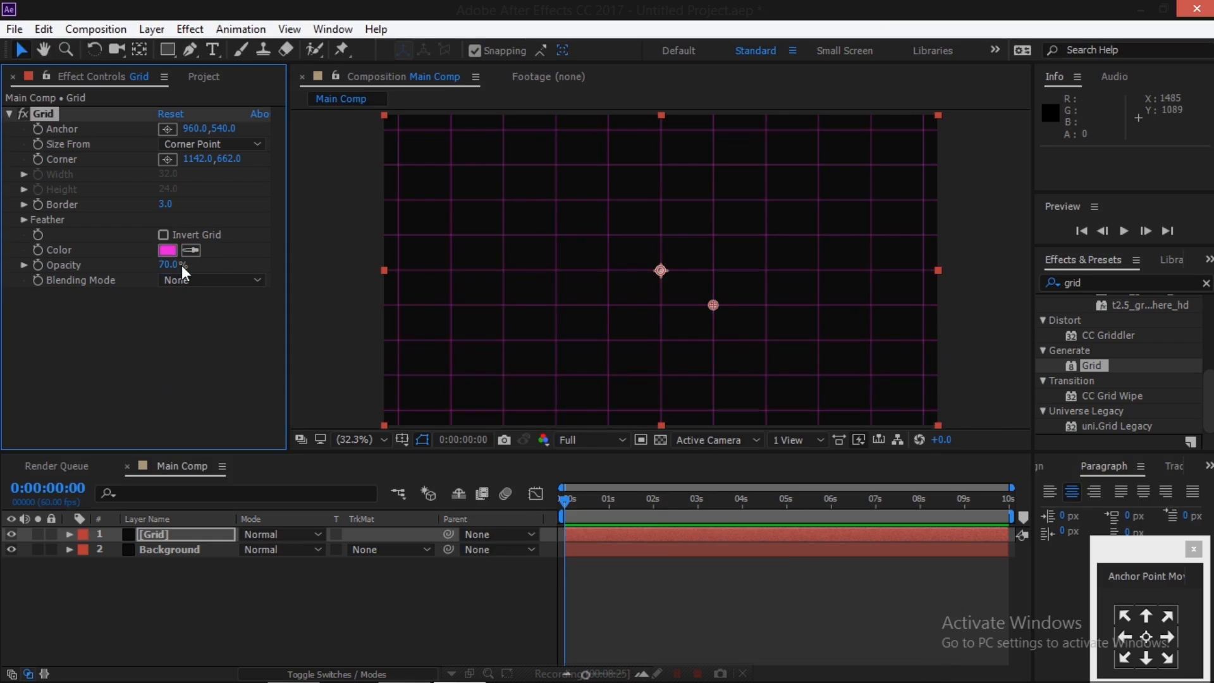
pyautogui.click(197, 595)
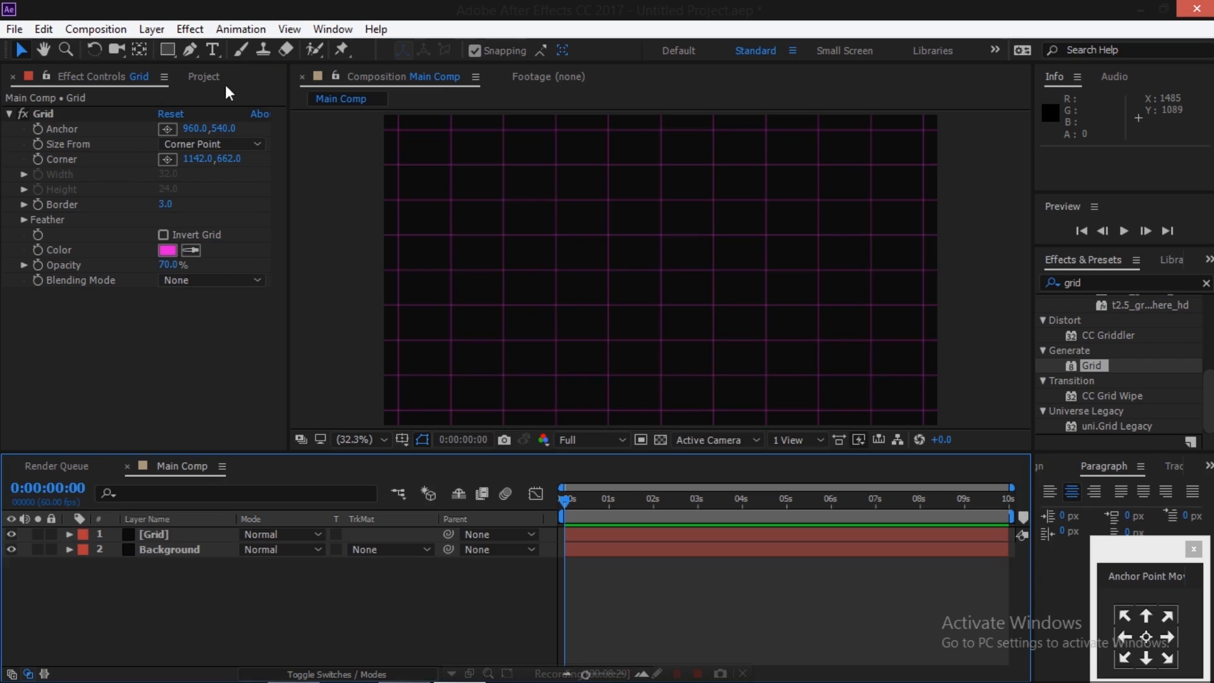
# Add the Particles_08.mp4 footage to the composition above the Grid layer and scale it to 150%.
pyautogui.click(207, 77)
pyautogui.click(53, 339)
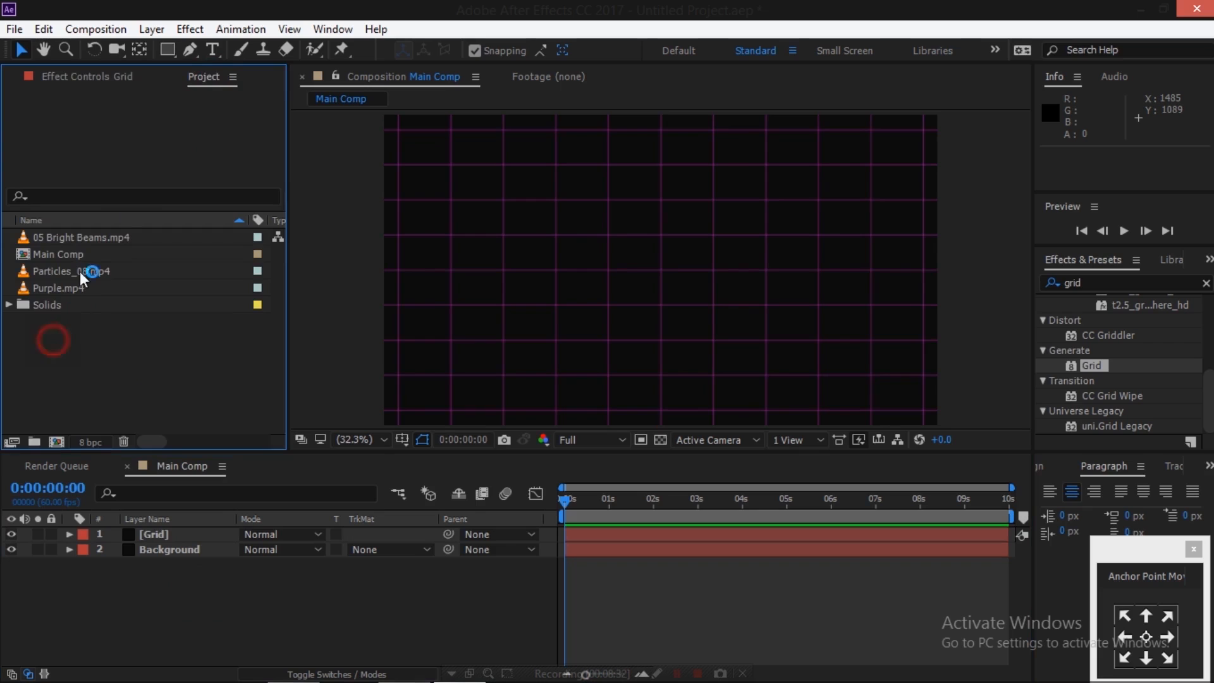
pyautogui.click(79, 271)
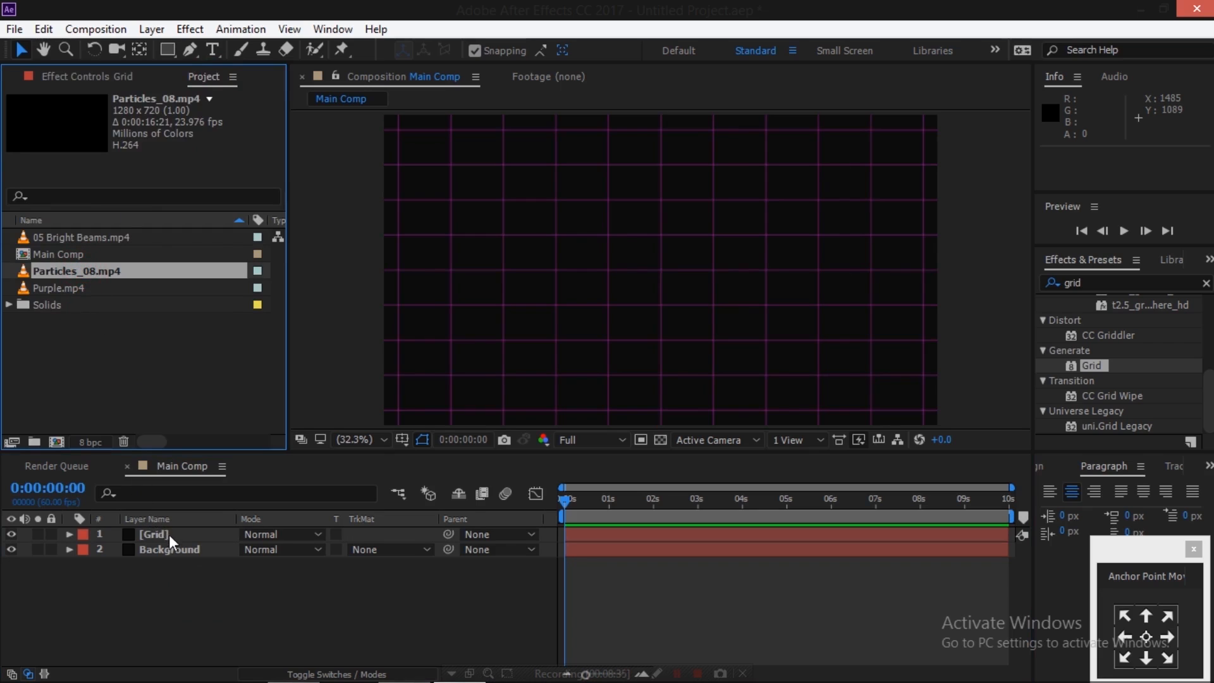
pyautogui.hotkey('ctrl', '/')
pyautogui.press('s')
pyautogui.click(296, 549)
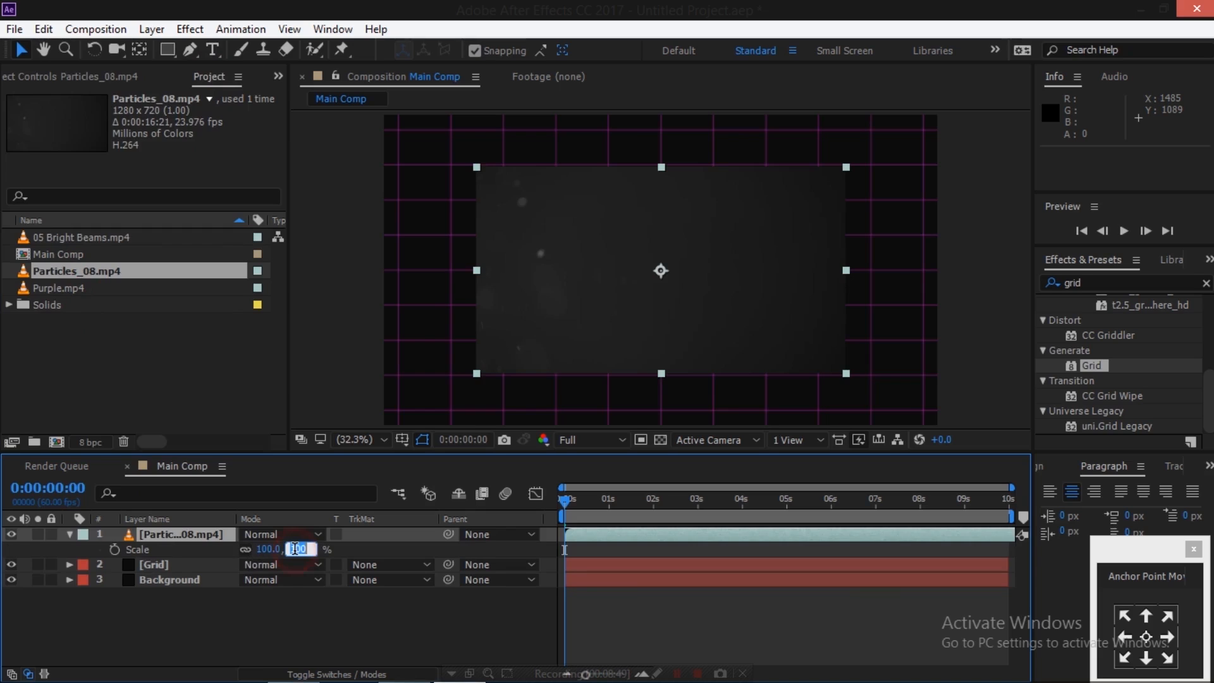
pyautogui.write('150')
pyautogui.press('Return')
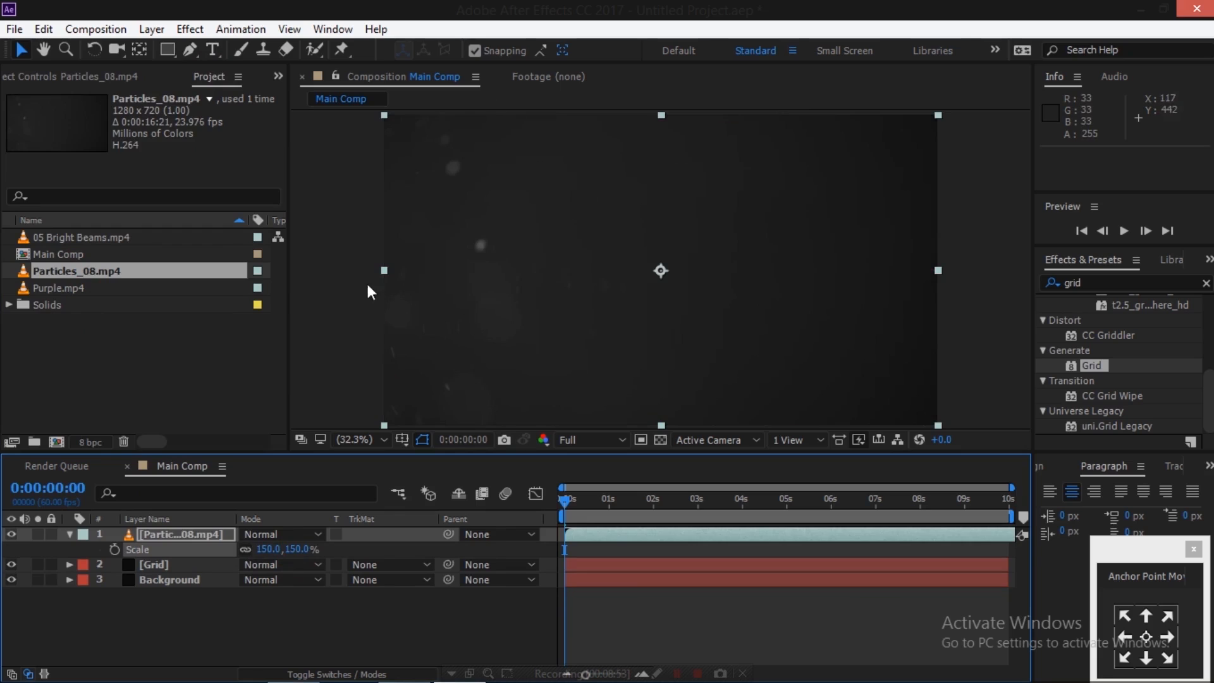
# Set the particles layer's blending mode to Screen and its opacity to 50%.
pyautogui.click(266, 535)
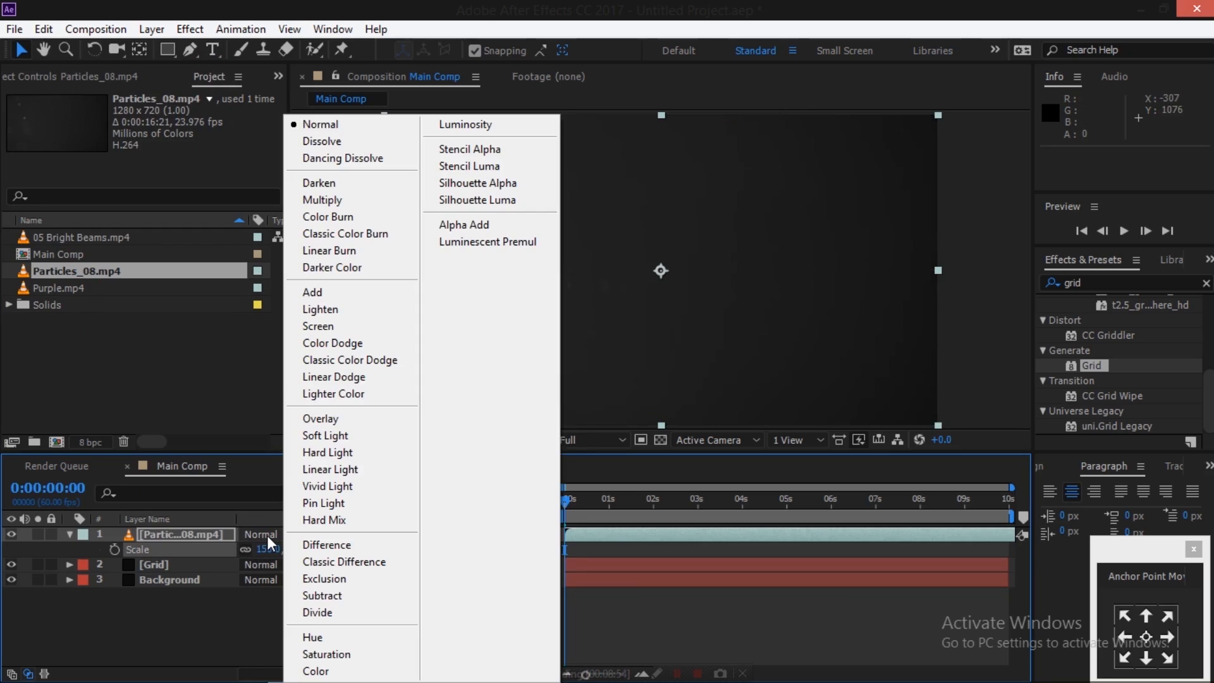
pyautogui.click(325, 326)
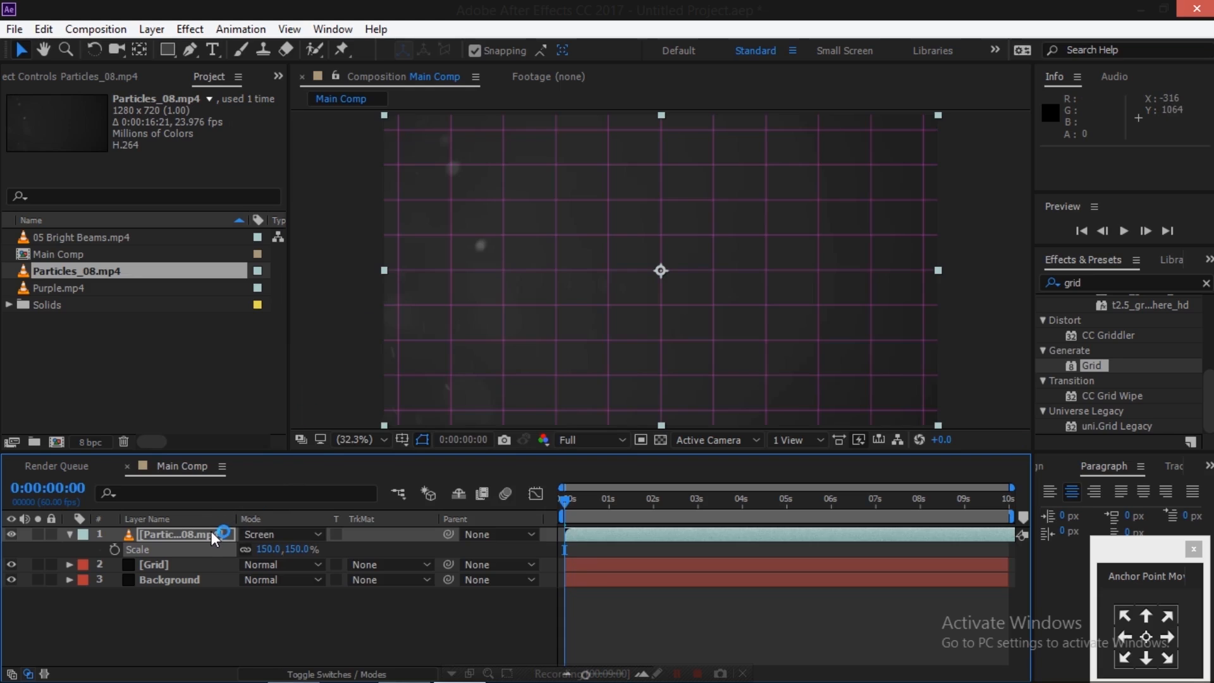
pyautogui.click(211, 533)
pyautogui.press('t')
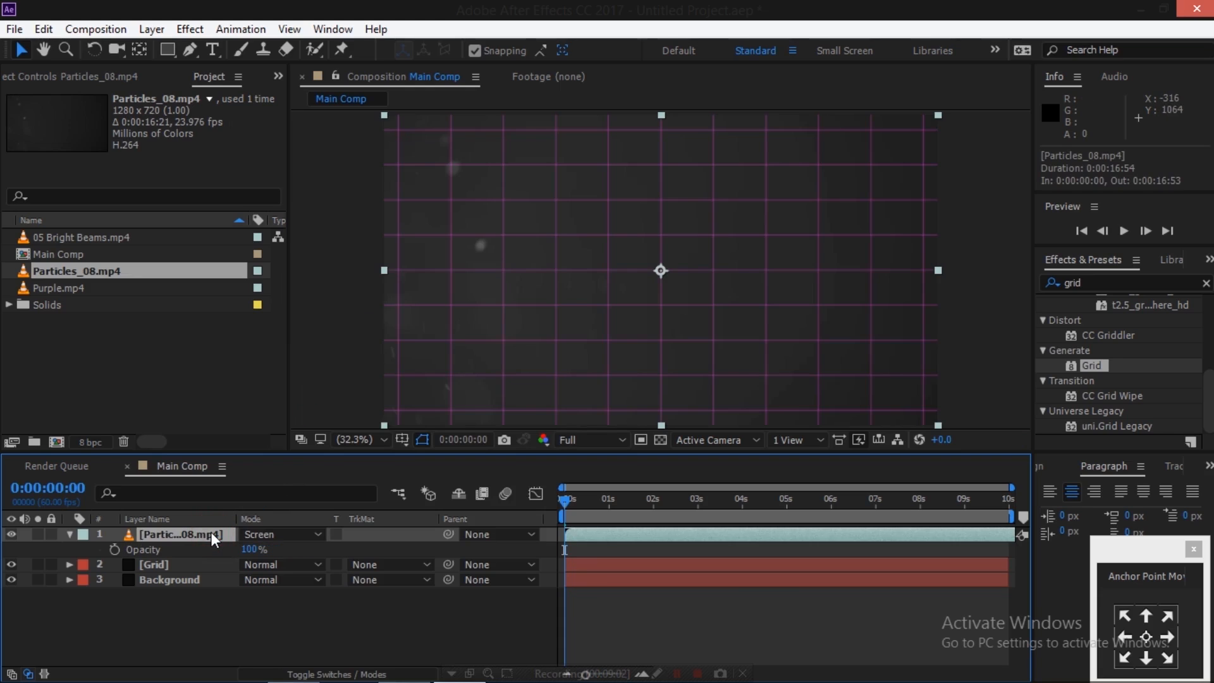
pyautogui.click(251, 548)
pyautogui.write('50')
pyautogui.press('Return')
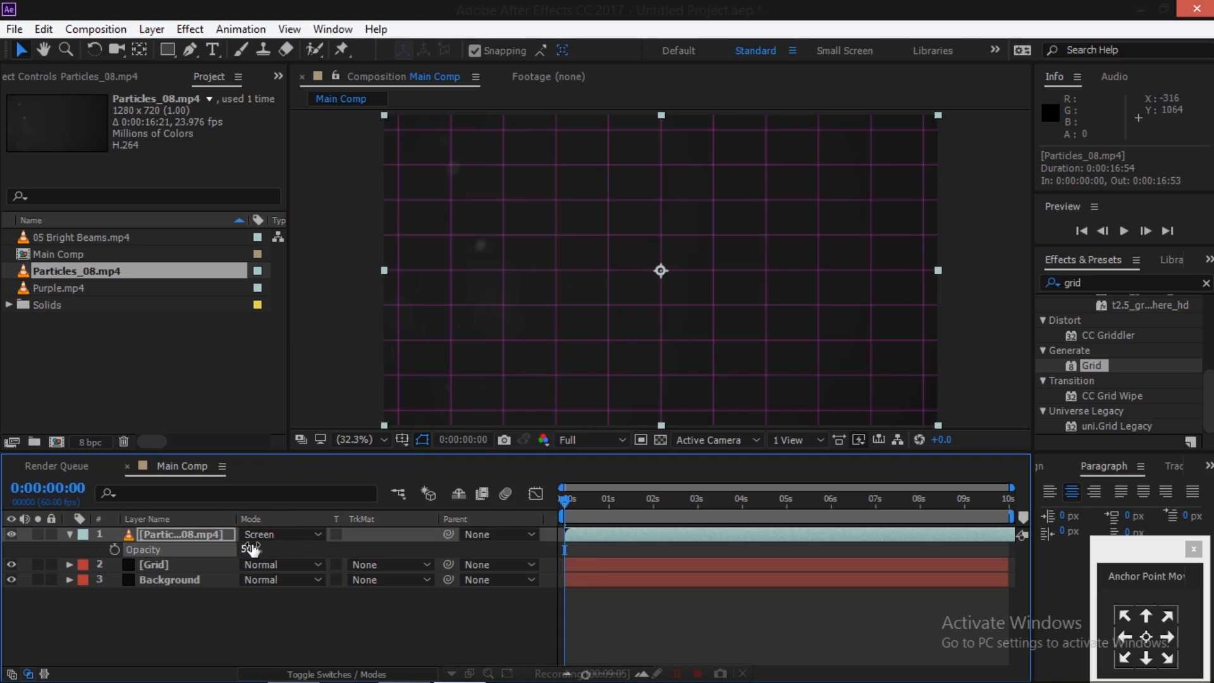
pyautogui.click(69, 534)
pyautogui.click(132, 610)
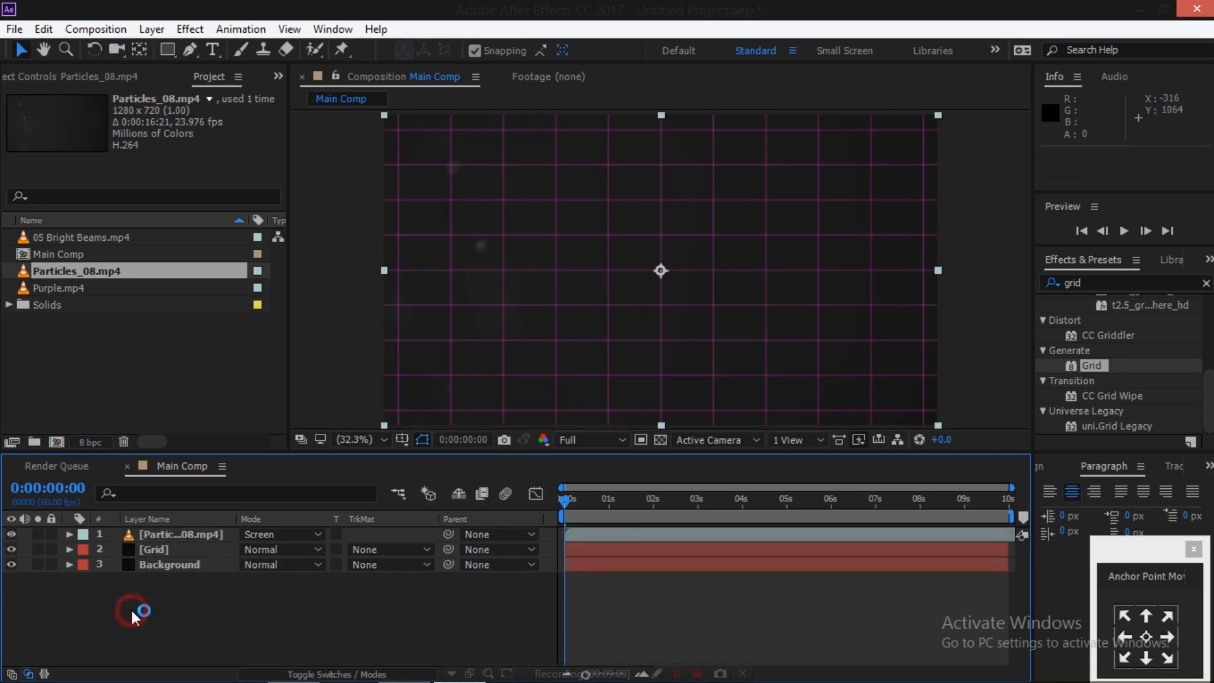
# Draw a pentagon with an outer radius of about 660 px using the Polygon tool and a white FFFFFF stroke 2 px wide.
pyautogui.click(171, 46)
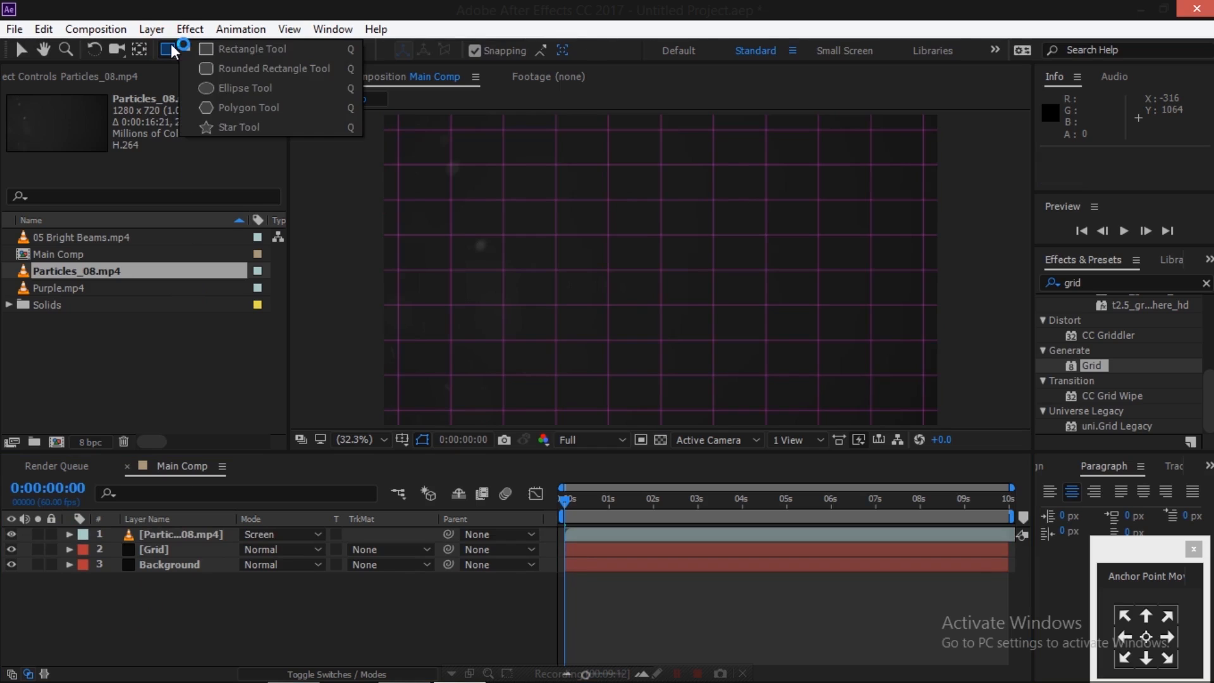
pyautogui.click(242, 109)
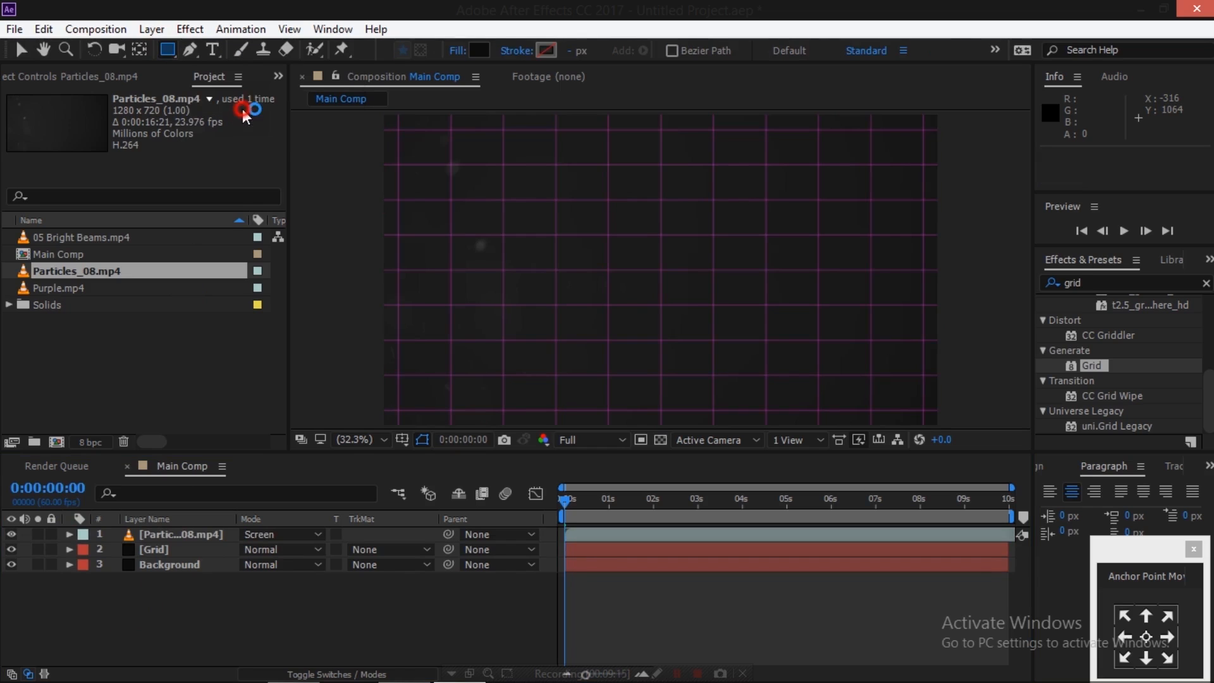
pyautogui.click(547, 50)
pyautogui.write('FFFFFF')
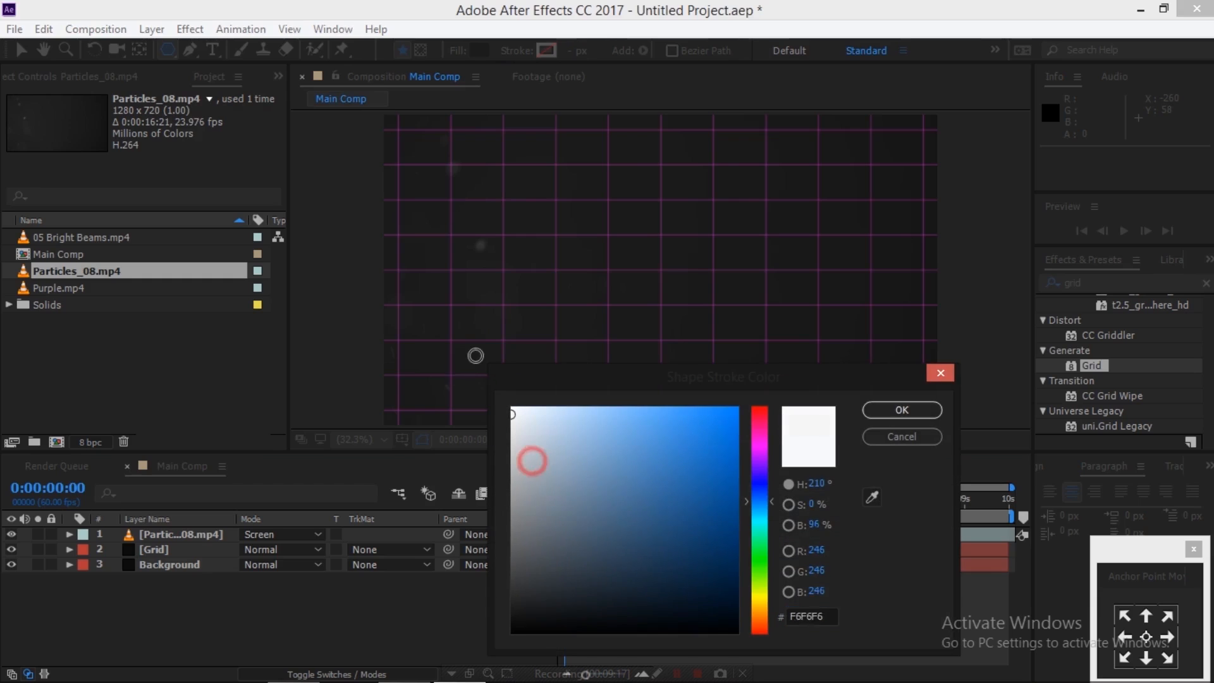
pyautogui.click(901, 409)
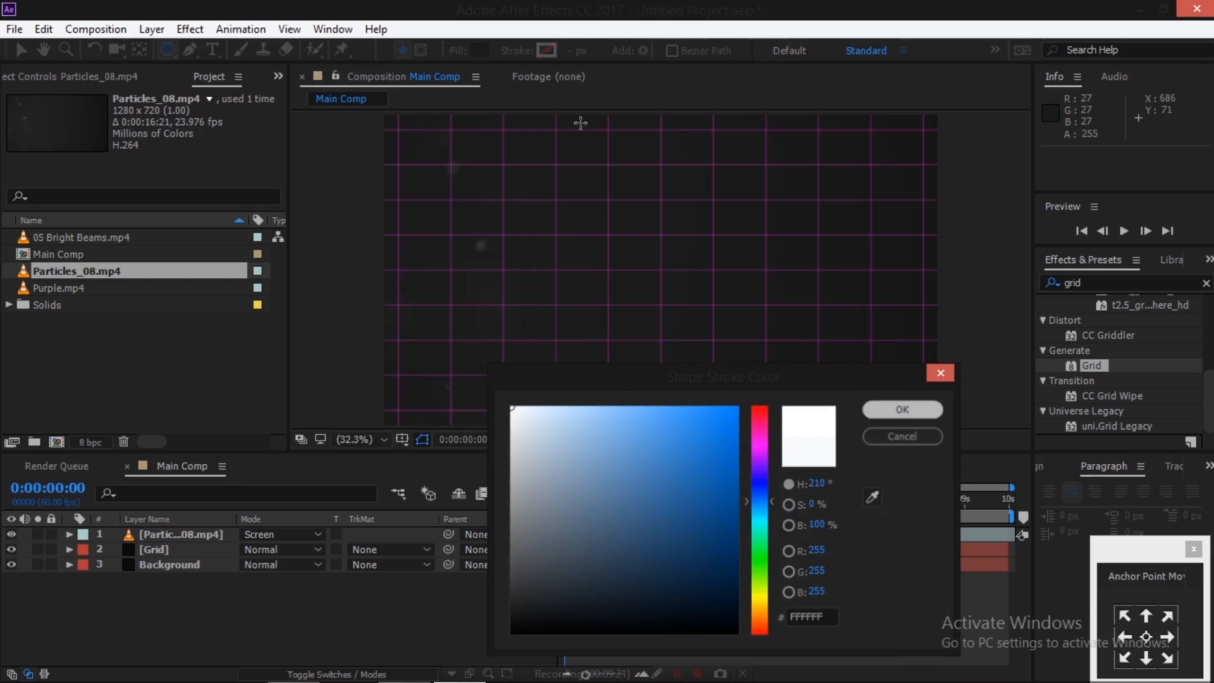
pyautogui.click(573, 54)
pyautogui.write('2')
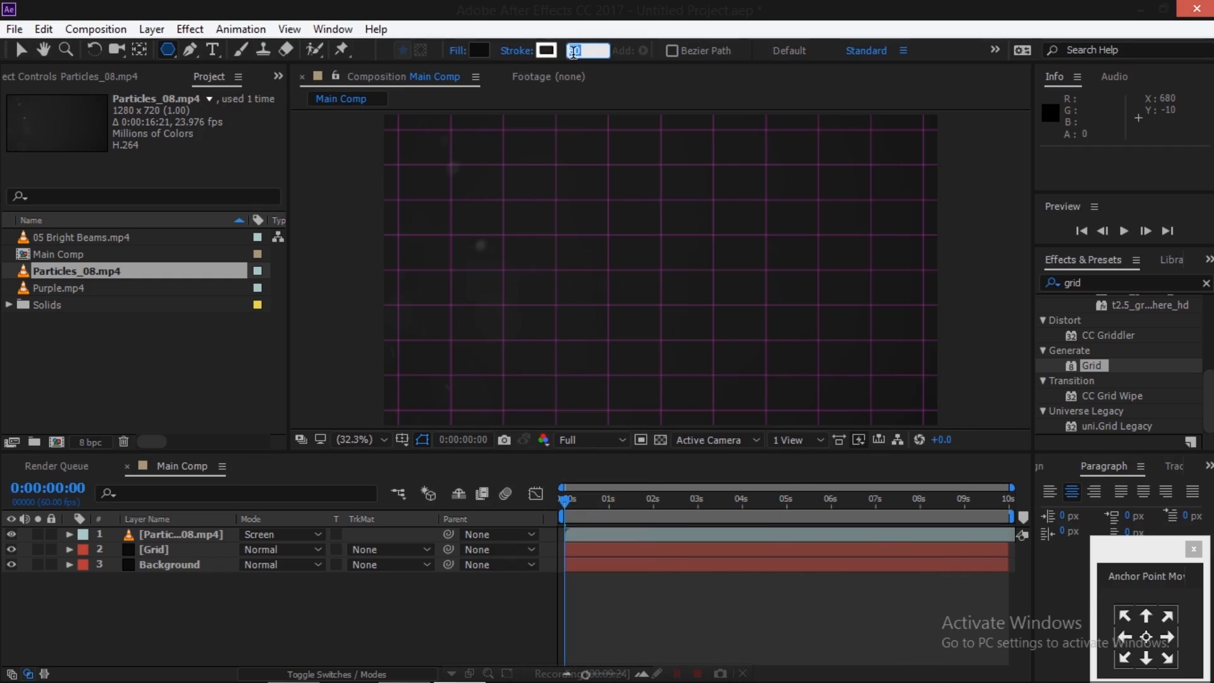
pyautogui.press('Return')
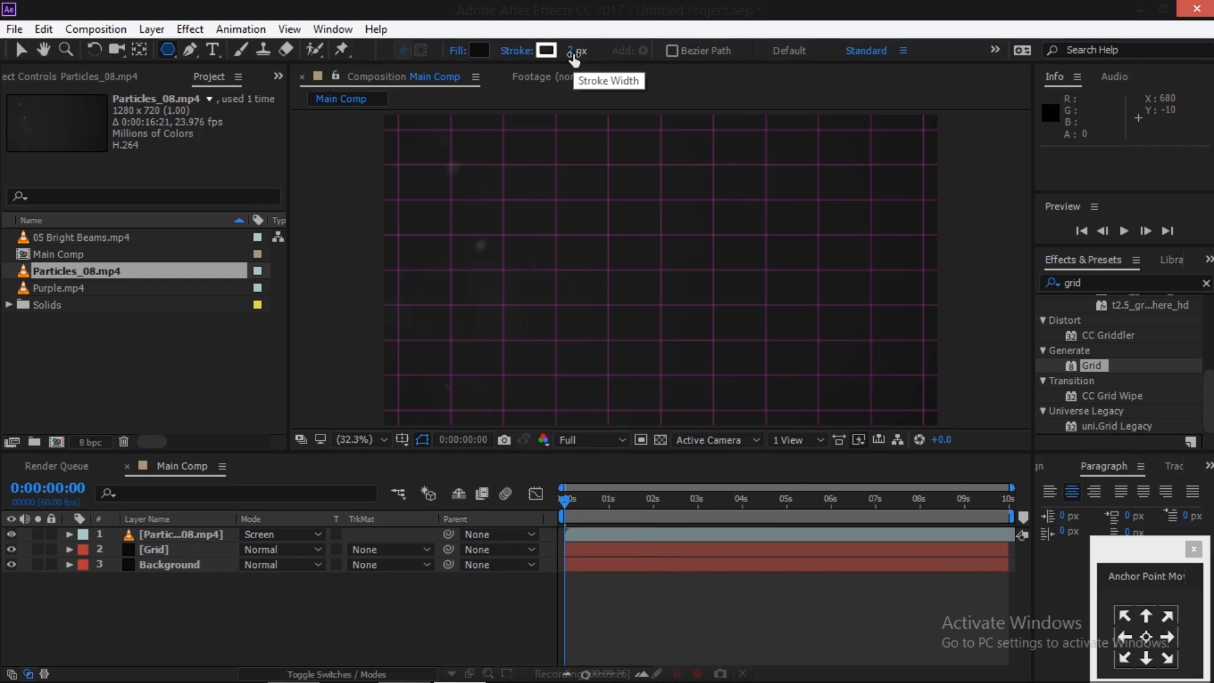
pyautogui.click(563, 209)
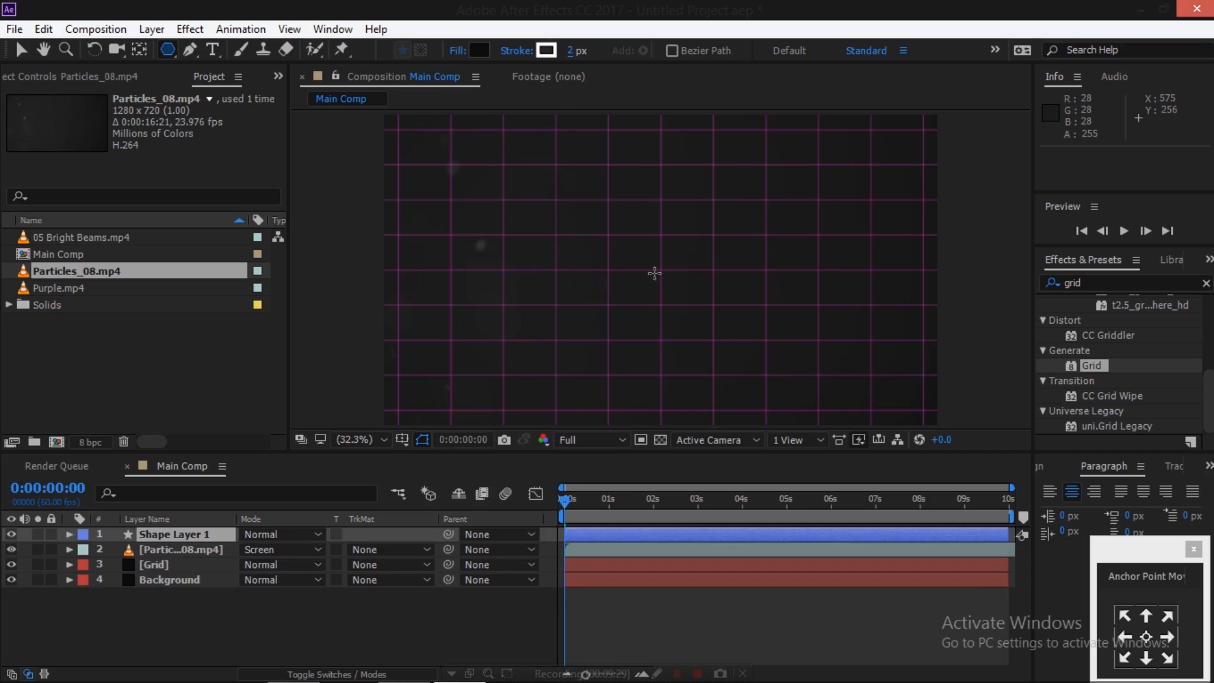
pyautogui.moveTo(551, 189); pyautogui.dragTo(705, 300)
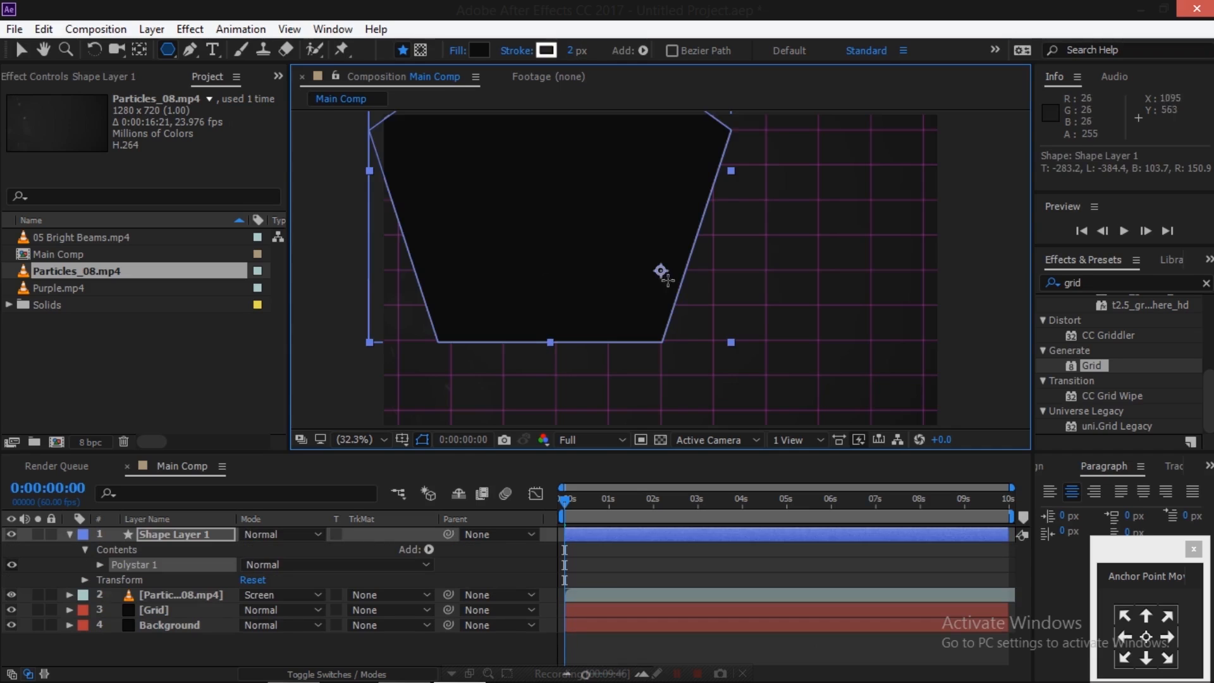
# Move the pentagon's anchor point to its middle and center the shape in the composition.
pyautogui.click(20, 50)
pyautogui.click(1147, 636)
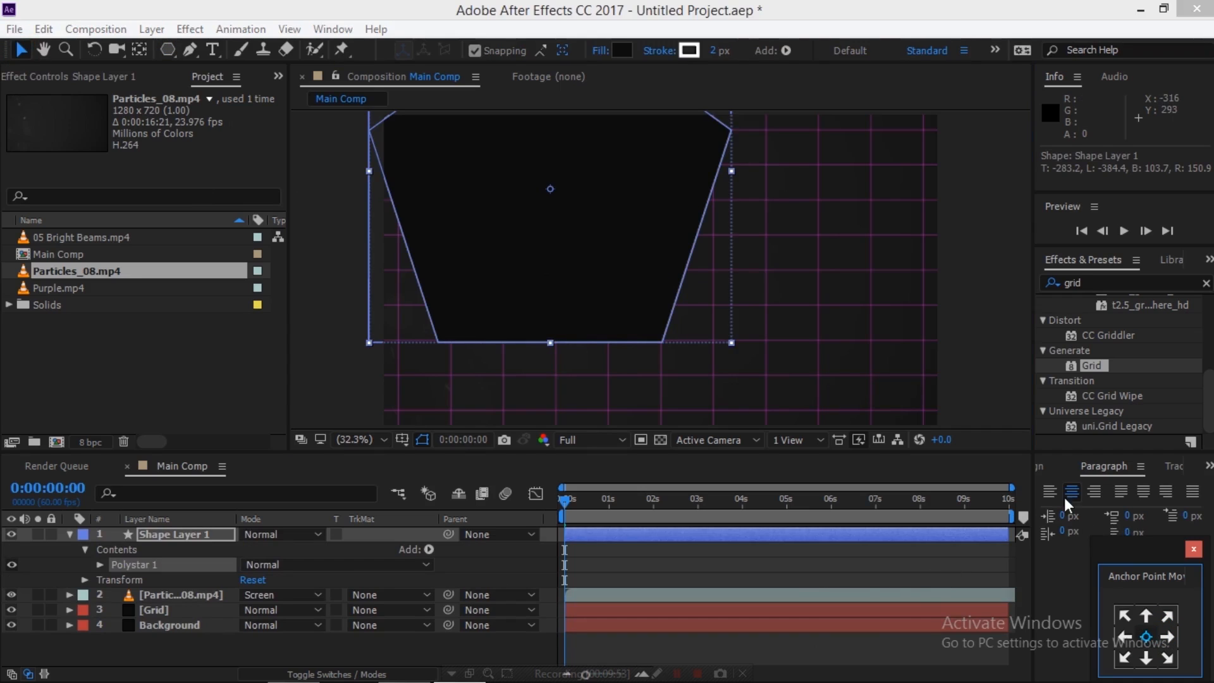
pyautogui.click(1042, 469)
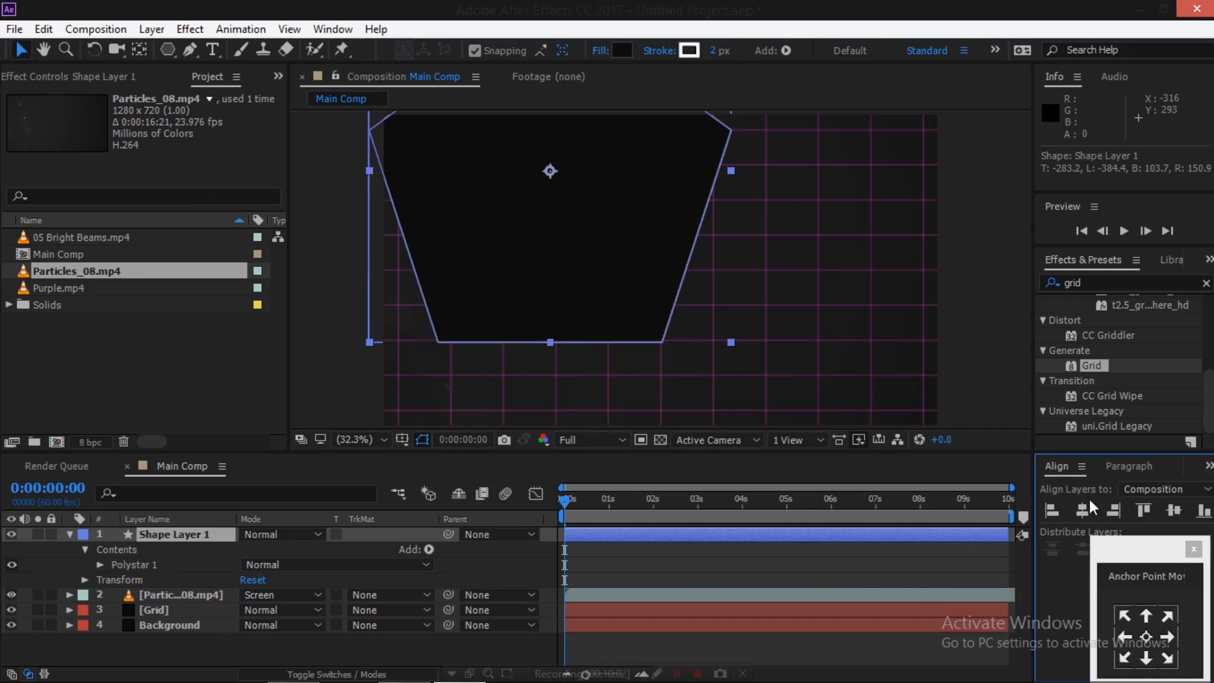
pyautogui.click(1168, 507)
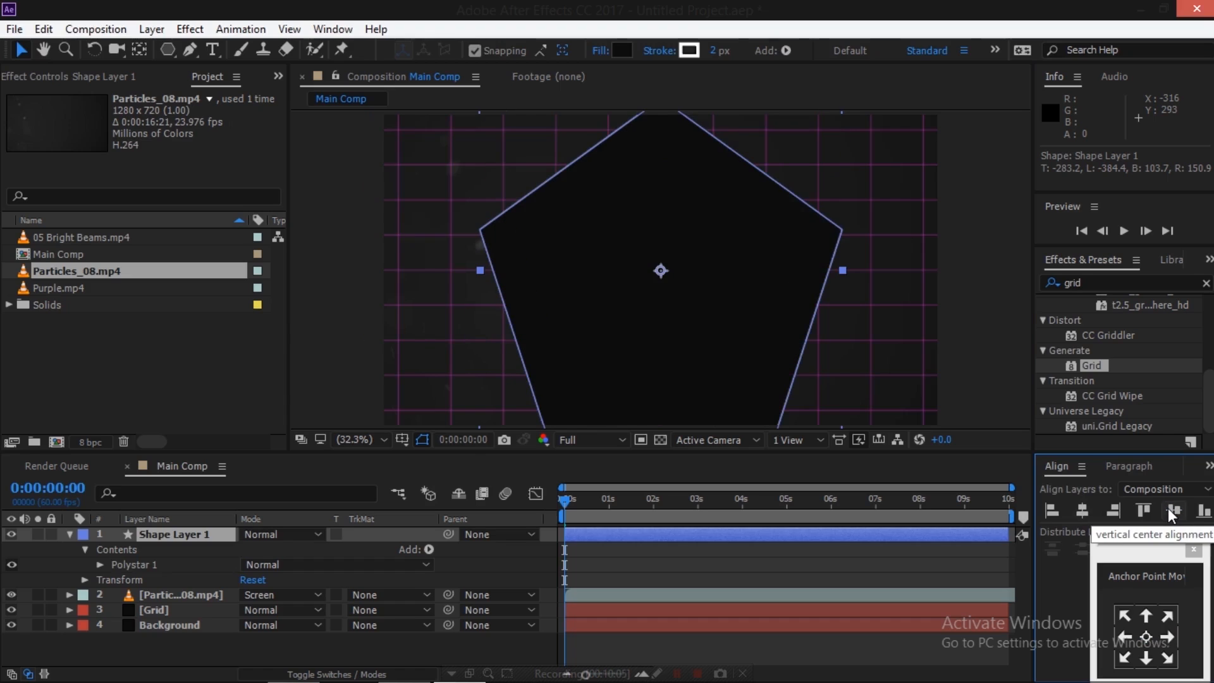
# Scale Shape Layer 1 to 80%, reduce the scale to 75%, and align the layer horizontally to the composition's center.
pyautogui.click(188, 536)
pyautogui.press('s')
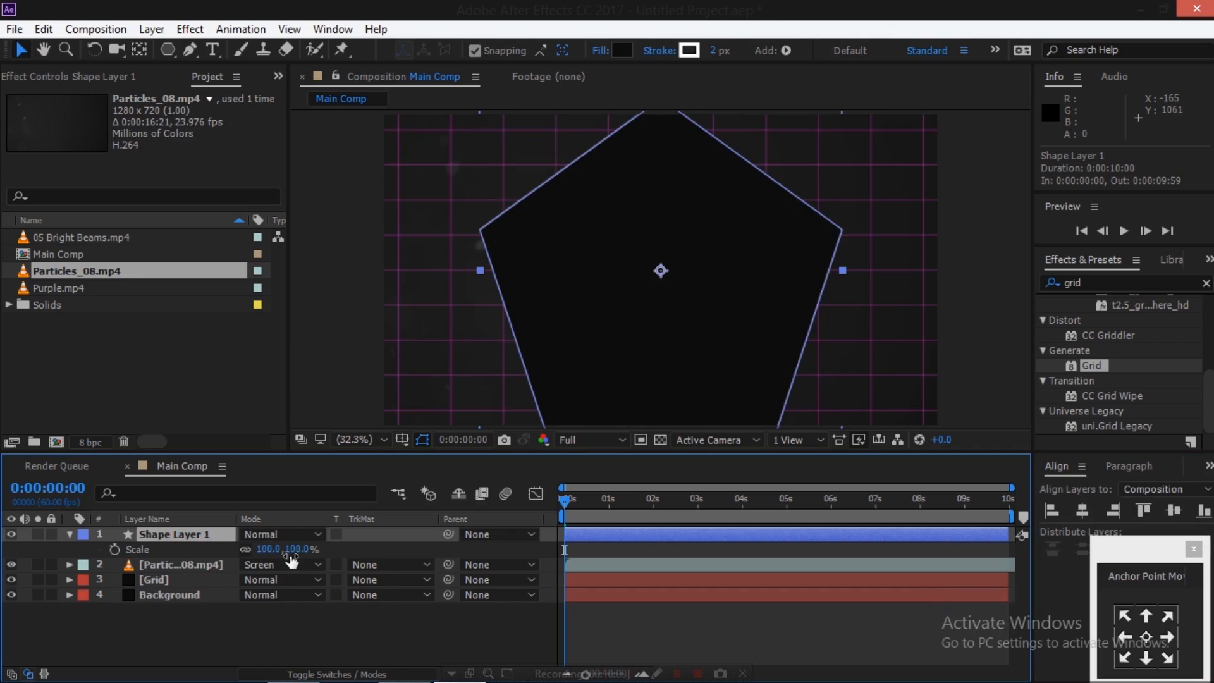
pyautogui.click(297, 549)
pyautogui.write('80')
pyautogui.press('Return')
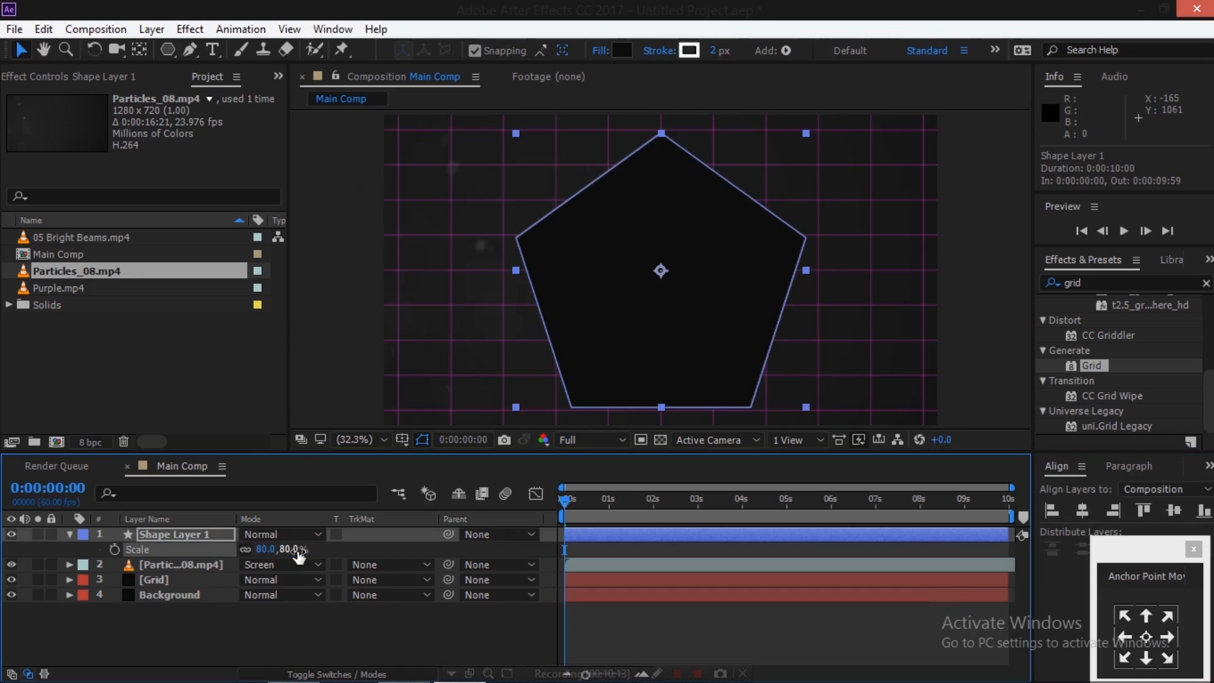
pyautogui.click(296, 547)
pyautogui.write('75')
pyautogui.press('Return')
pyautogui.click(656, 625)
pyautogui.click(223, 541)
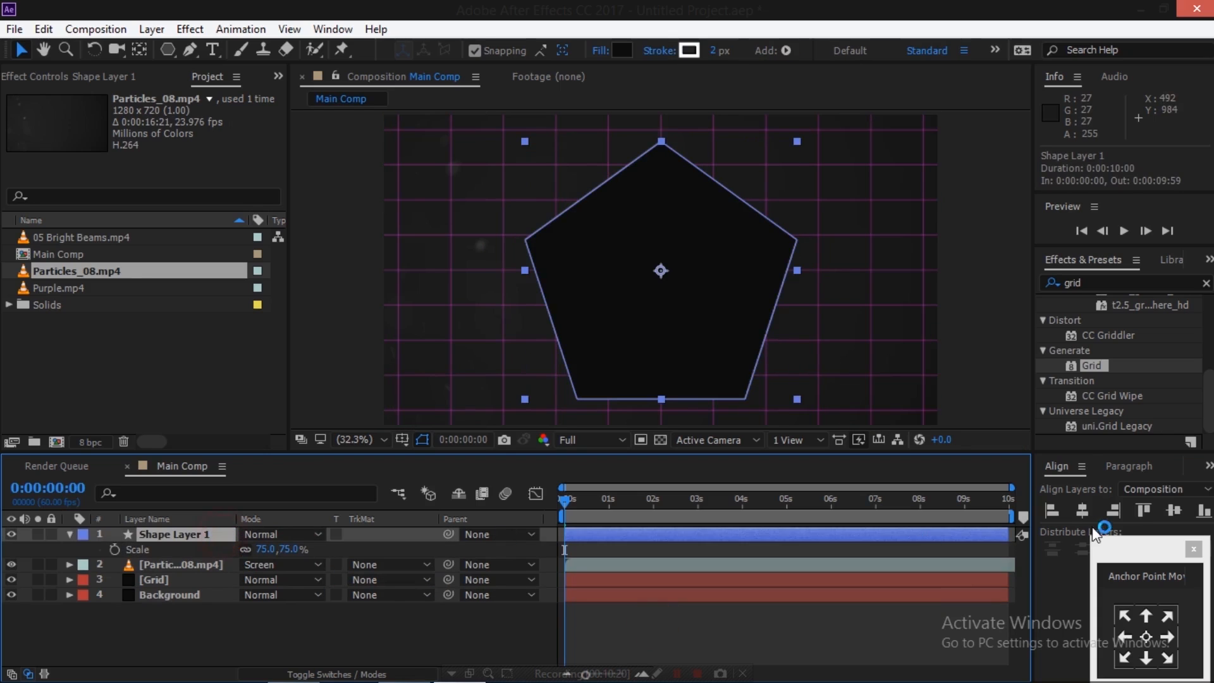
pyautogui.click(1082, 511)
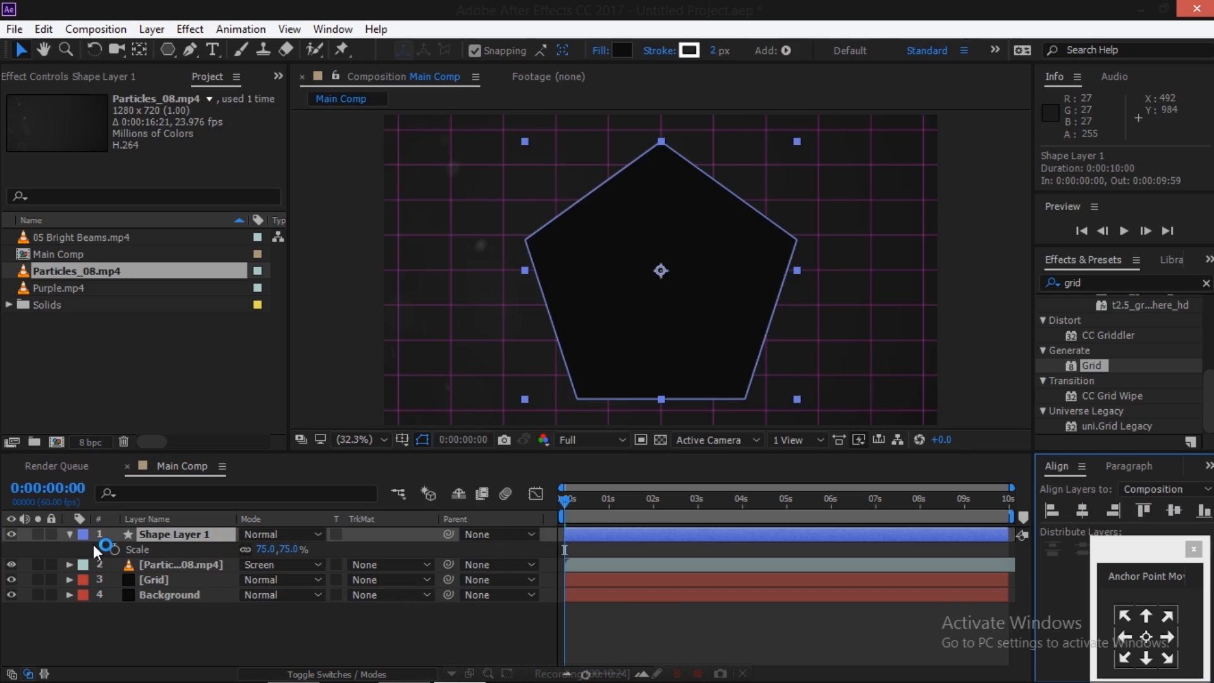
# Set the points of Shape Layer 1's polystar path to 3 and center the triangle horizontally and vertically in the composition.
pyautogui.click(70, 535)
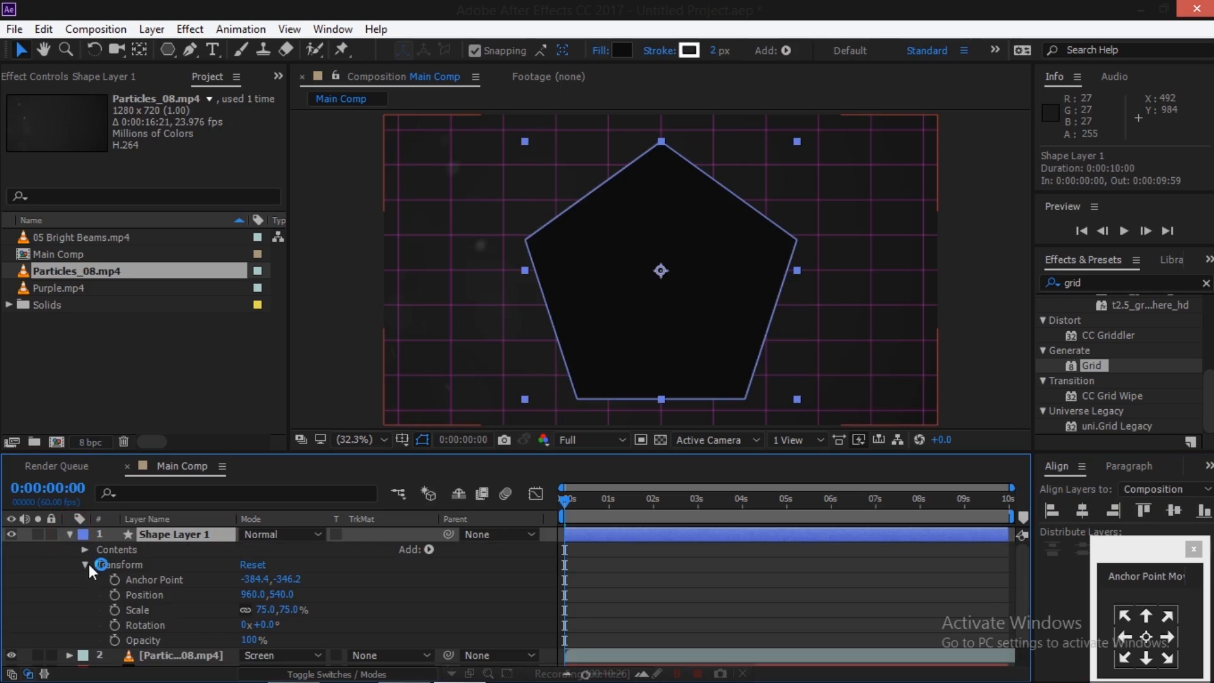
pyautogui.click(84, 563)
pyautogui.click(85, 549)
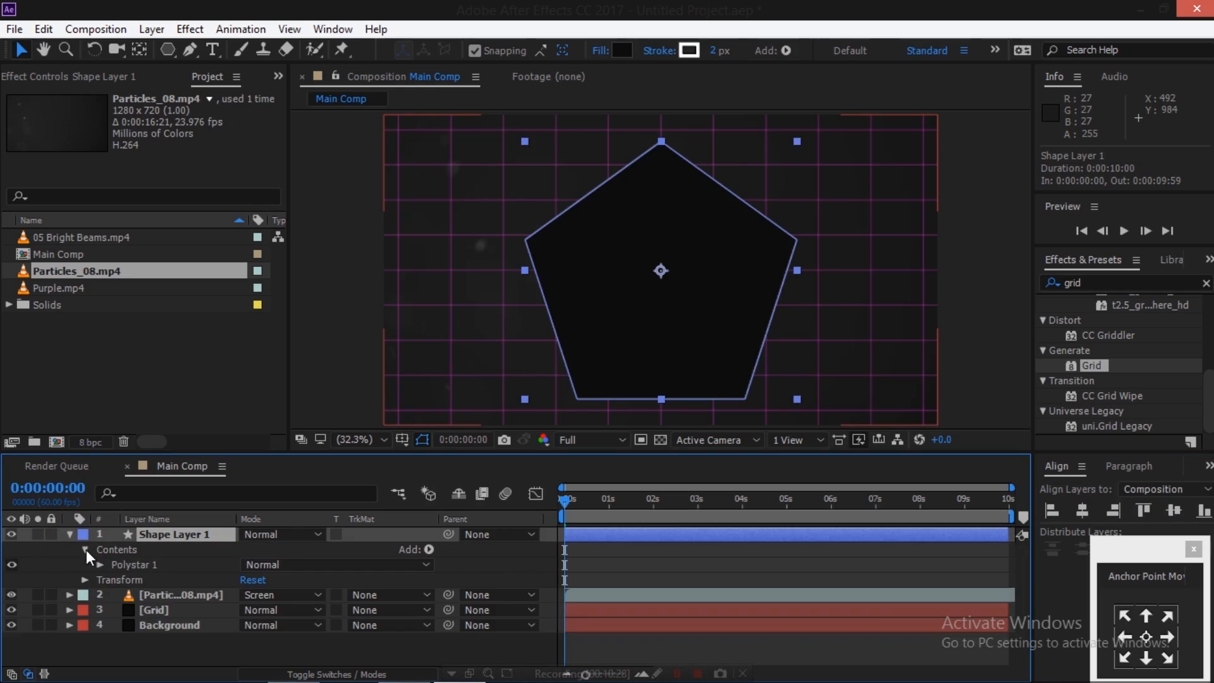
pyautogui.click(100, 564)
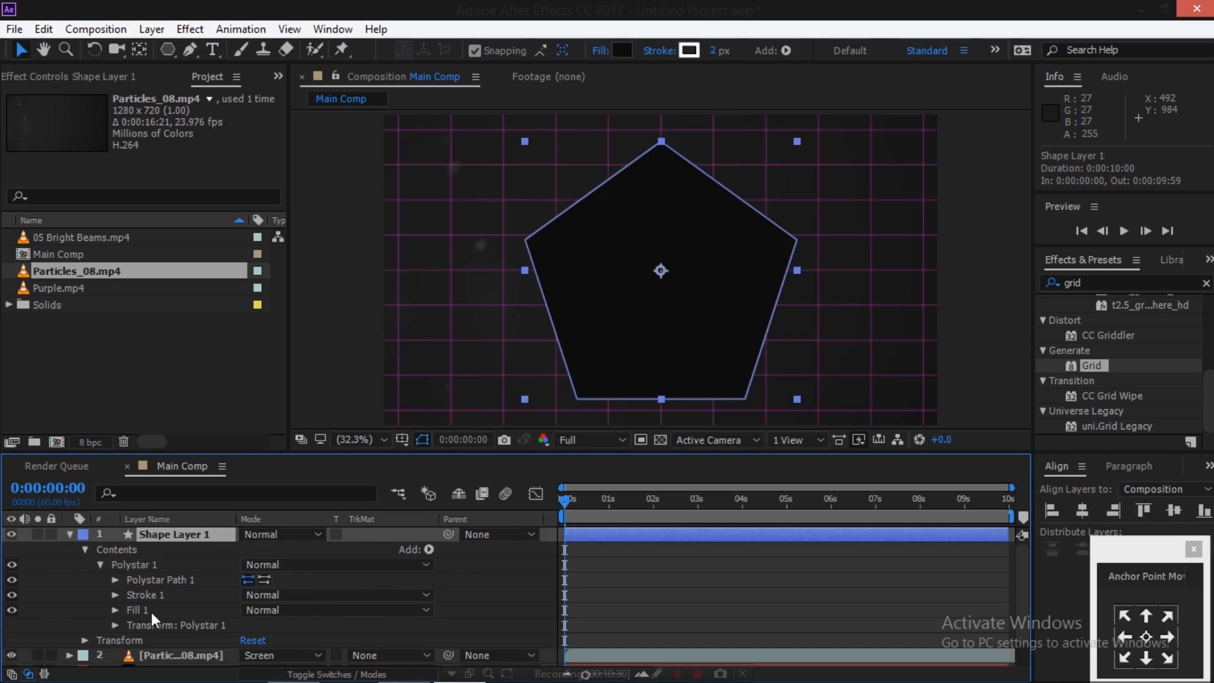
pyautogui.click(115, 579)
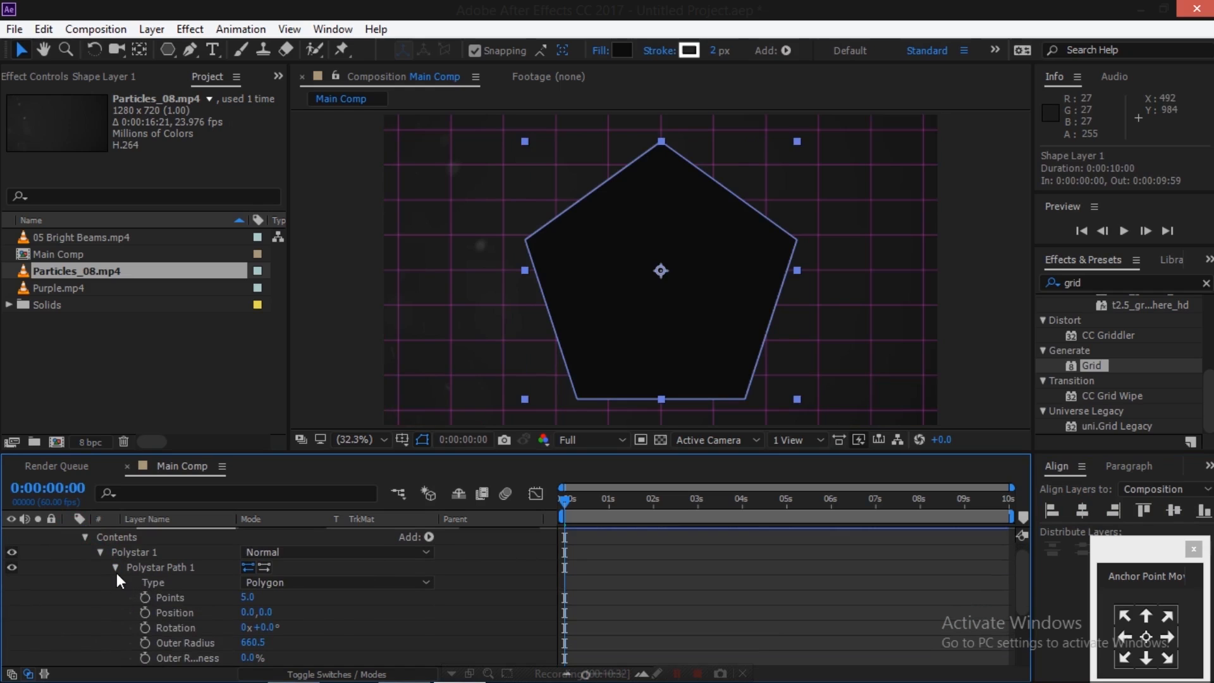
pyautogui.click(244, 598)
pyautogui.write('3')
pyautogui.press('Return')
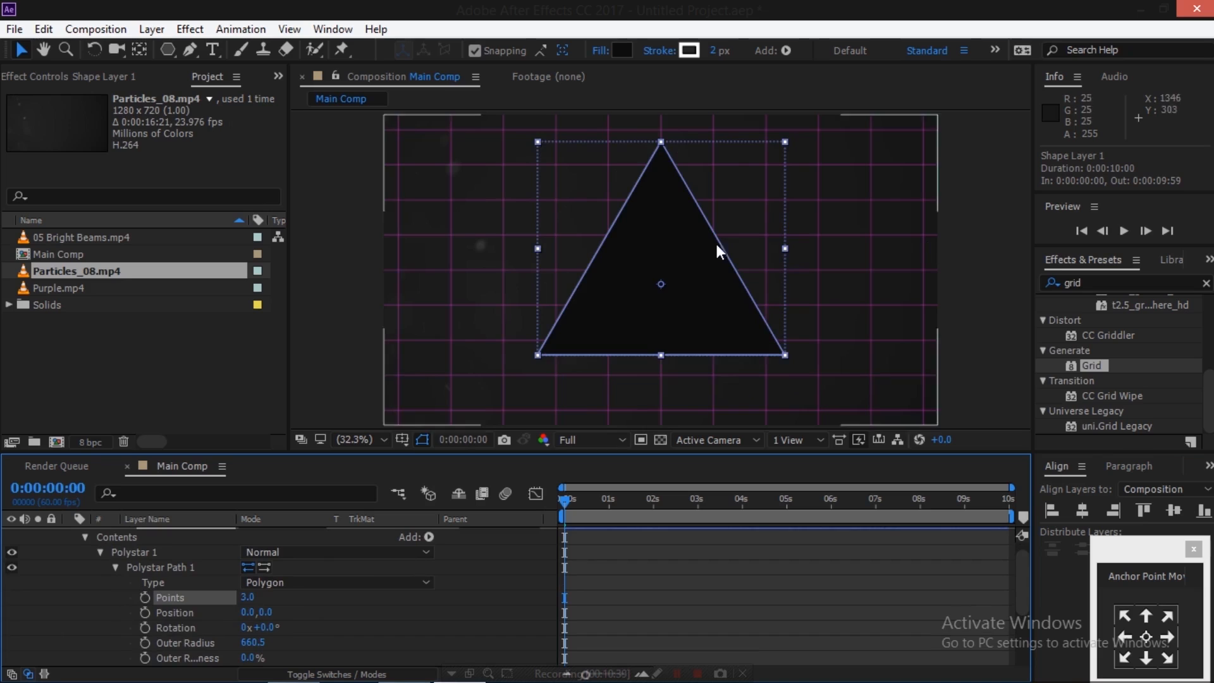
pyautogui.click(1082, 510)
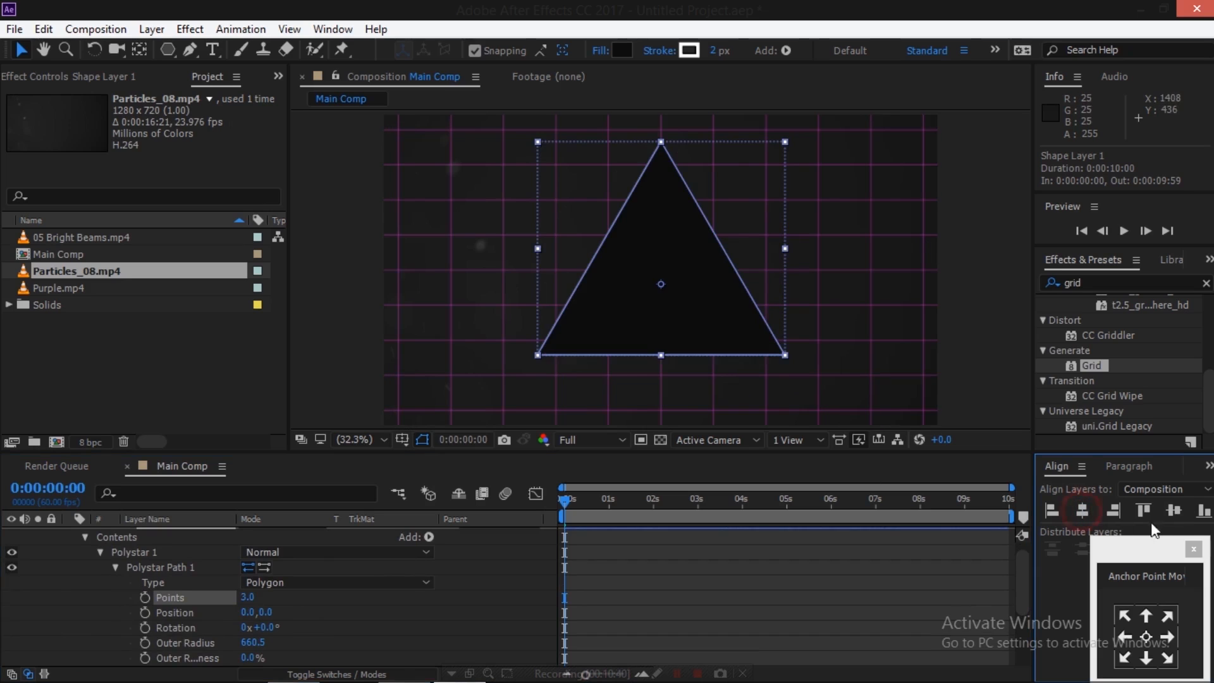
pyautogui.click(1174, 514)
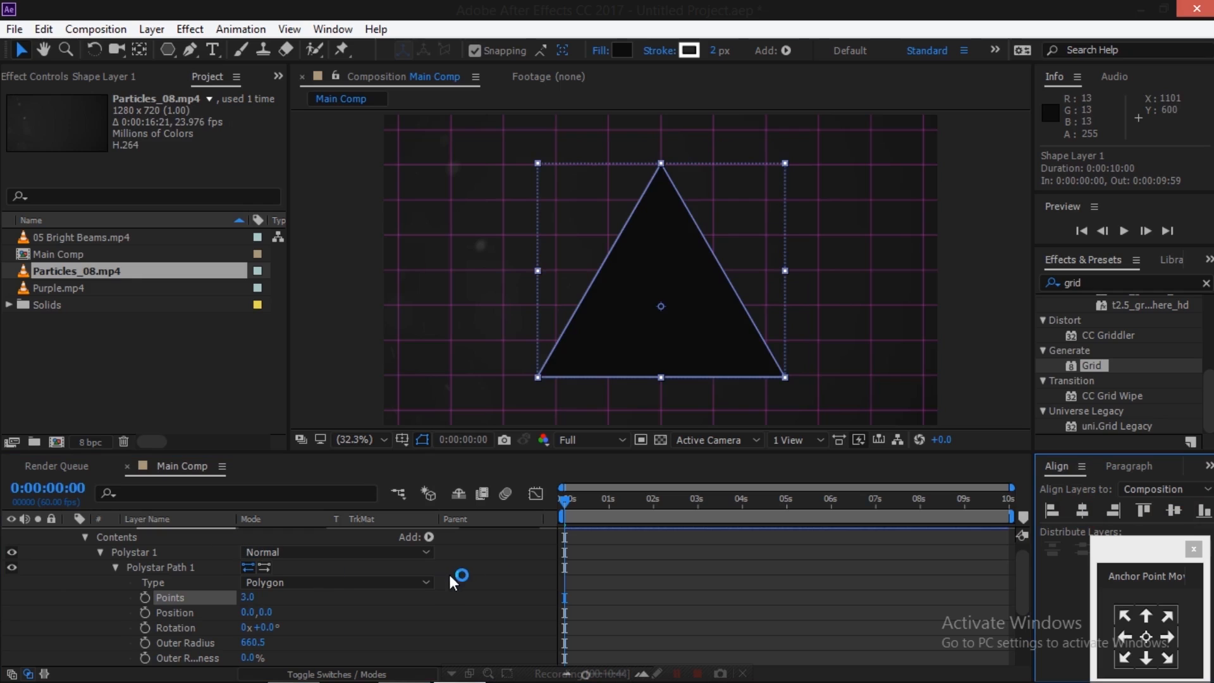
# Set the scale of Shape Layer 1 to 90%.
pyautogui.scroll(1, 449, 572)
pyautogui.click(173, 532)
pyautogui.press('s')
pyautogui.click(289, 546)
pyautogui.write('90')
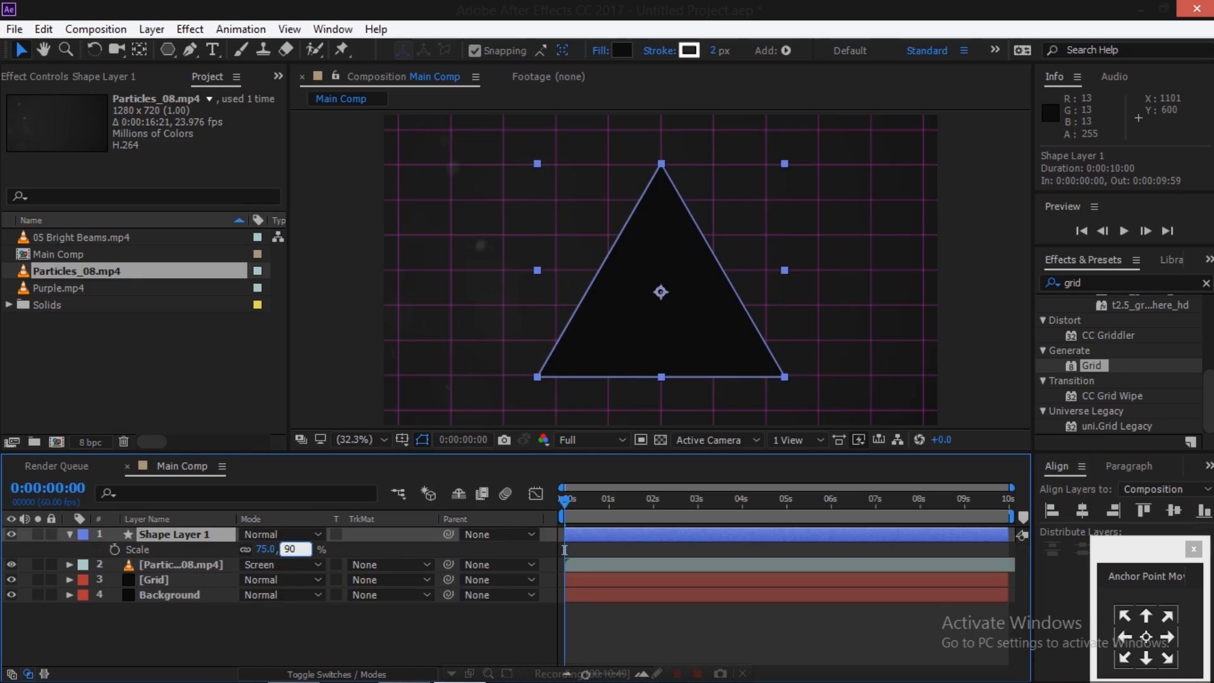
pyautogui.press('Return')
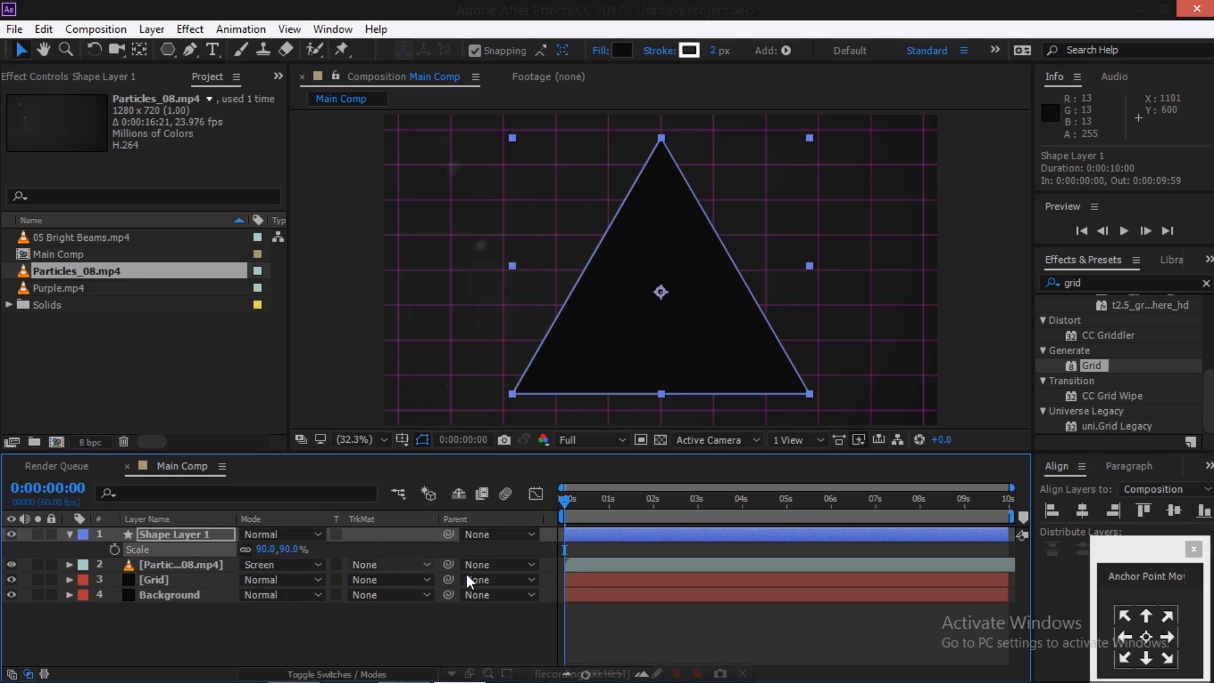
# Center the enlarged triangle horizontally and vertically in the composition and deselect its layer.
pyautogui.click(655, 620)
pyautogui.click(205, 536)
pyautogui.click(1087, 511)
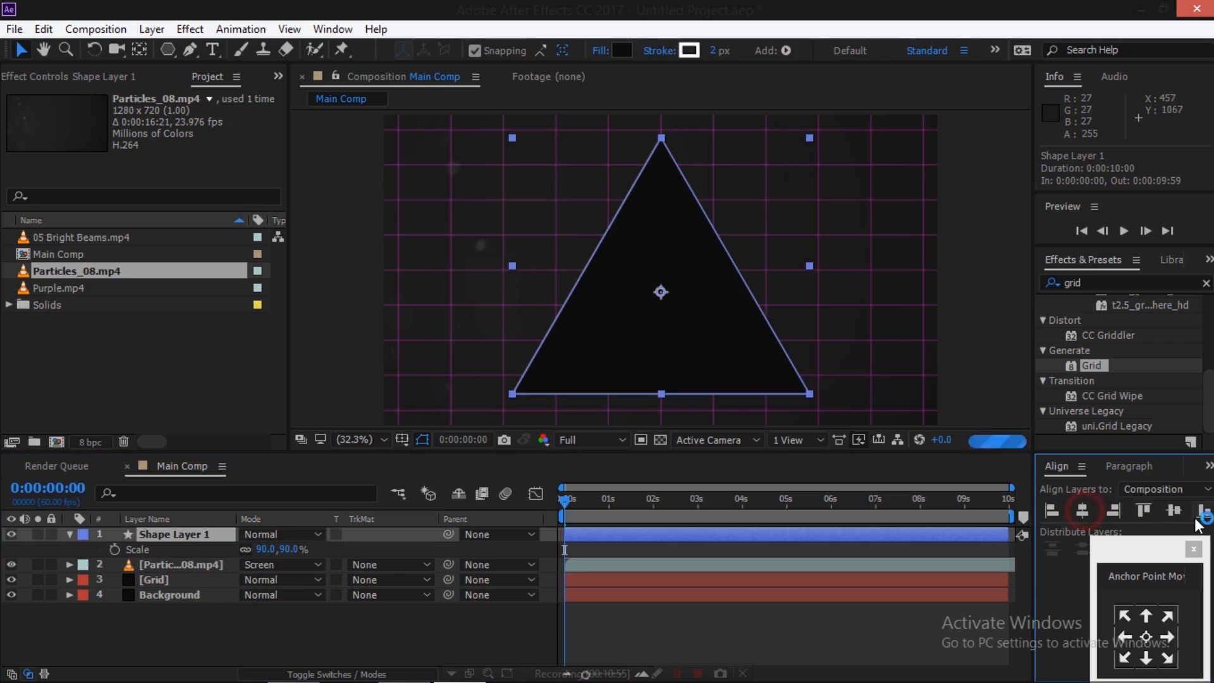
pyautogui.click(1174, 510)
pyautogui.click(409, 643)
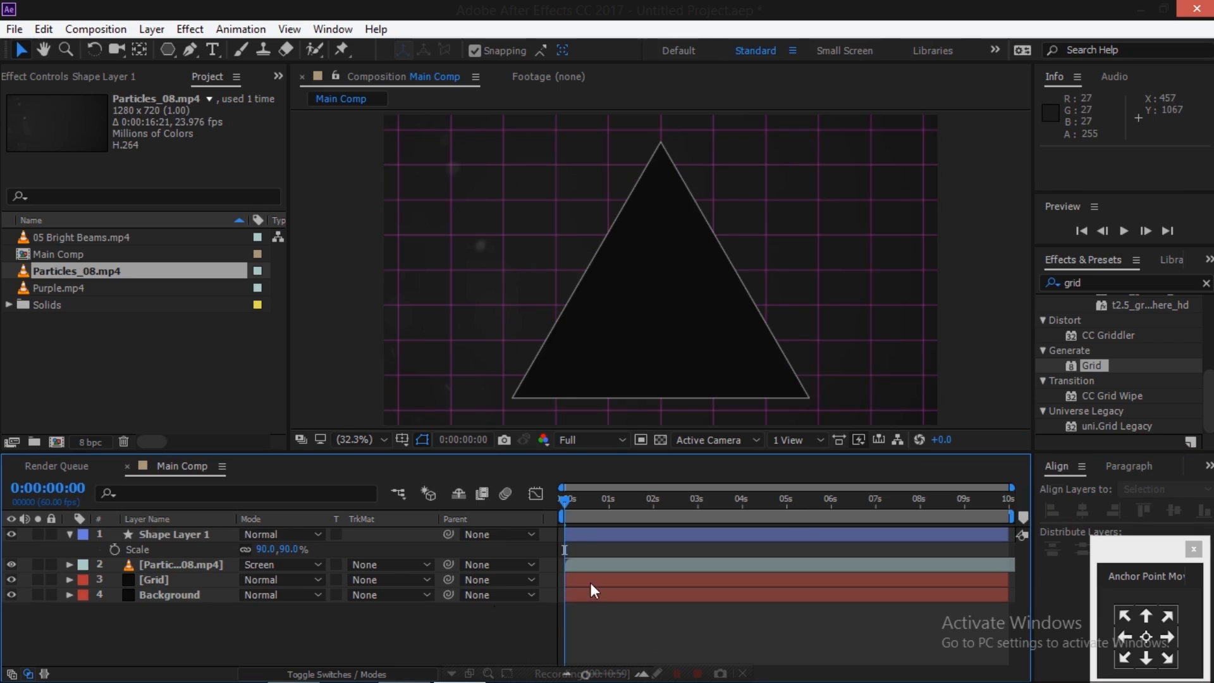
# Apply the Glow effect to Shape Layer 1 with a threshold of 40%, a radius of 120 and an intensity of 4.
pyautogui.click(1110, 283)
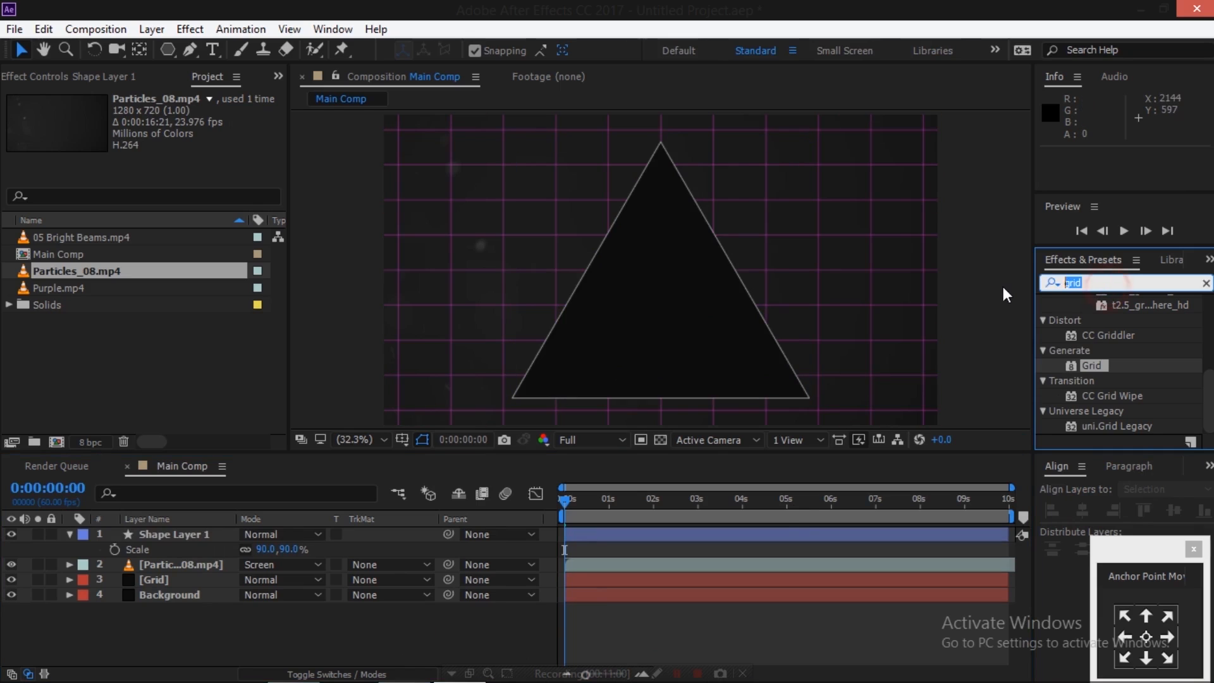
pyautogui.write('glow')
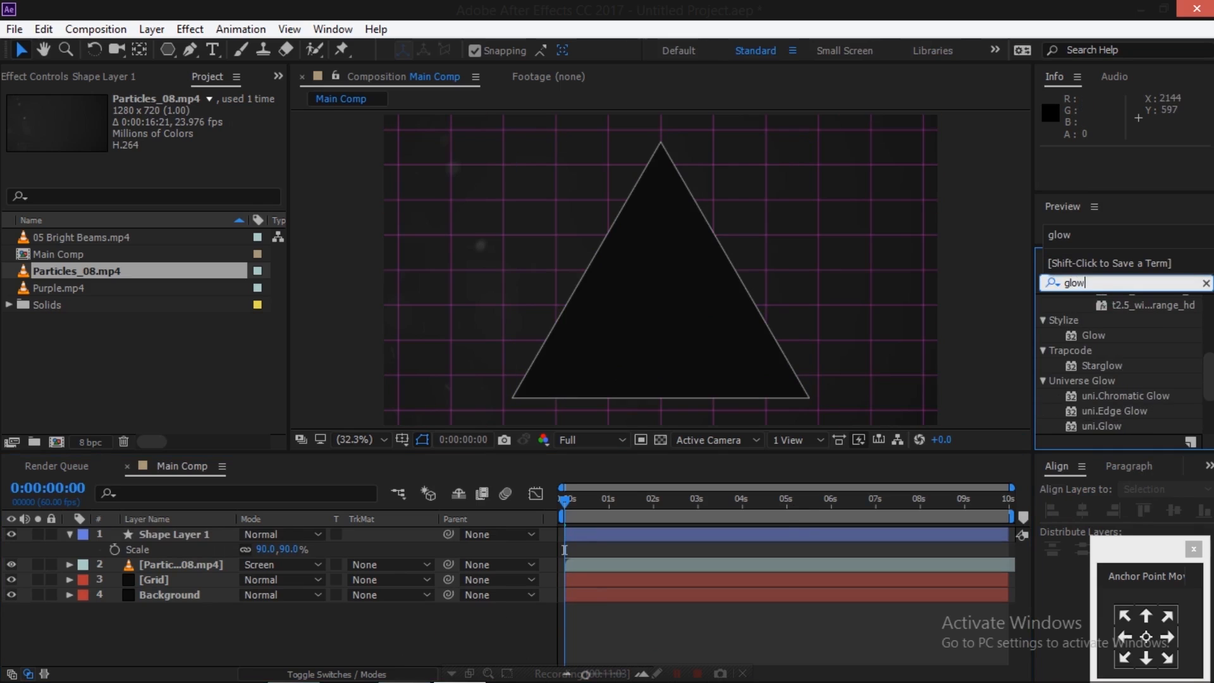
pyautogui.moveTo(1093, 336); pyautogui.dragTo(545, 340)
pyautogui.click(172, 143)
pyautogui.write('40')
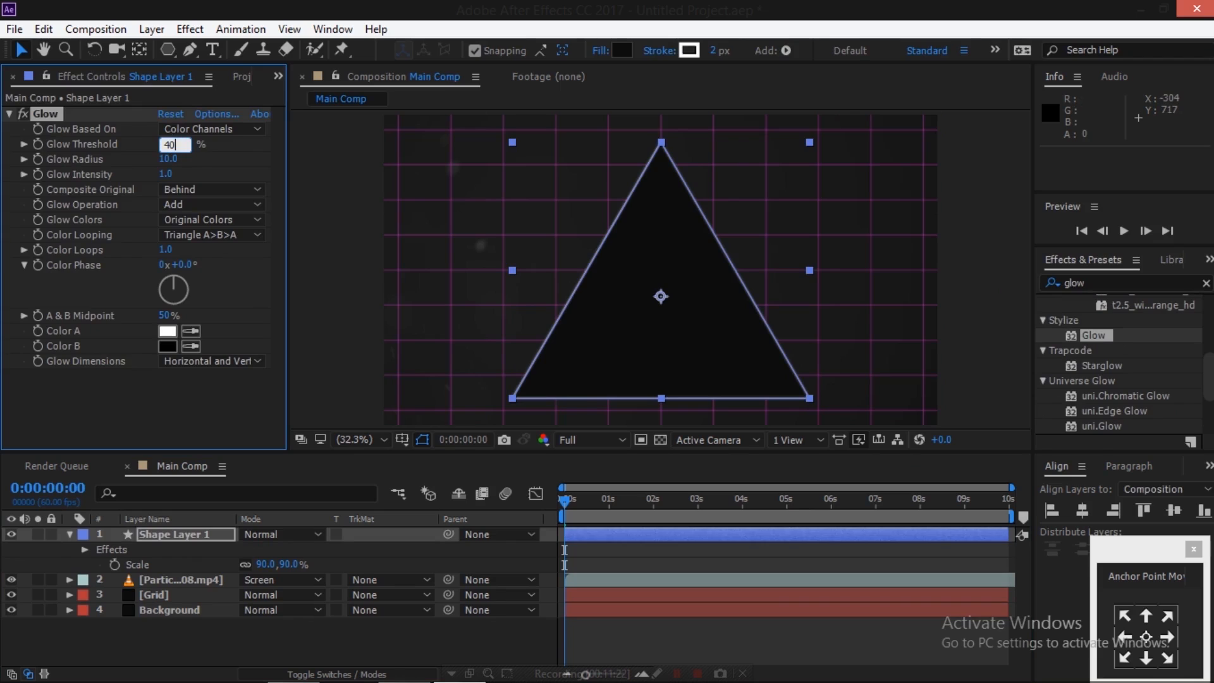
pyautogui.press('Tab')
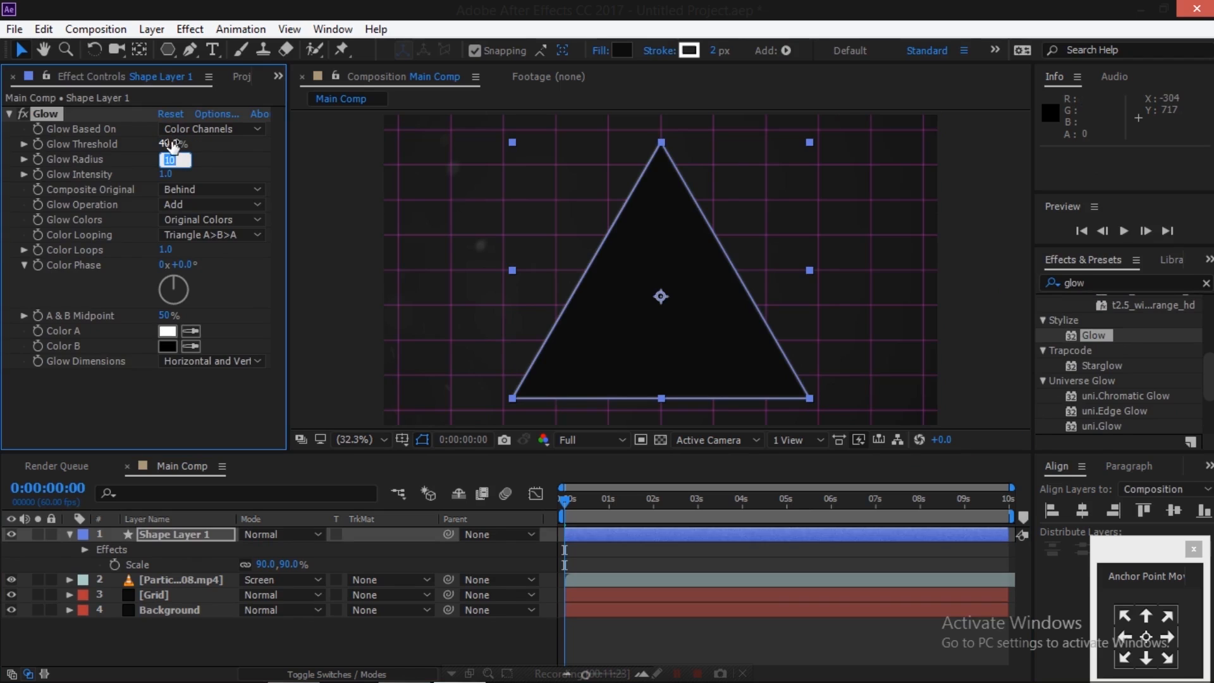
pyautogui.write('120')
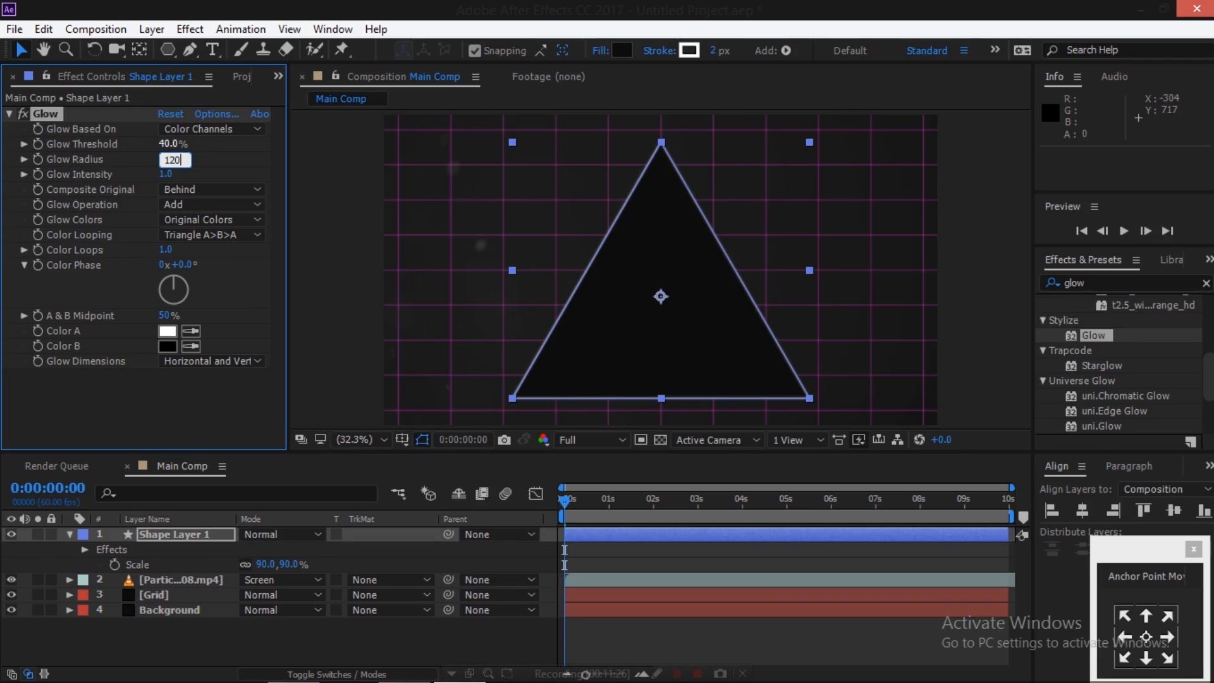
pyautogui.press('Tab')
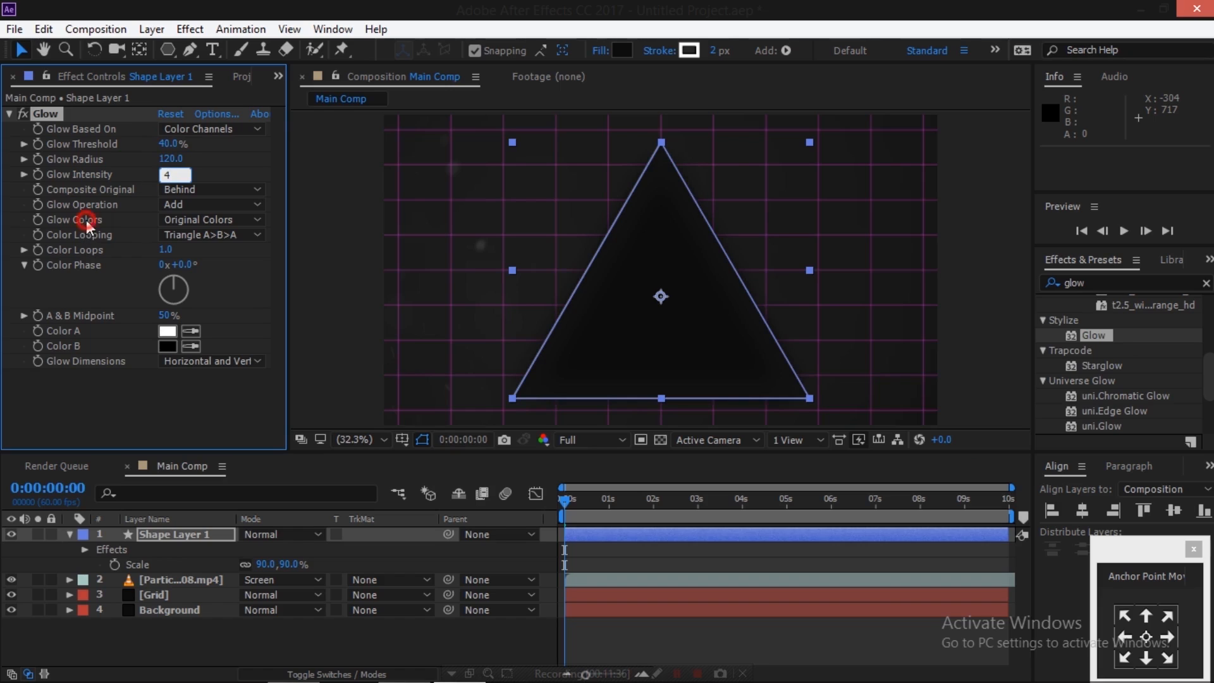
pyautogui.press('Return')
# Set the glow's colors to A & B Colors and its color looping to Sawtooth B>A, and deselect the layer.
pyautogui.click(179, 218)
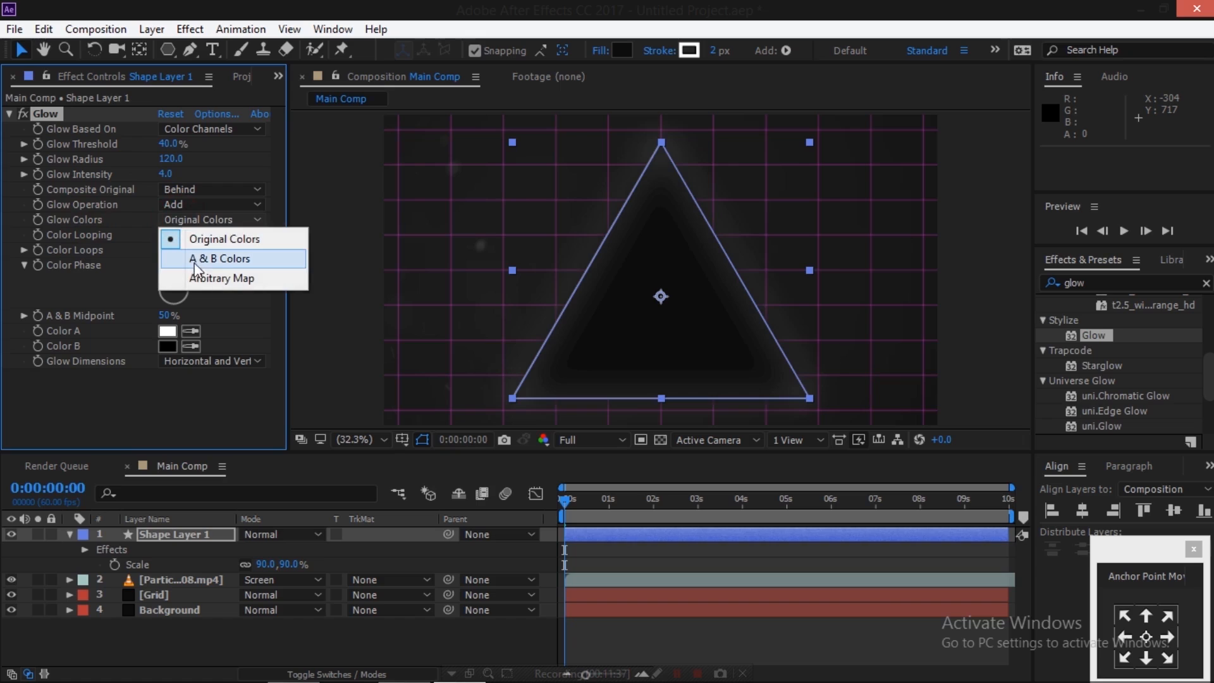
pyautogui.click(218, 262)
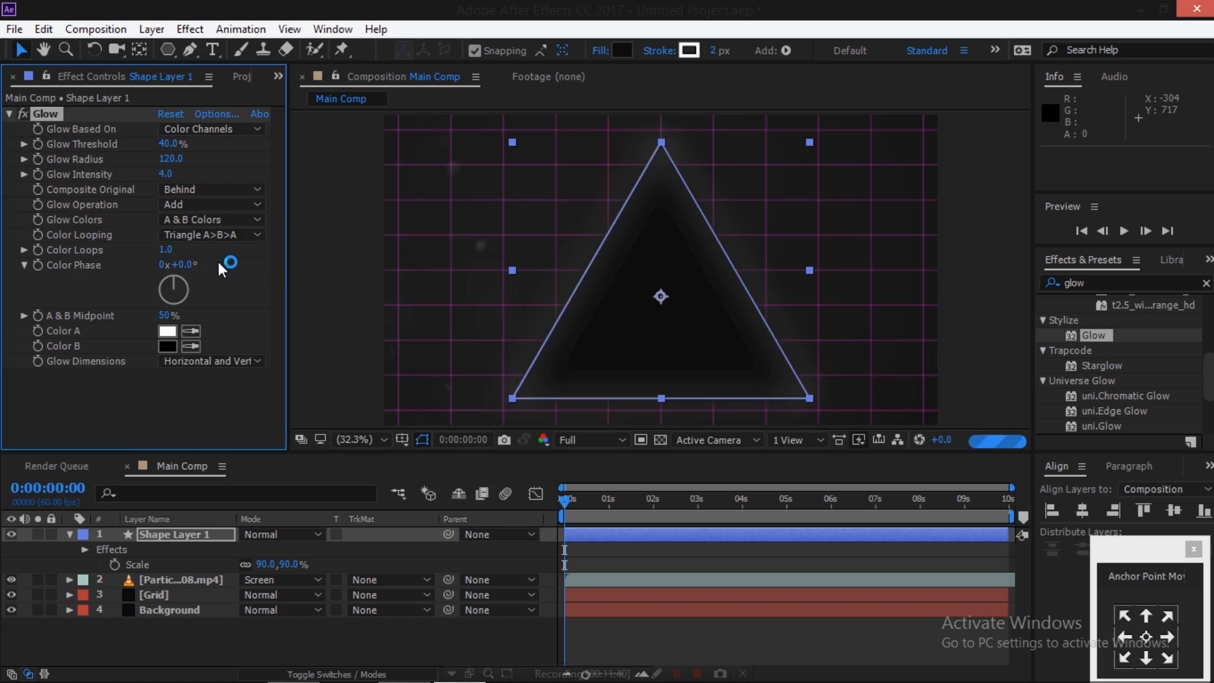
pyautogui.click(202, 234)
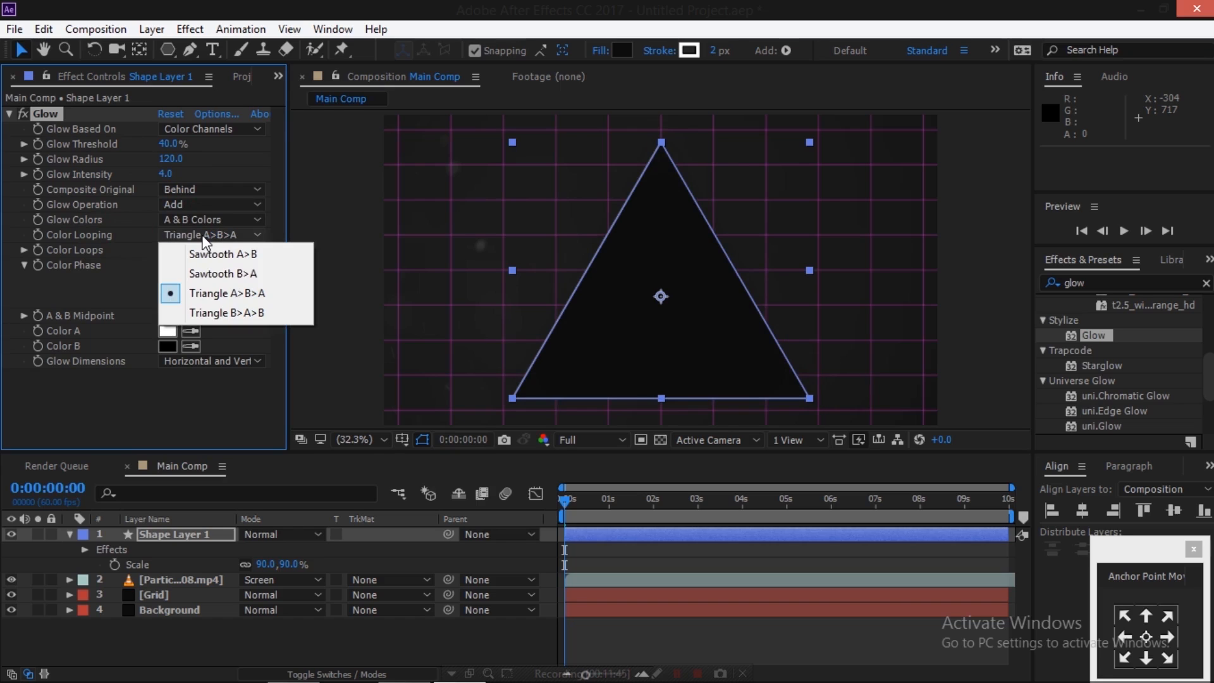
pyautogui.click(225, 273)
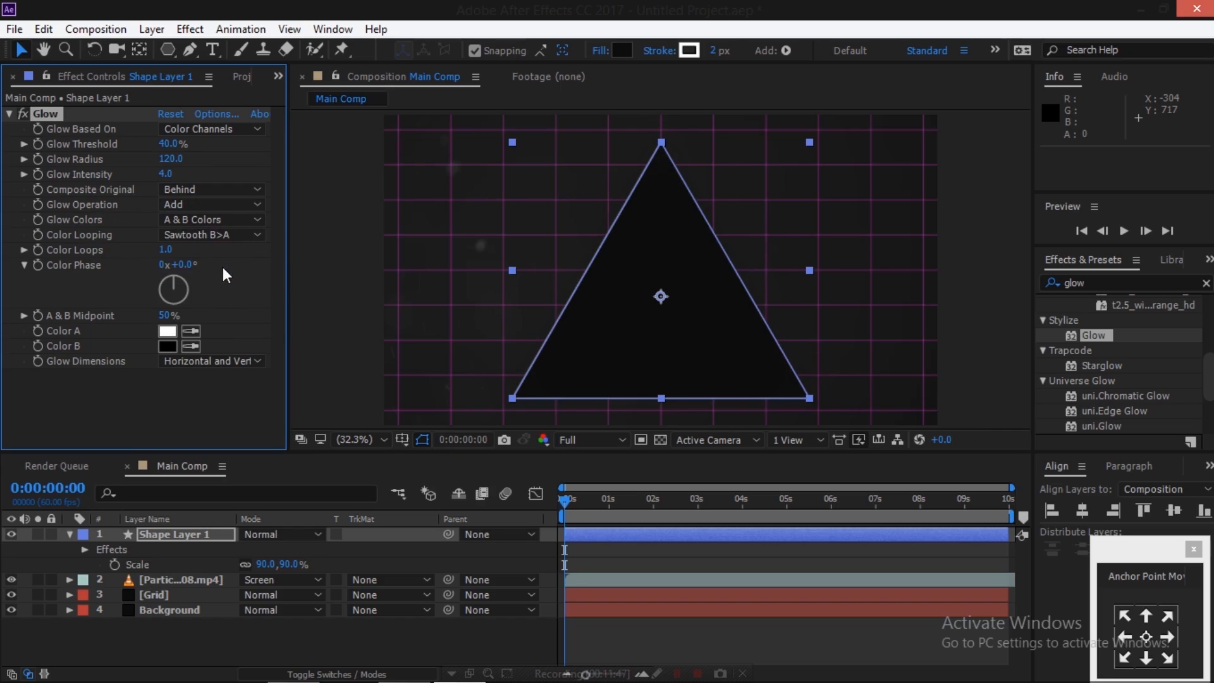
pyautogui.click(704, 627)
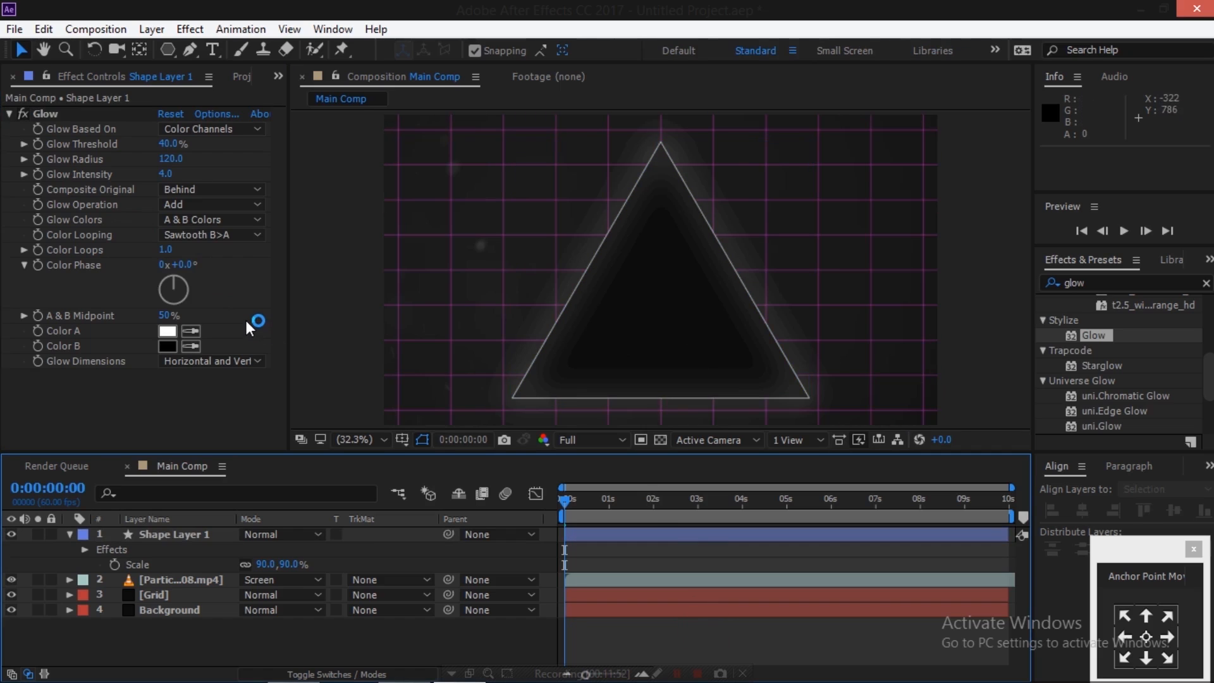
# Set the glow's Color A to magenta E600BD and deselect the layer.
pyautogui.click(170, 334)
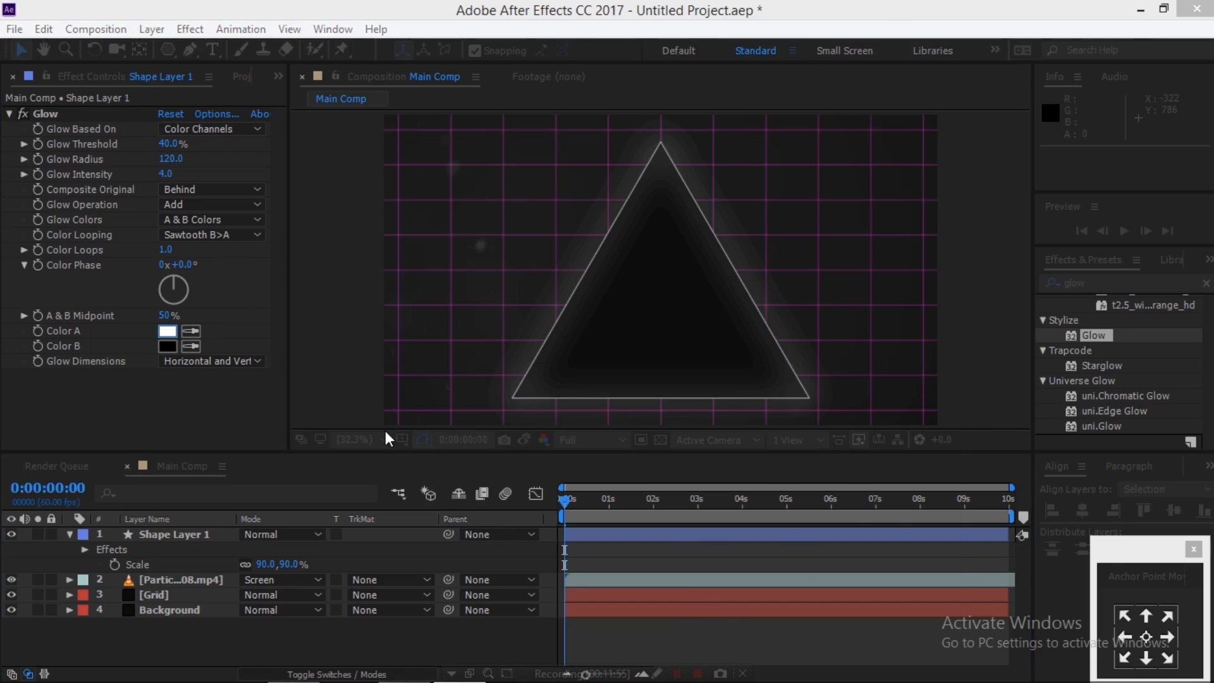
pyautogui.write('E600BD')
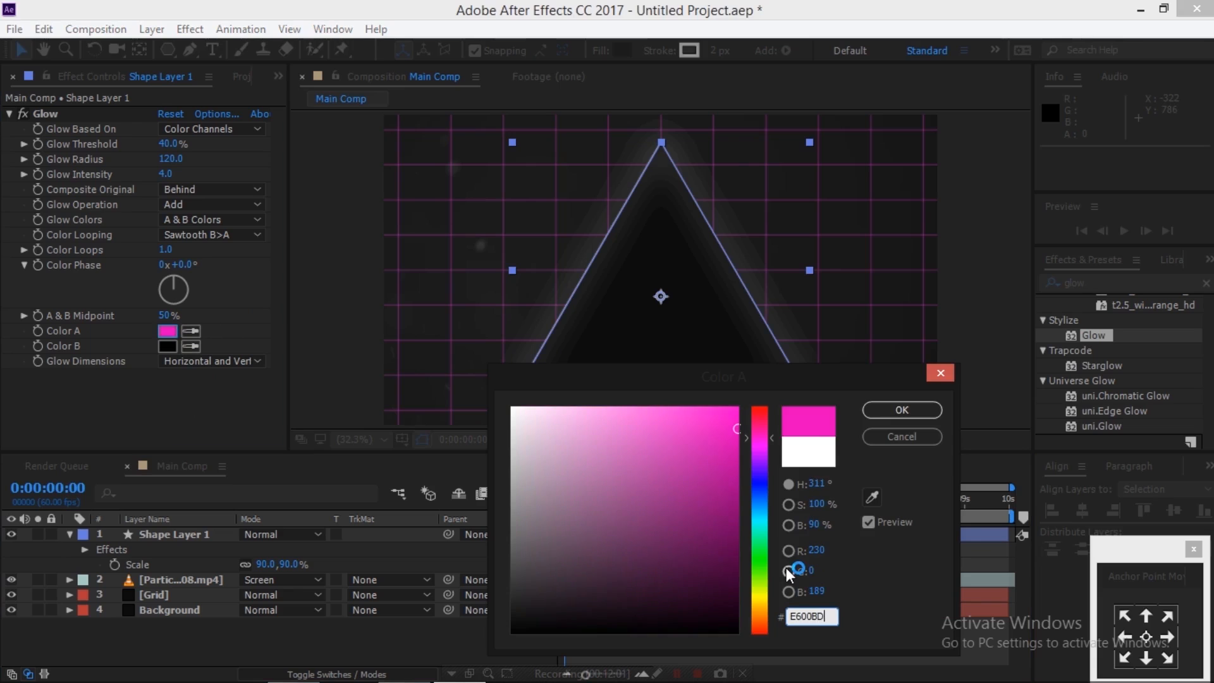
pyautogui.press('Return')
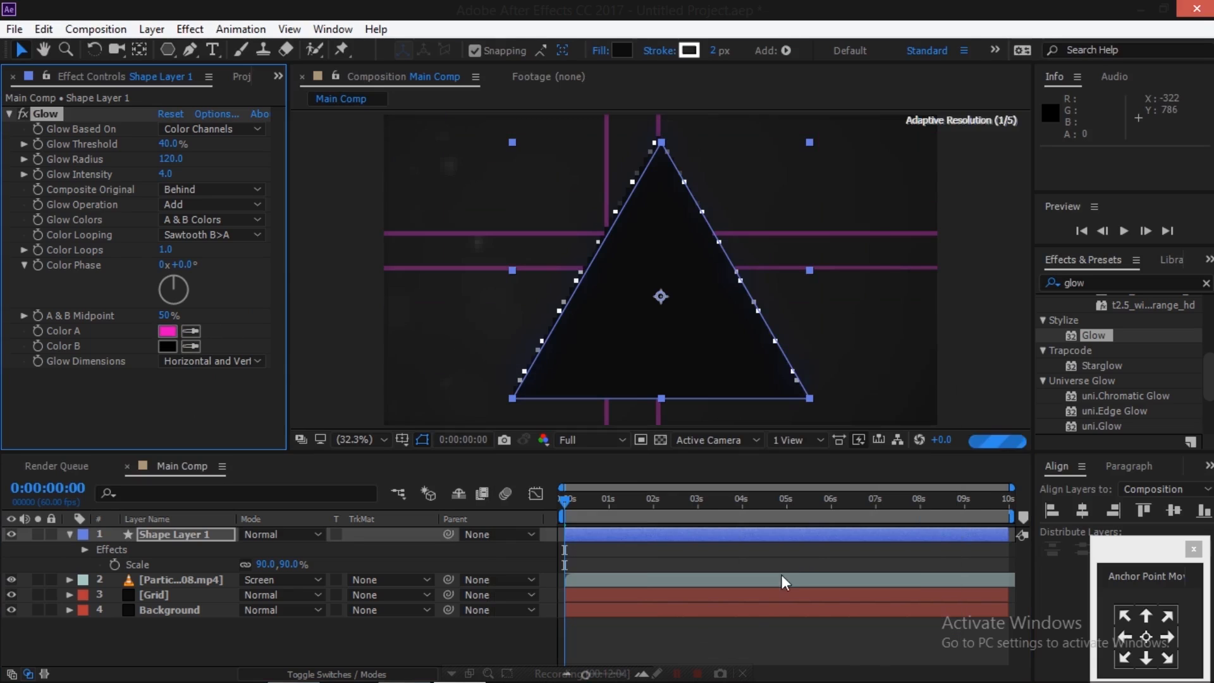
pyautogui.click(721, 643)
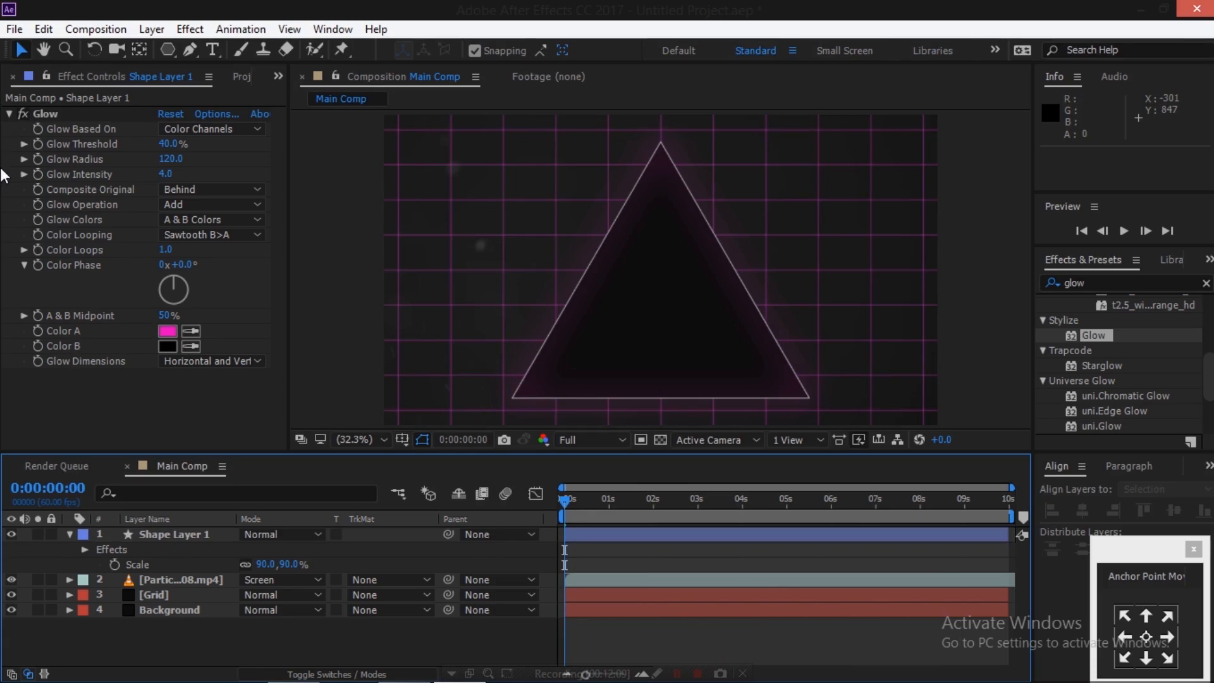
# Duplicate the Glow effect on Shape Layer 1, set the copy's glow radius to 60 and collapse both effects' settings.
pyautogui.click(8, 113)
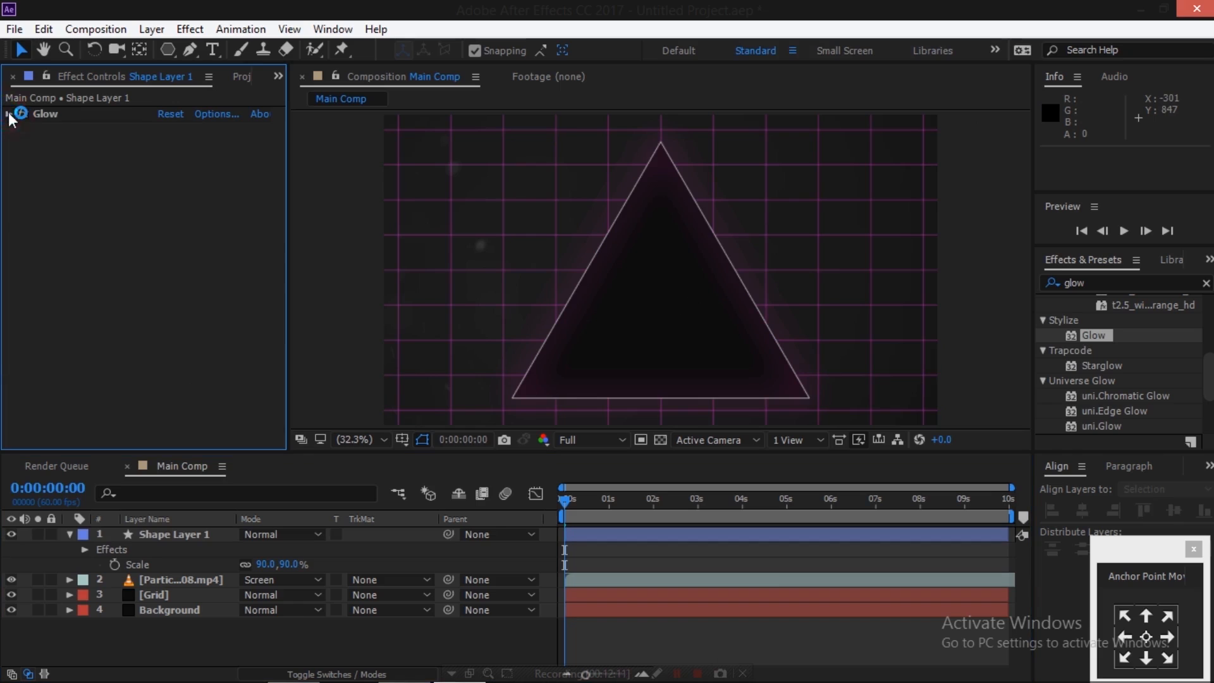
pyautogui.click(50, 114)
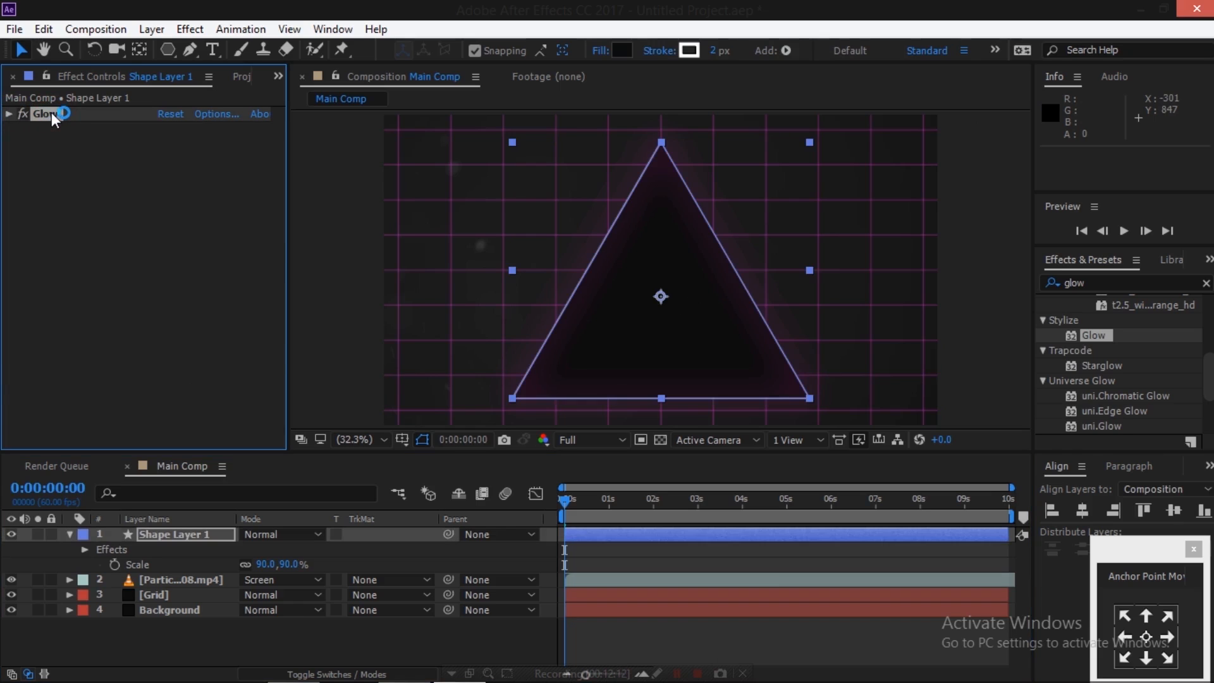
pyautogui.hotkey('ctrl', 'd')
pyautogui.click(170, 174)
pyautogui.write('60')
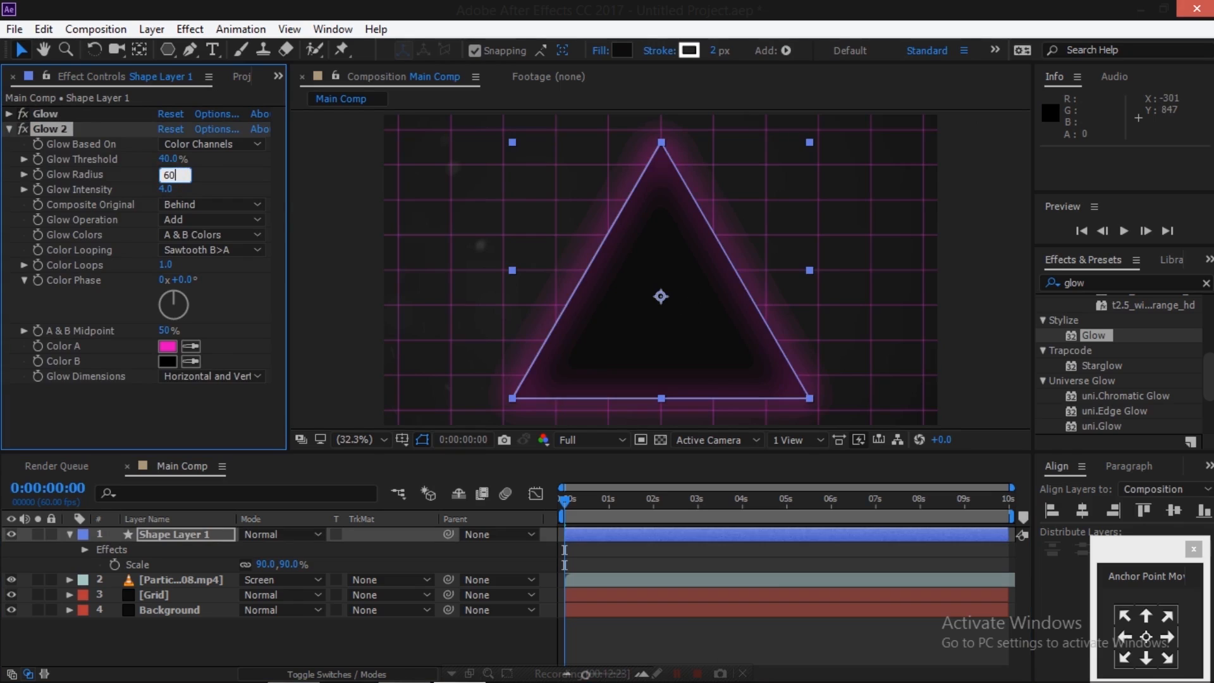
pyautogui.press('Return')
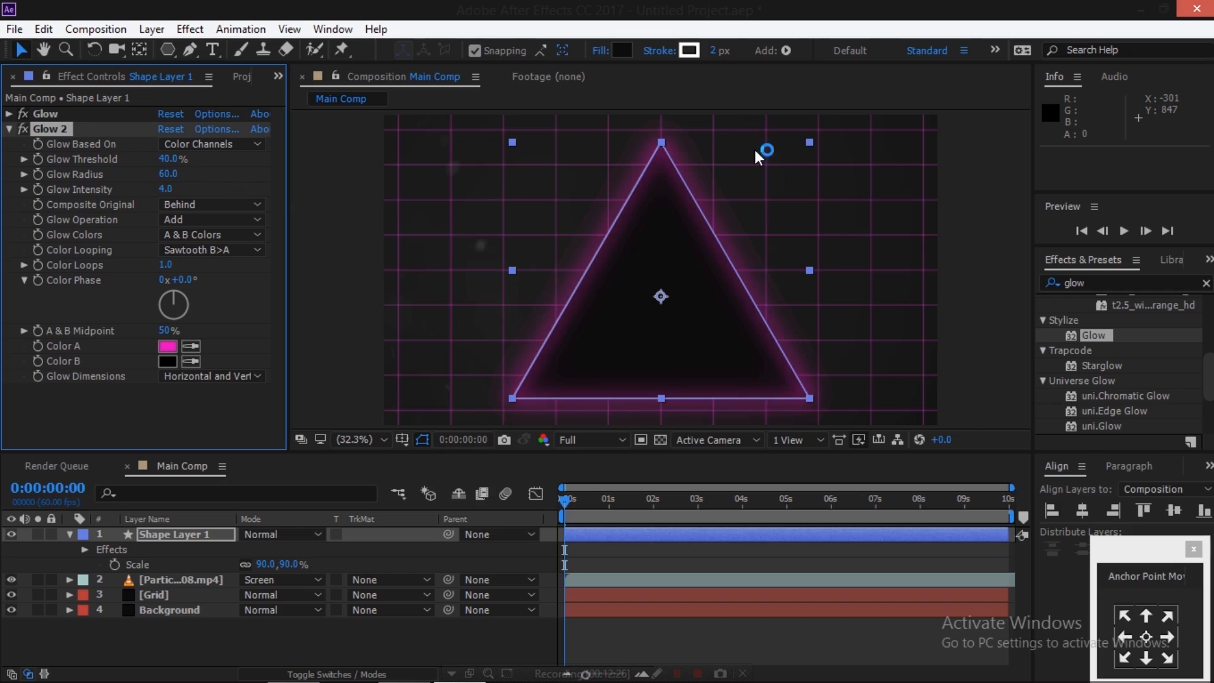
pyautogui.click(745, 628)
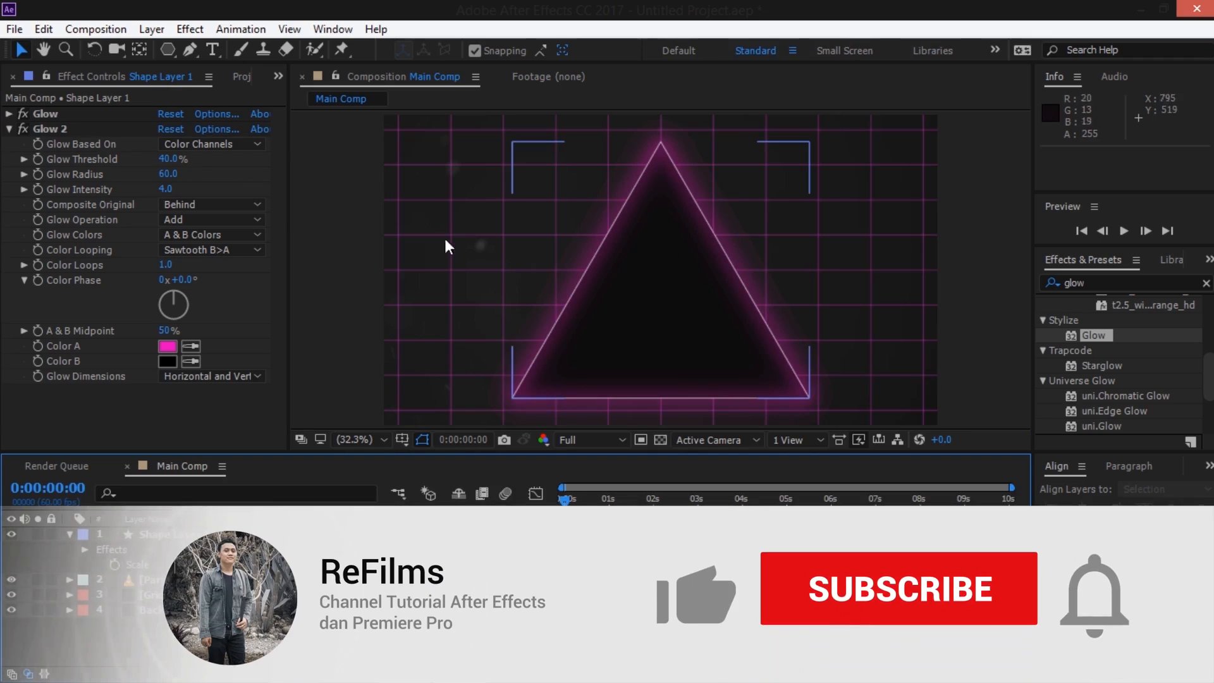
pyautogui.click(8, 129)
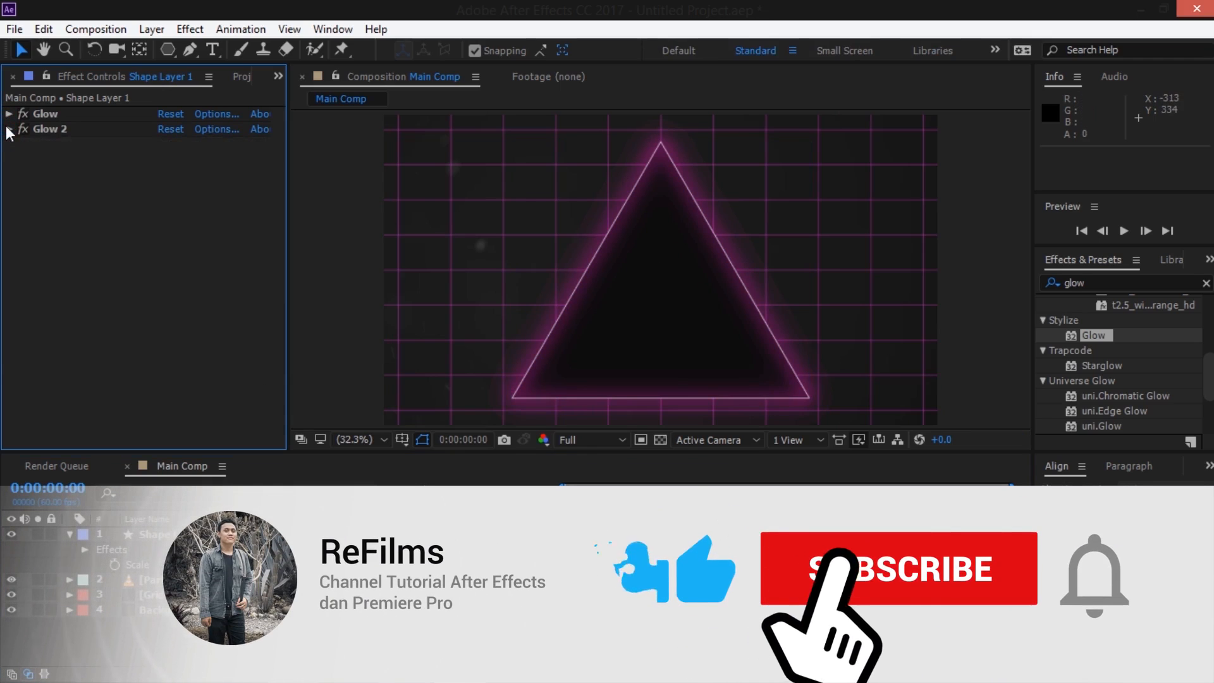
# Find the CC Radial Fast Blur effect and apply it to Shape Layer 1.
pyautogui.moveTo(1086, 283); pyautogui.dragTo(1007, 294)
pyautogui.write('cc')
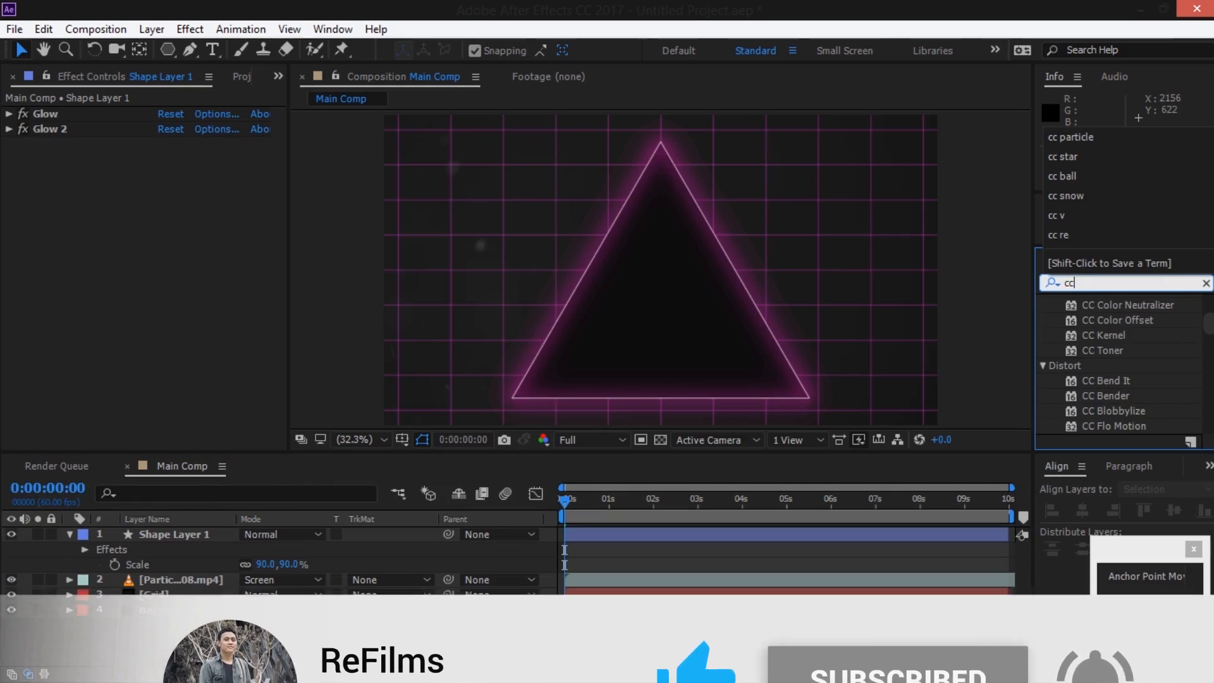
pyautogui.write(' radia')
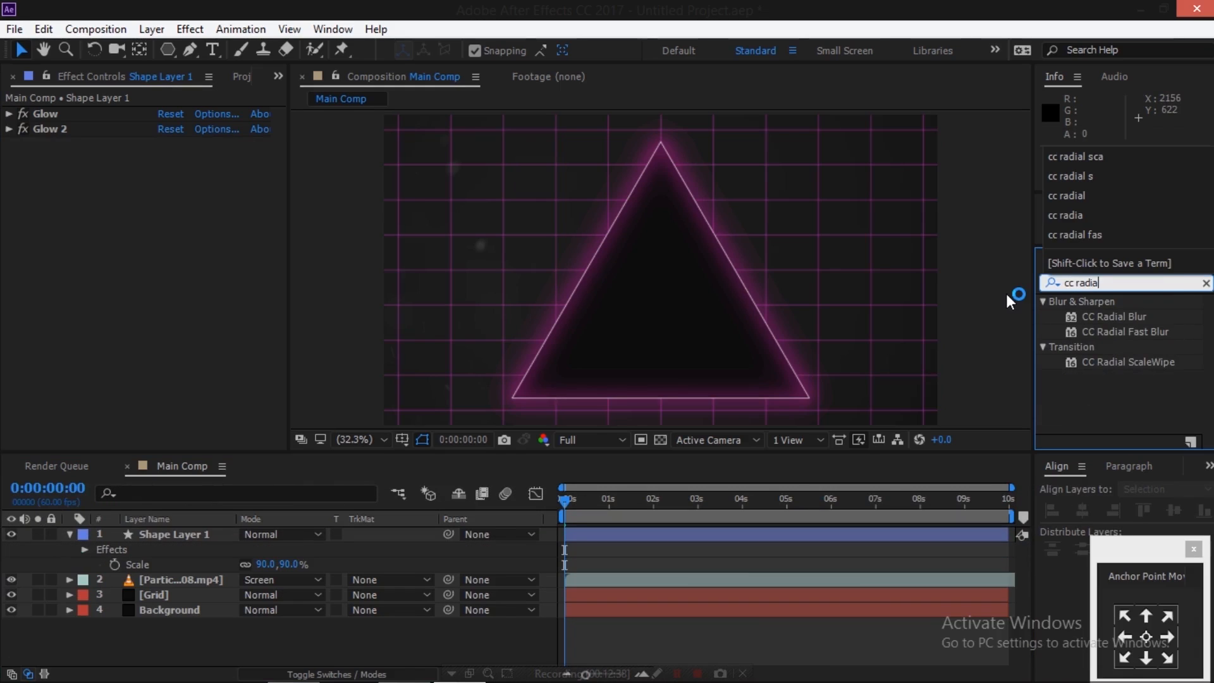
pyautogui.write('l fast ')
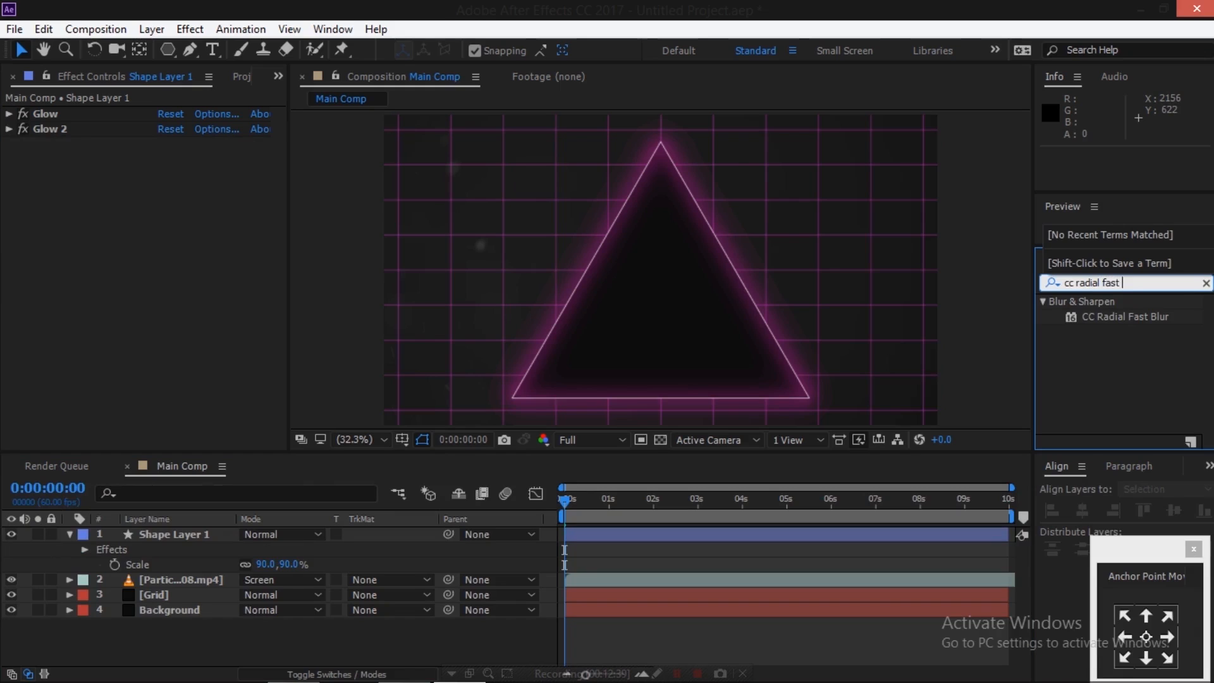
pyautogui.write('blur')
pyautogui.moveTo(1138, 320); pyautogui.dragTo(253, 538)
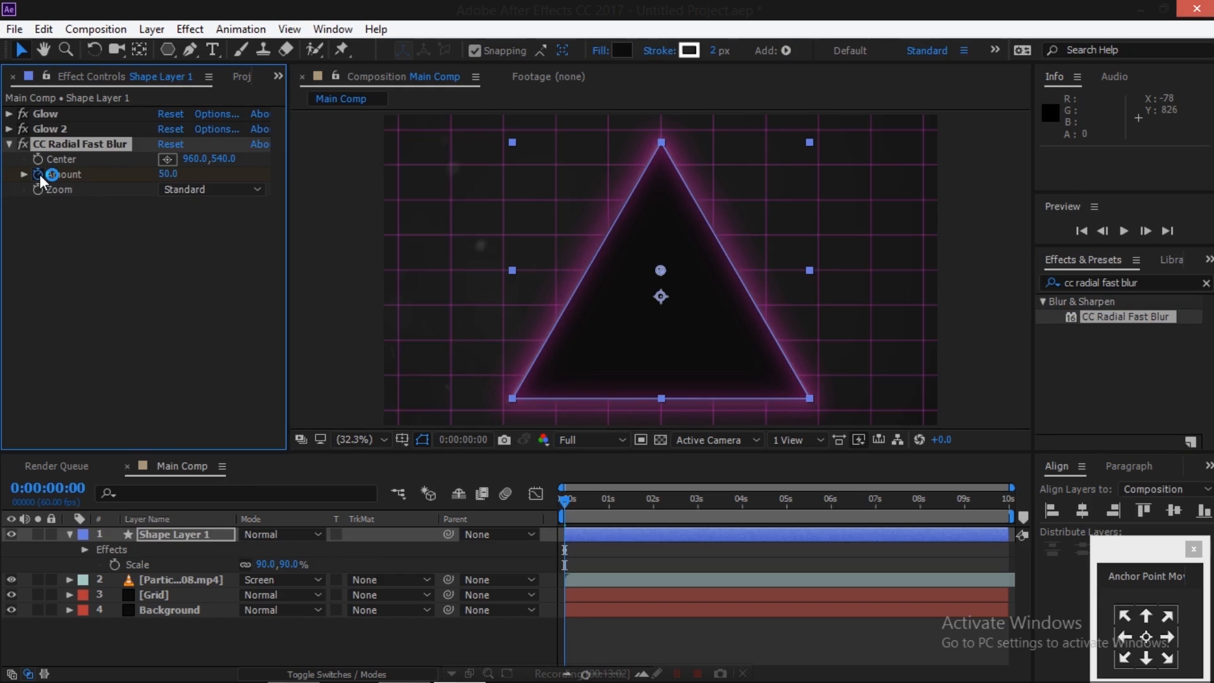
# Keyframe the CC Radial Fast Blur Amount at 80 at 0 seconds and at 50 at 1 second.
pyautogui.click(167, 174)
pyautogui.write('80')
pyautogui.press('Return')
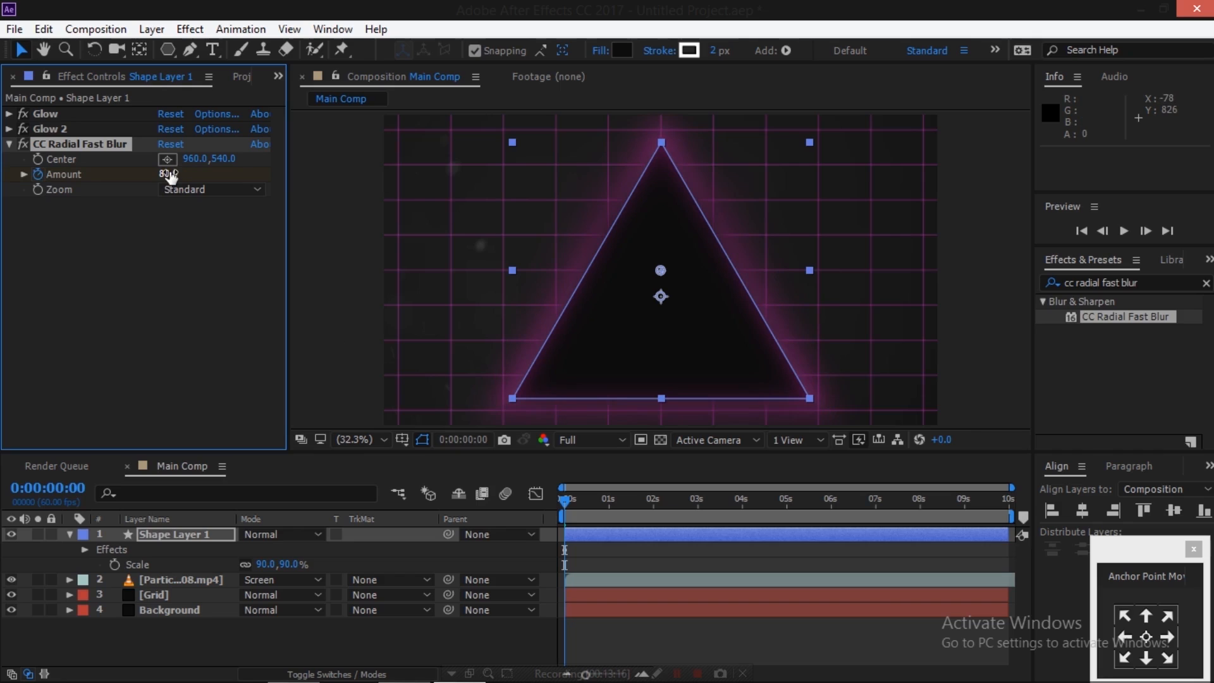
pyautogui.click(609, 503)
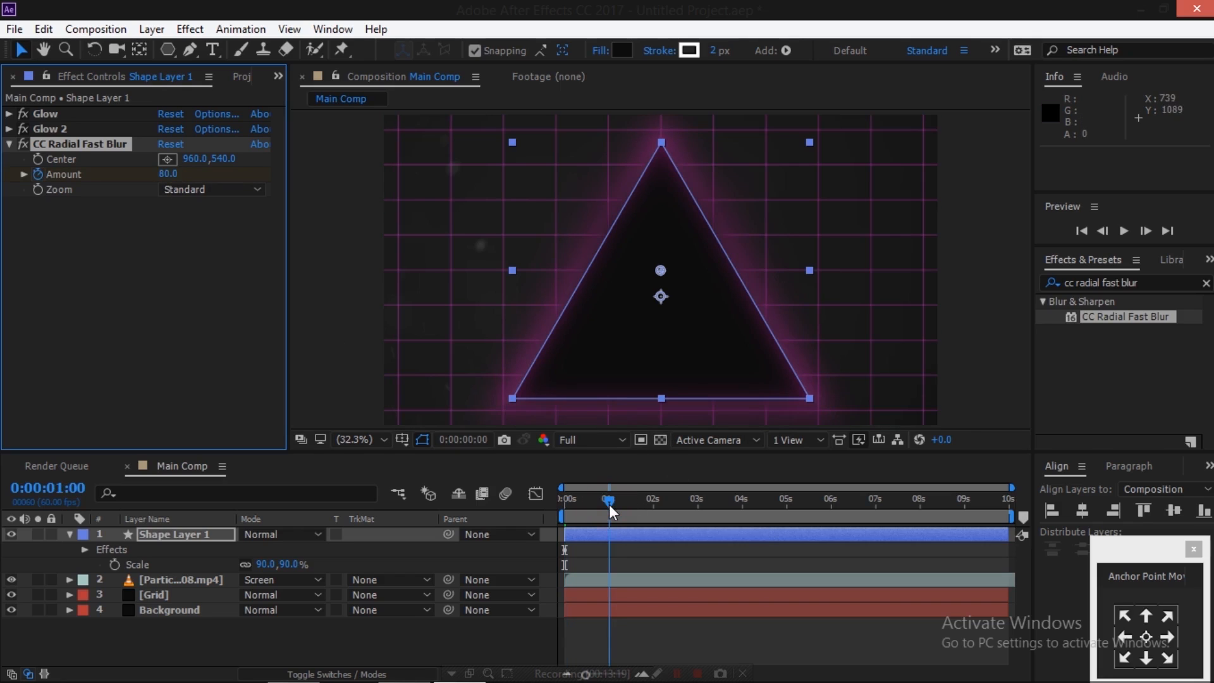
pyautogui.click(165, 175)
pyautogui.write('50')
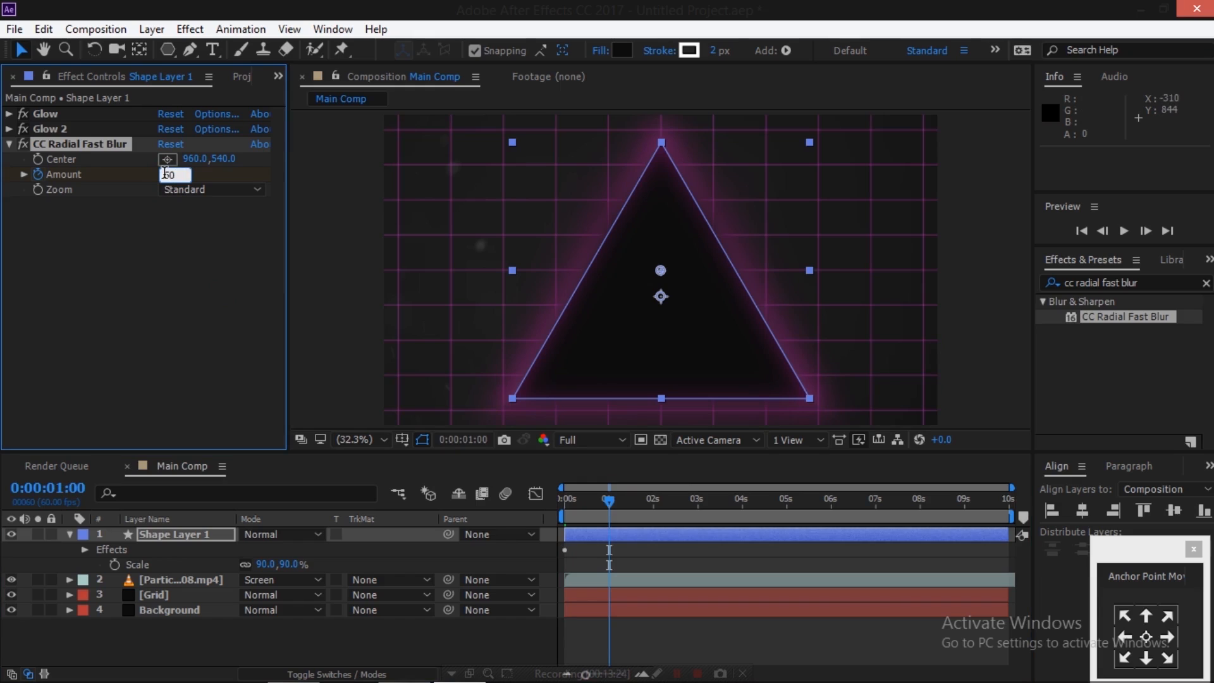
pyautogui.press('Return')
# Set the CC Radial Fast Blur zoom mode to Brightest and deselect the layer.
pyautogui.click(191, 189)
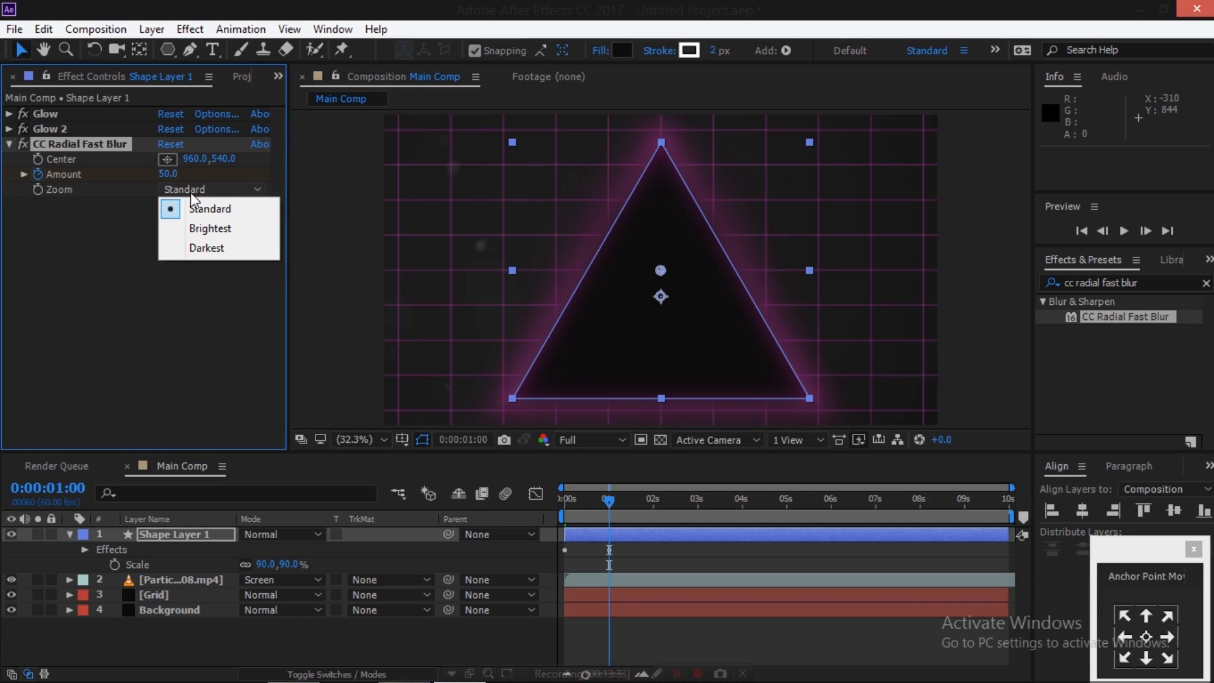
pyautogui.click(206, 226)
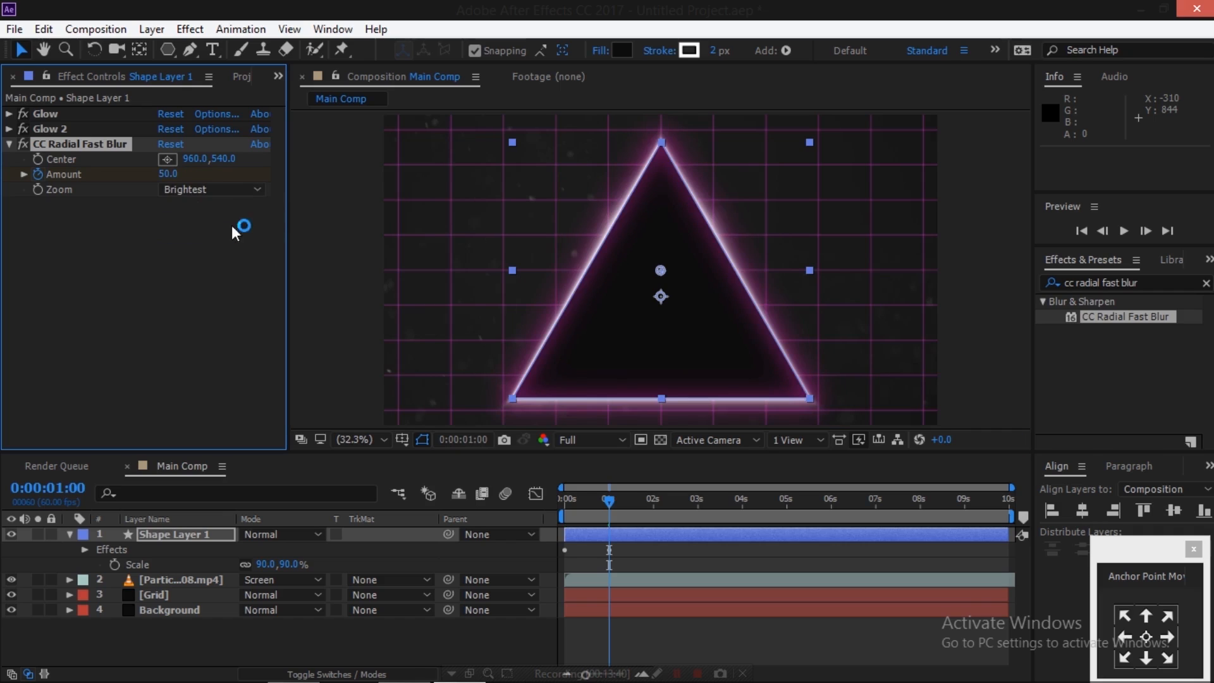
pyautogui.click(658, 631)
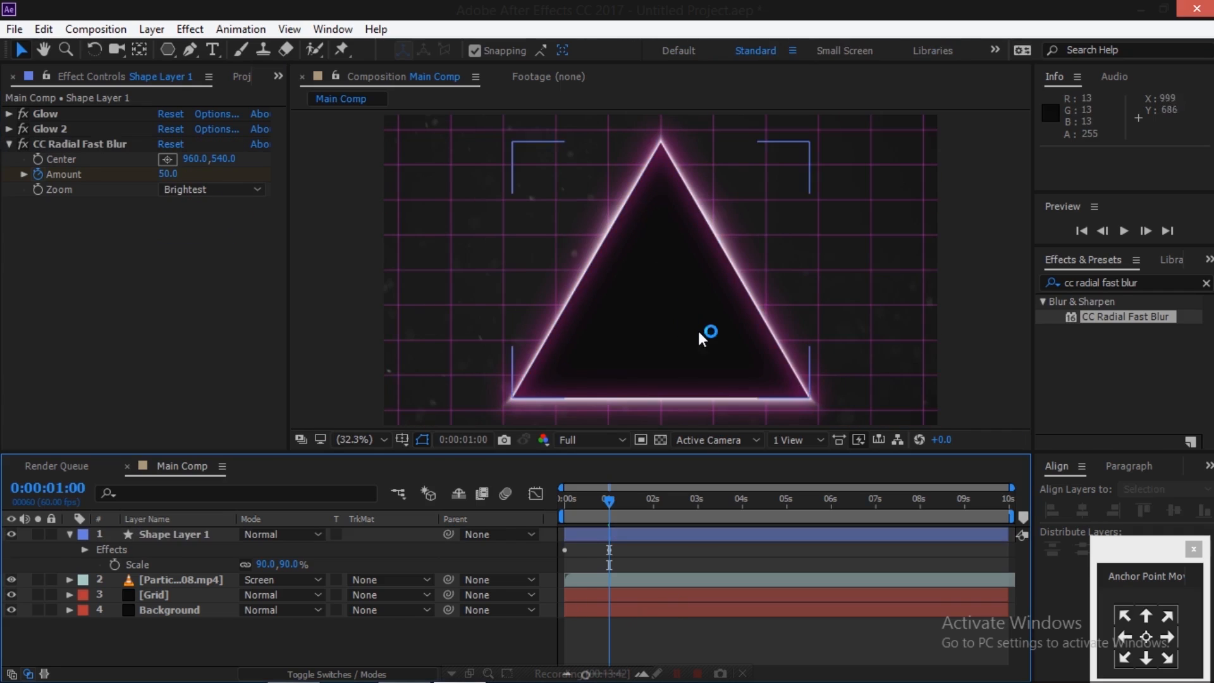
# Lower the composition's preview resolution to Quarter and play the blur animation from the start.
pyautogui.moveTo(578, 502); pyautogui.dragTo(540, 506)
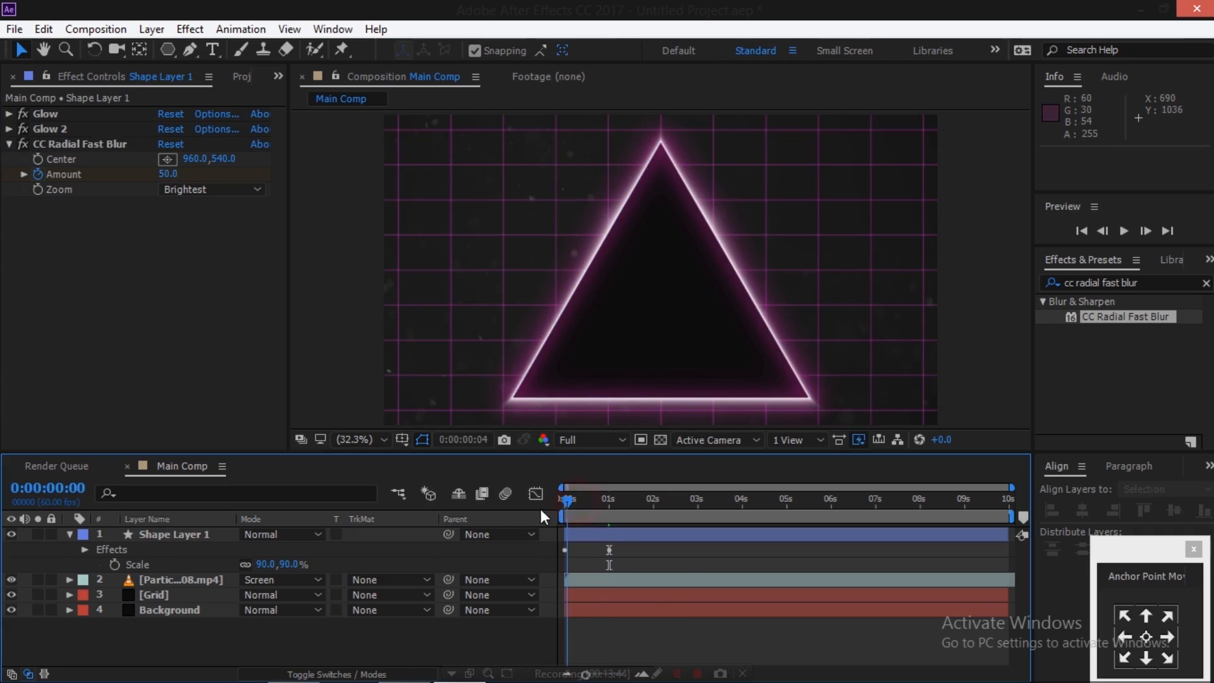
pyautogui.click(572, 440)
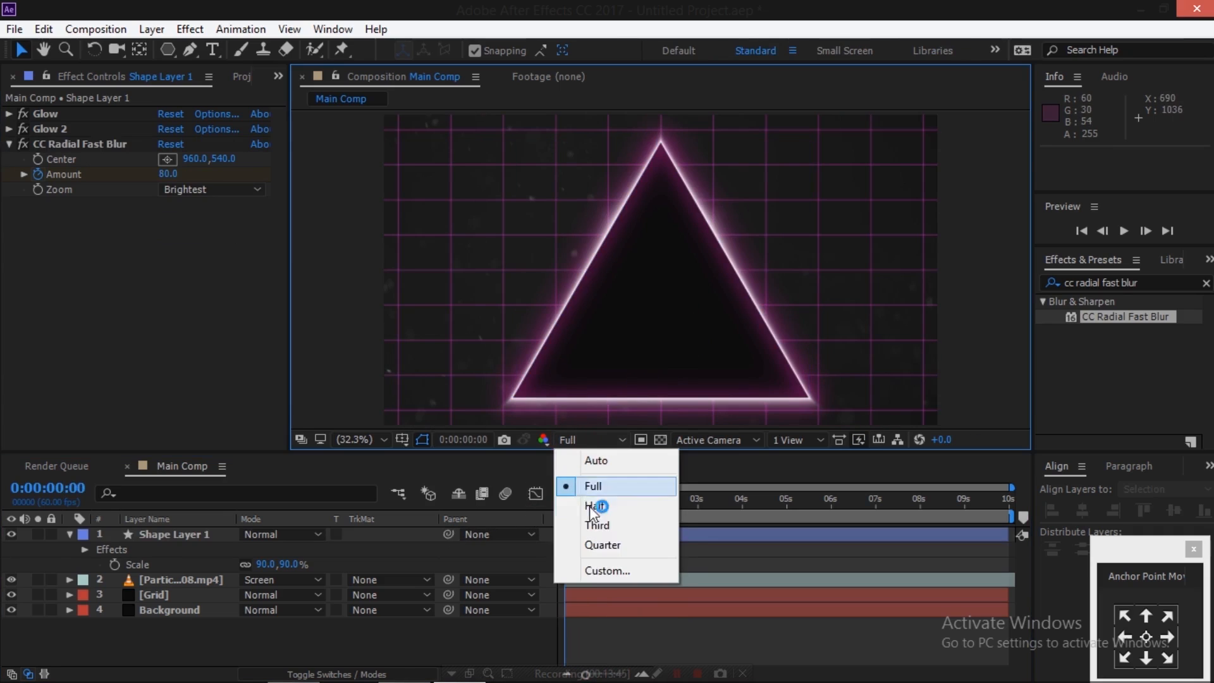
pyautogui.click(608, 549)
pyautogui.press('space')
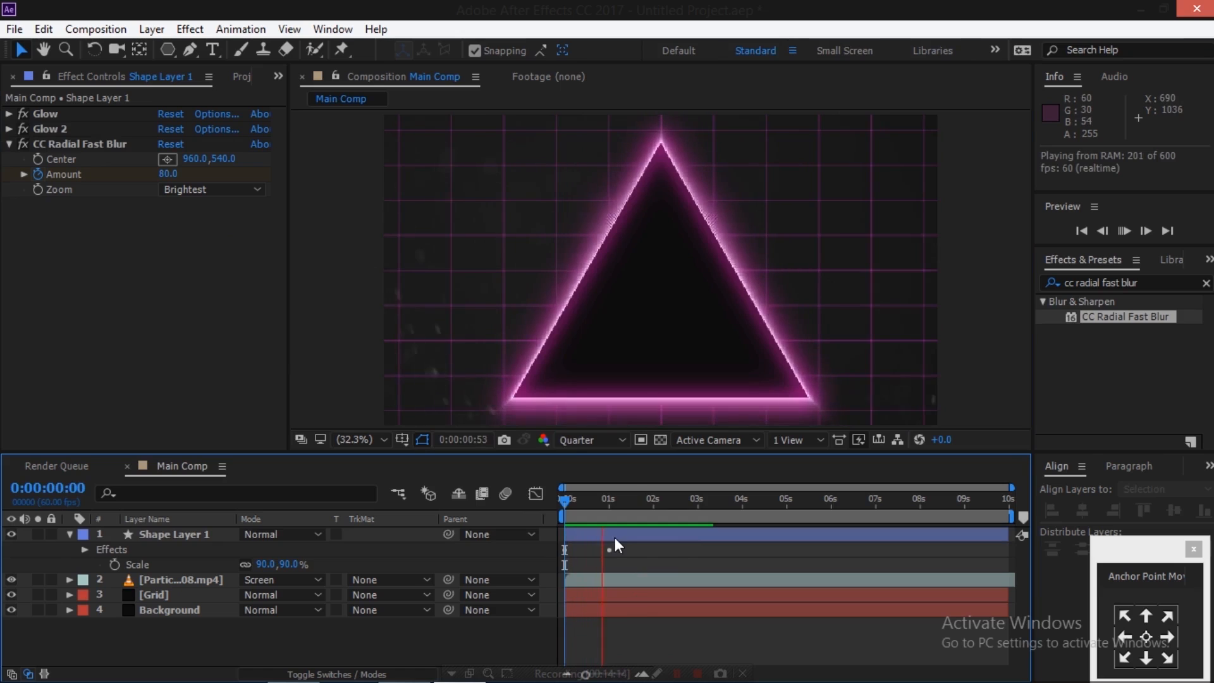
pyautogui.press('space')
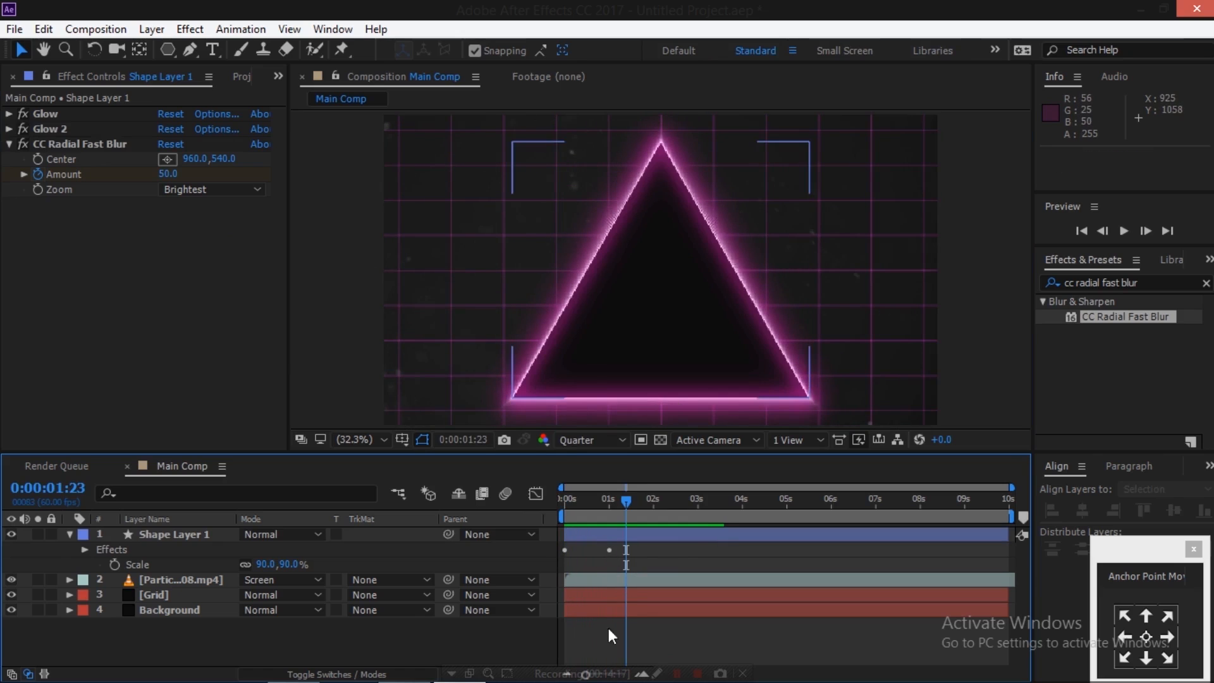
# Reveal Shape Layer 1's keyframed properties, deselect the layer, and set the composition's preview resolution to Full.
pyautogui.click(145, 534)
pyautogui.press('u')
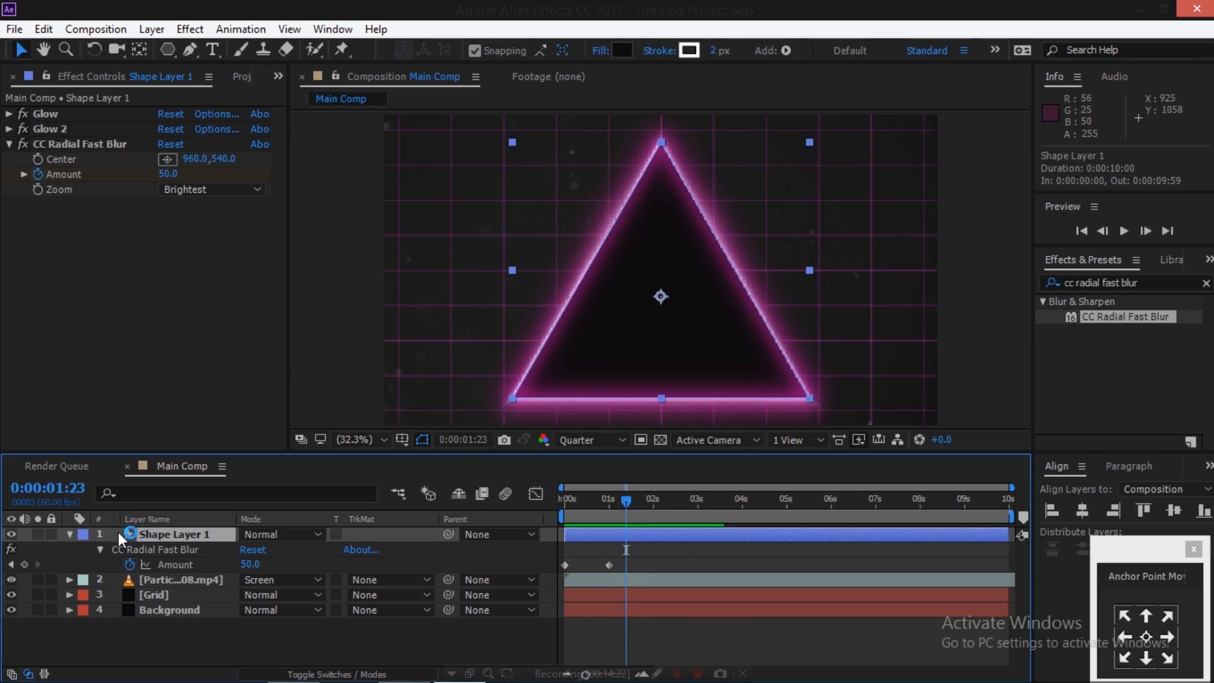
pyautogui.press('F2')
pyautogui.click(578, 440)
pyautogui.click(587, 485)
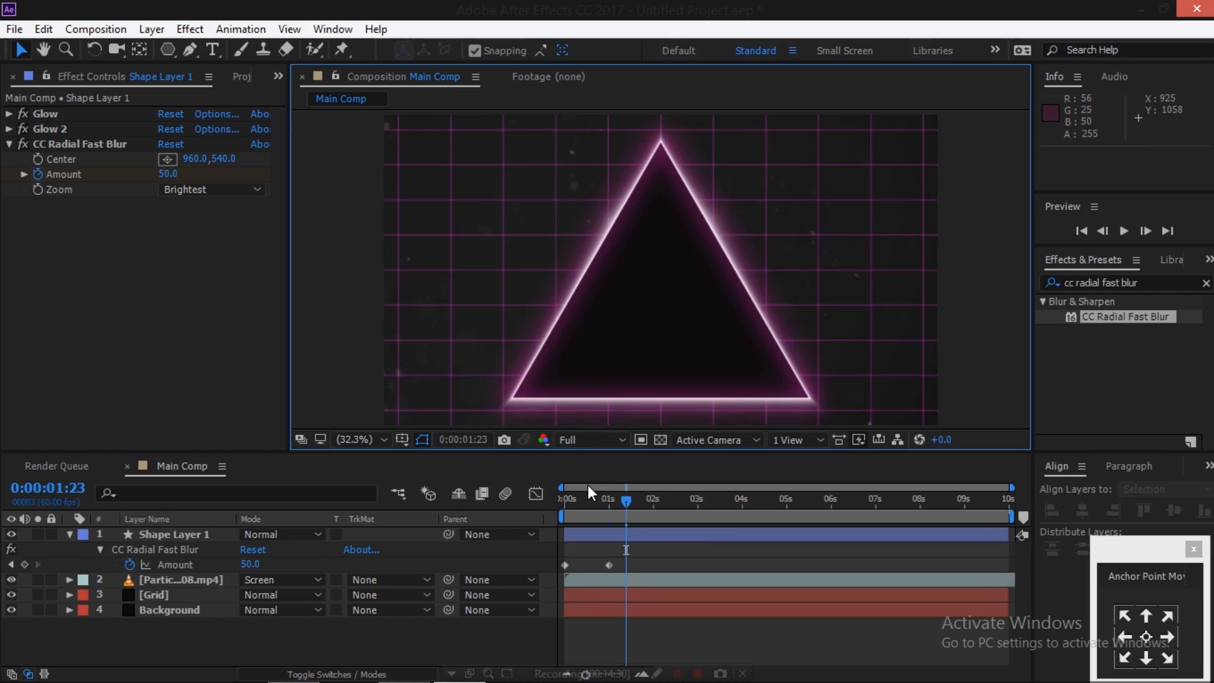
# Activate the Type tool and set the text font to Hauser.
pyautogui.click(211, 50)
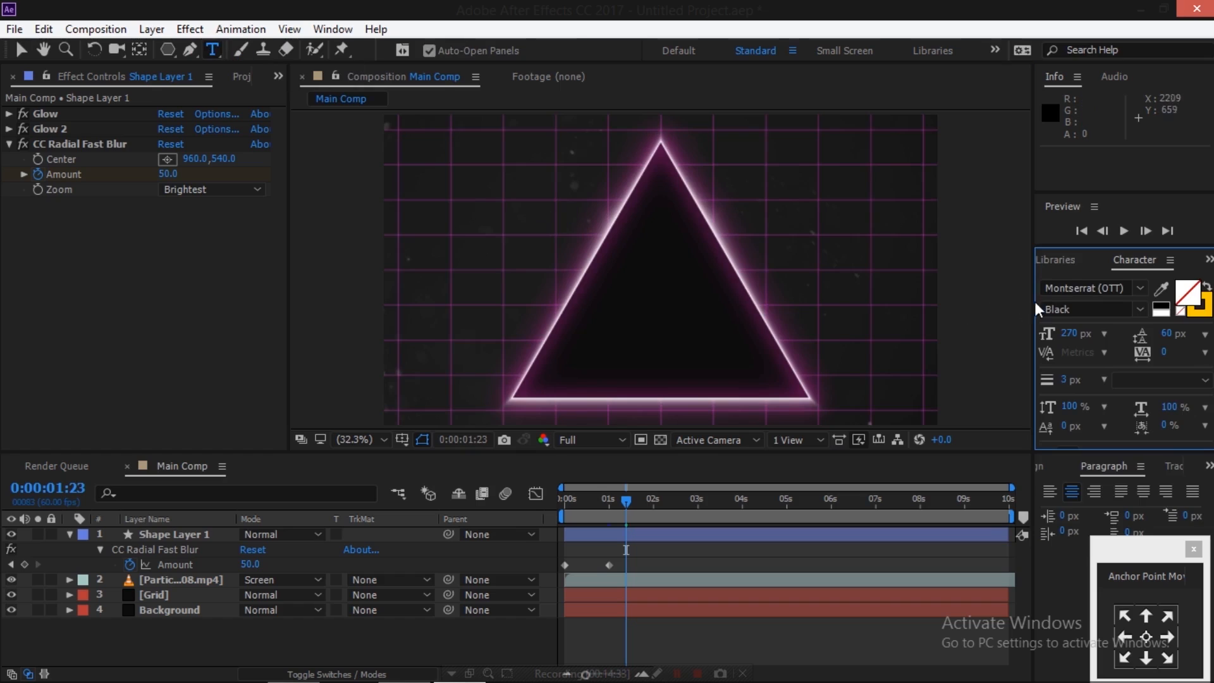
pyautogui.click(1068, 287)
pyautogui.write('HACKED')
pyautogui.press('Down')
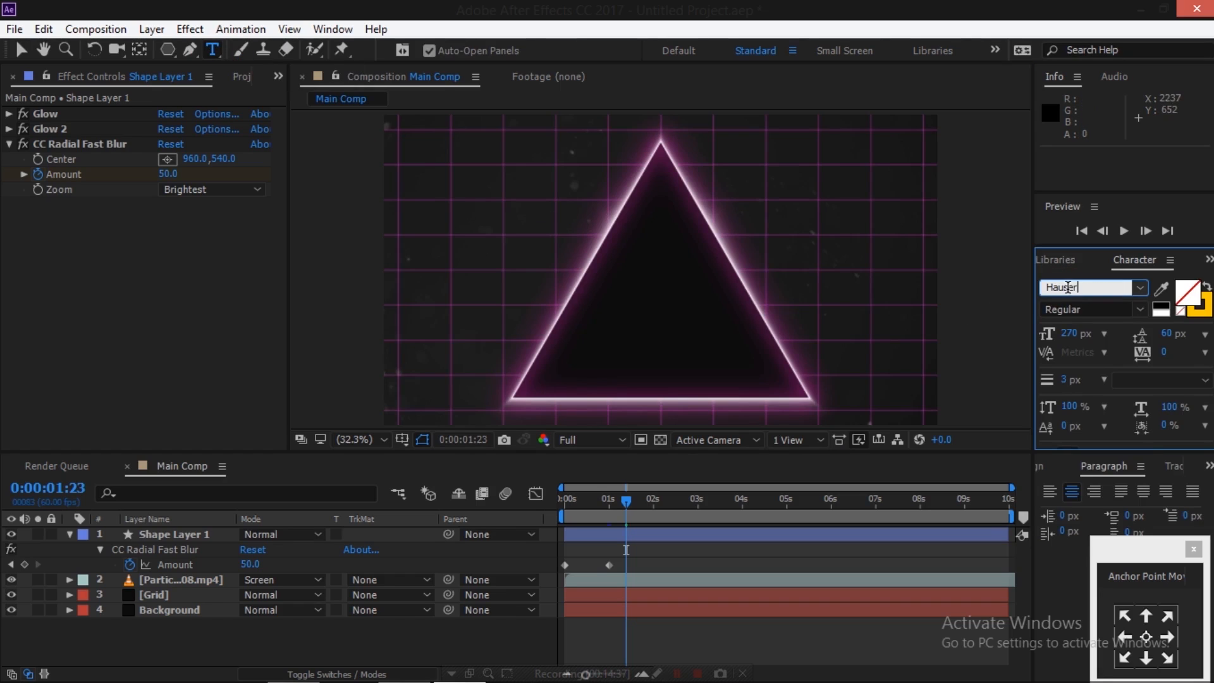
pyautogui.press('Return')
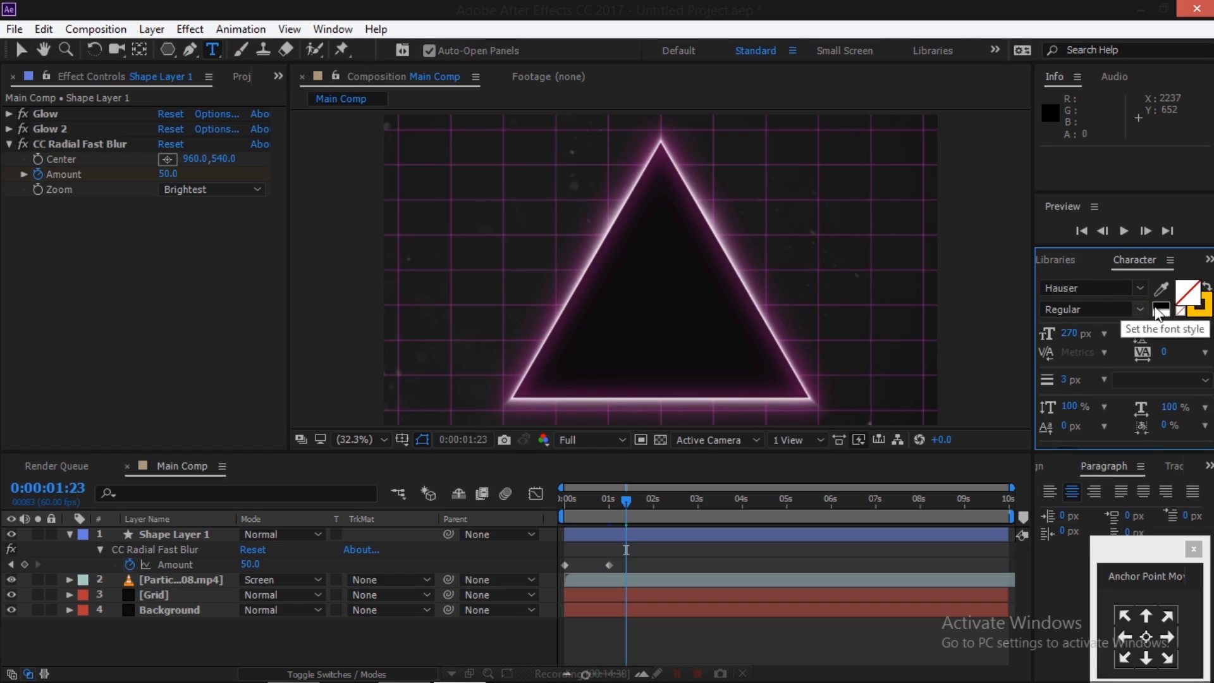
# Set the text fill color to white and turn off the text stroke.
pyautogui.click(1184, 292)
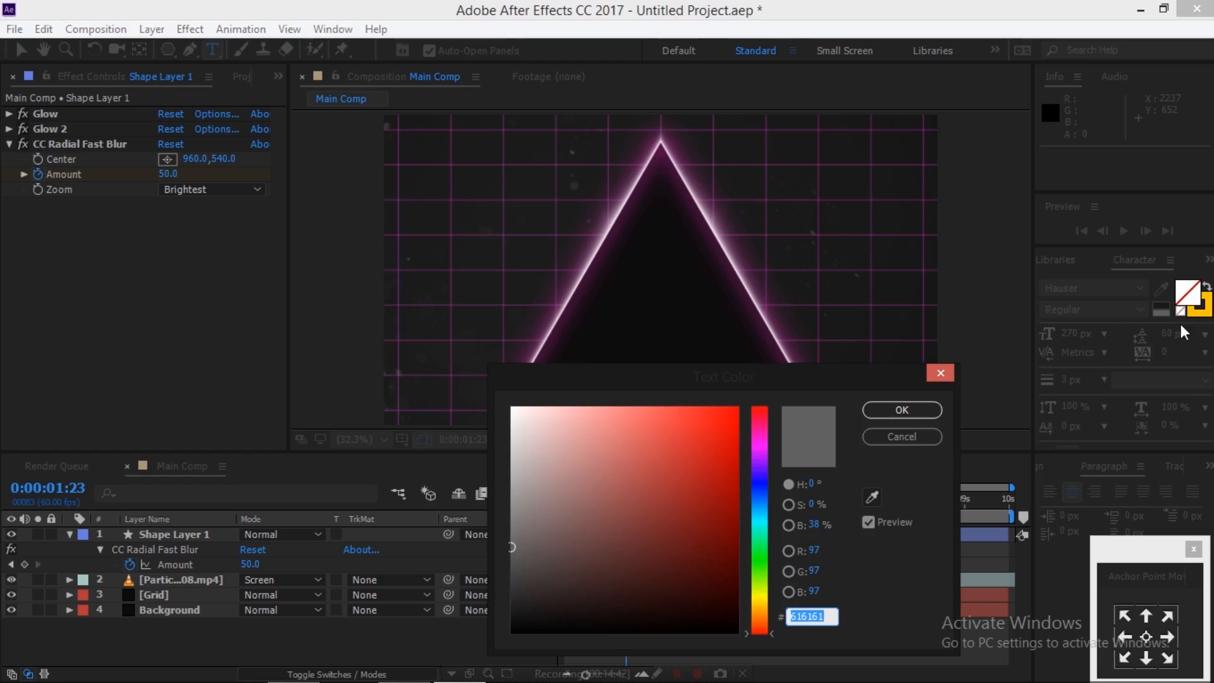
pyautogui.click(943, 373)
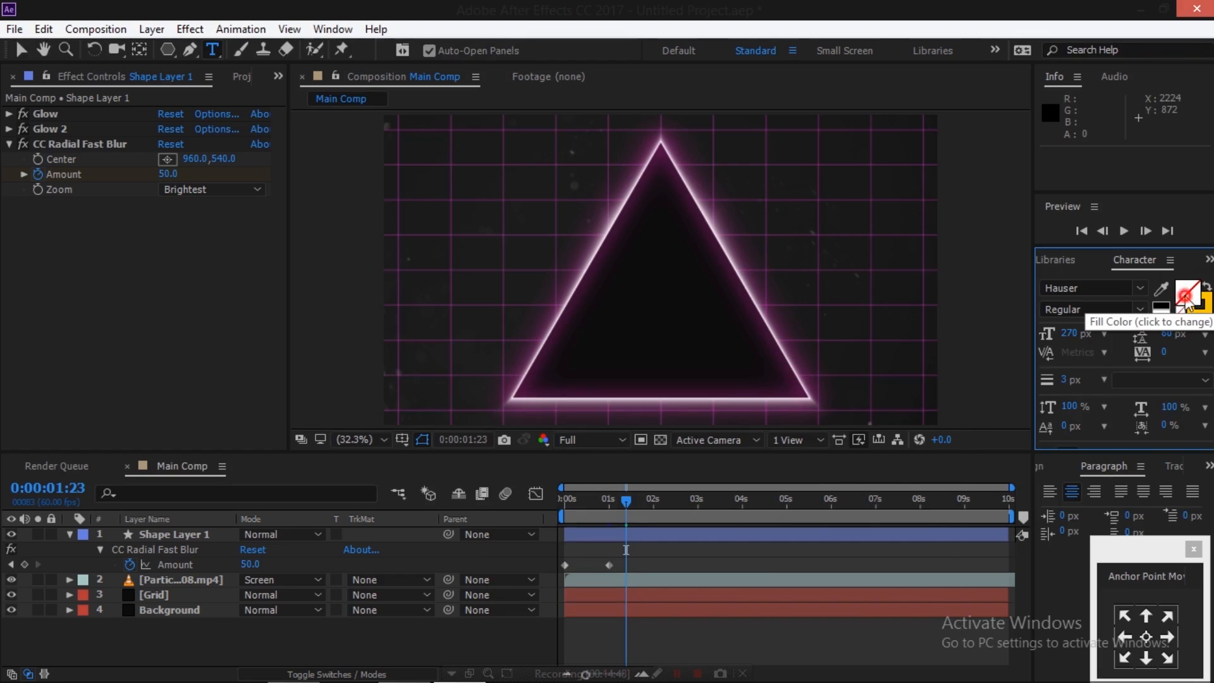
pyautogui.click(1184, 298)
pyautogui.click(1185, 298)
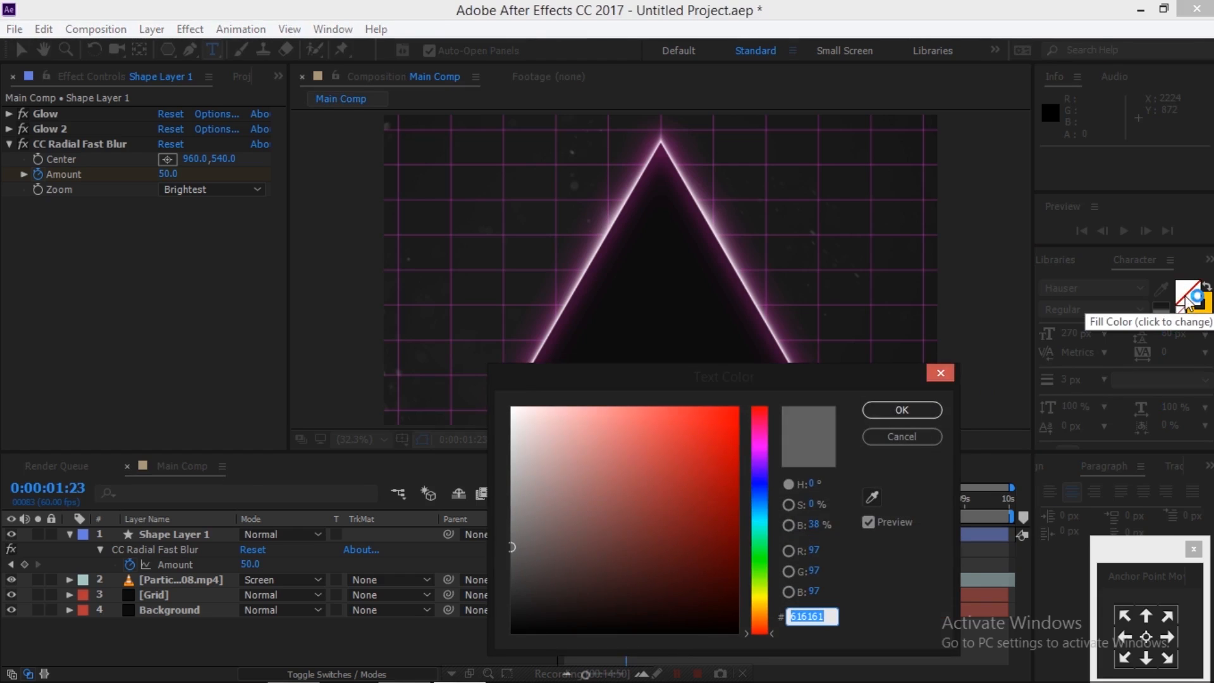
pyautogui.moveTo(604, 459); pyautogui.dragTo(428, 373)
pyautogui.click(919, 413)
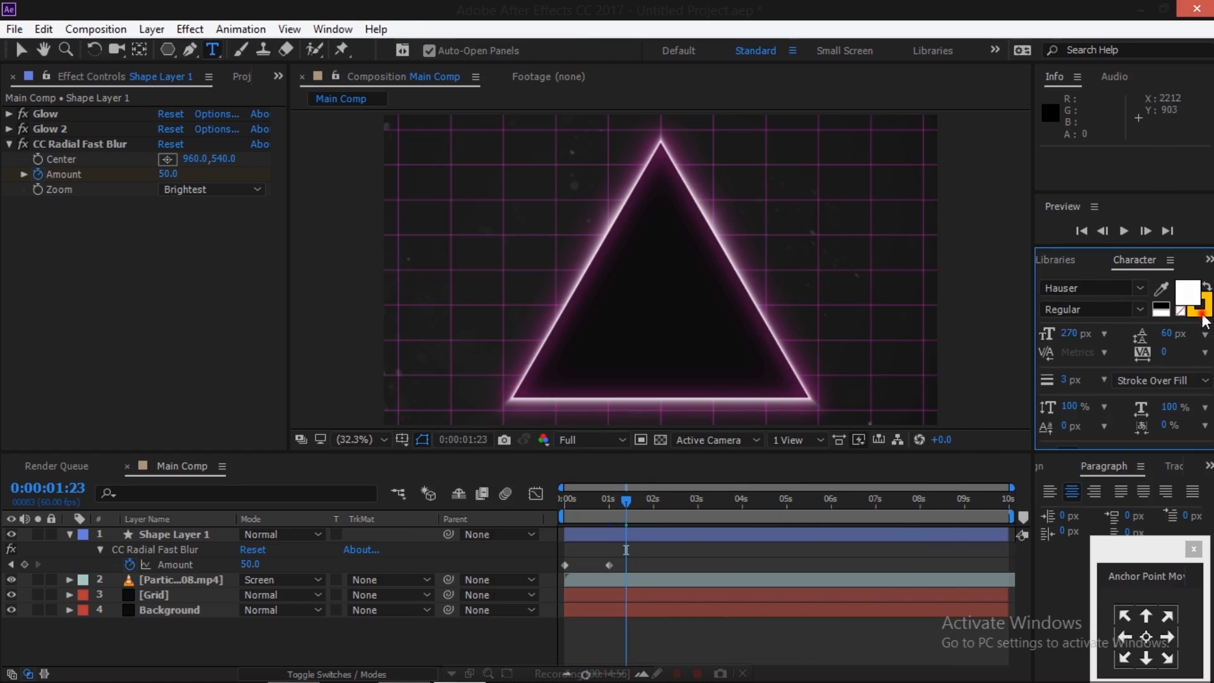
pyautogui.click(1180, 311)
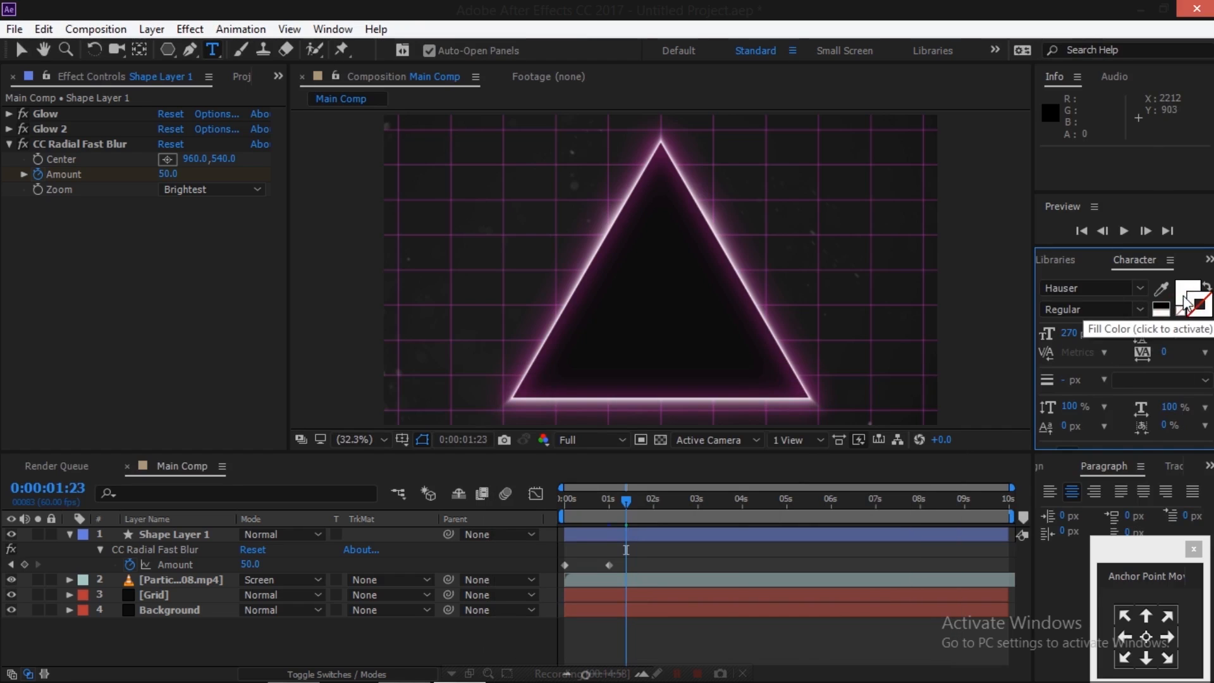
# Set the font size to 250 px and add the text "Retro" inside the triangle.
pyautogui.click(1066, 333)
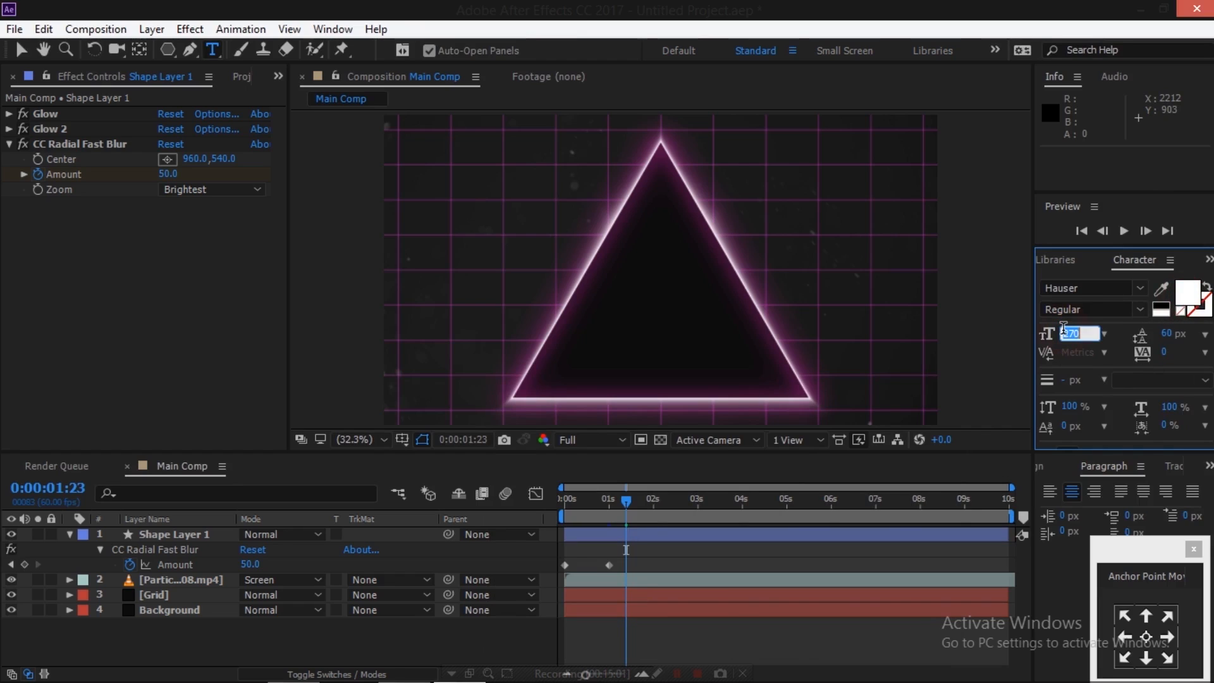
pyautogui.write('250')
pyautogui.press('Return')
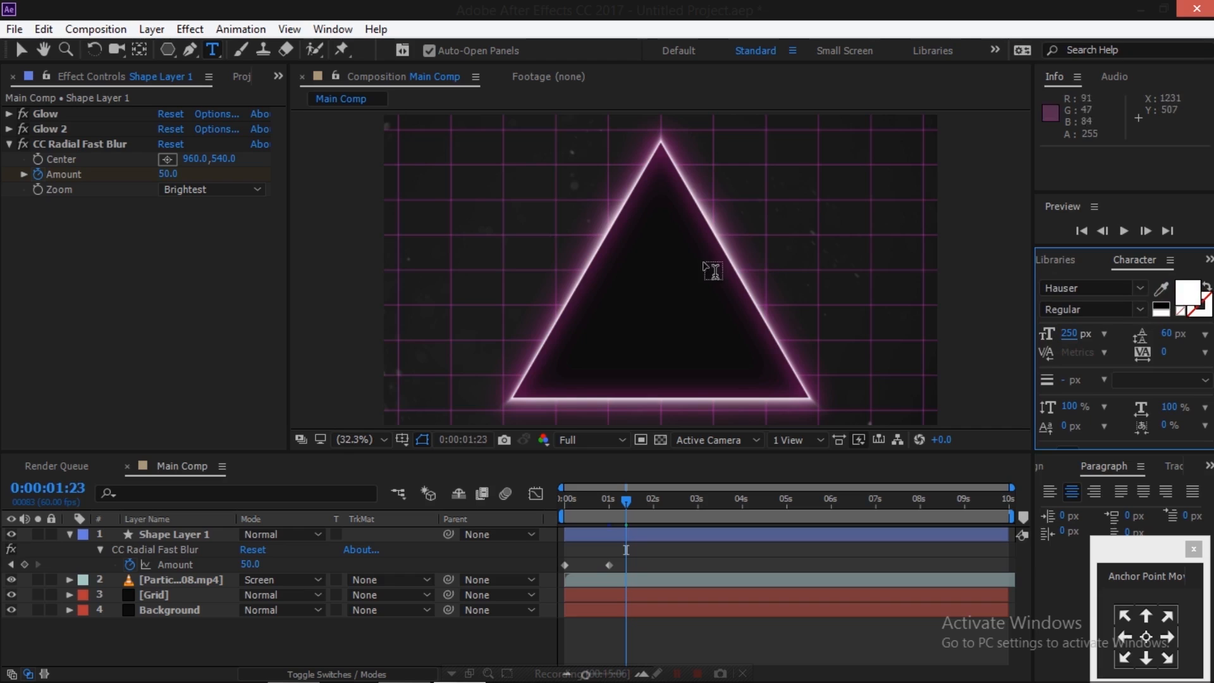
pyautogui.click(654, 290)
pyautogui.write('Retr')
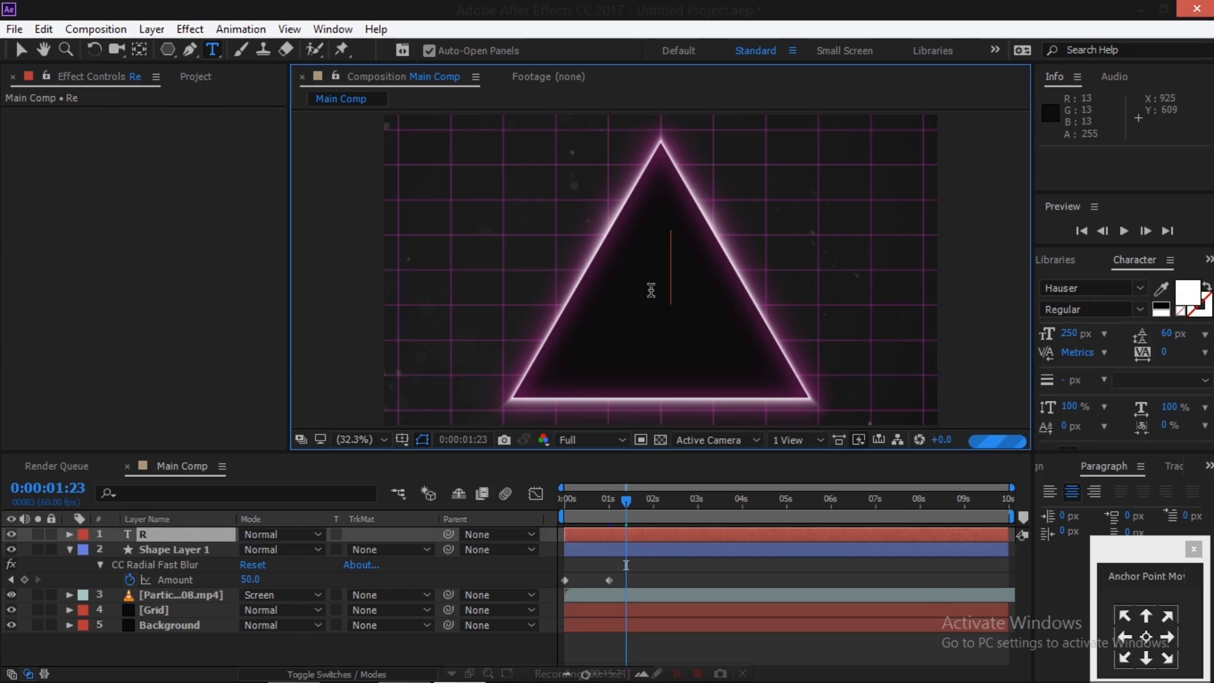
pyautogui.write('o')
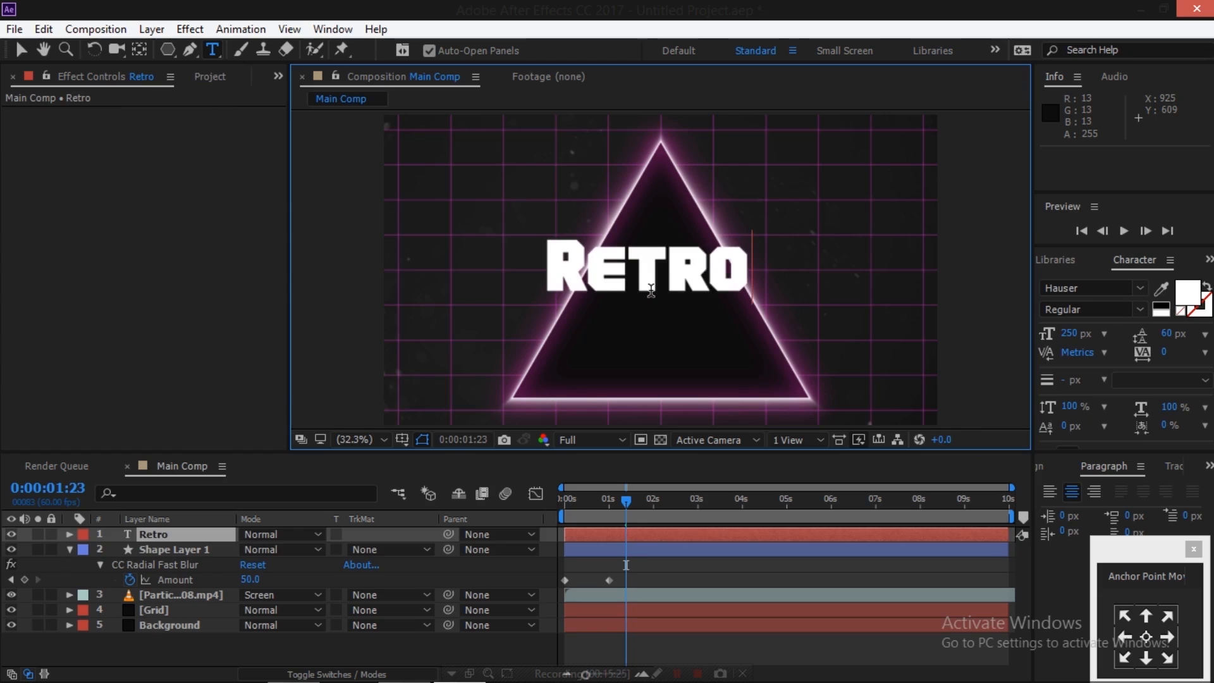
# Center the Retro text's anchor point, align the layer to the composition's horizontal and vertical center, and deselect it.
pyautogui.click(21, 50)
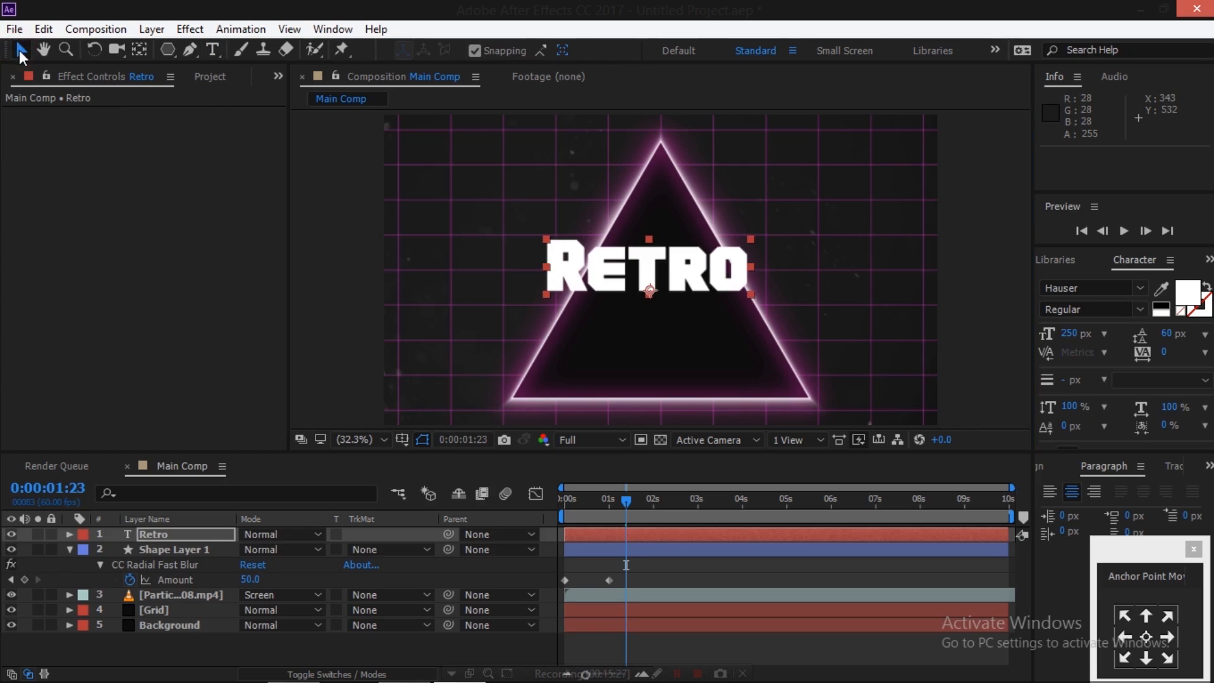
pyautogui.click(1146, 637)
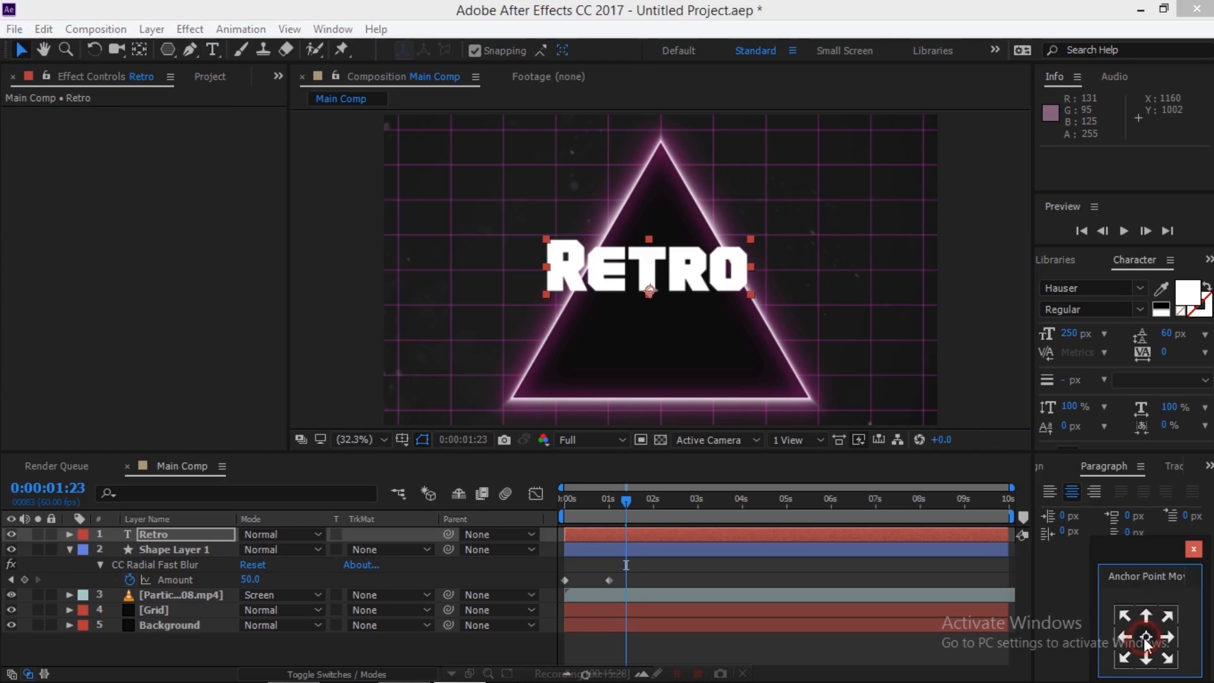
pyautogui.click(1145, 639)
pyautogui.click(1049, 471)
pyautogui.click(1082, 510)
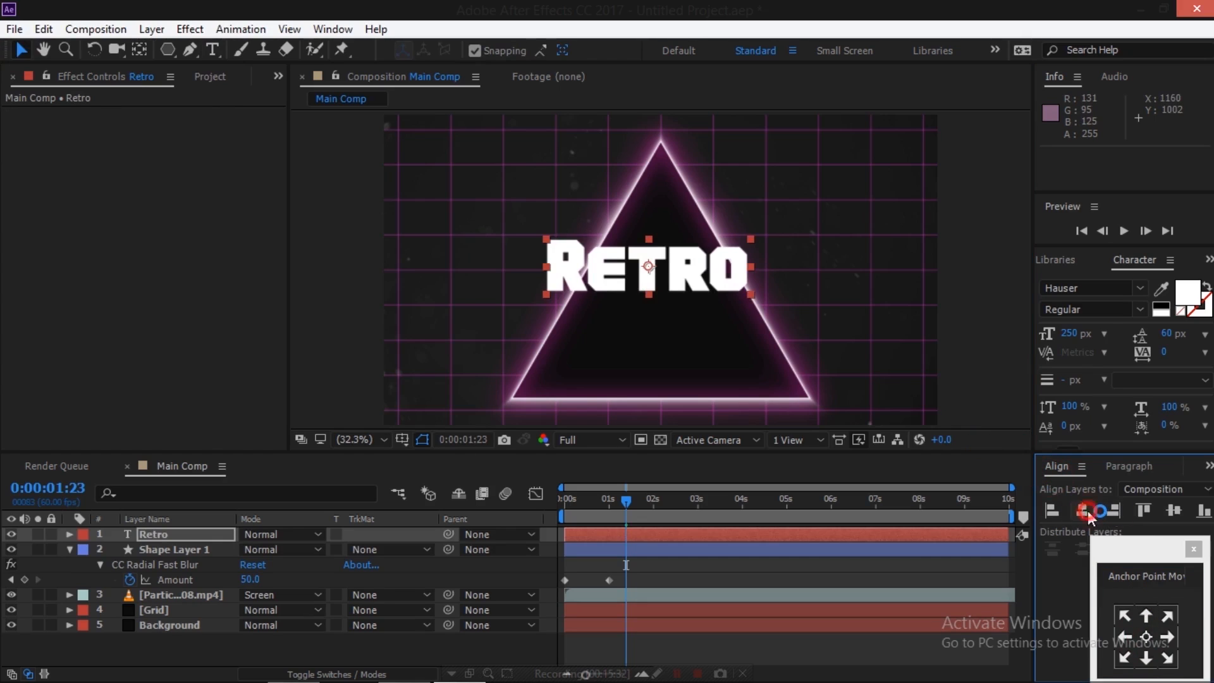
pyautogui.click(1174, 511)
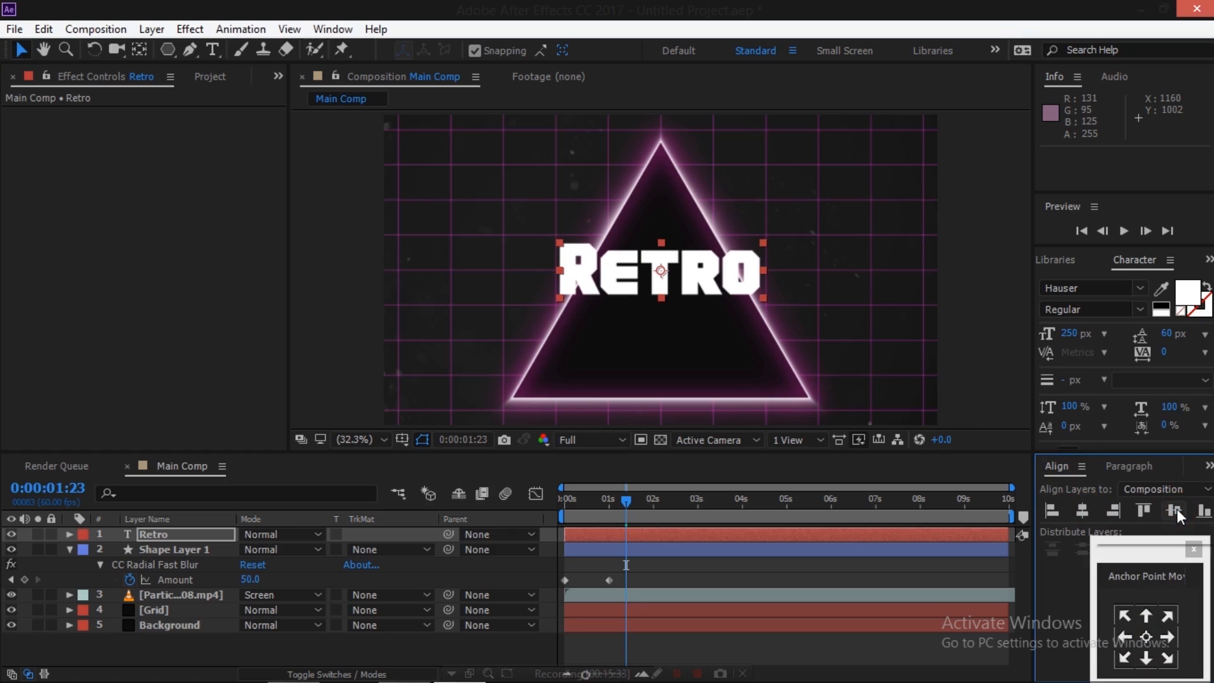
pyautogui.click(837, 643)
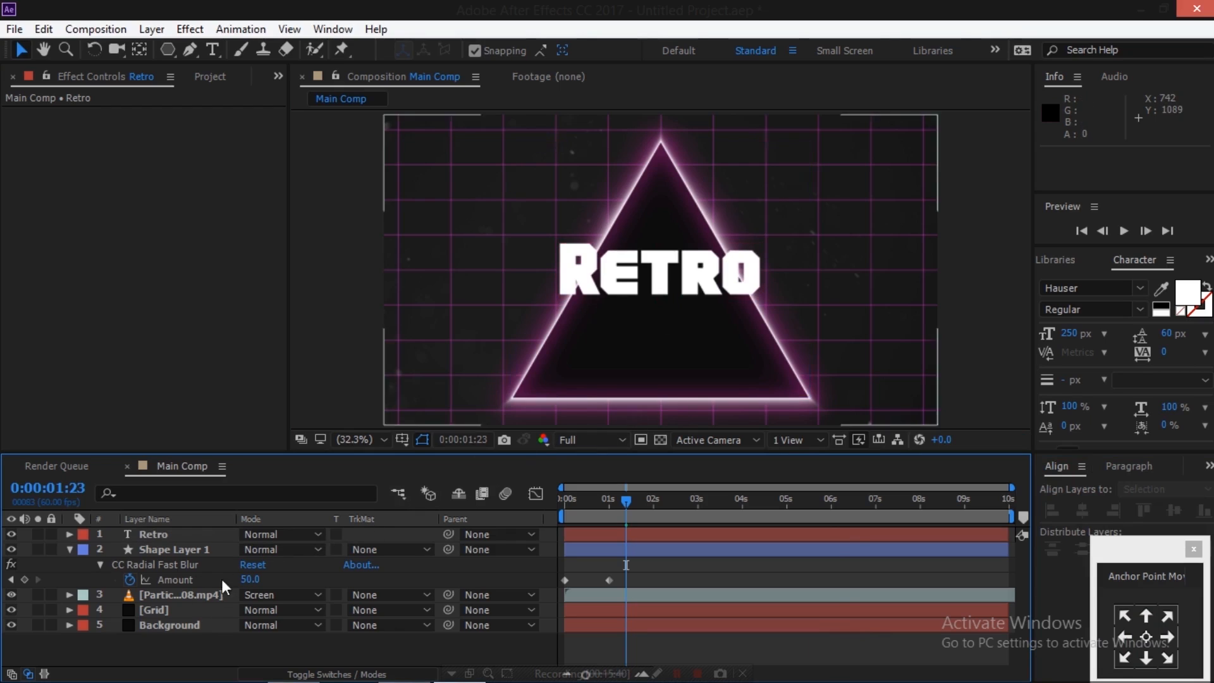
# Scale the triangle on Shape Layer 1 to 80% and deselect it.
pyautogui.click(179, 551)
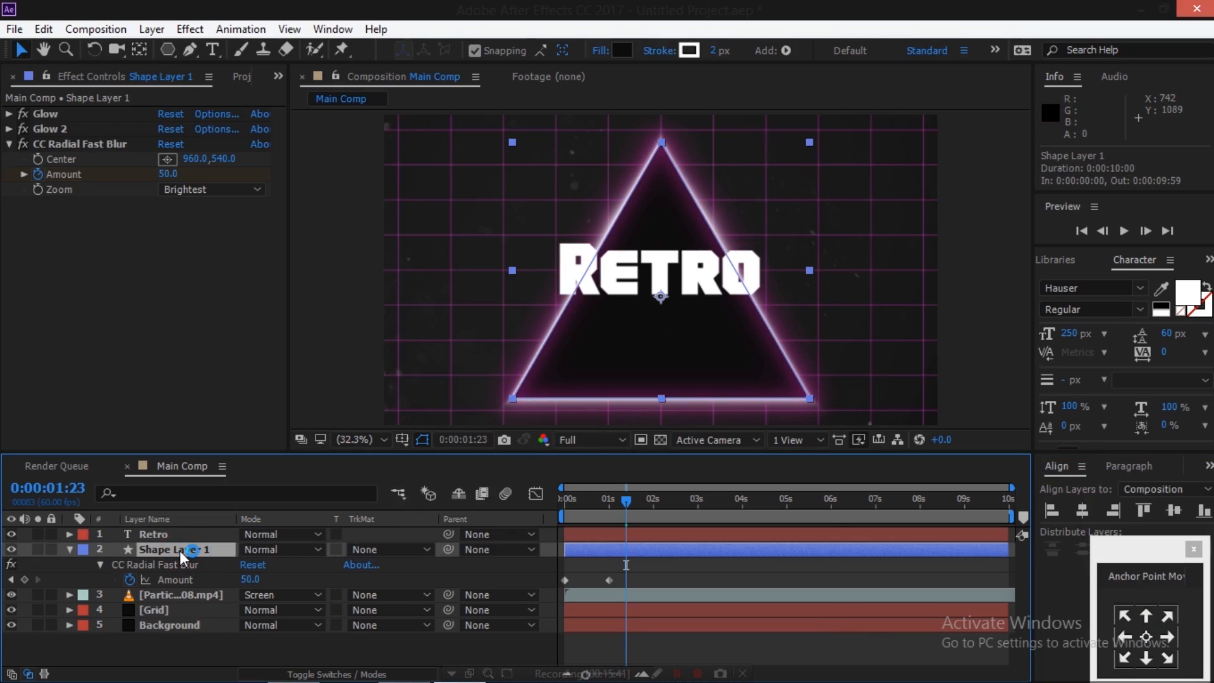
pyautogui.press('s')
pyautogui.click(290, 564)
pyautogui.write('80')
pyautogui.press('Return')
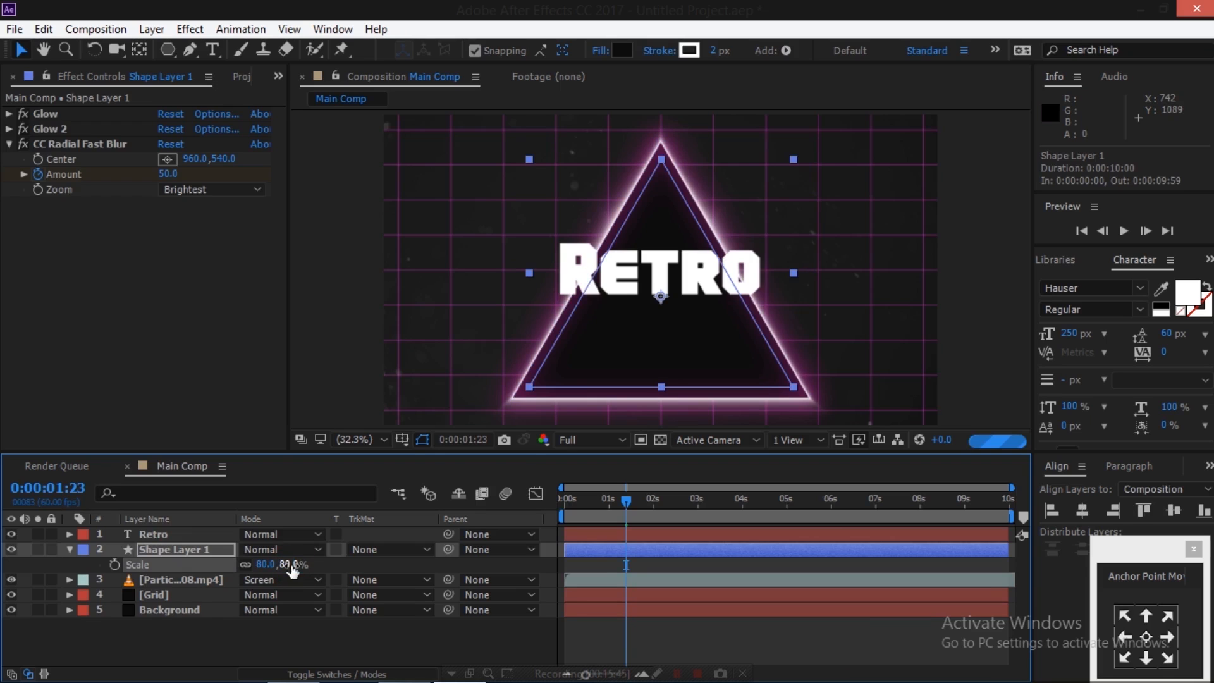
pyautogui.click(739, 639)
# Align the Retro text and Shape Layer 1 to the composition's horizontal and vertical center.
pyautogui.click(166, 534)
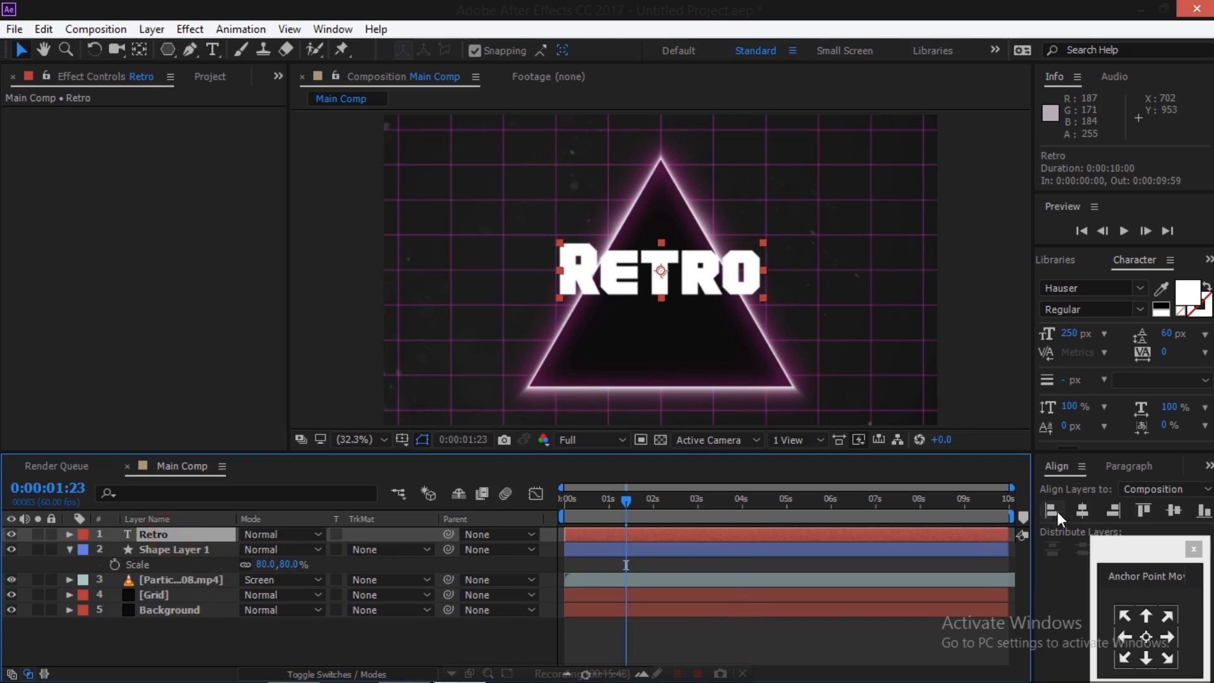
pyautogui.click(1082, 509)
pyautogui.click(1173, 510)
pyautogui.click(173, 549)
pyautogui.click(1088, 509)
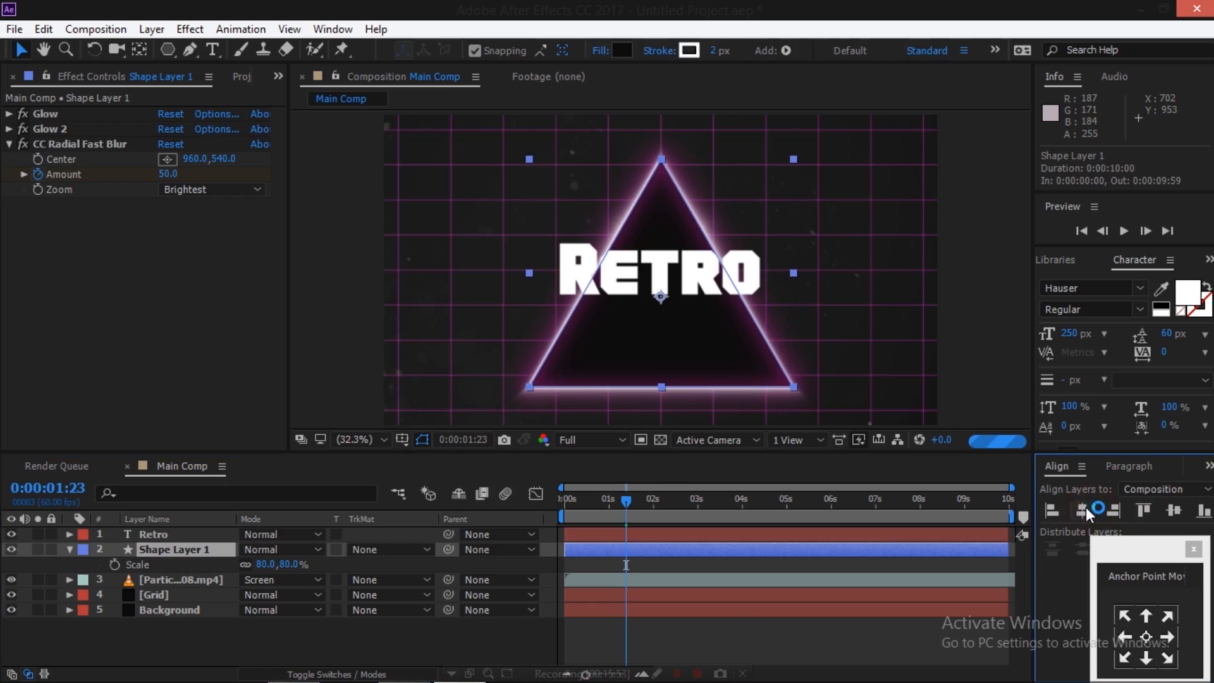
pyautogui.click(1174, 509)
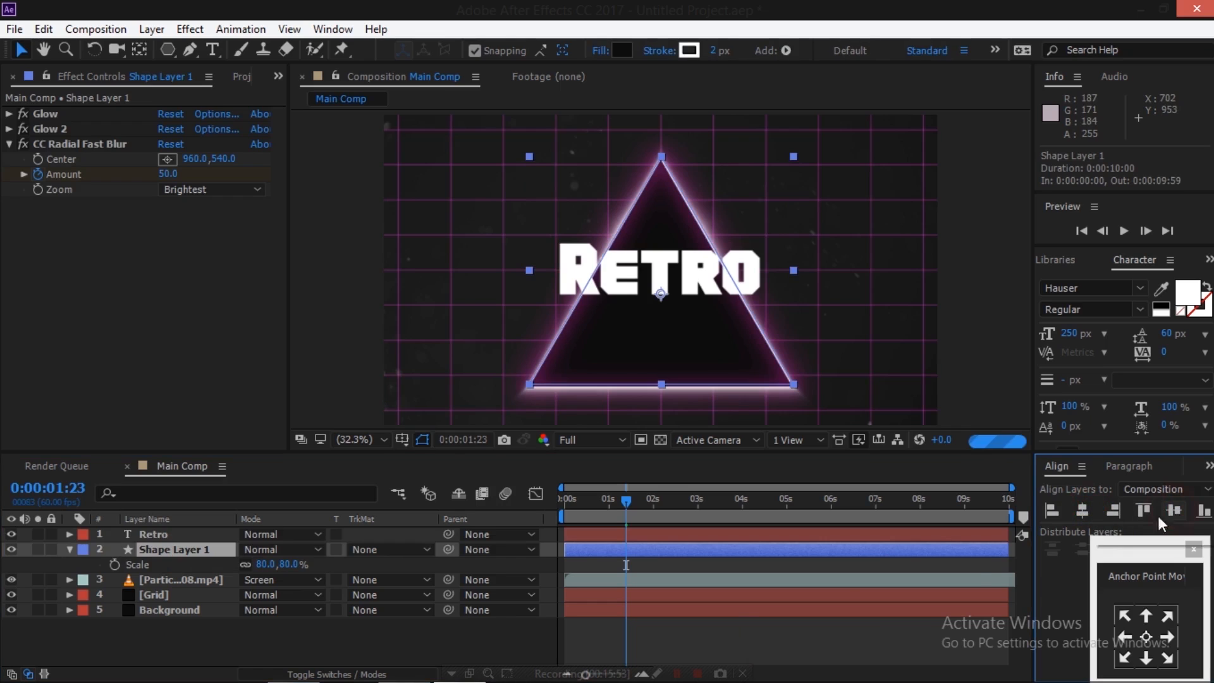
pyautogui.click(688, 630)
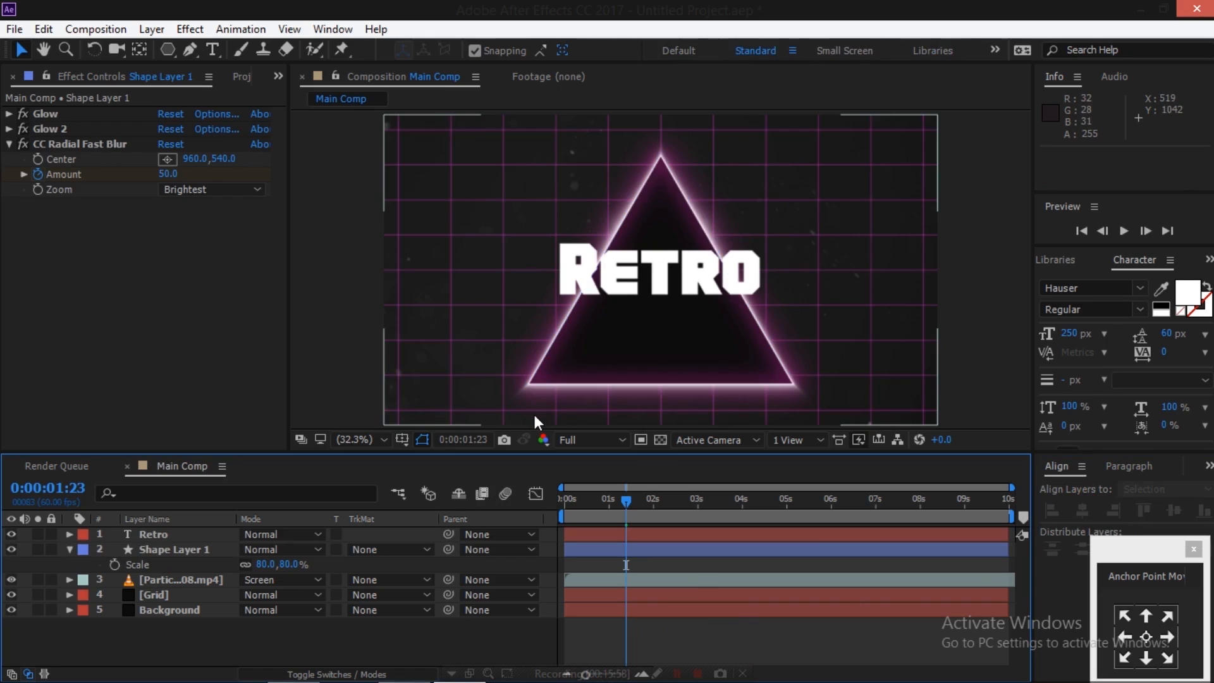
# Collapse Shape Layer 1 and pre-compose the Retro text layer as "Placeholder".
pyautogui.click(176, 534)
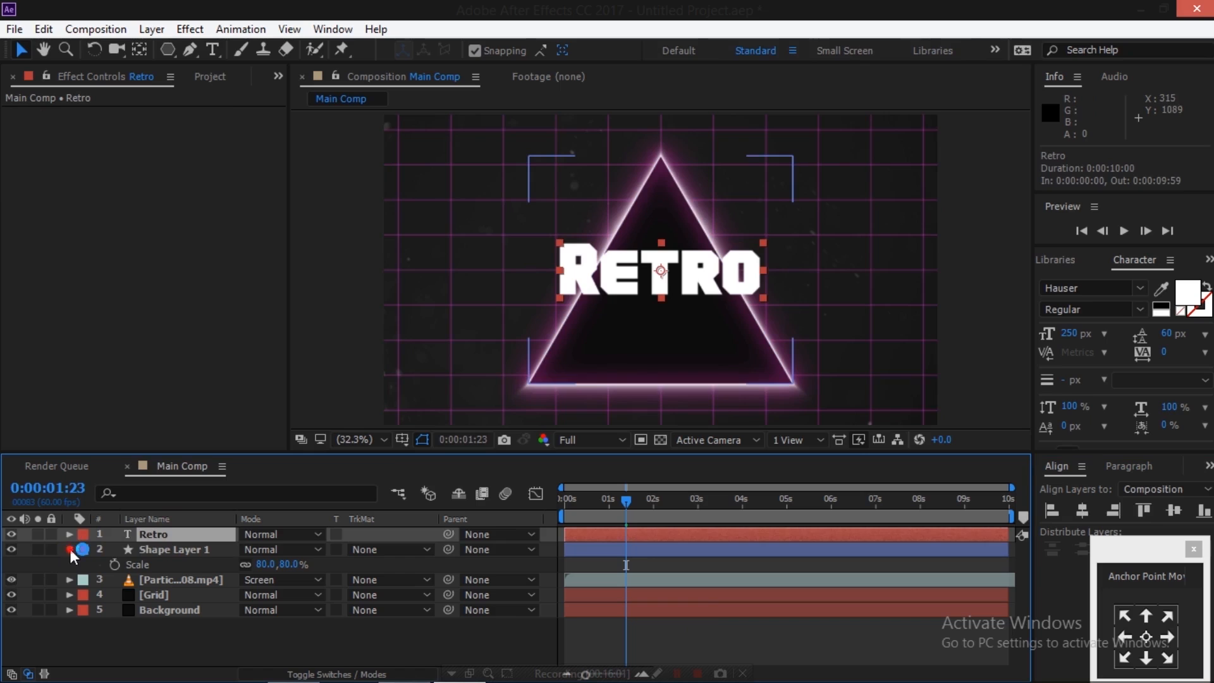
pyautogui.click(70, 549)
pyautogui.rightClick(155, 532)
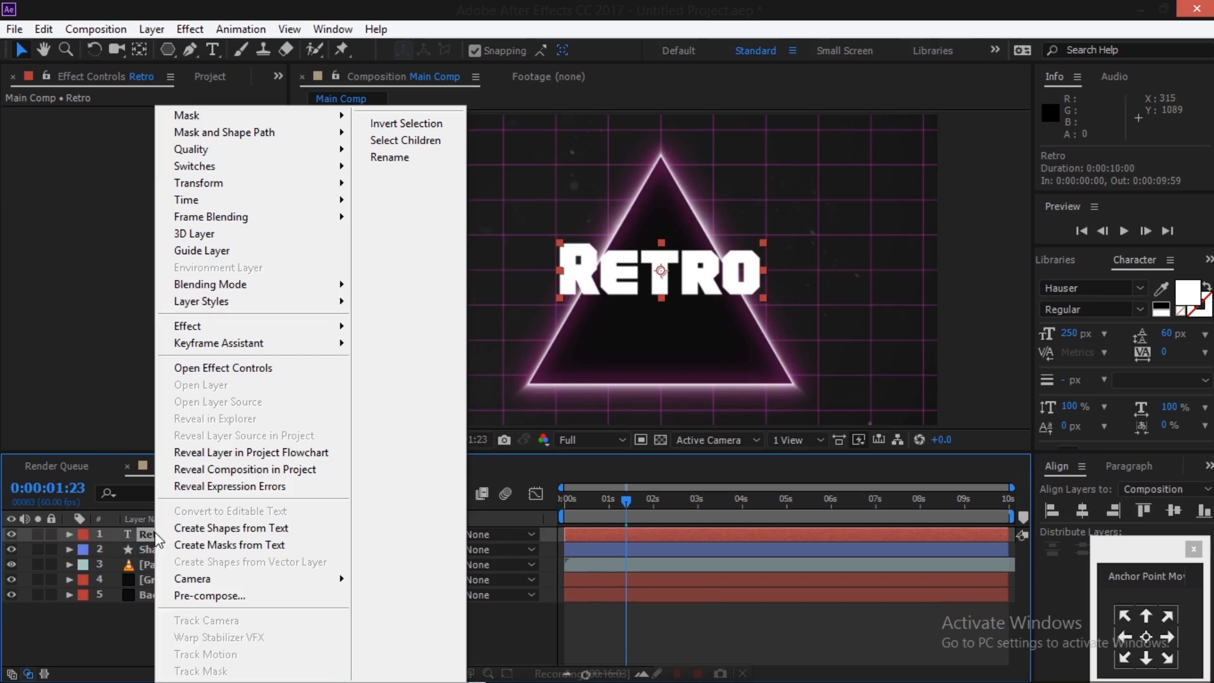
pyautogui.click(199, 595)
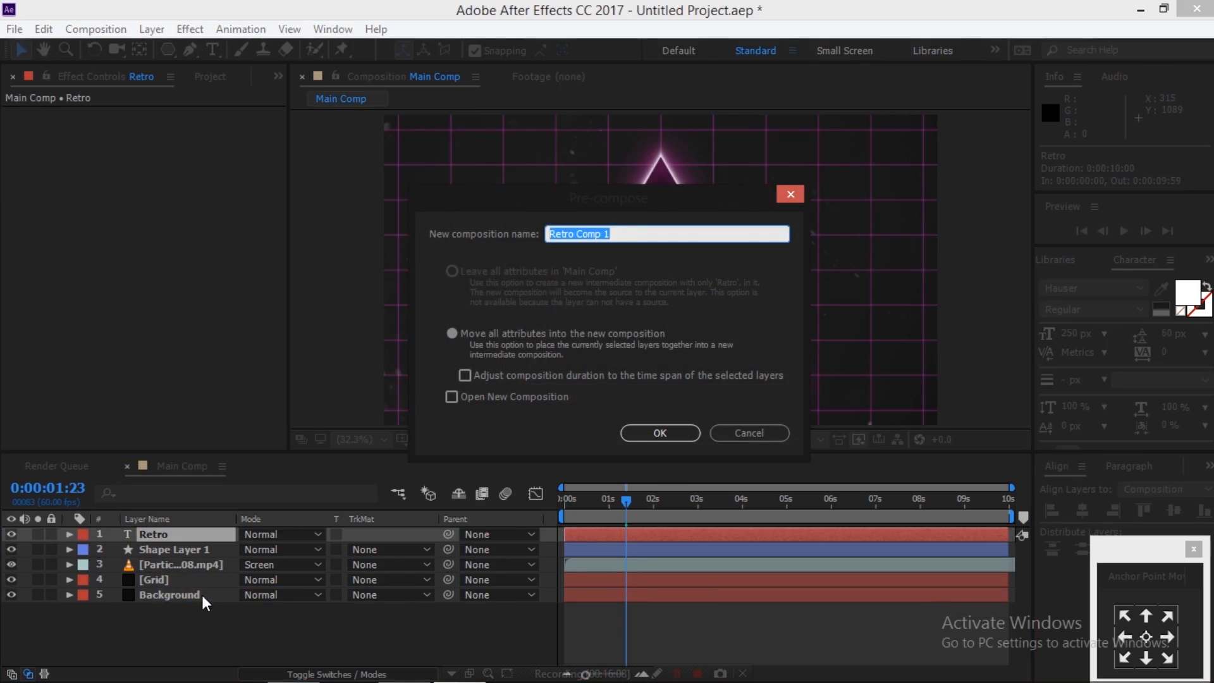
pyautogui.write('Placeholder')
pyautogui.press('Return')
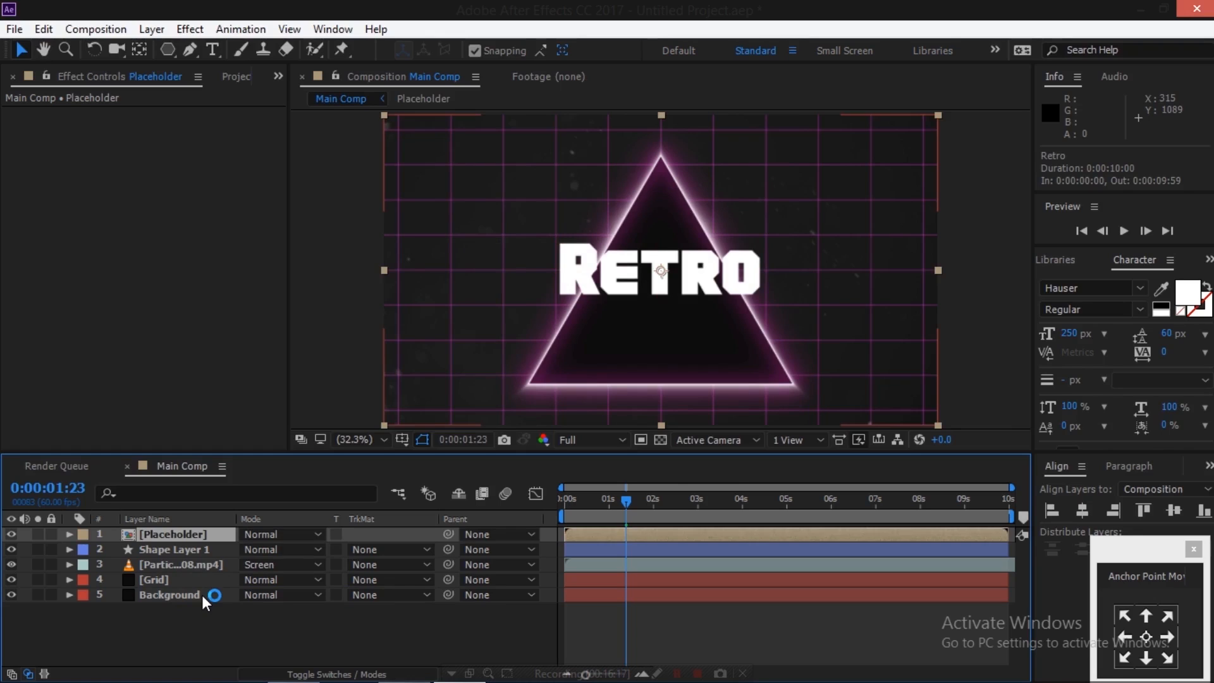
# Find the Drop Shadow effect and apply it to the Placeholder layer.
pyautogui.click(1071, 261)
pyautogui.click(1048, 256)
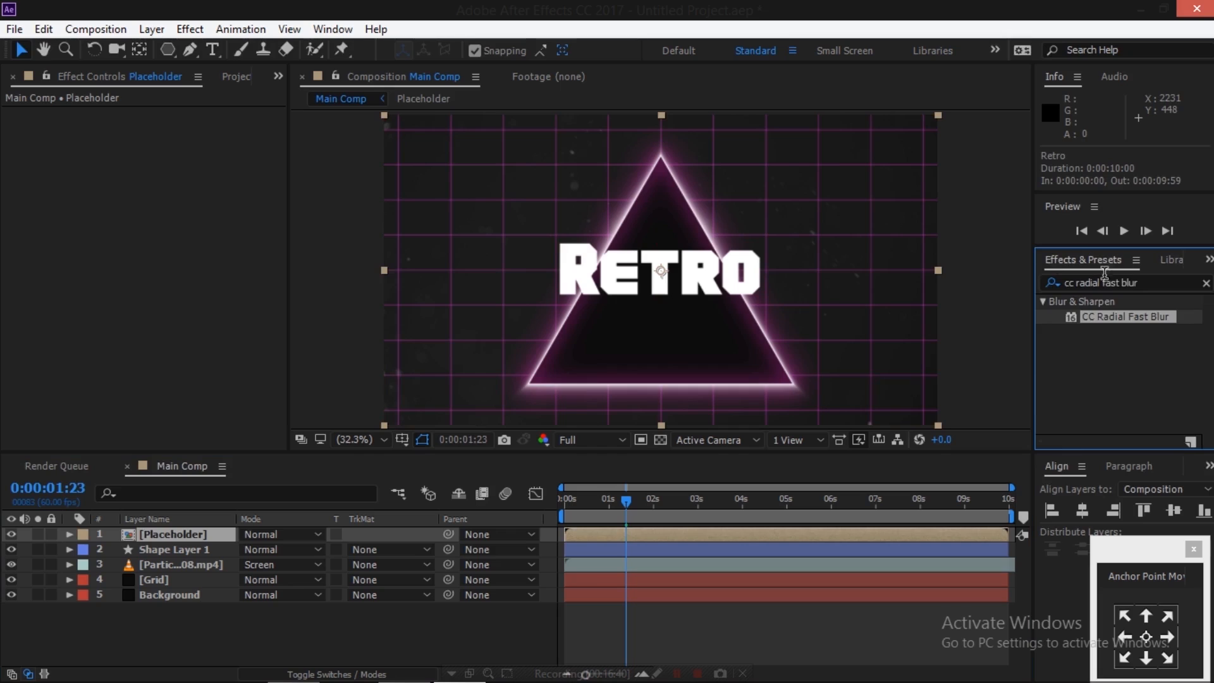
pyautogui.click(1155, 281)
pyautogui.write('d')
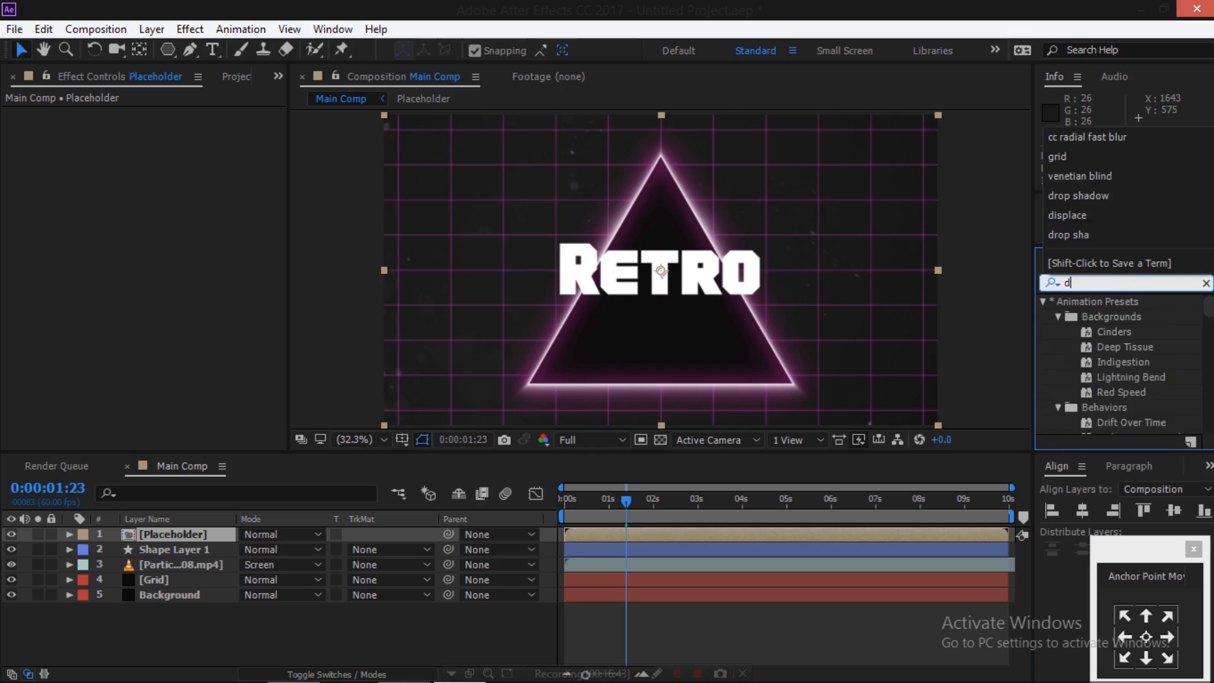
pyautogui.write('rop shadow')
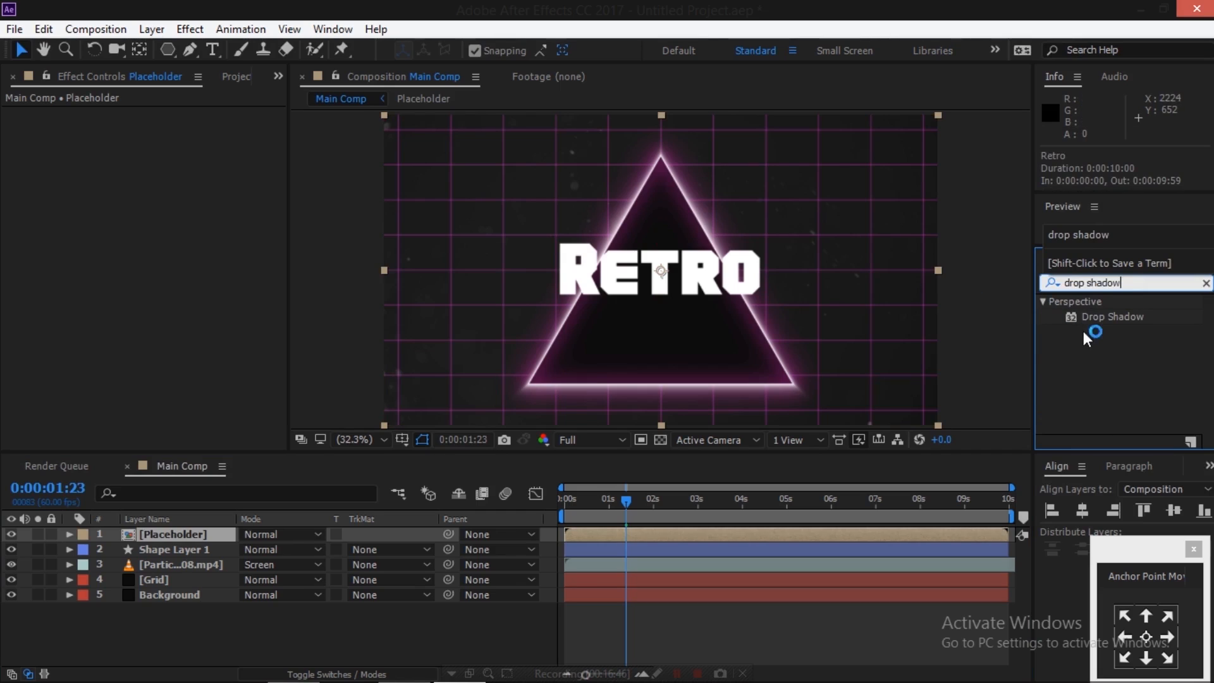
pyautogui.click(1102, 317)
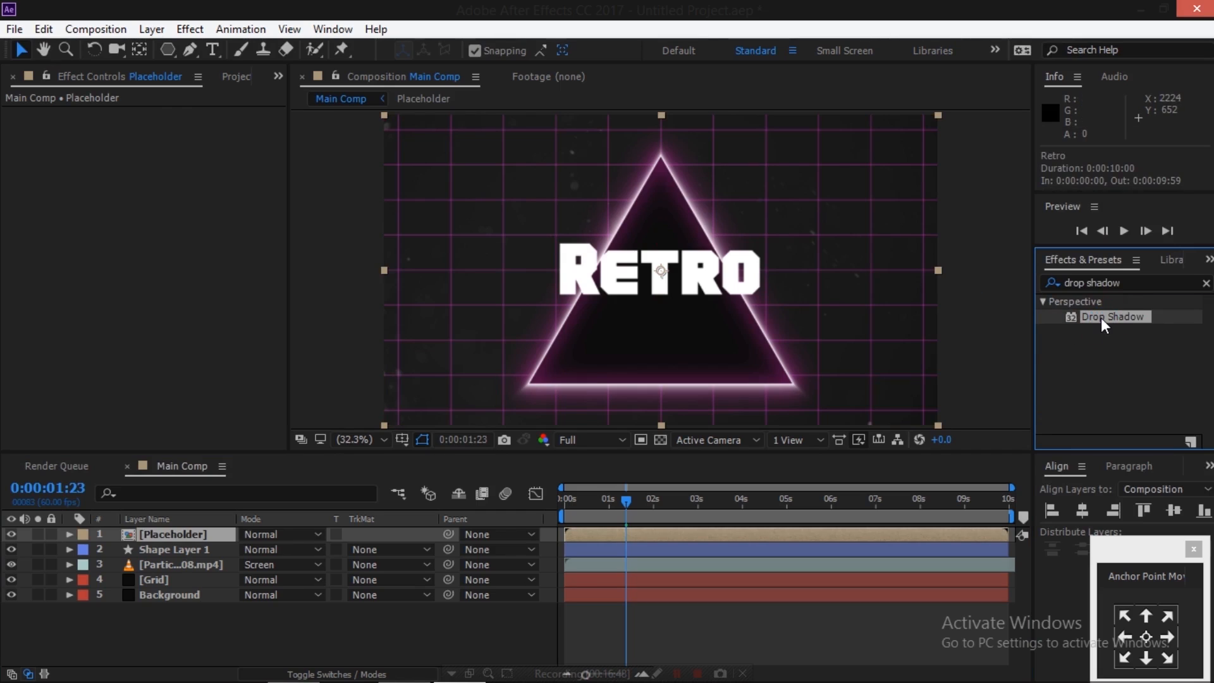
pyautogui.doubleClick(1101, 317)
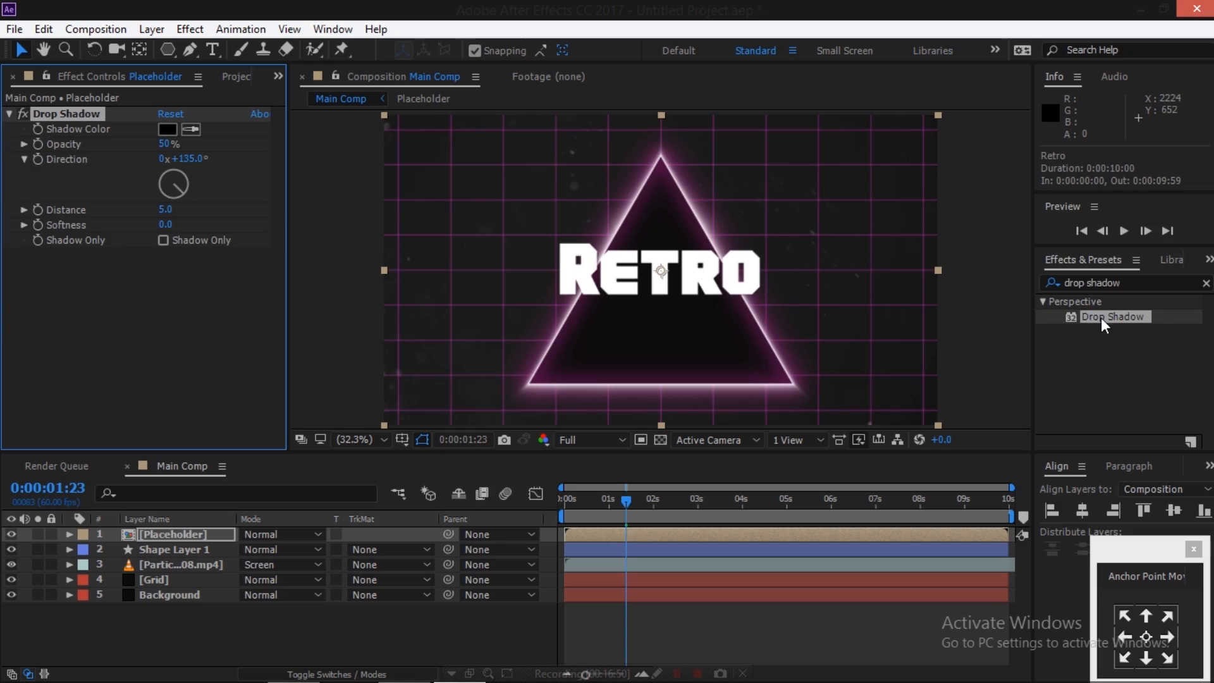
# Set the Placeholder layer's Drop Shadow color to white (FFFFFF) and its opacity to 100%.
pyautogui.click(163, 128)
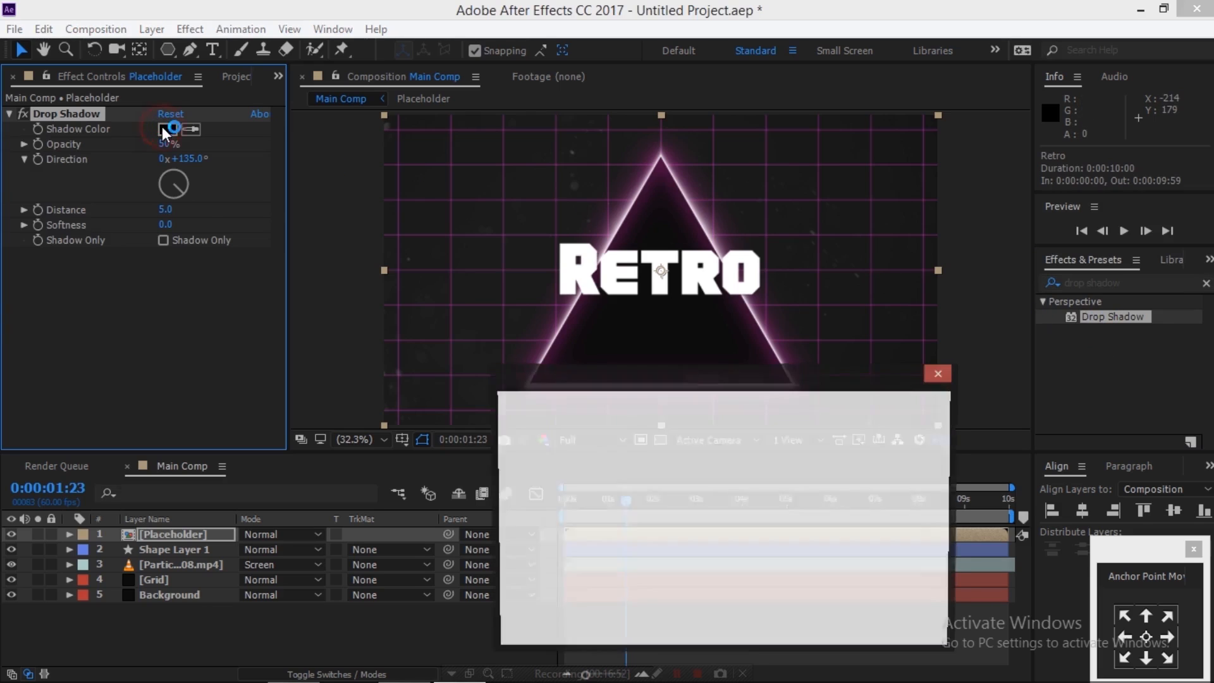
pyautogui.moveTo(618, 488); pyautogui.dragTo(369, 354)
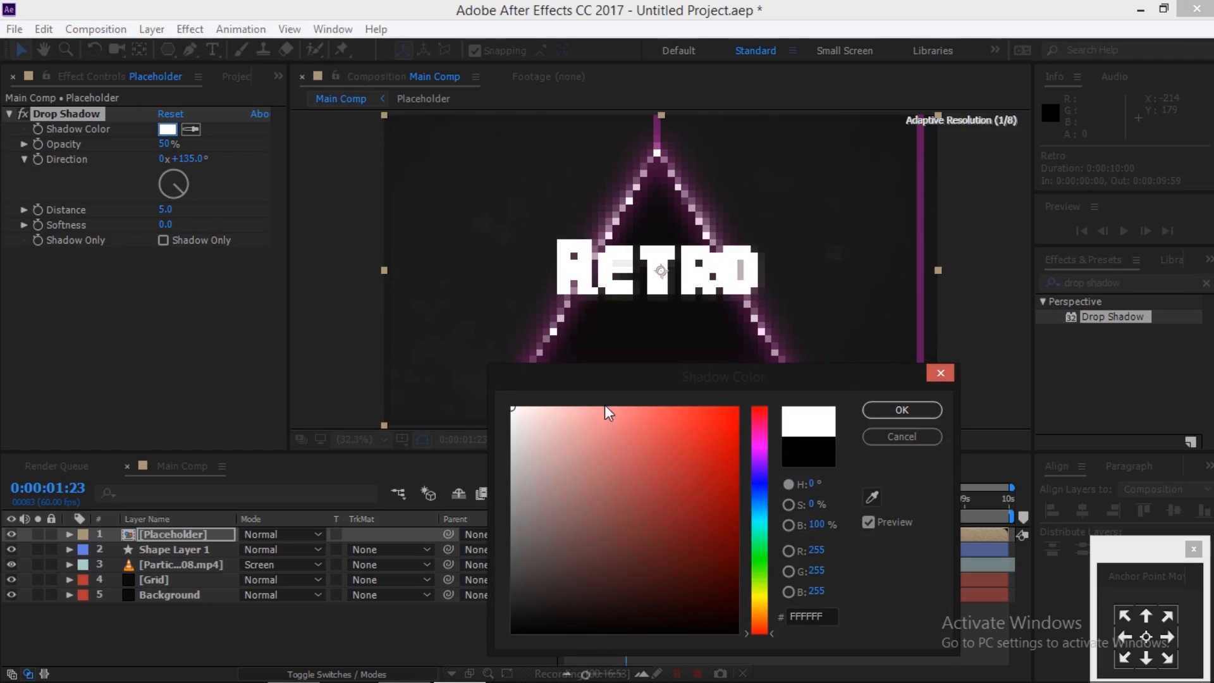
pyautogui.click(891, 412)
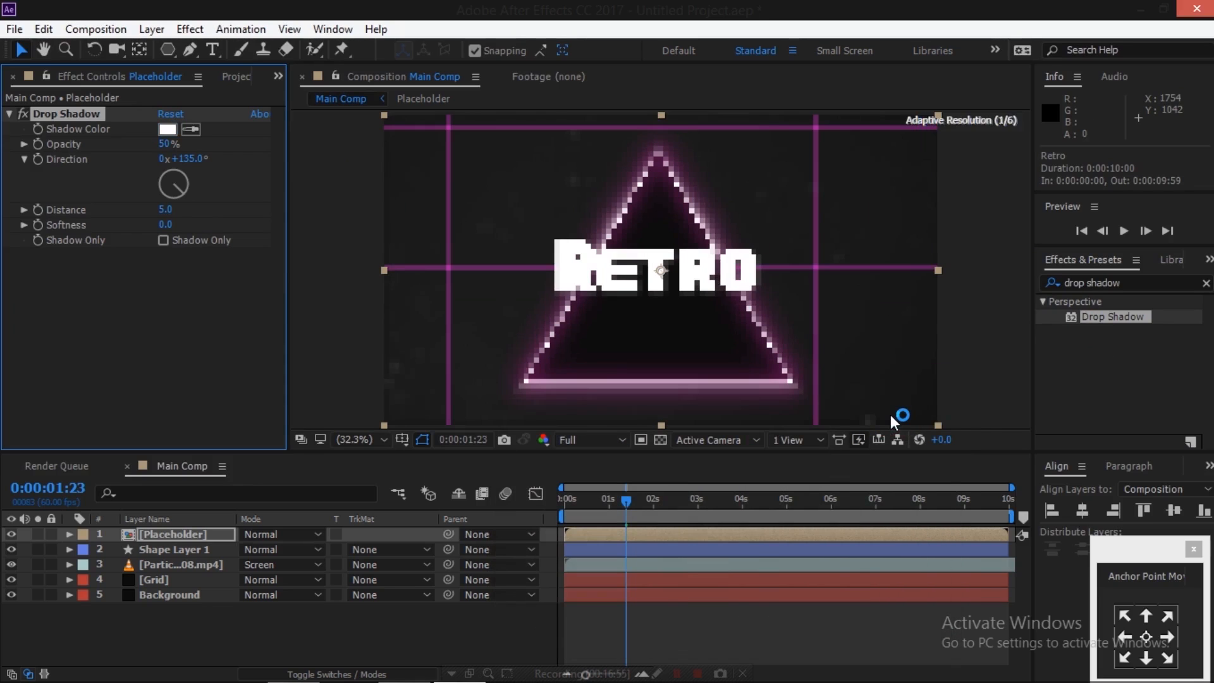
pyautogui.moveTo(163, 146); pyautogui.dragTo(285, 191)
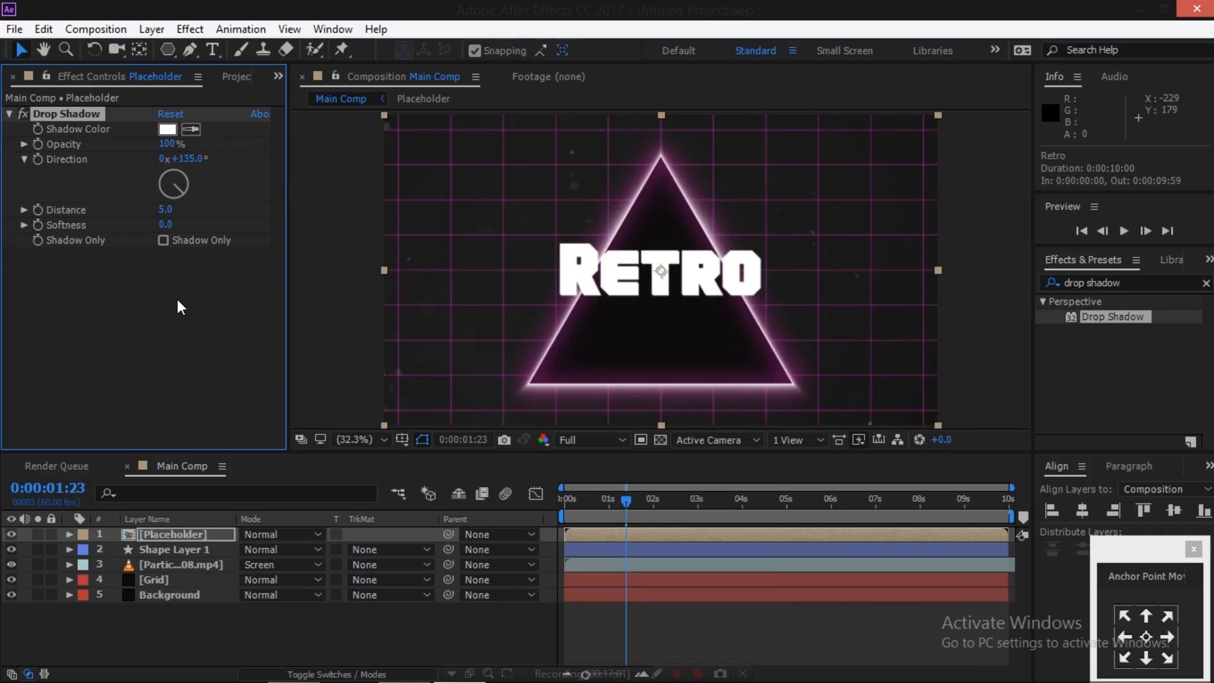
# Set the Drop Shadow direction to 290° and its distance to 2.
pyautogui.click(183, 158)
pyautogui.write('290')
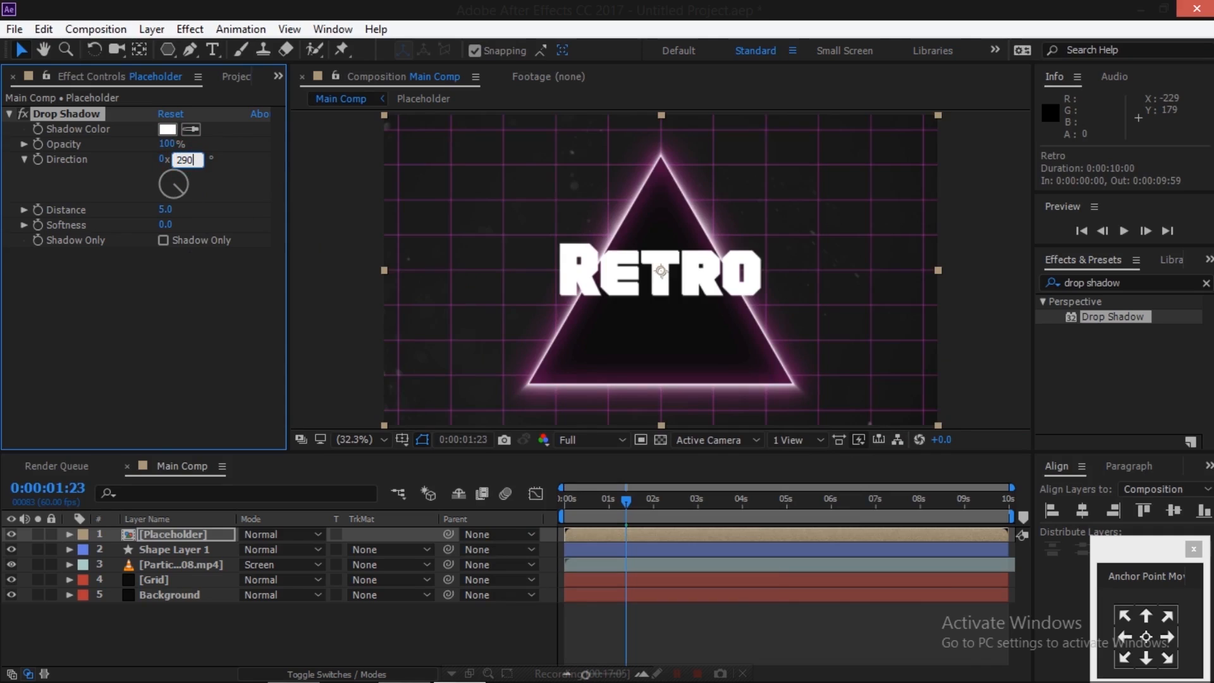
pyautogui.press('Return')
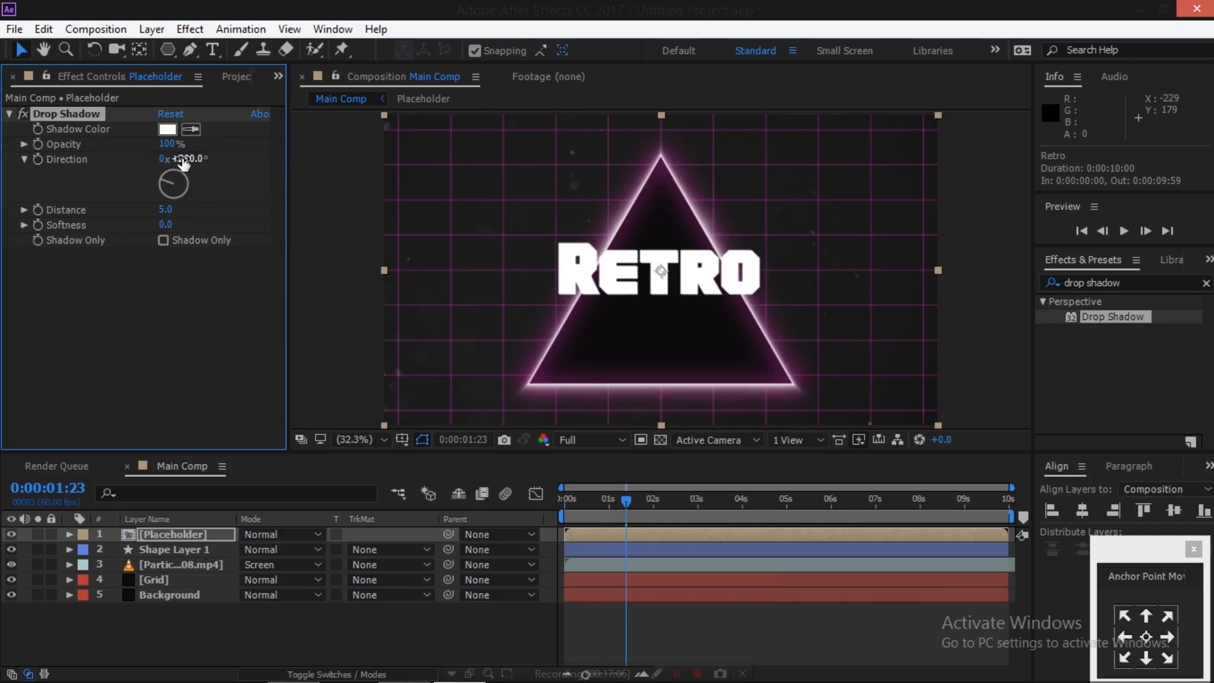
pyautogui.click(163, 210)
pyautogui.write('2')
pyautogui.press('Return')
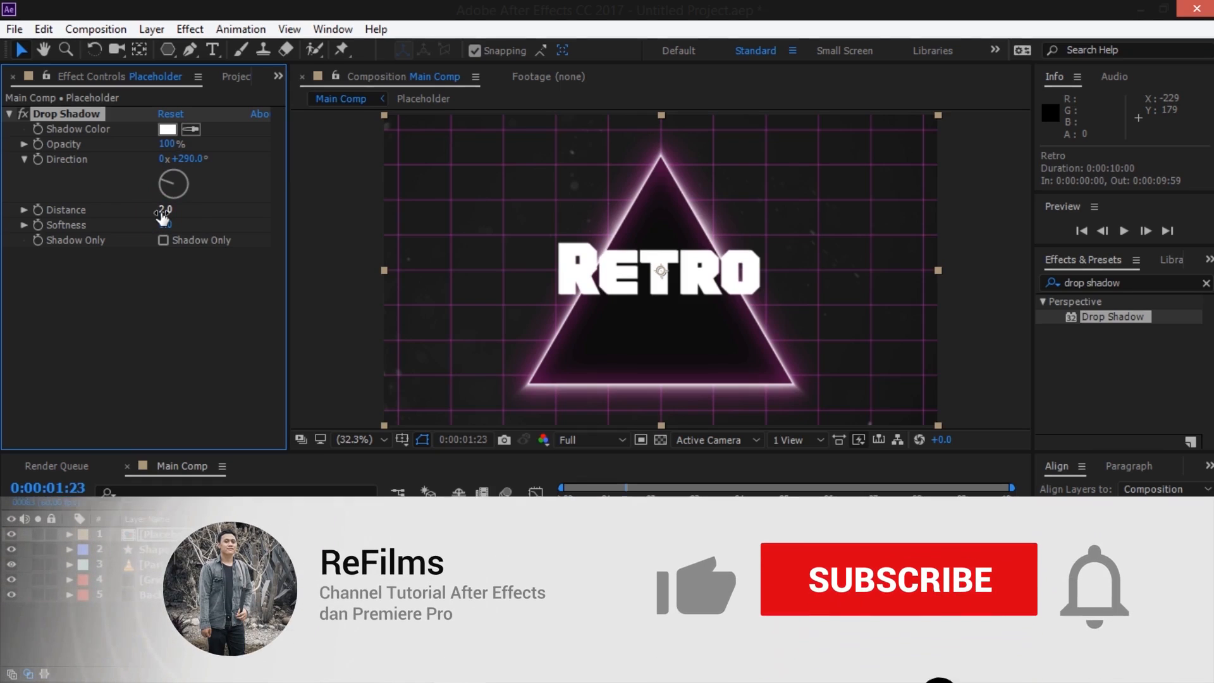
# Collapse the Drop Shadow effect and duplicate it five times on the Placeholder layer.
pyautogui.click(9, 114)
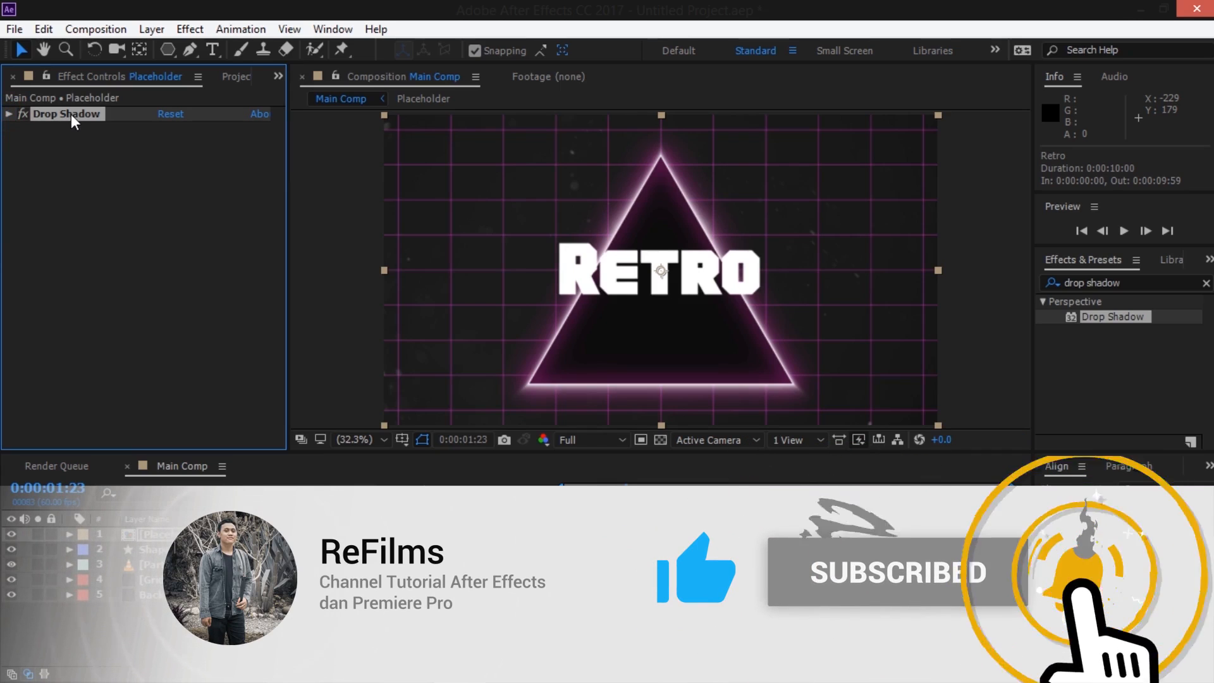
pyautogui.hotkey('ctrl', 'd')
pyautogui.hotkey('ctrl', 'd')
pyautogui.hotkey('ctrl', 'd')
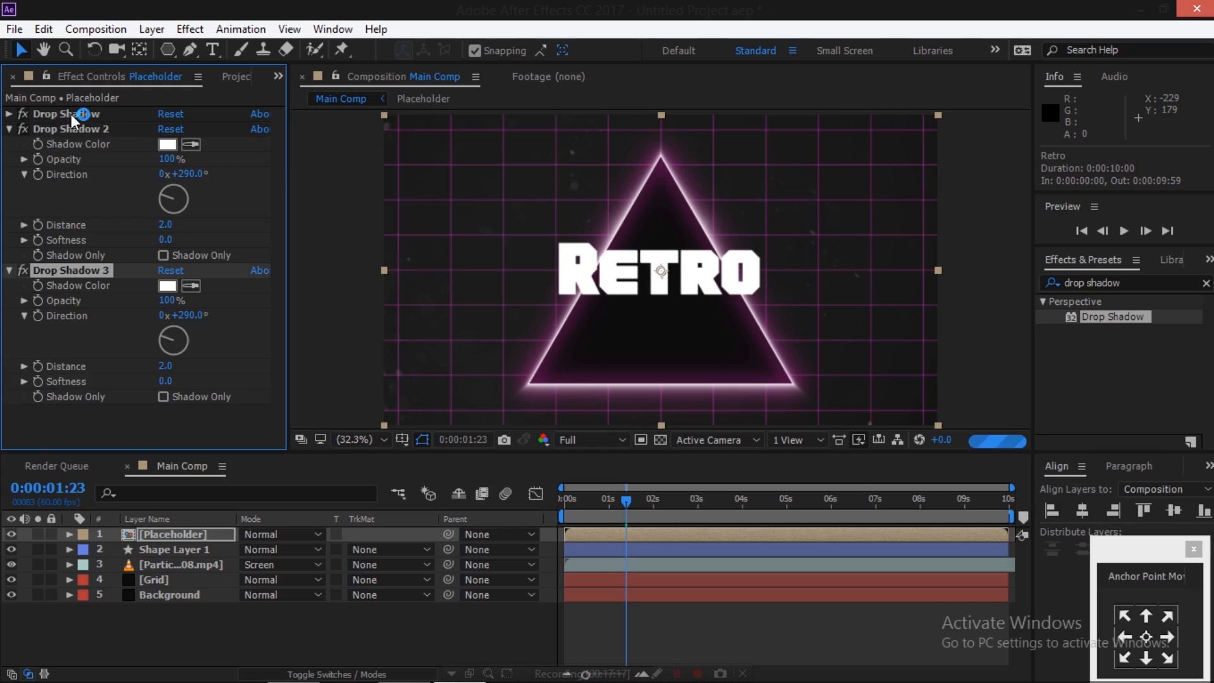
pyautogui.hotkey('ctrl', 'd')
pyautogui.hotkey('ctrl', 'd')
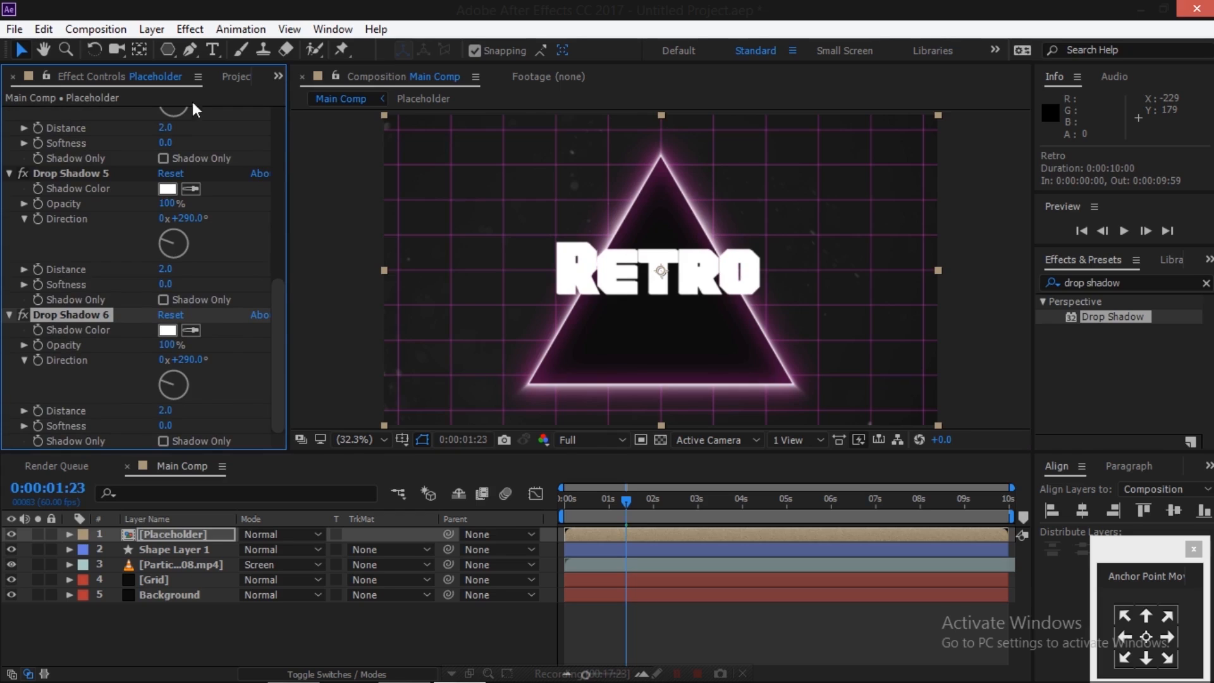
# Collapse the settings of all the duplicated Drop Shadow effects and deselect the Placeholder layer.
pyautogui.moveTo(283, 289); pyautogui.dragTo(283, 111)
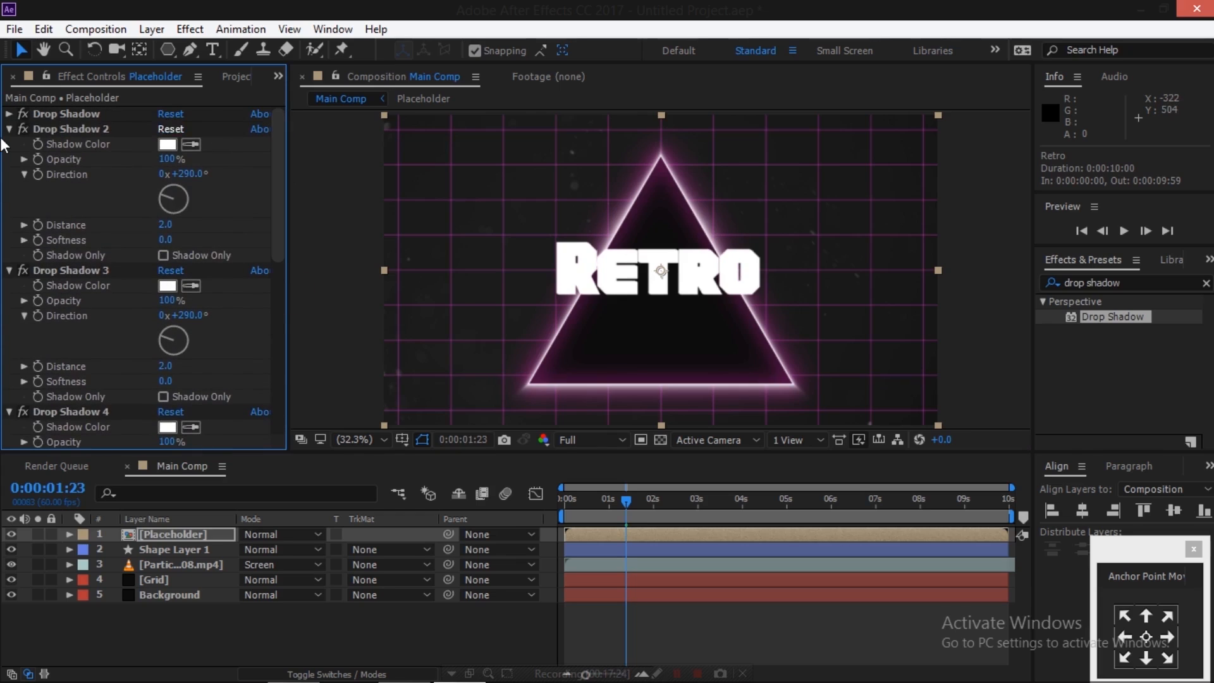
pyautogui.click(9, 128)
pyautogui.click(9, 143)
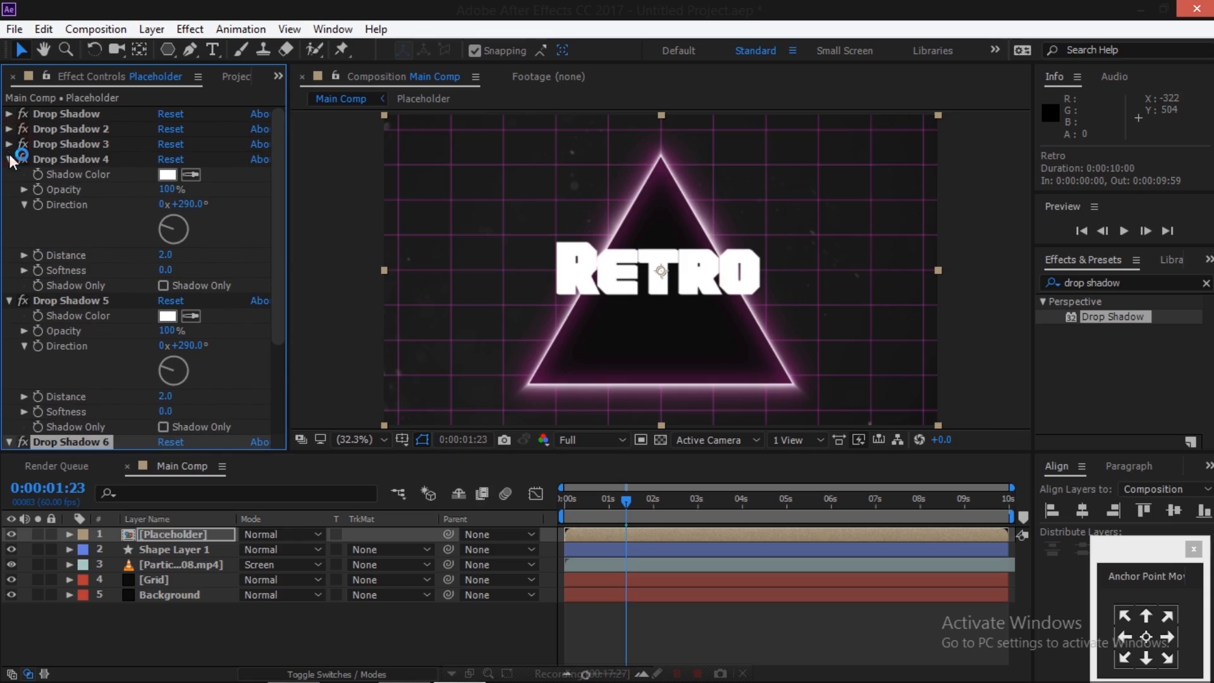
pyautogui.click(9, 159)
pyautogui.click(9, 174)
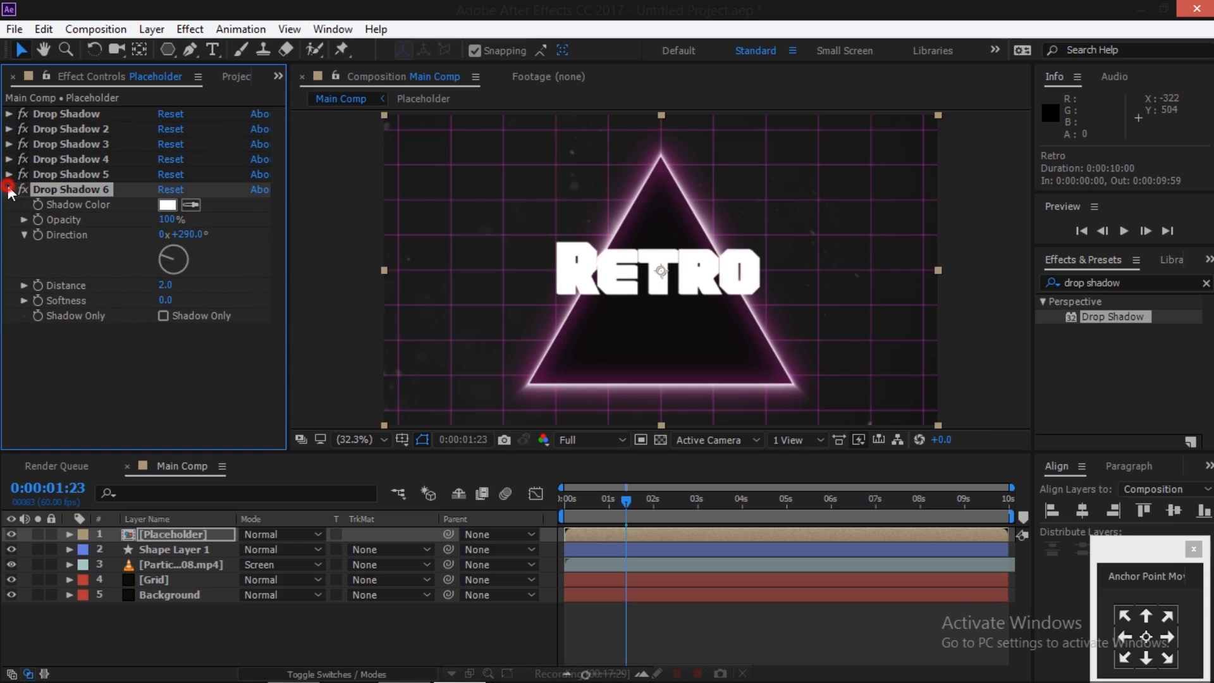
pyautogui.click(9, 189)
pyautogui.click(238, 635)
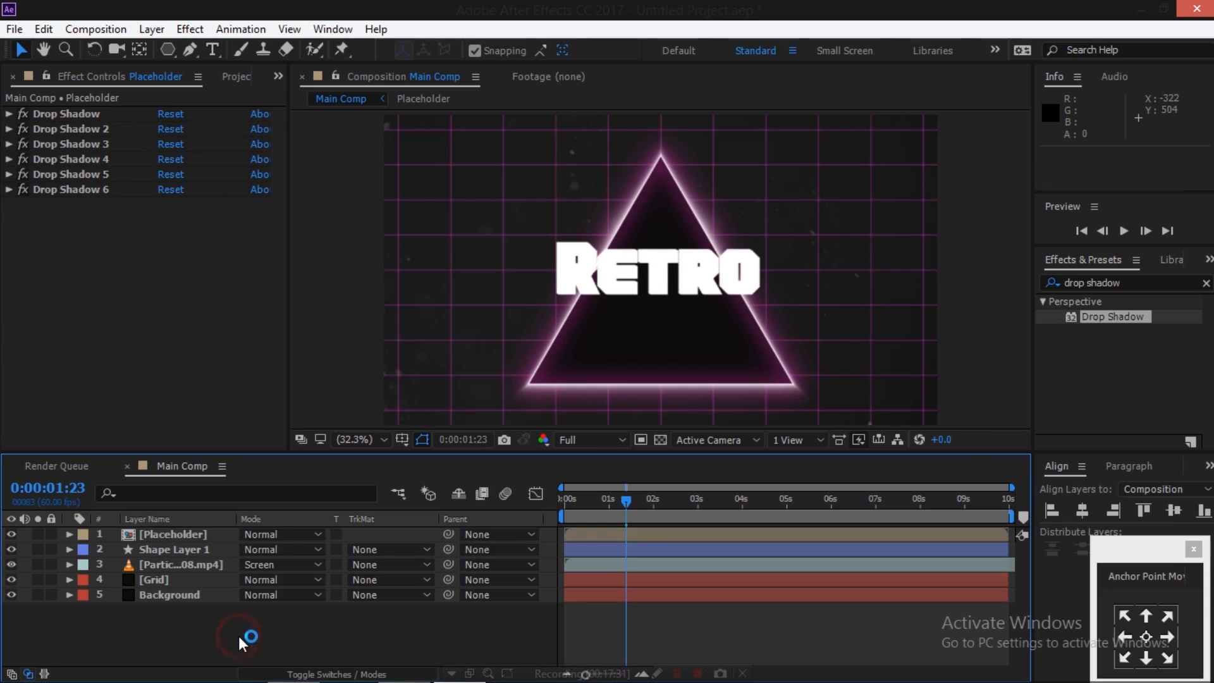
# Duplicate the Placeholder layer and delete all six Drop Shadow effects from the upper copy.
pyautogui.click(189, 537)
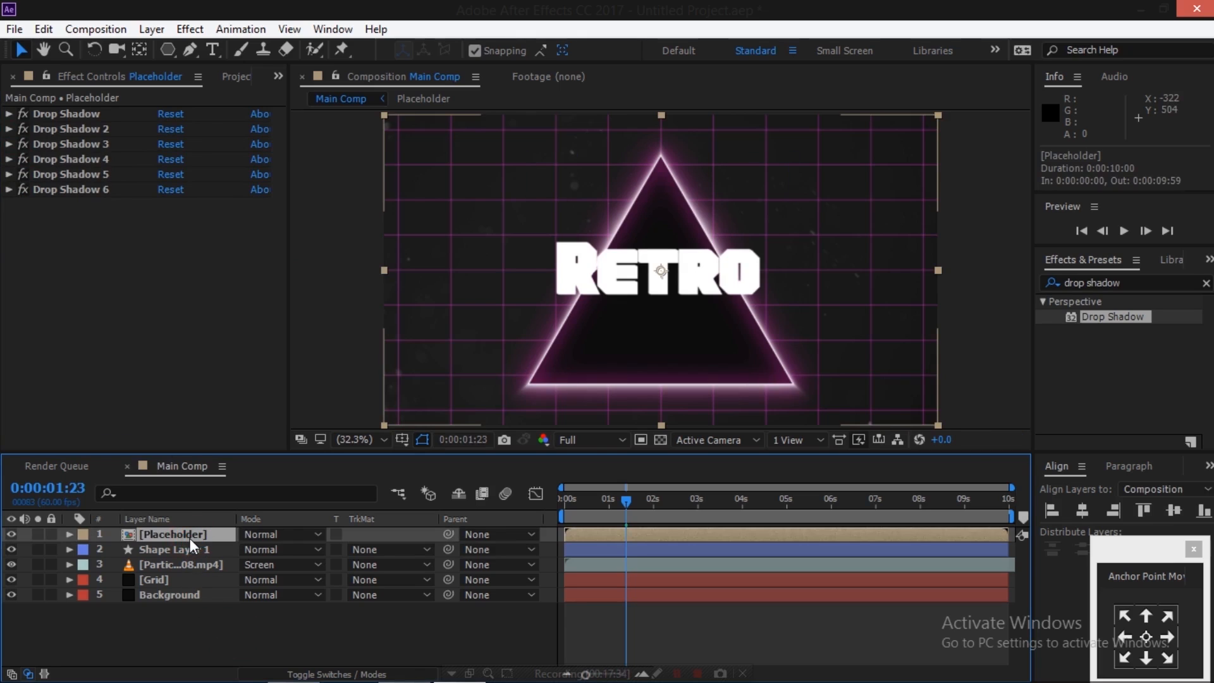
pyautogui.hotkey('ctrl', 'd')
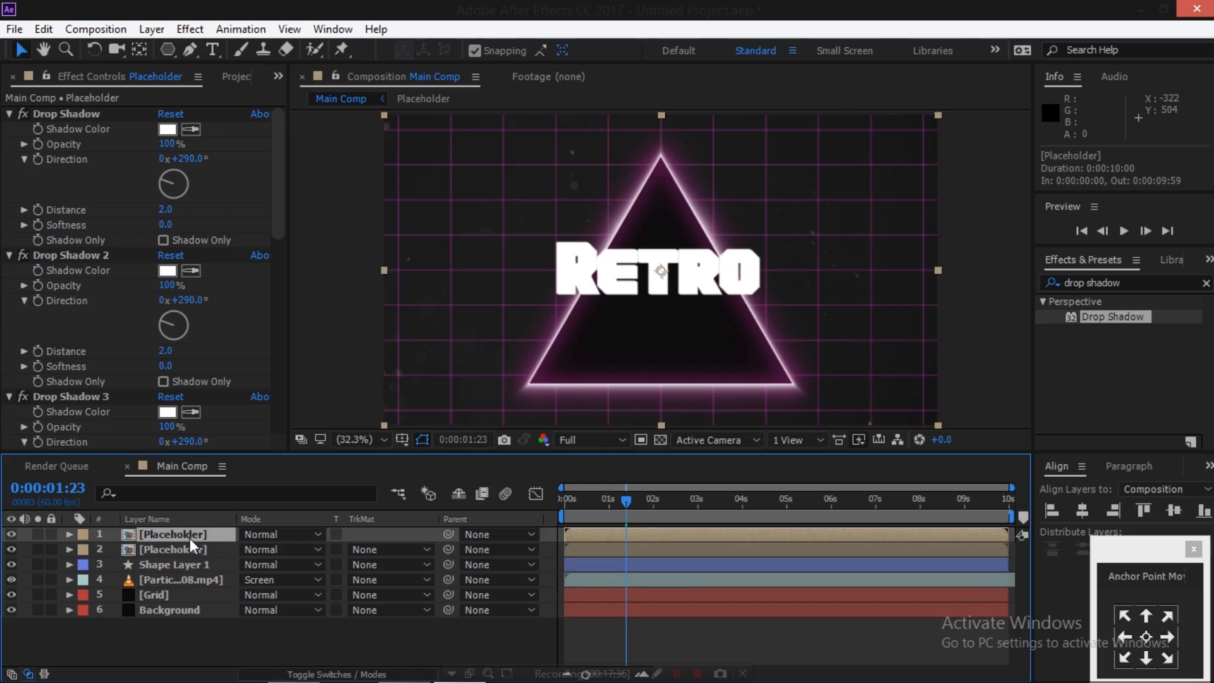
pyautogui.click(71, 113)
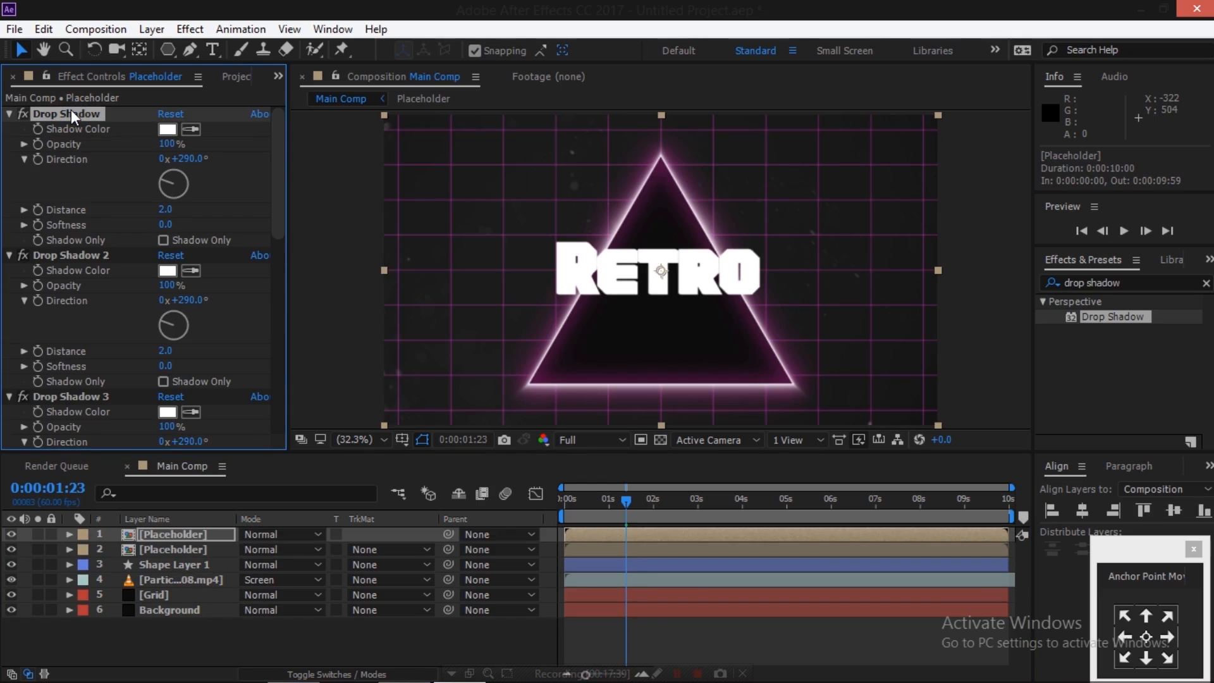
pyautogui.press('Delete')
pyautogui.click(71, 111)
pyautogui.press('Delete')
pyautogui.click(71, 112)
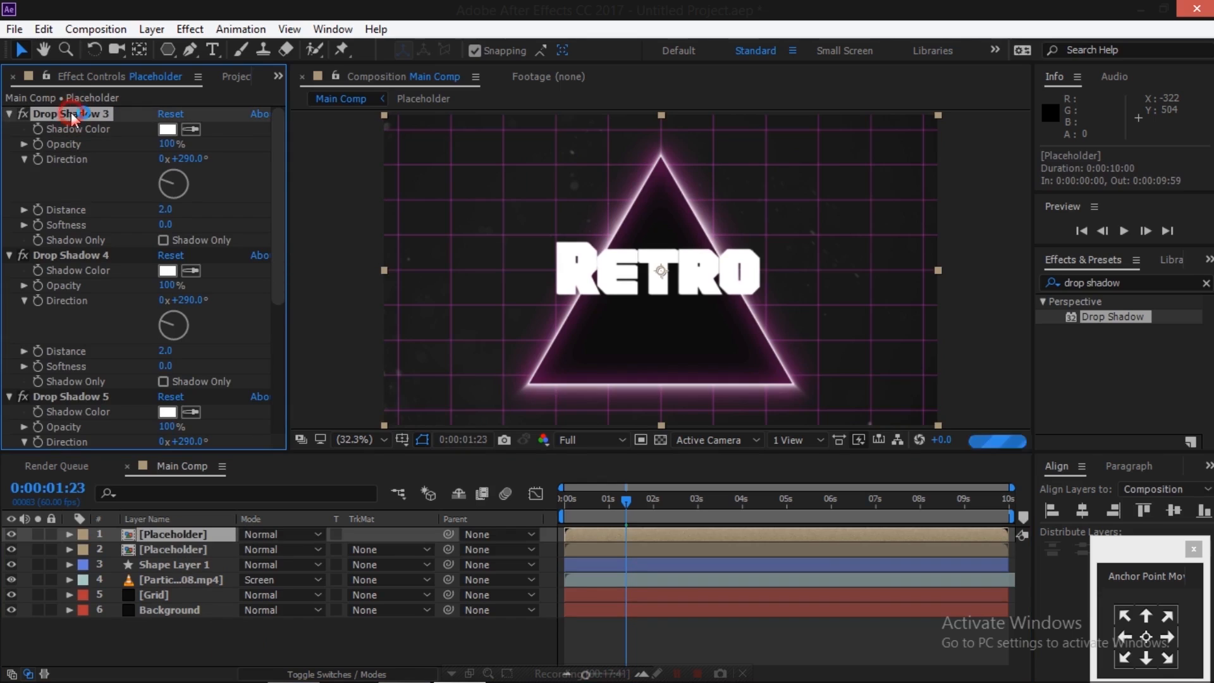
pyautogui.press('Delete')
pyautogui.click(71, 112)
pyautogui.press('Delete')
pyautogui.click(71, 112)
pyautogui.press('Delete')
pyautogui.click(71, 112)
pyautogui.press('Delete')
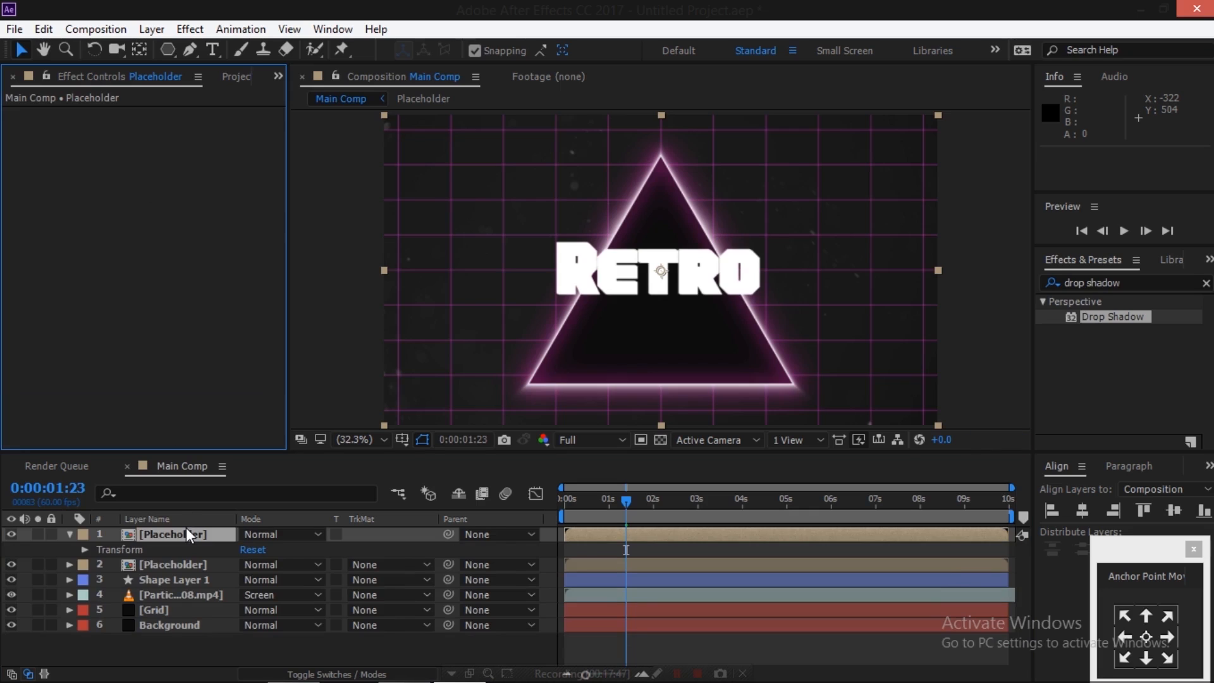
# Add a Gradient Overlay layer style to the upper Placeholder layer and expand its settings.
pyautogui.click(162, 28)
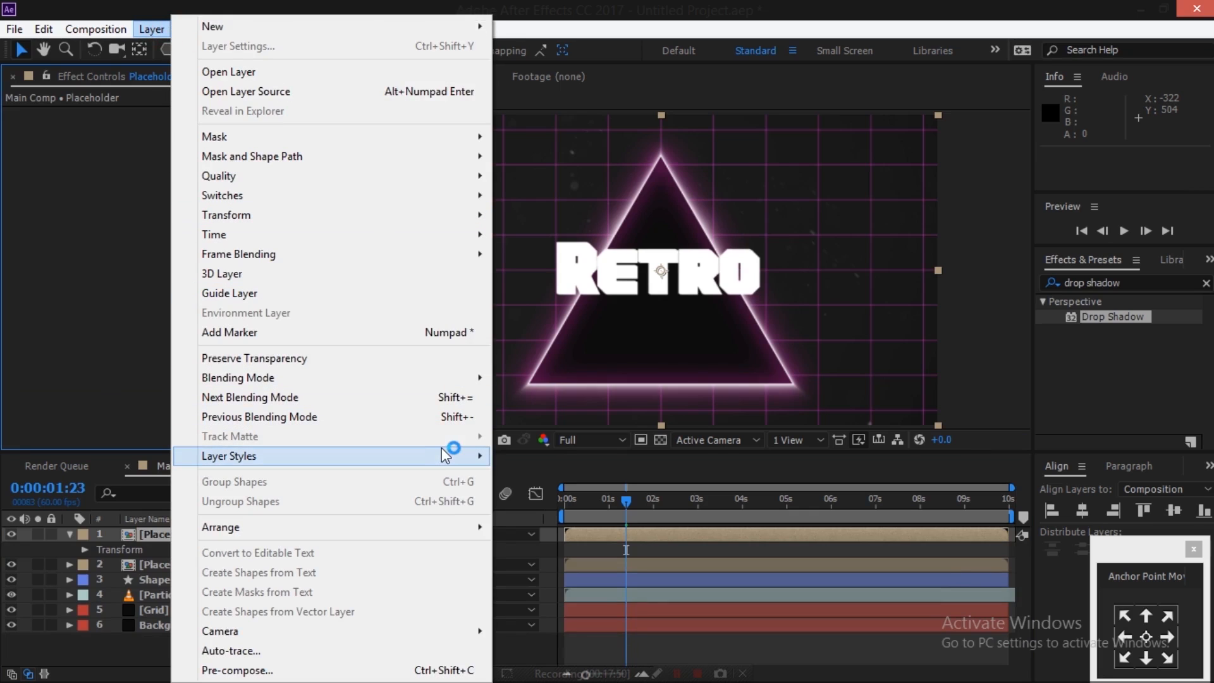
pyautogui.moveTo(447, 455)
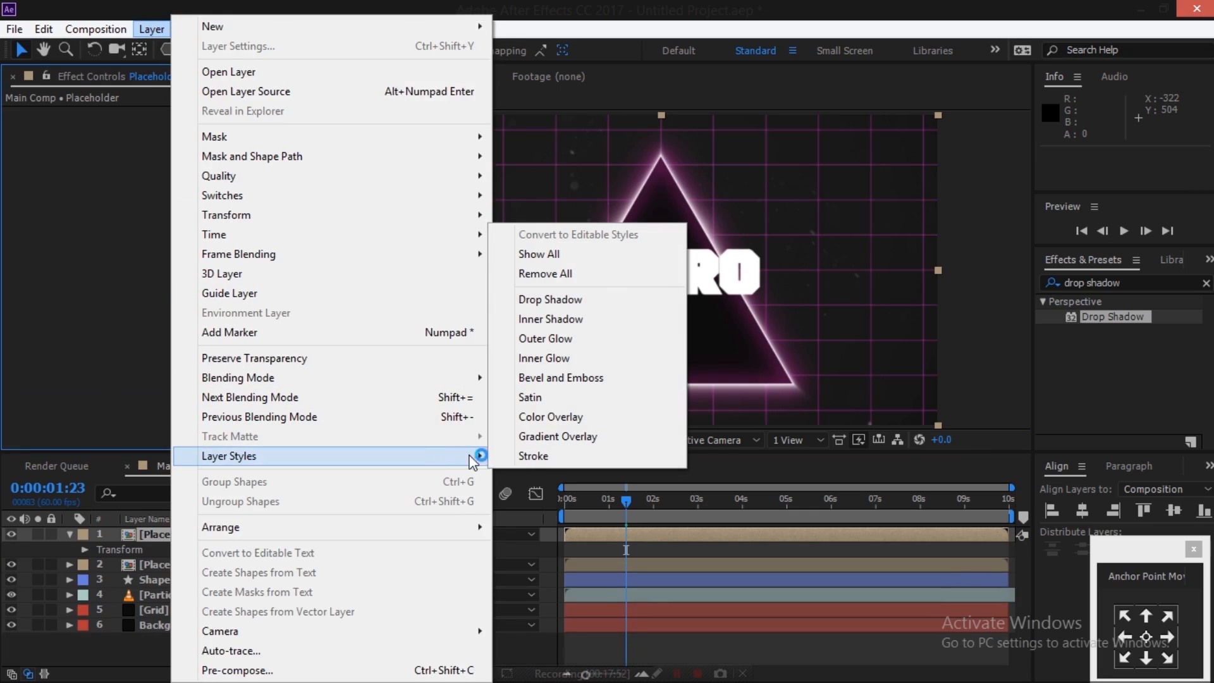
pyautogui.click(556, 435)
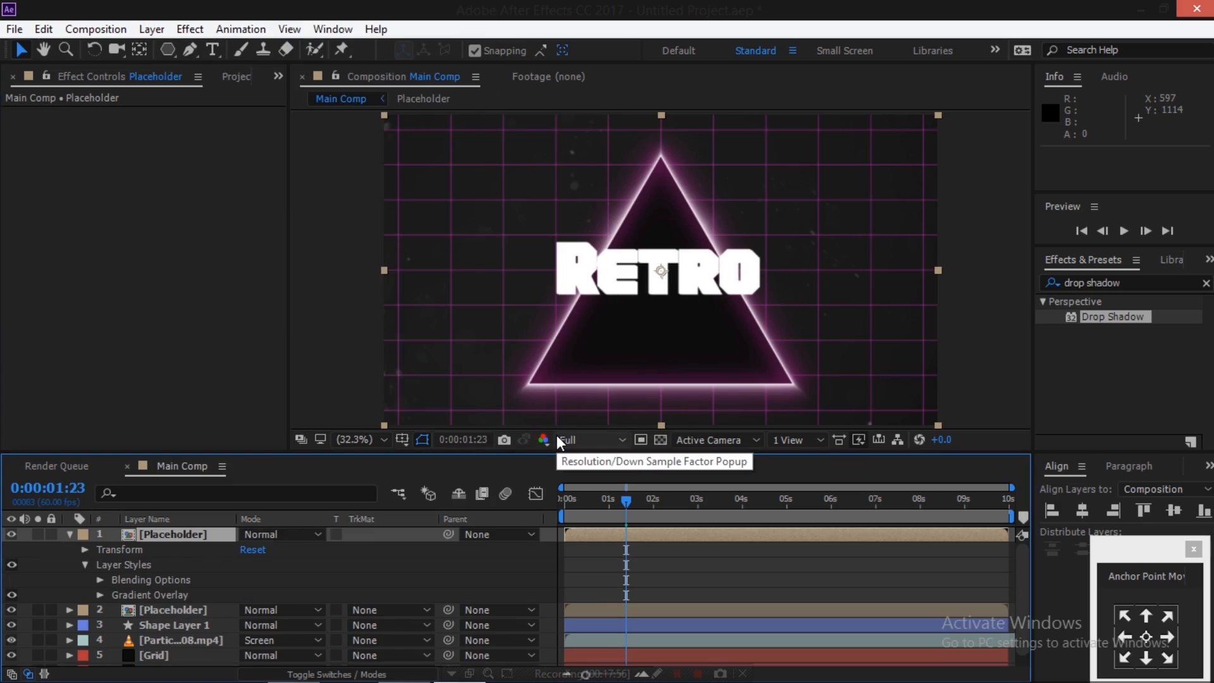
pyautogui.click(99, 594)
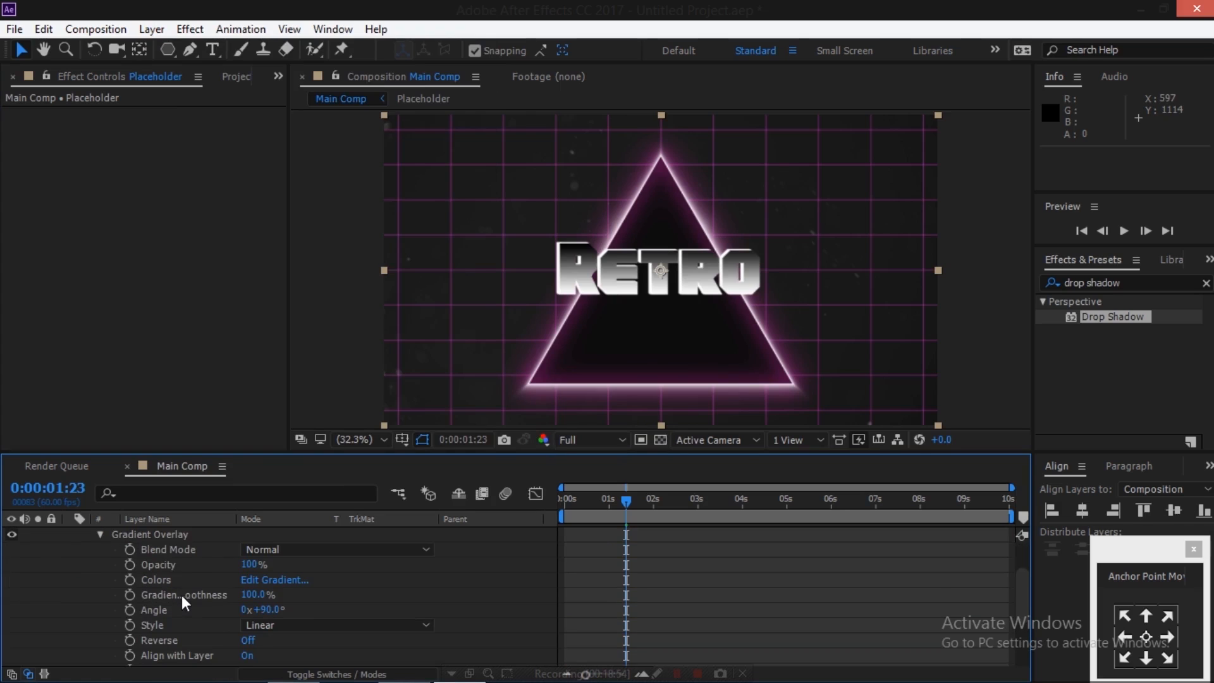
# Edit the overlay gradient's colors and set the starting color stop to E200C5.
pyautogui.click(255, 579)
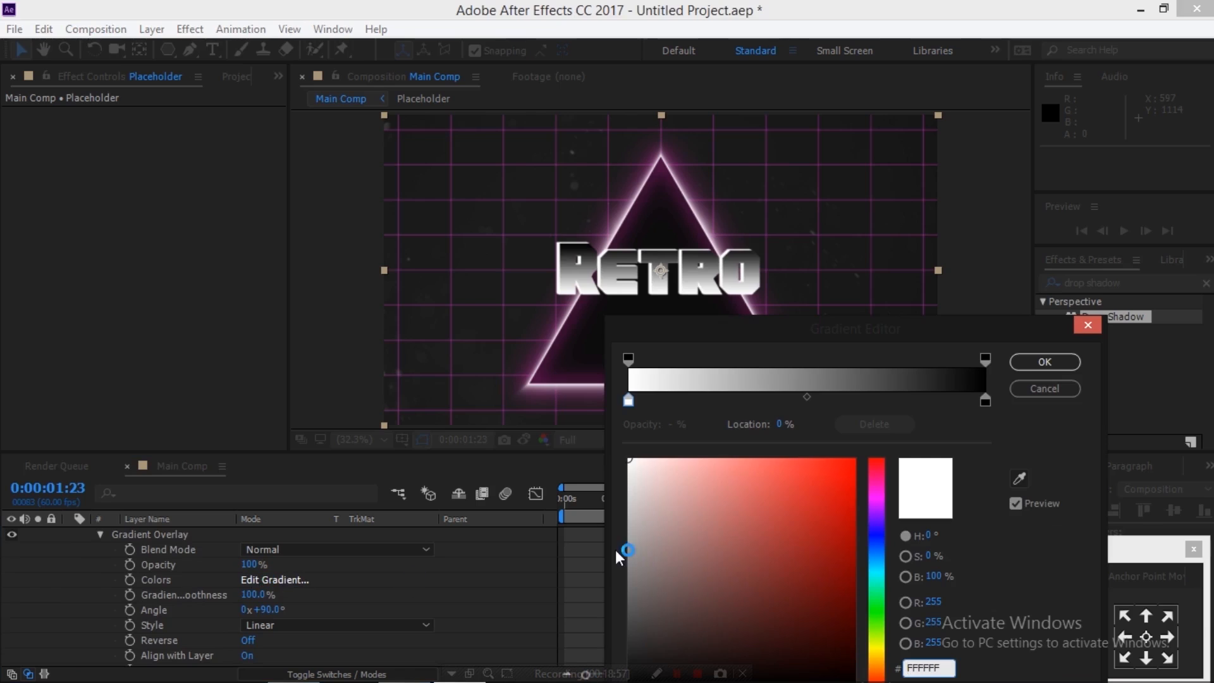
pyautogui.click(628, 401)
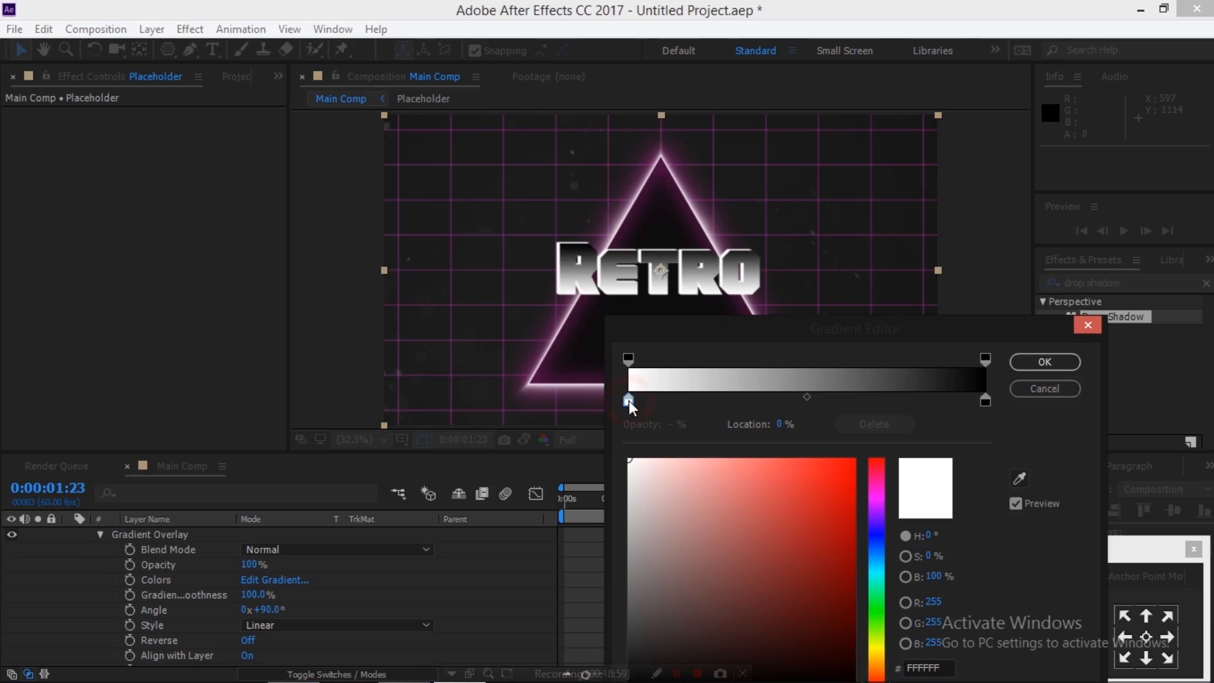
pyautogui.click(947, 663)
pyautogui.write('E')
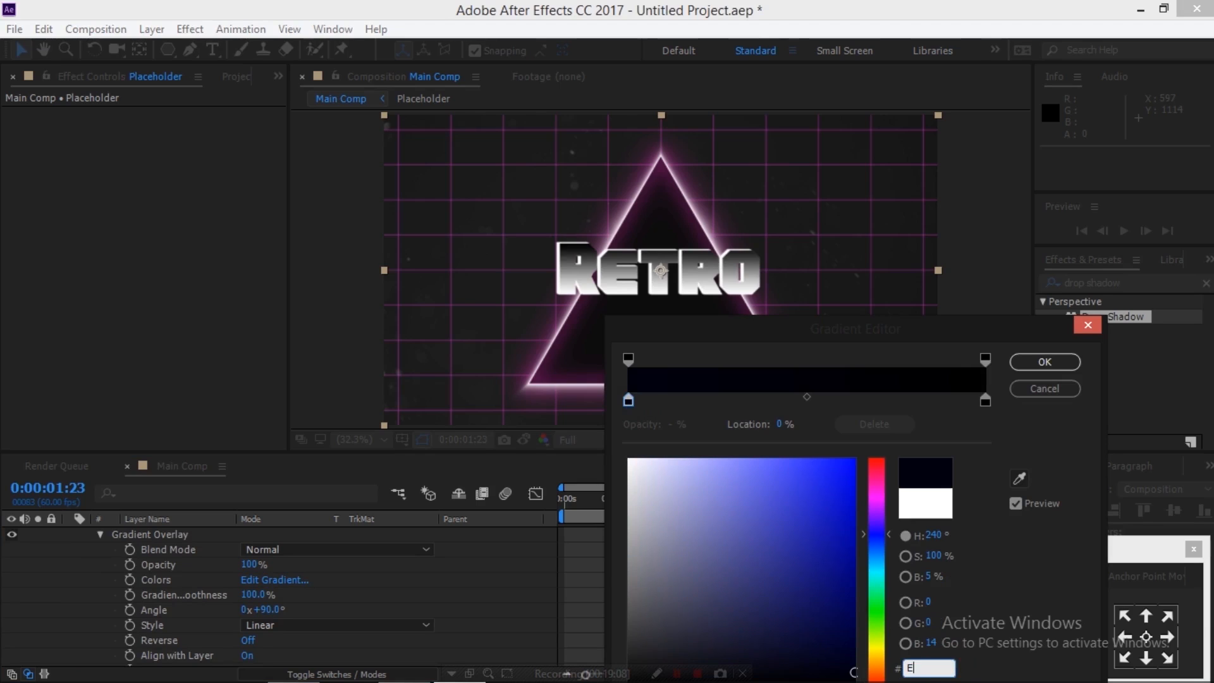
pyautogui.write('200C5')
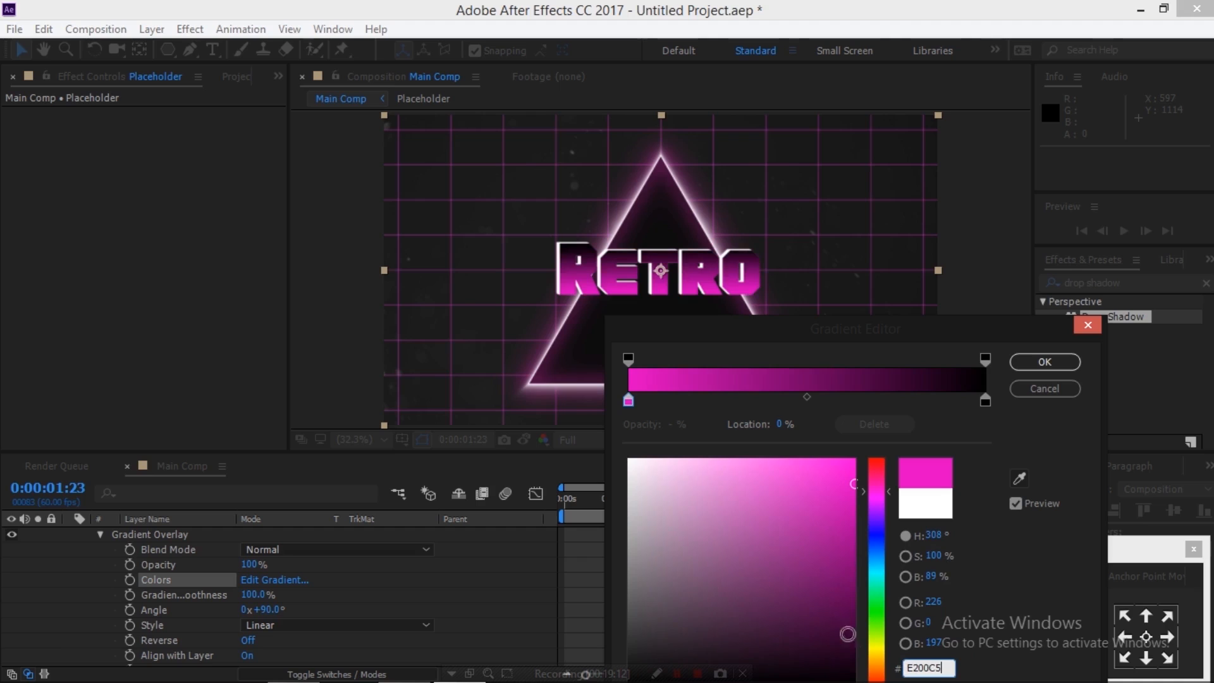
# Add a color stop at about 41% of the gradient and make it white (FFFFFF).
pyautogui.click(776, 400)
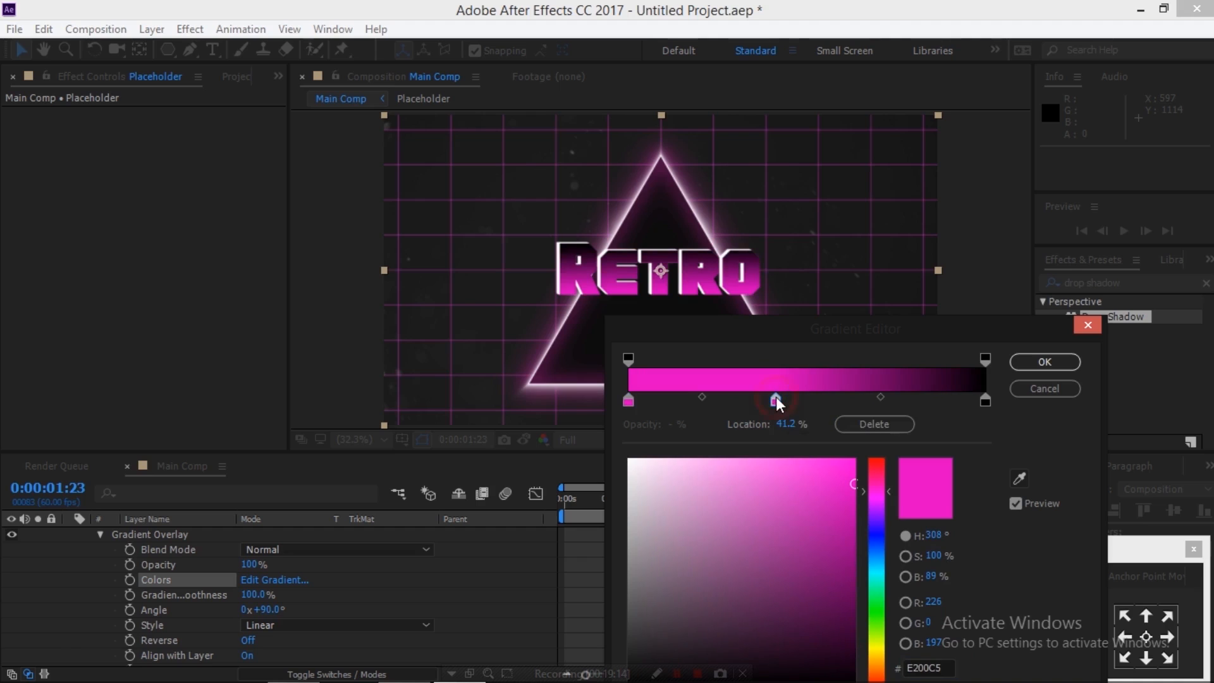
pyautogui.click(946, 666)
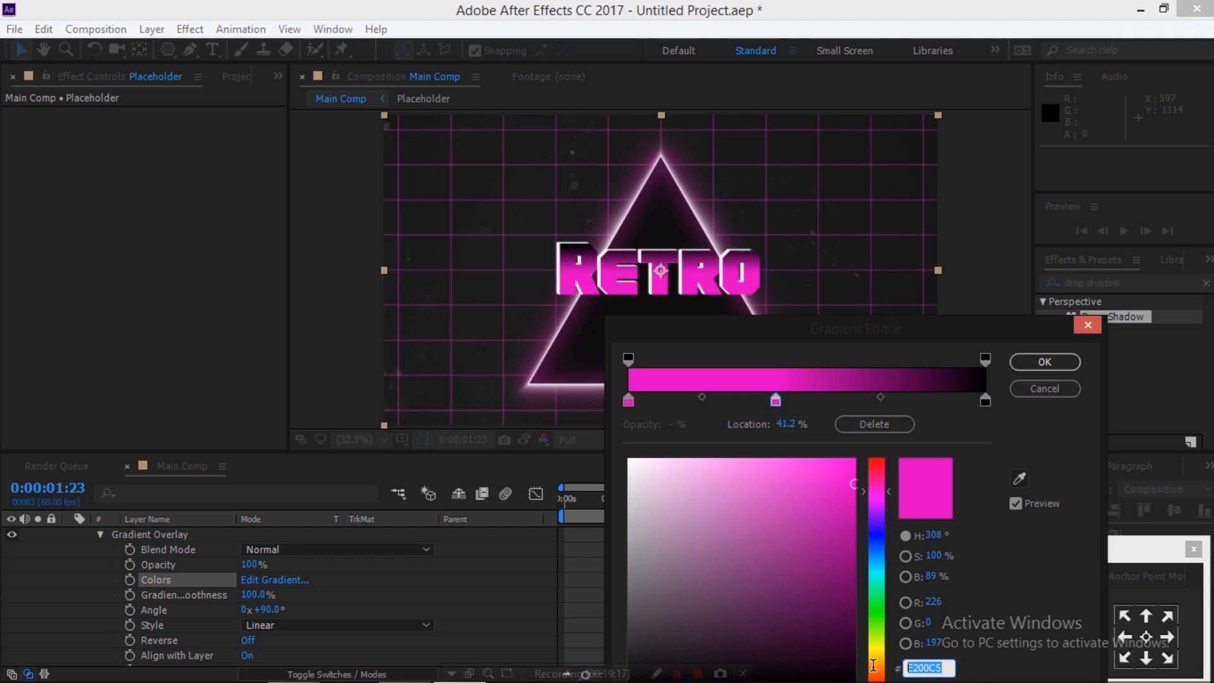
pyautogui.moveTo(660, 467); pyautogui.dragTo(576, 373)
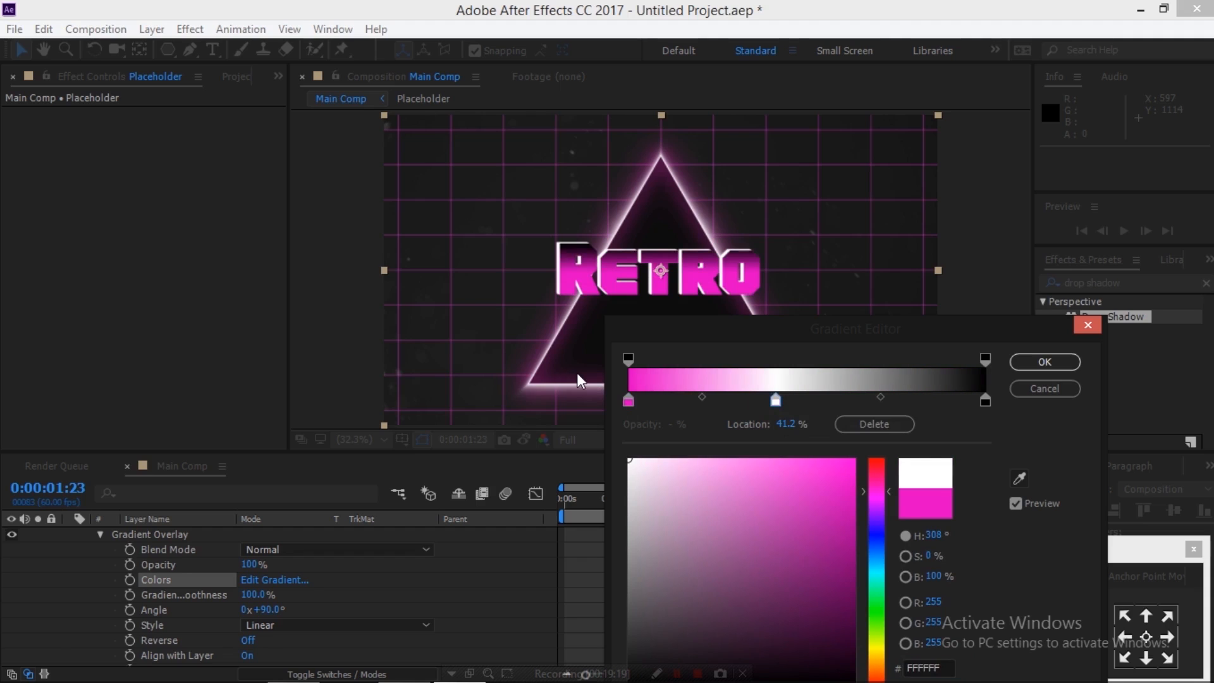
# Set the gradient's ending color stop to purple 4F00D1.
pyautogui.click(984, 404)
pyautogui.click(946, 666)
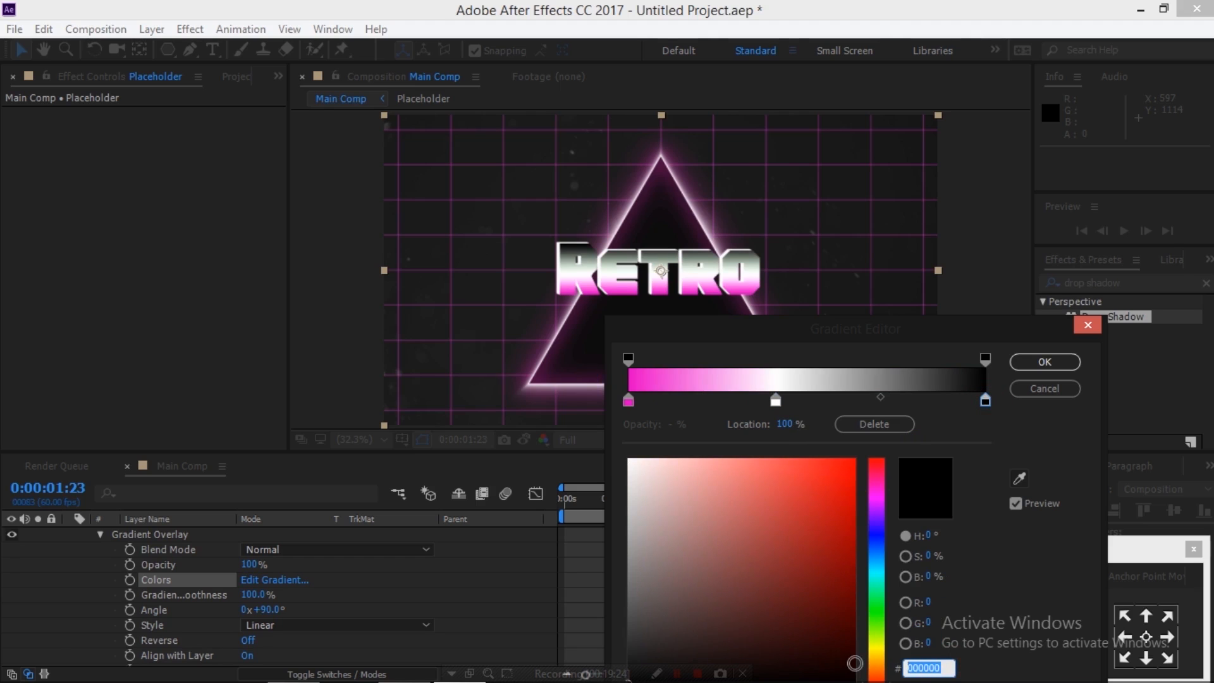
pyautogui.write('4F')
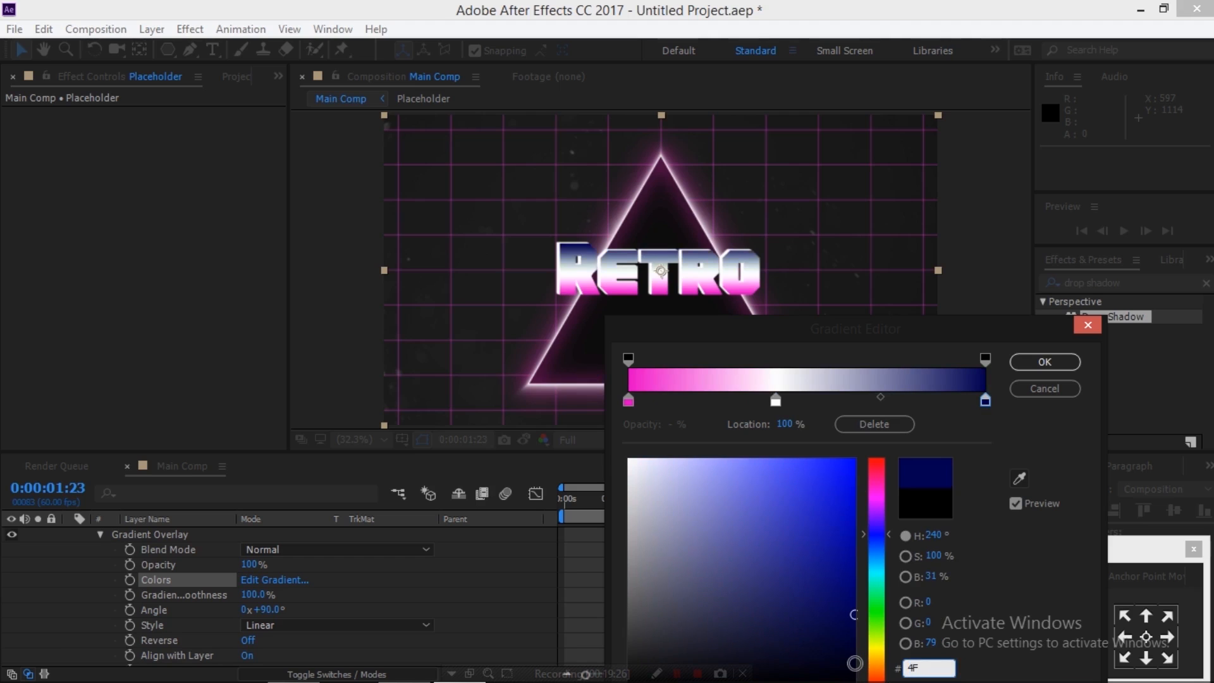
pyautogui.write('00D1')
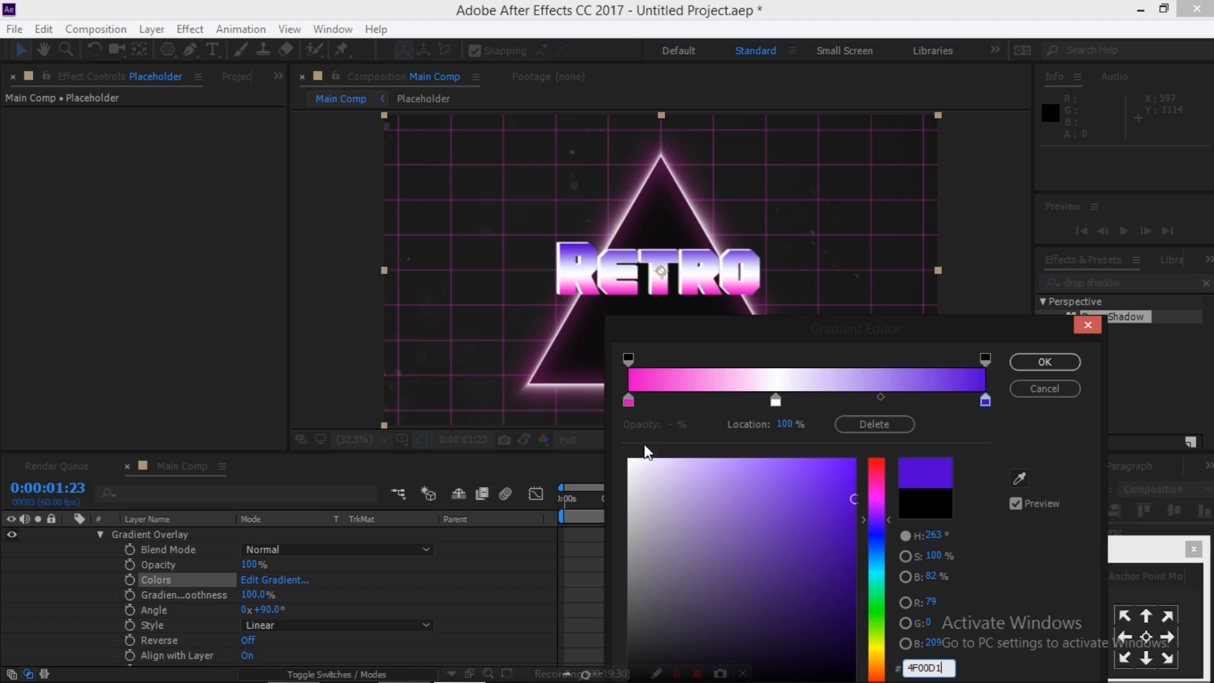
# Reposition the overlay gradient's color stops: magenta at 8.5%, white at 44% and purple at 88%, and accept the gradient.
pyautogui.moveTo(635, 402); pyautogui.dragTo(655, 403)
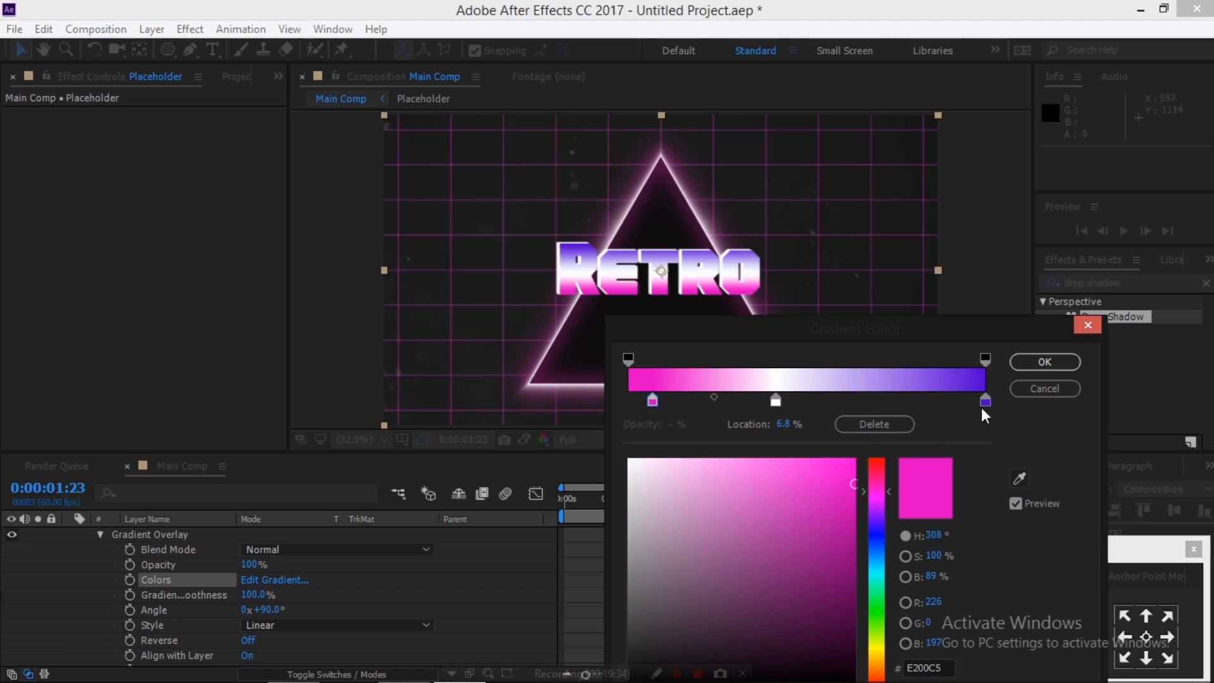
pyautogui.moveTo(984, 401); pyautogui.dragTo(941, 401)
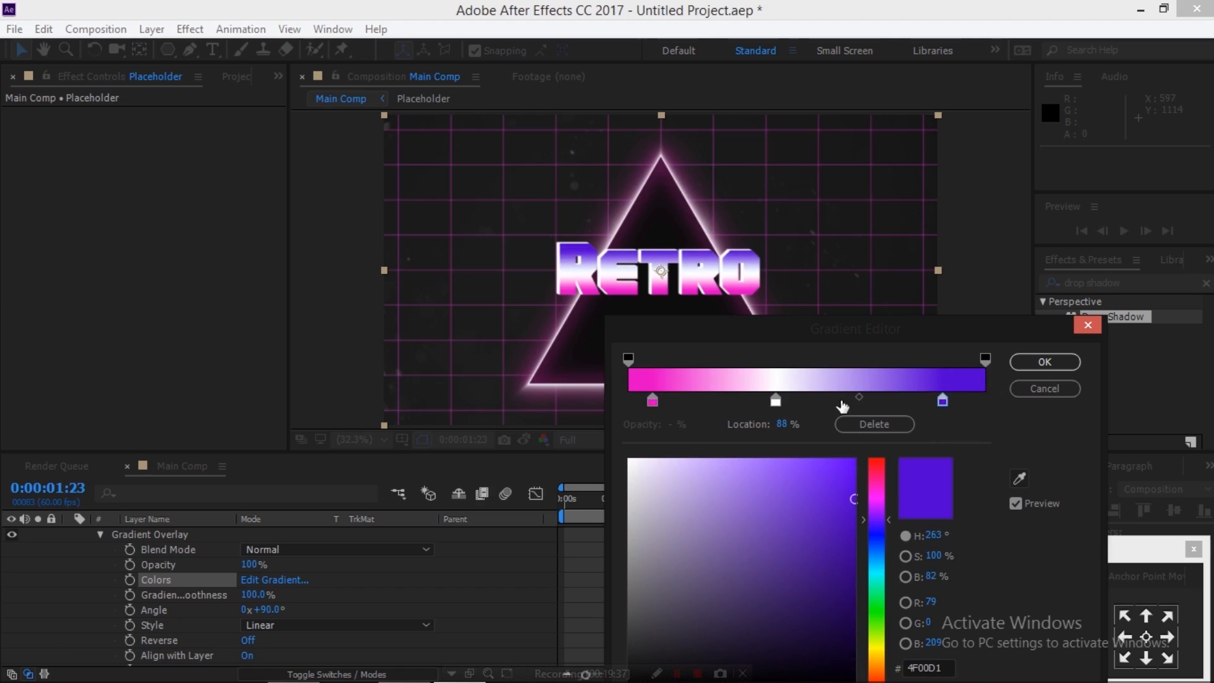
pyautogui.moveTo(776, 400); pyautogui.dragTo(781, 400)
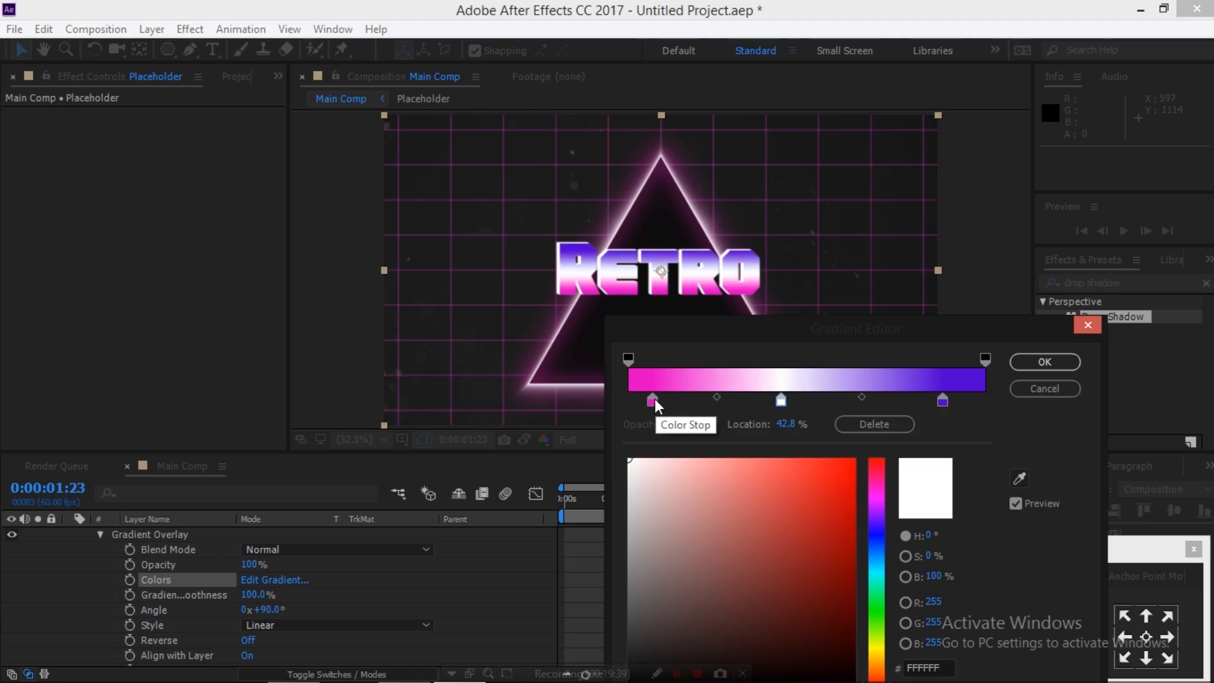
pyautogui.moveTo(652, 399); pyautogui.dragTo(659, 399)
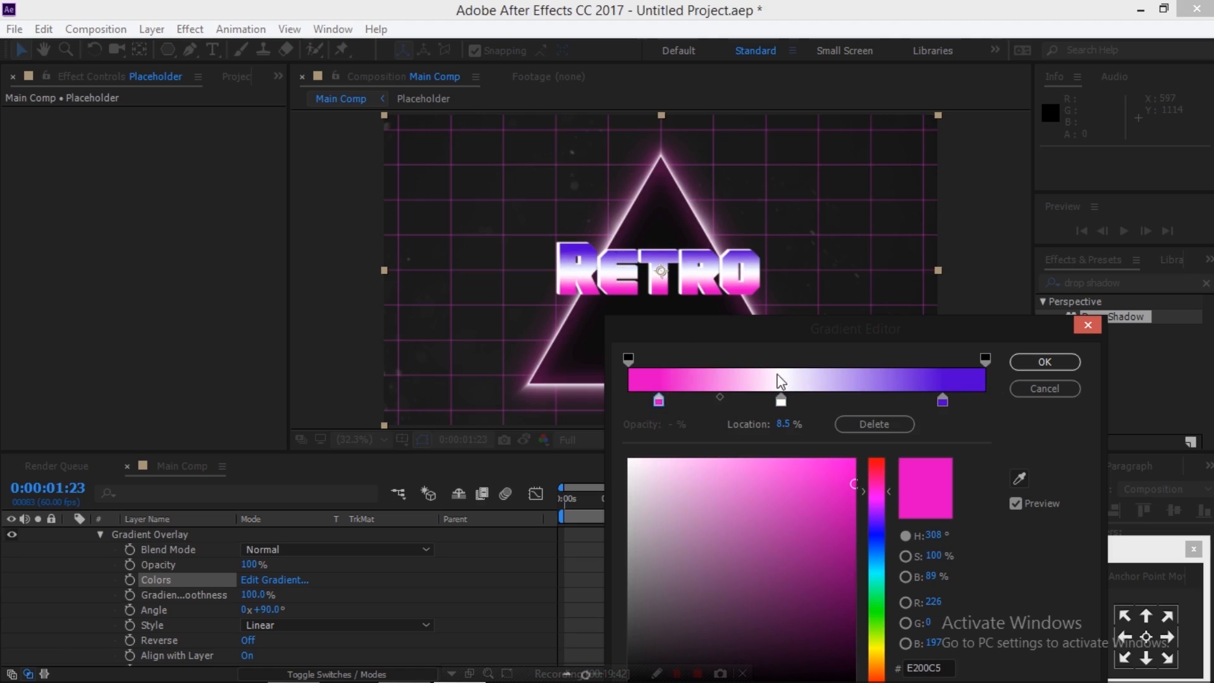
pyautogui.moveTo(782, 399)
pyautogui.mouseDown()
pyautogui.moveTo(806, 396)
pyautogui.moveTo(790, 387)
pyautogui.mouseUp()
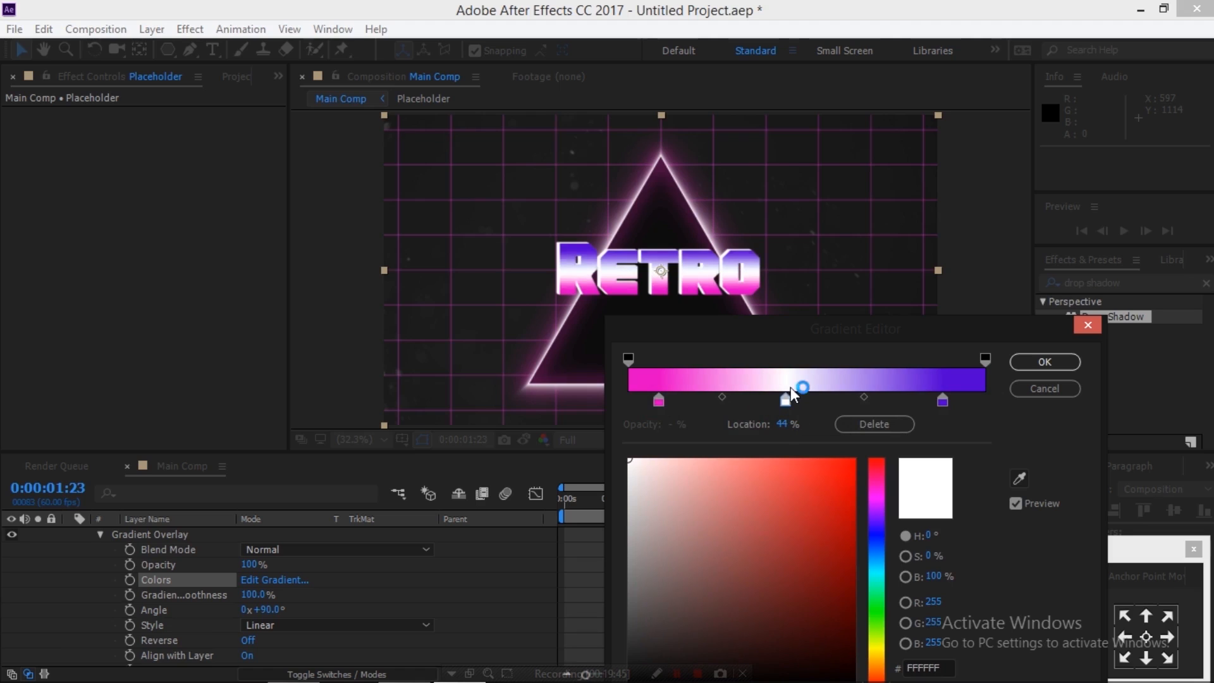
pyautogui.click(1051, 362)
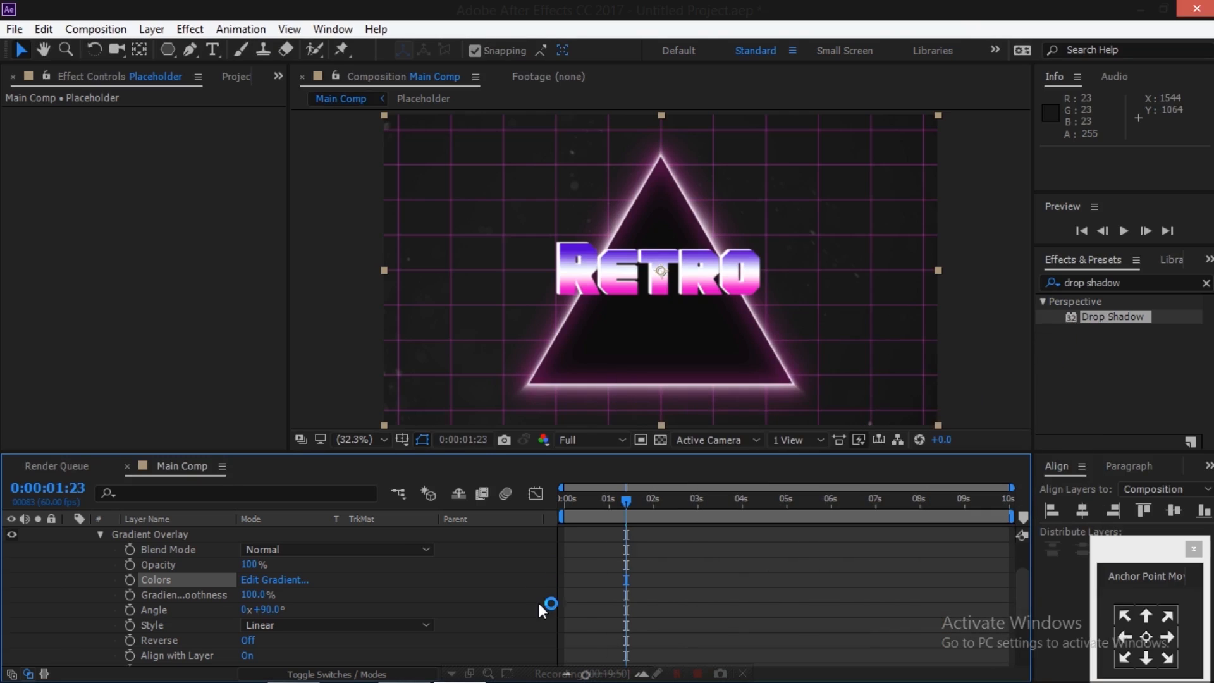
# Collapse the upper Placeholder layer and pre-compose both Placeholder layers into a new composition named Text.
pyautogui.scroll(2, 605, 616)
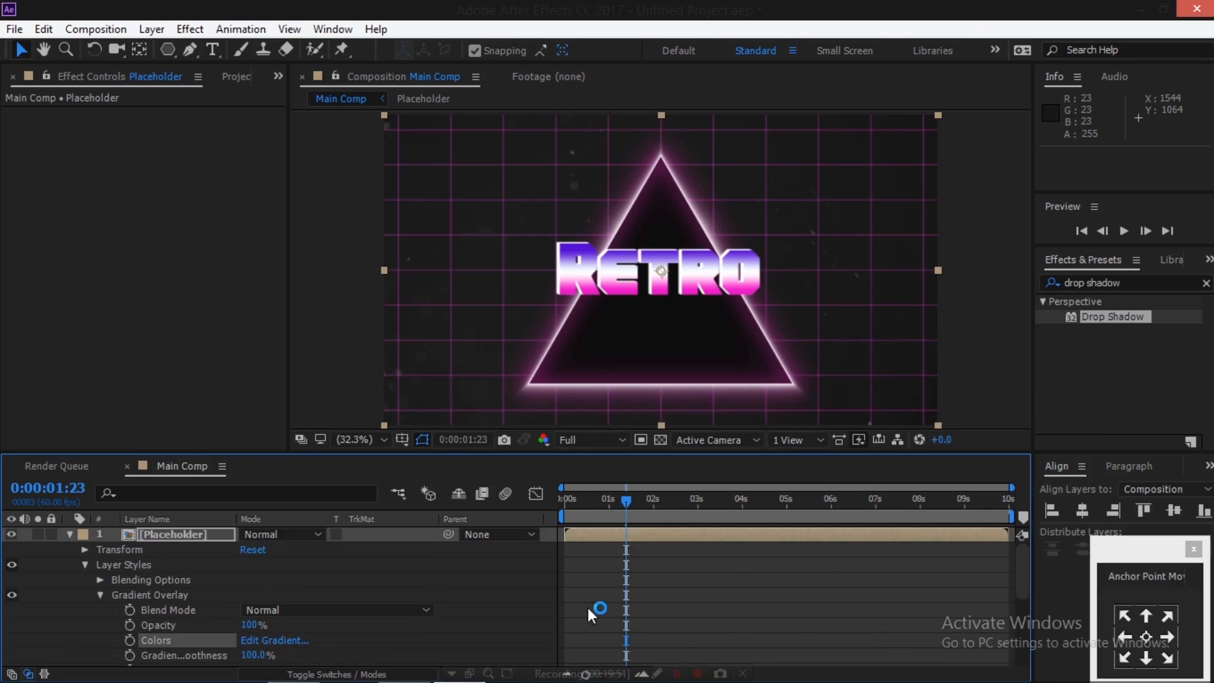
pyautogui.click(69, 533)
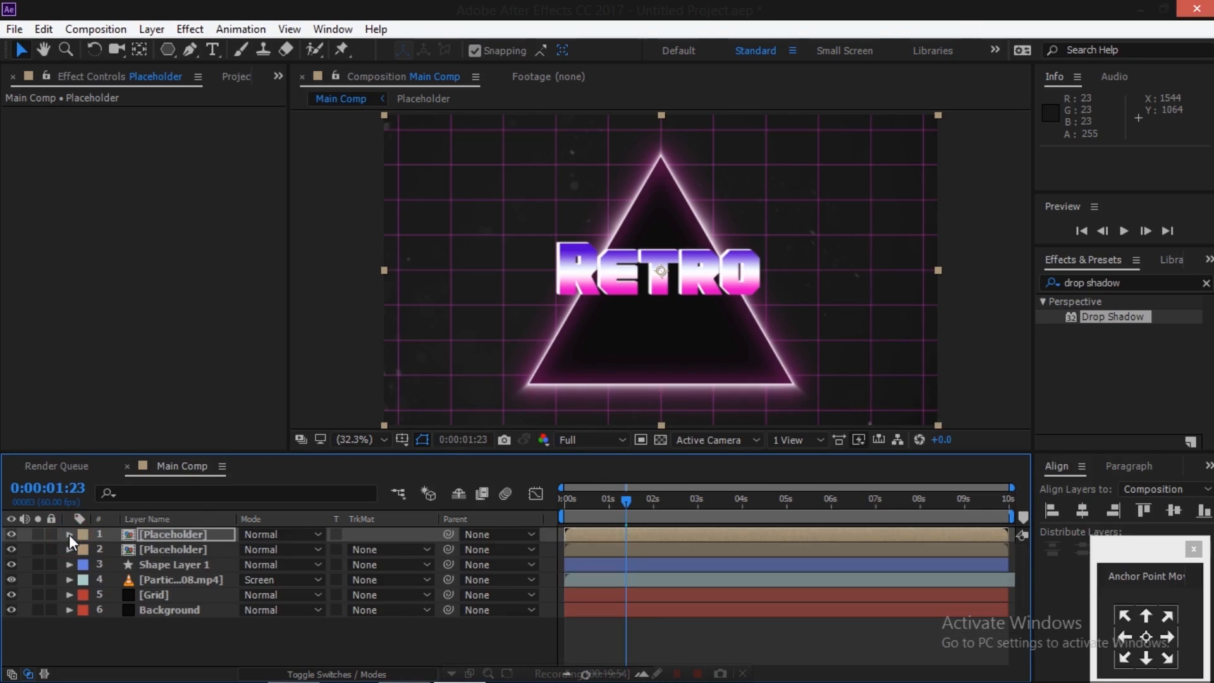
pyautogui.keyDown('shift'); pyautogui.click(175, 548); pyautogui.keyUp('shift')
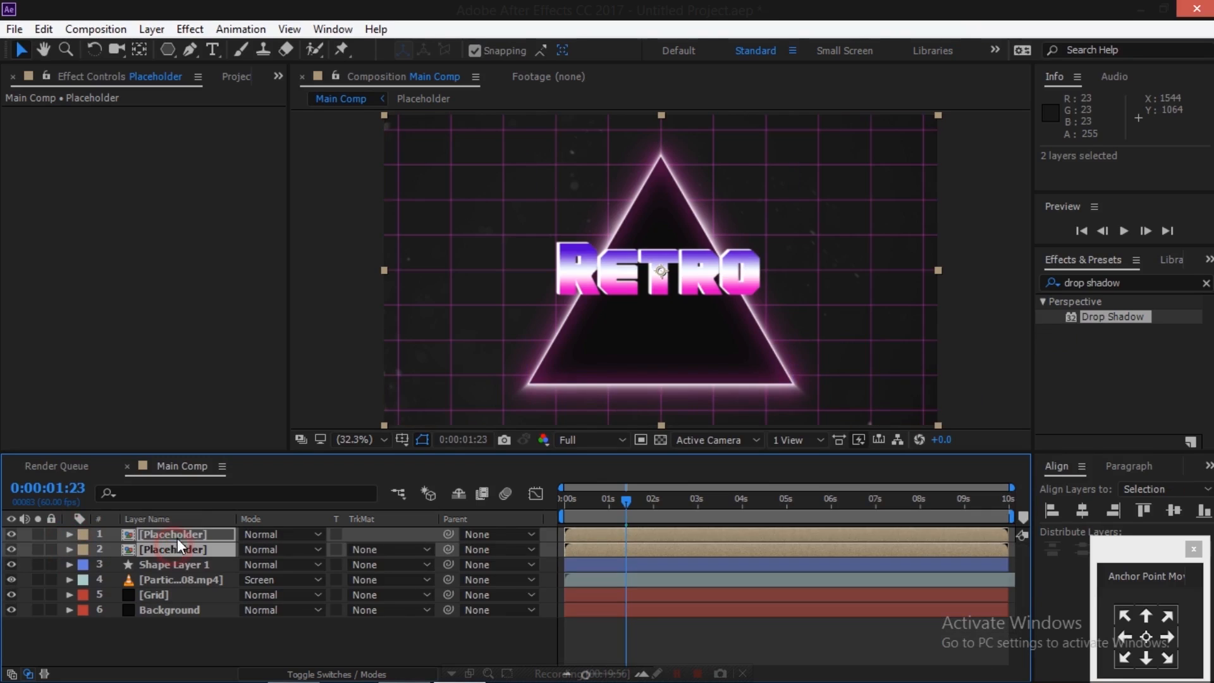
pyautogui.rightClick(184, 542)
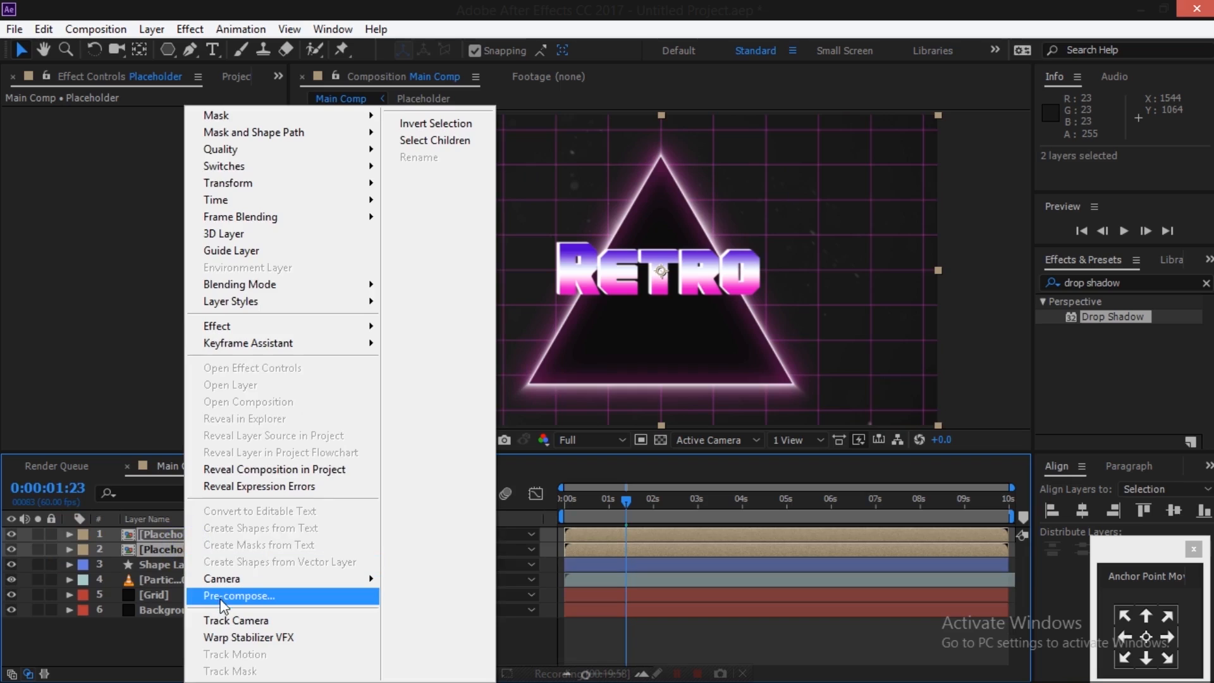
pyautogui.click(225, 597)
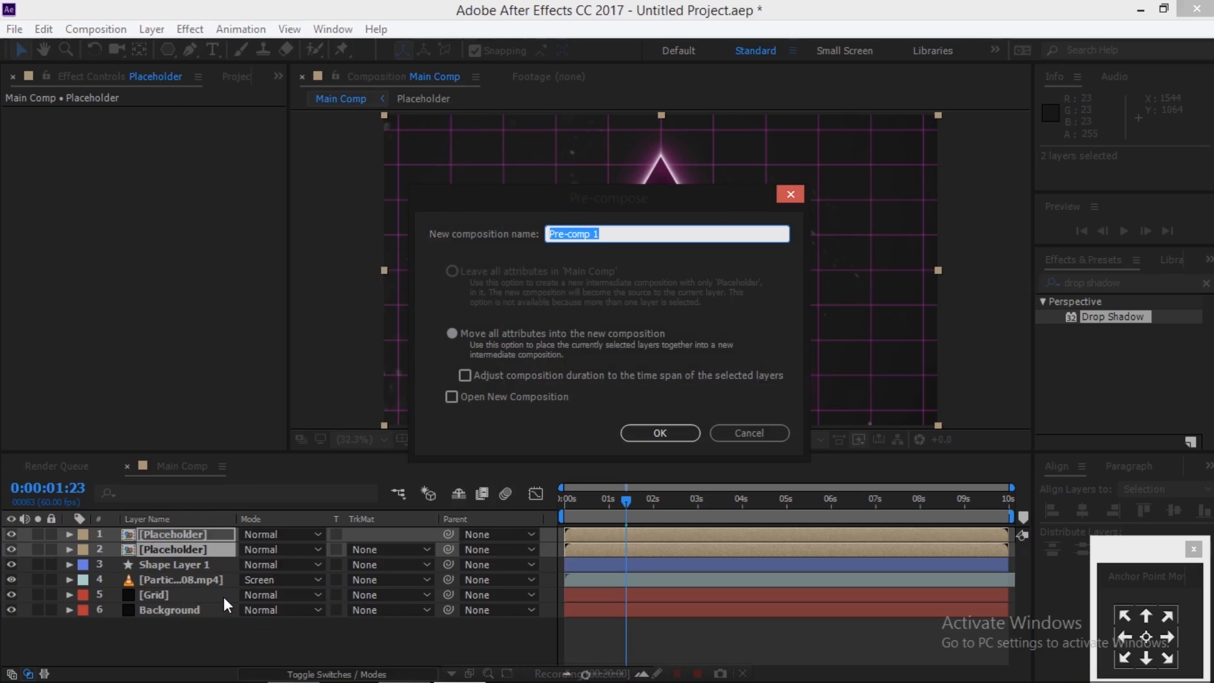
pyautogui.write('Text')
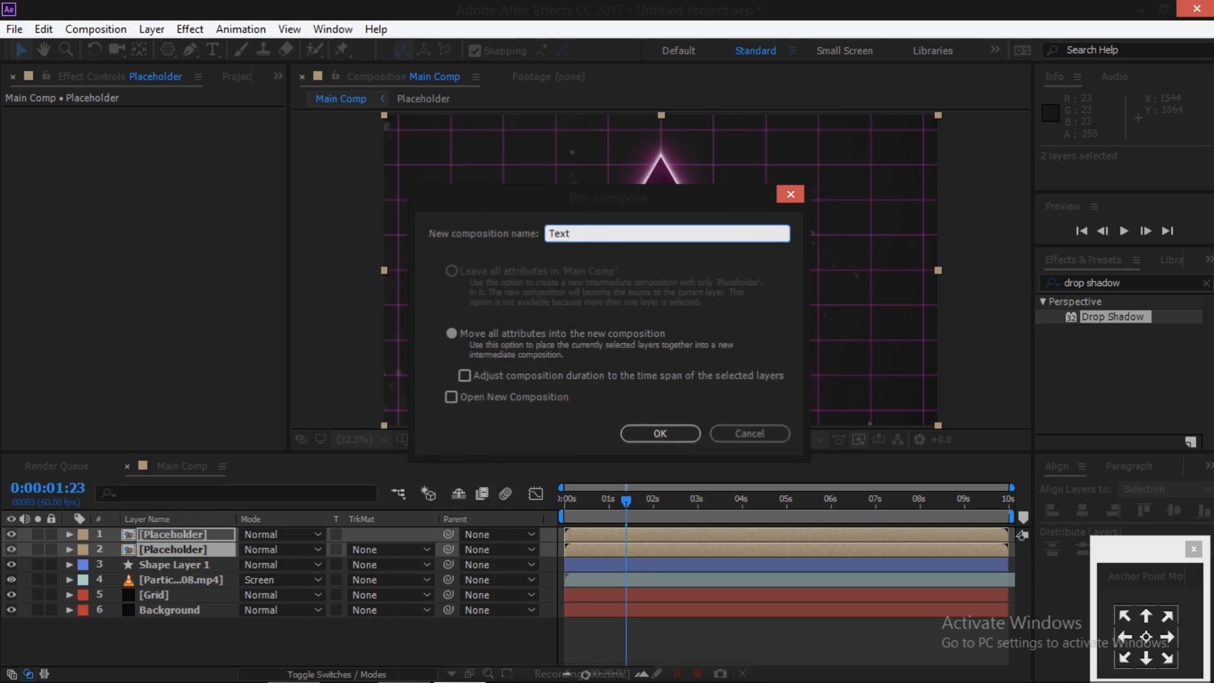
pyautogui.press('Return')
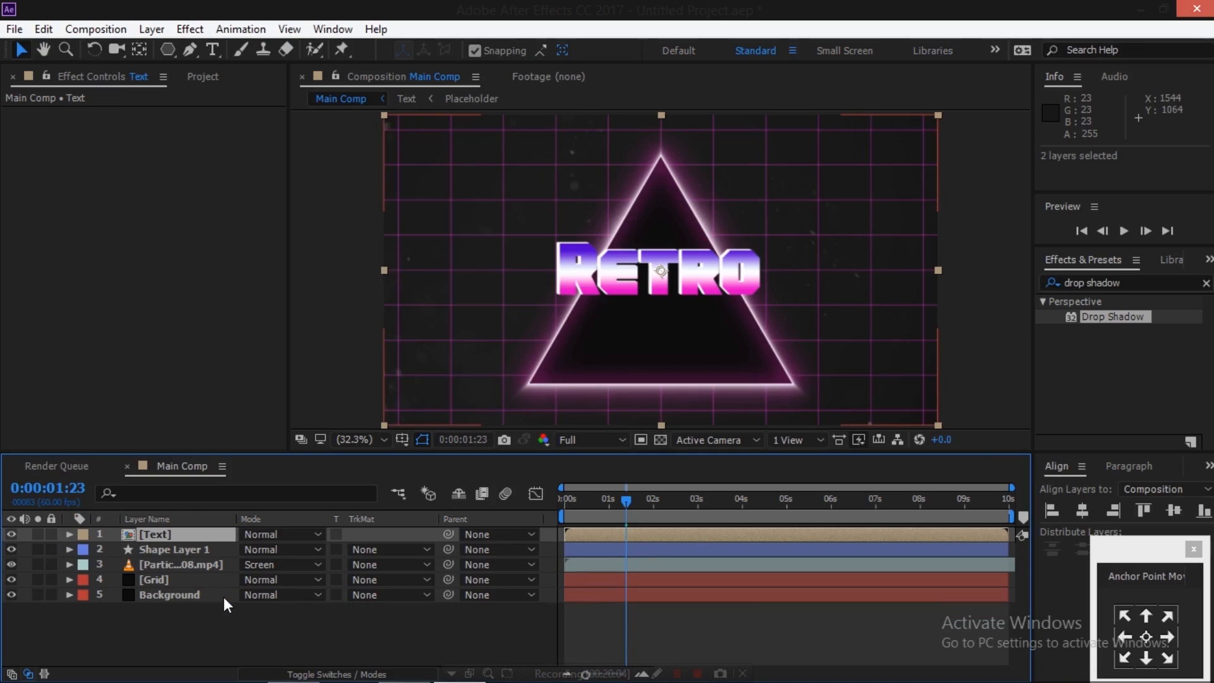
# Make the Text layer 3D and set a Position keyframe at 0:00:02:00.
pyautogui.click(318, 672)
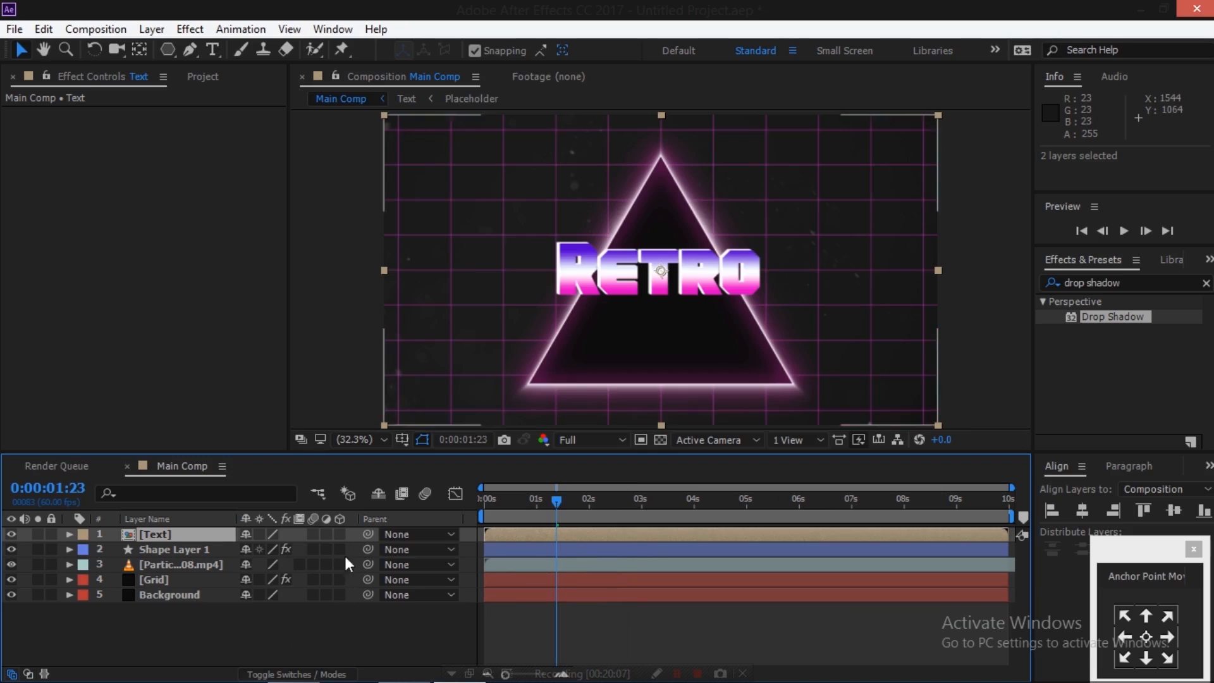
pyautogui.click(340, 534)
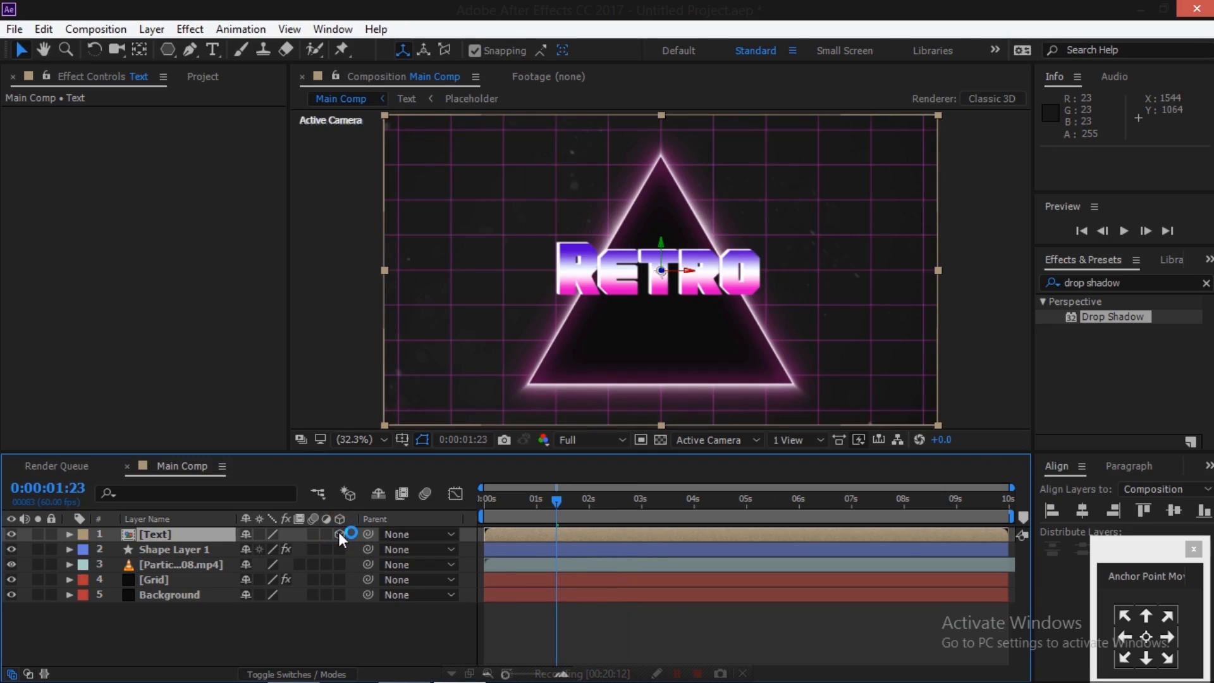
pyautogui.click(589, 506)
pyautogui.click(1147, 230)
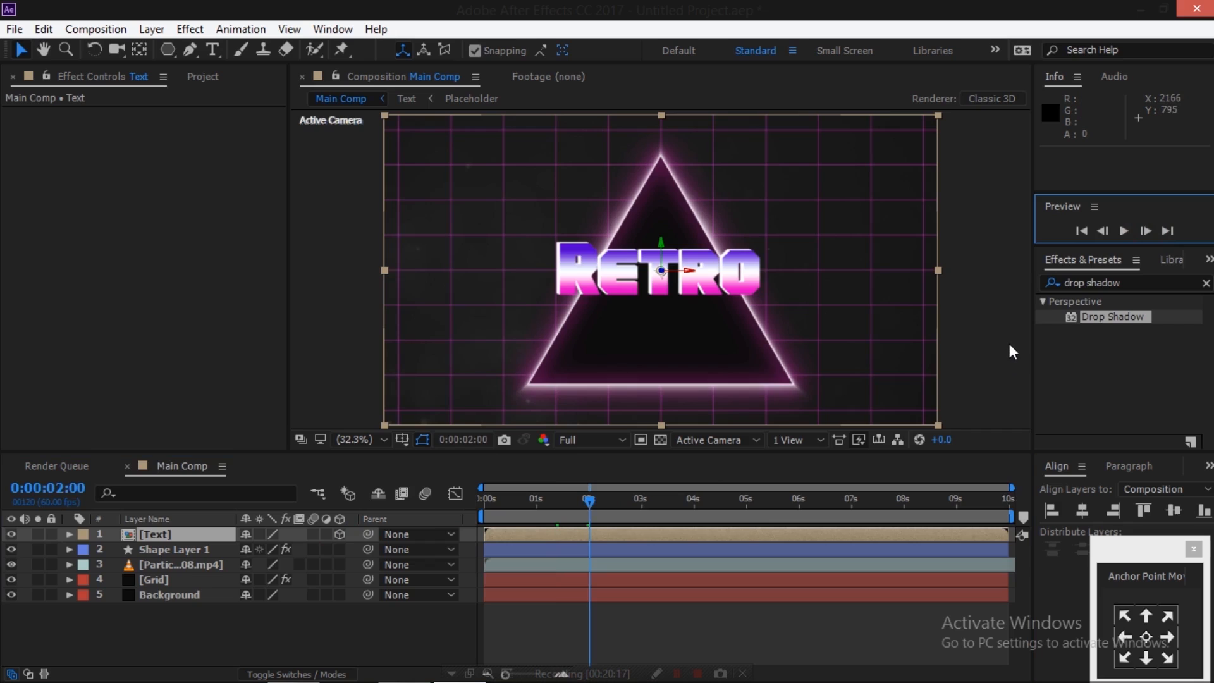
pyautogui.press('p')
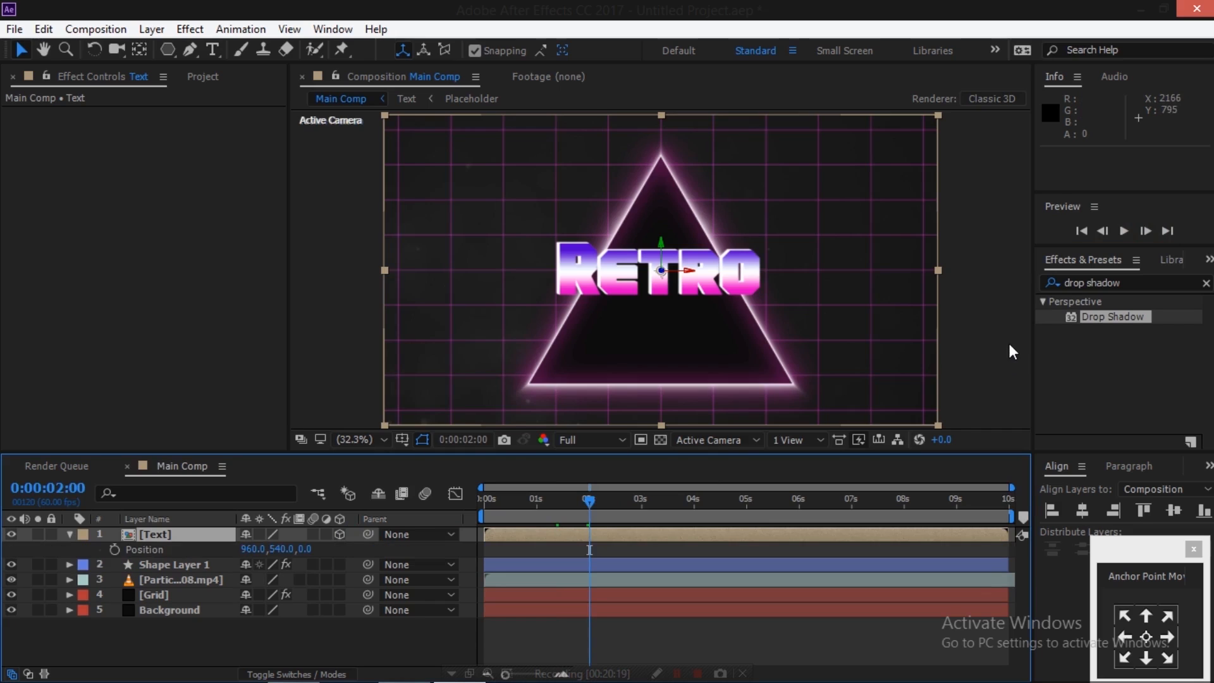
pyautogui.click(115, 549)
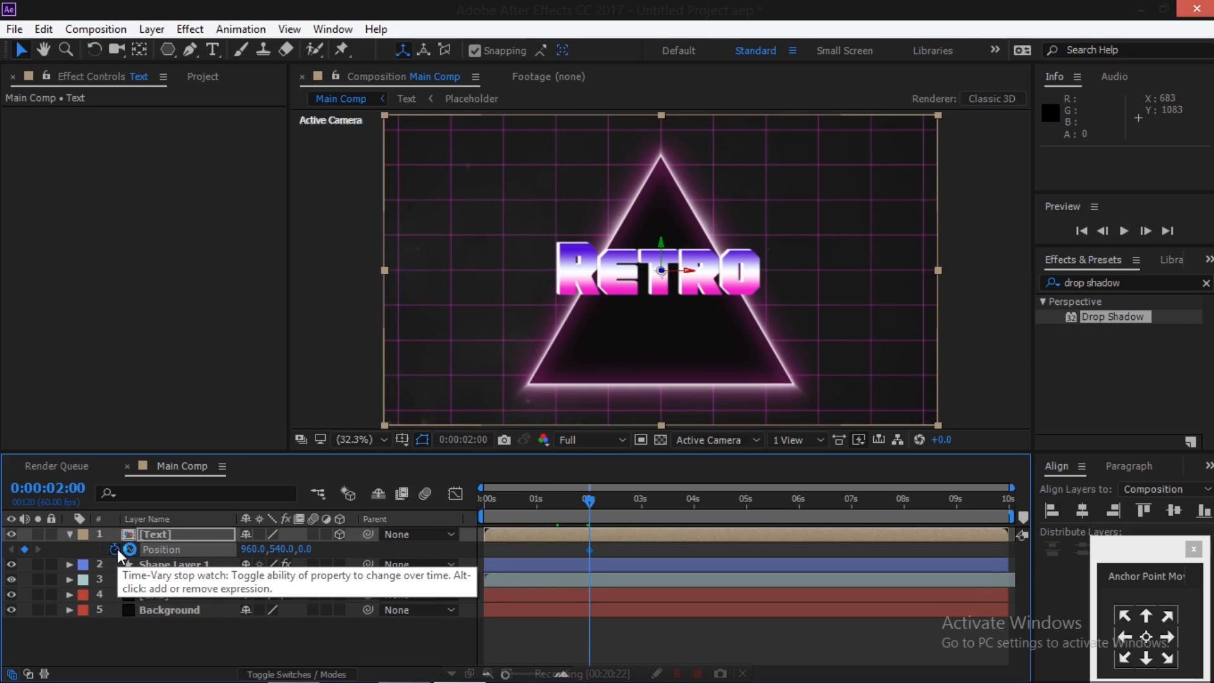
# At 0:00:00:30, set the Text layer's Z position to -2767 for a starting keyframe.
pyautogui.click(511, 501)
pyautogui.click(1108, 230)
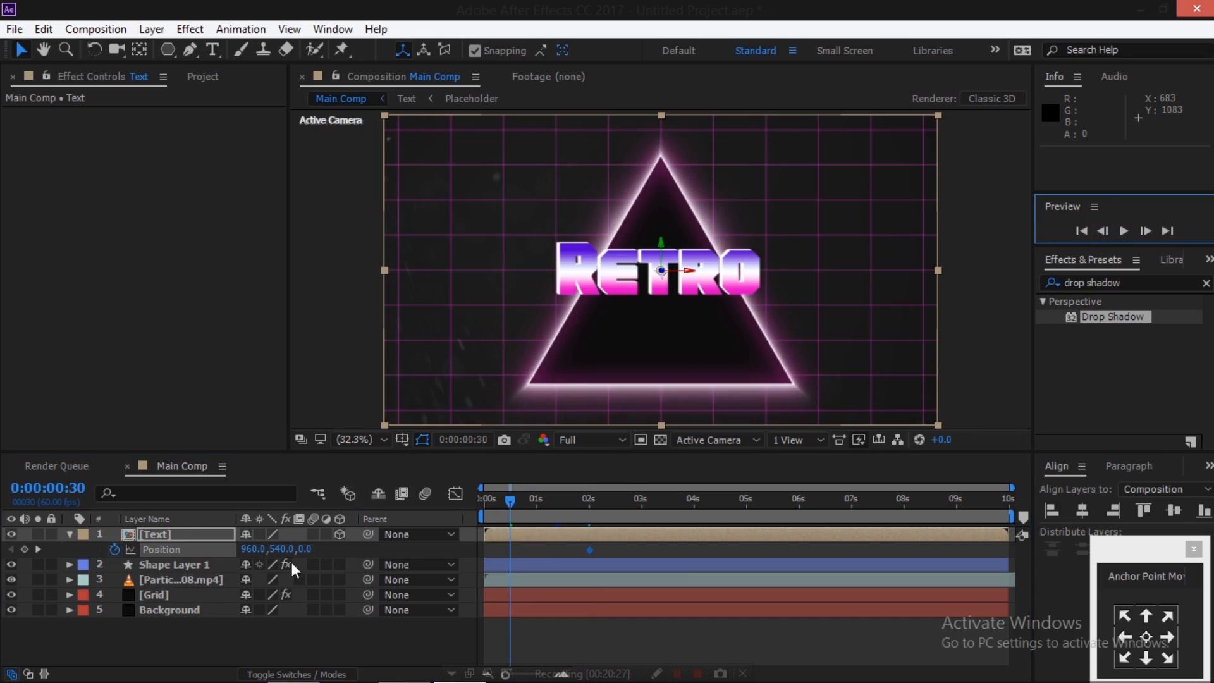
pyautogui.moveTo(306, 549); pyautogui.dragTo(116, 549)
# Apply Easy Ease to both Position keyframes and enable motion blur for the Text layer and the composition.
pyautogui.moveTo(628, 554); pyautogui.dragTo(457, 552)
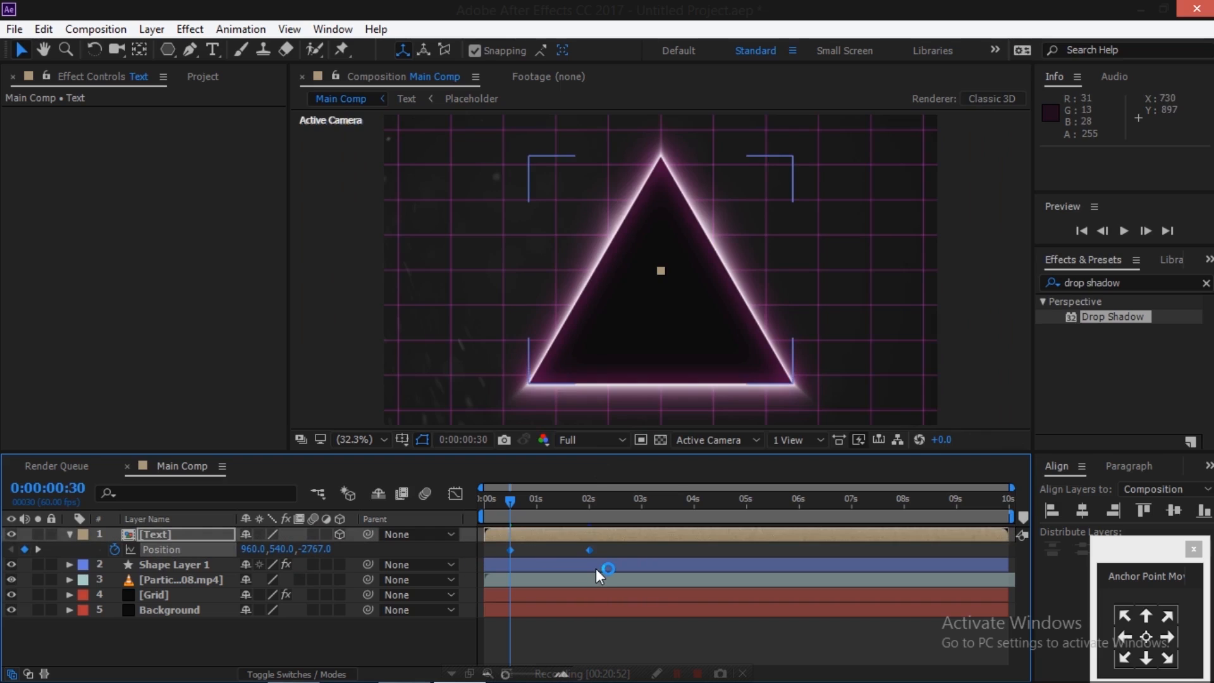
pyautogui.press('F9')
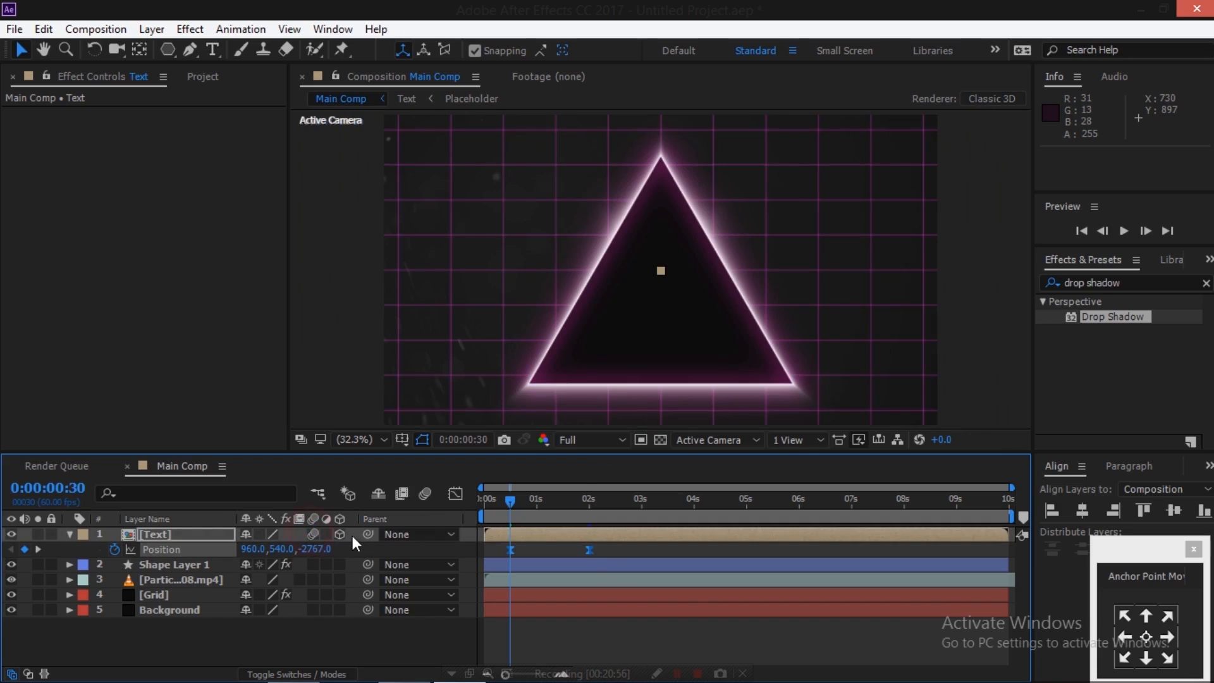
pyautogui.click(421, 498)
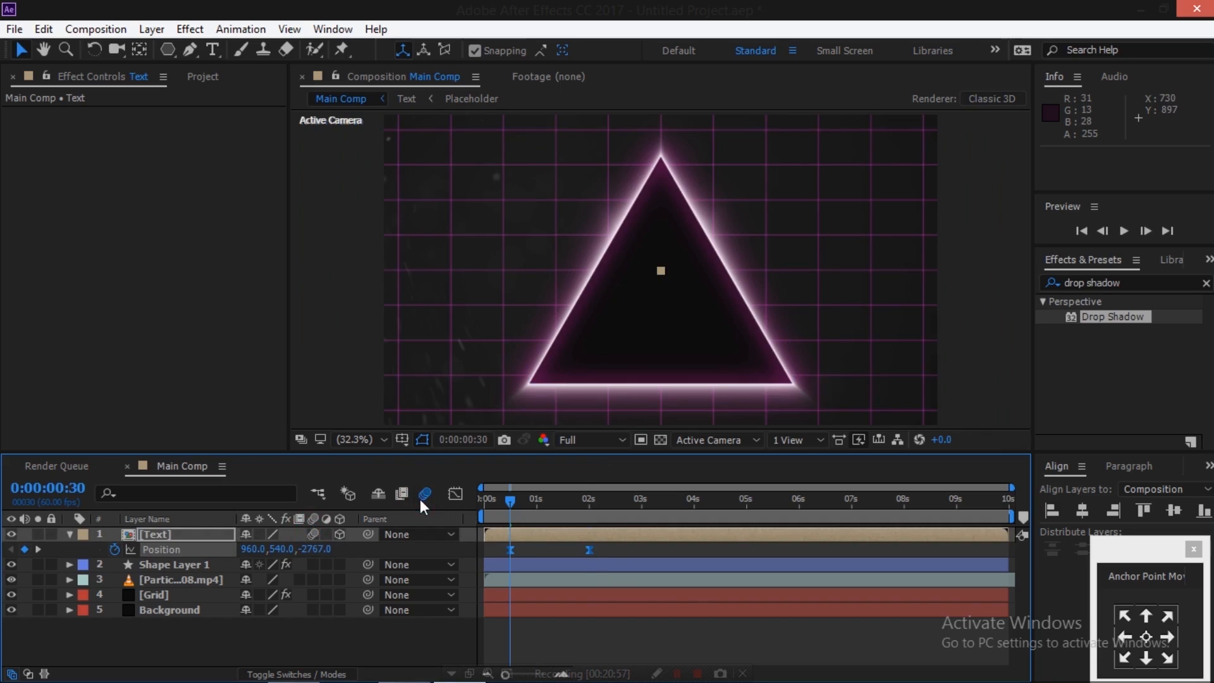
# Reshape the Text layer's position speed graph by extending the last keyframe's influence toward the first, giving an early speed peak.
pyautogui.click(455, 493)
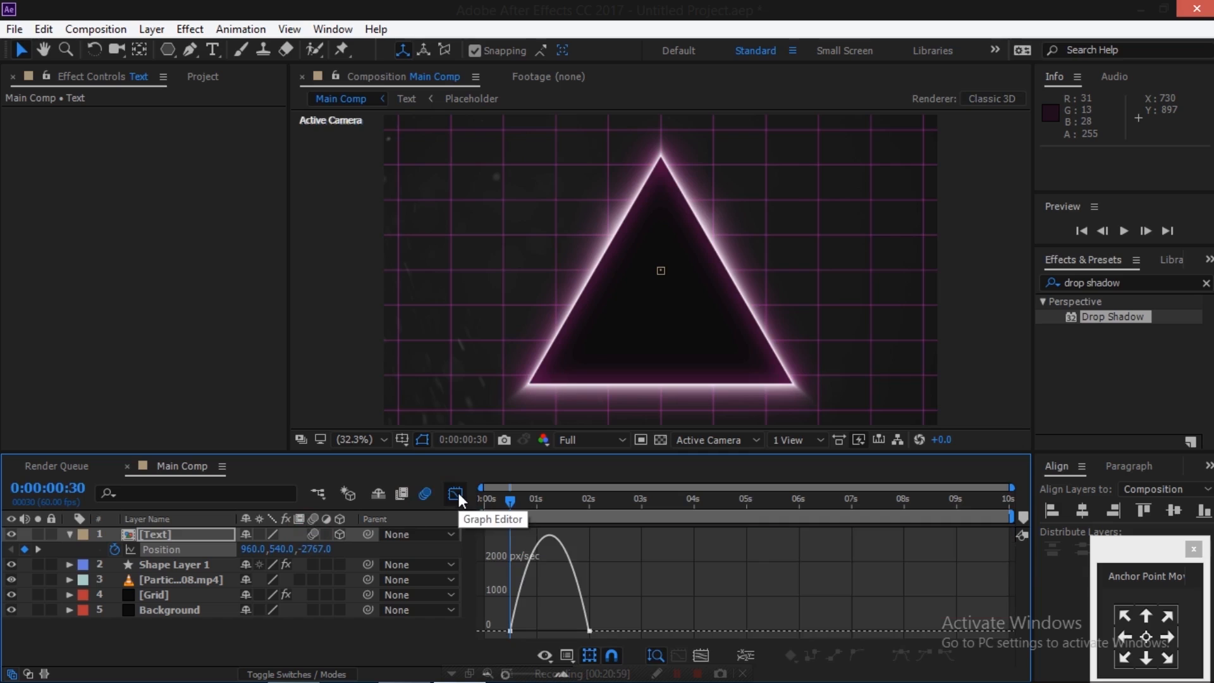
pyautogui.rightClick(606, 576)
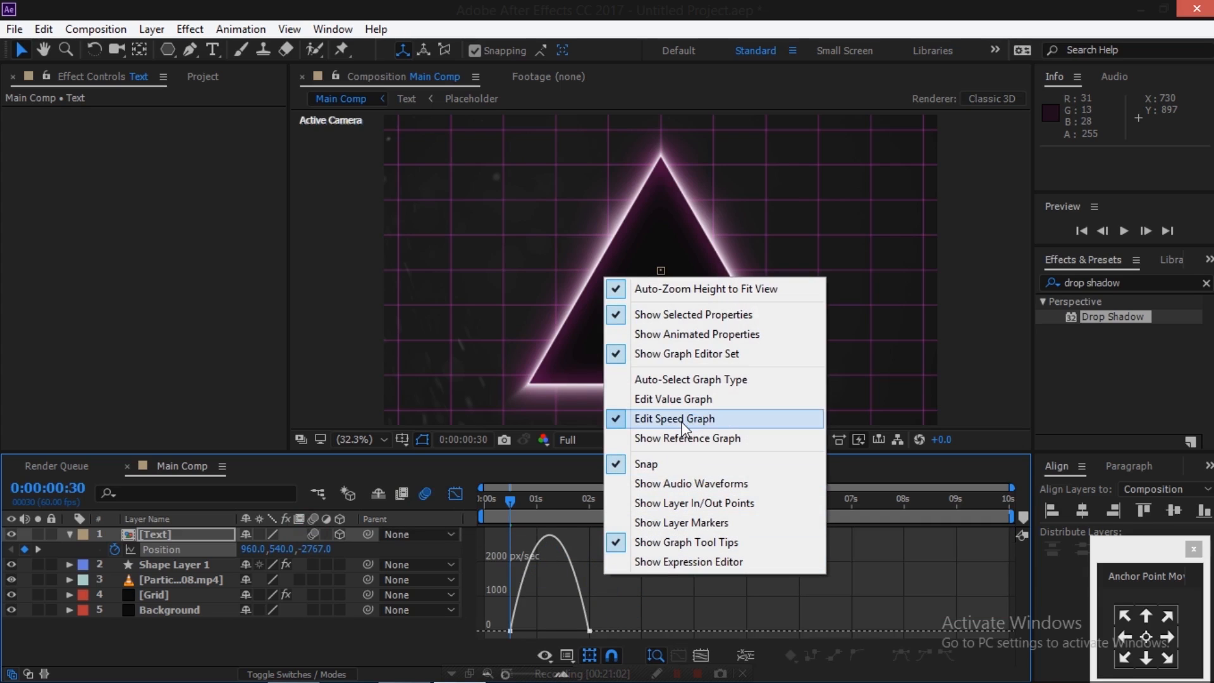
pyautogui.click(652, 545)
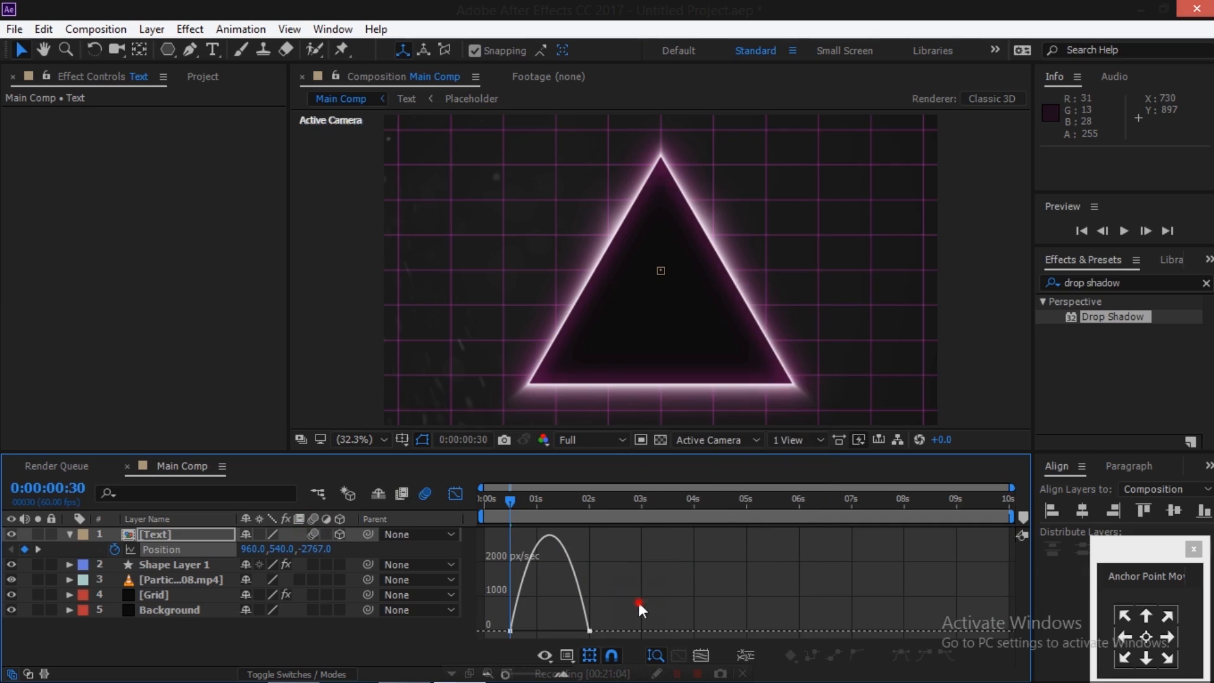
pyautogui.click(586, 632)
pyautogui.moveTo(561, 632); pyautogui.dragTo(529, 629)
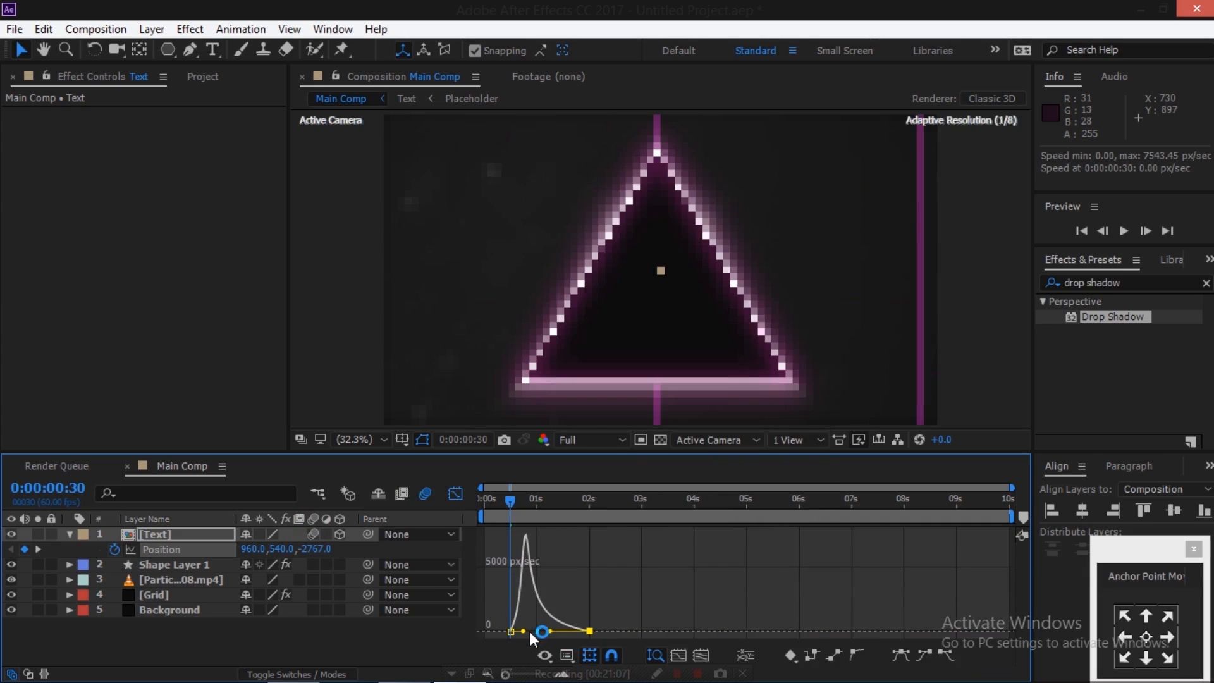
pyautogui.click(455, 492)
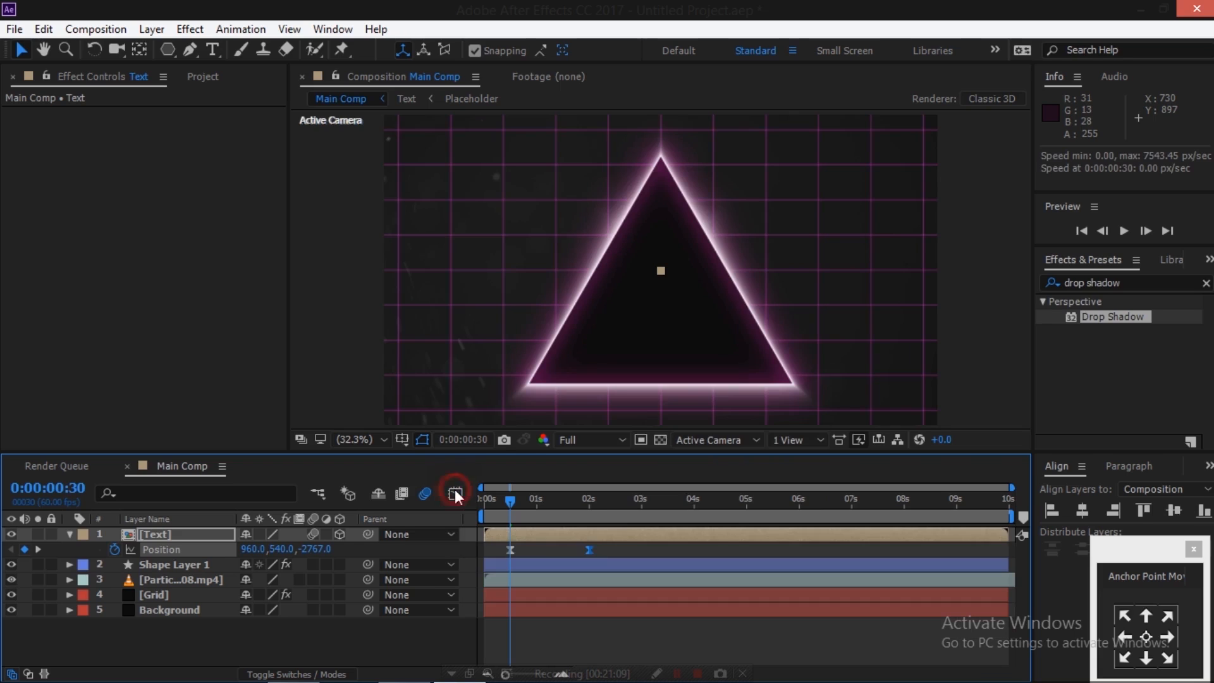
# Move the current time to 0:00:02:11 and add a new adjustment layer above the Text layer.
pyautogui.click(598, 509)
pyautogui.click(646, 627)
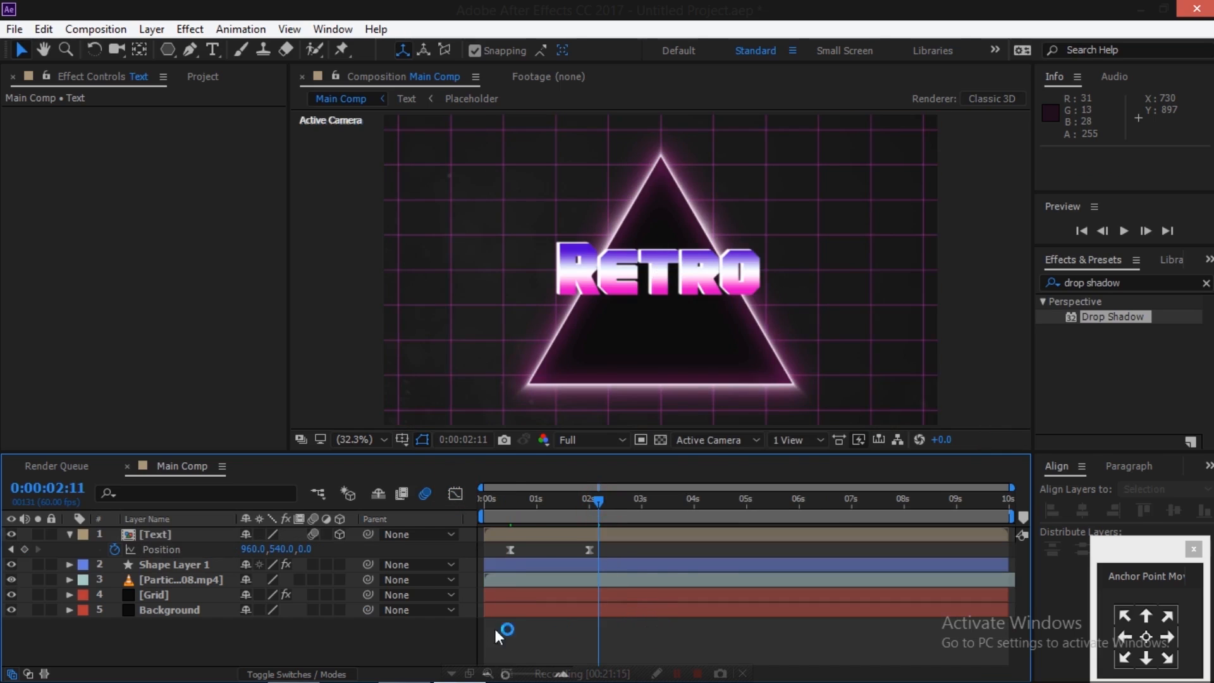
pyautogui.rightClick(234, 648)
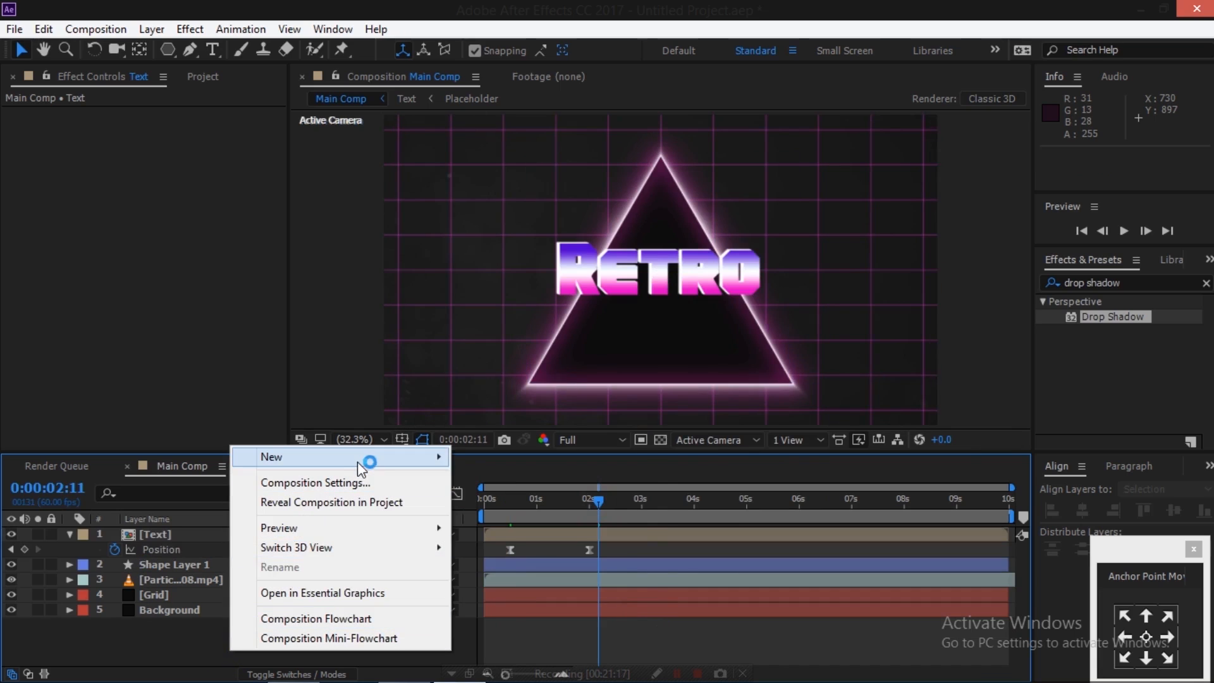
pyautogui.moveTo(358, 462)
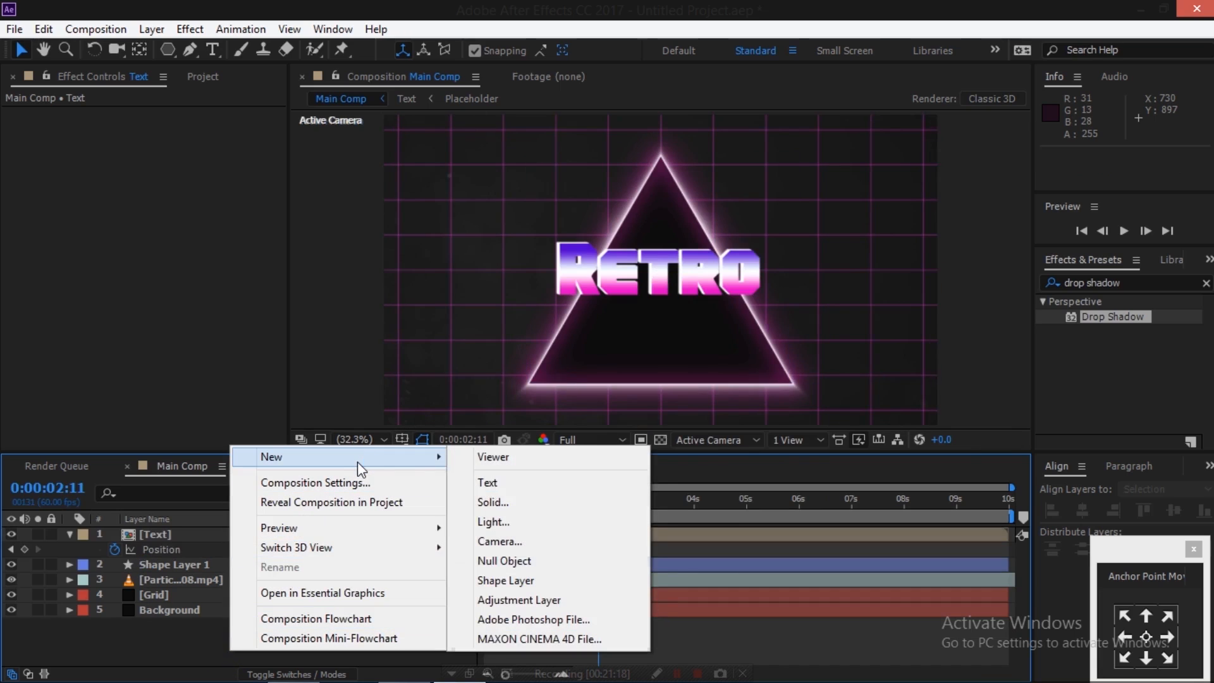
pyautogui.click(535, 601)
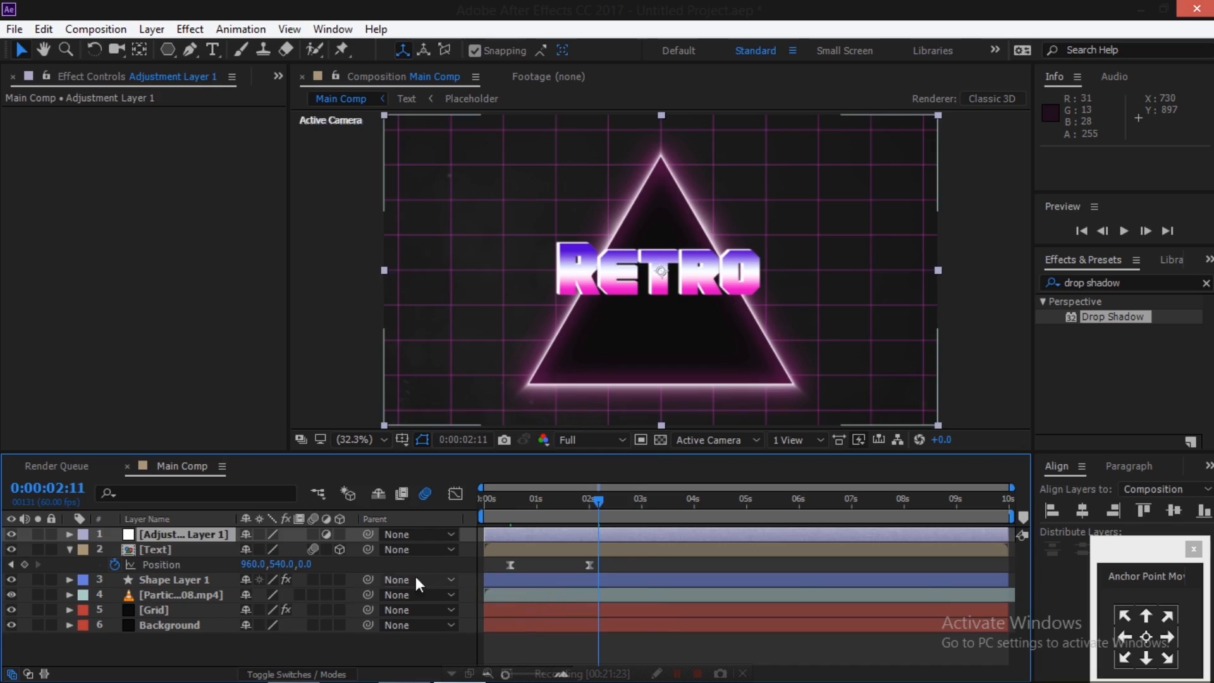
# Find the CC Vignette effect and apply it to the adjustment layer.
pyautogui.click(1142, 286)
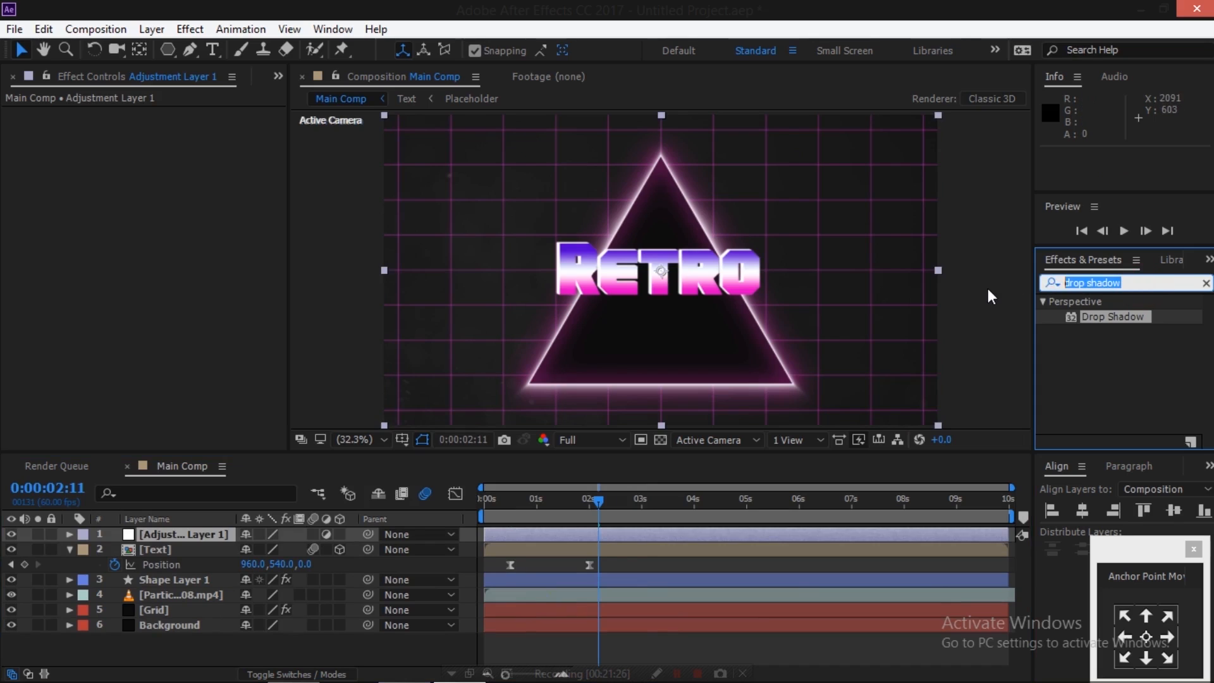
pyautogui.write('c')
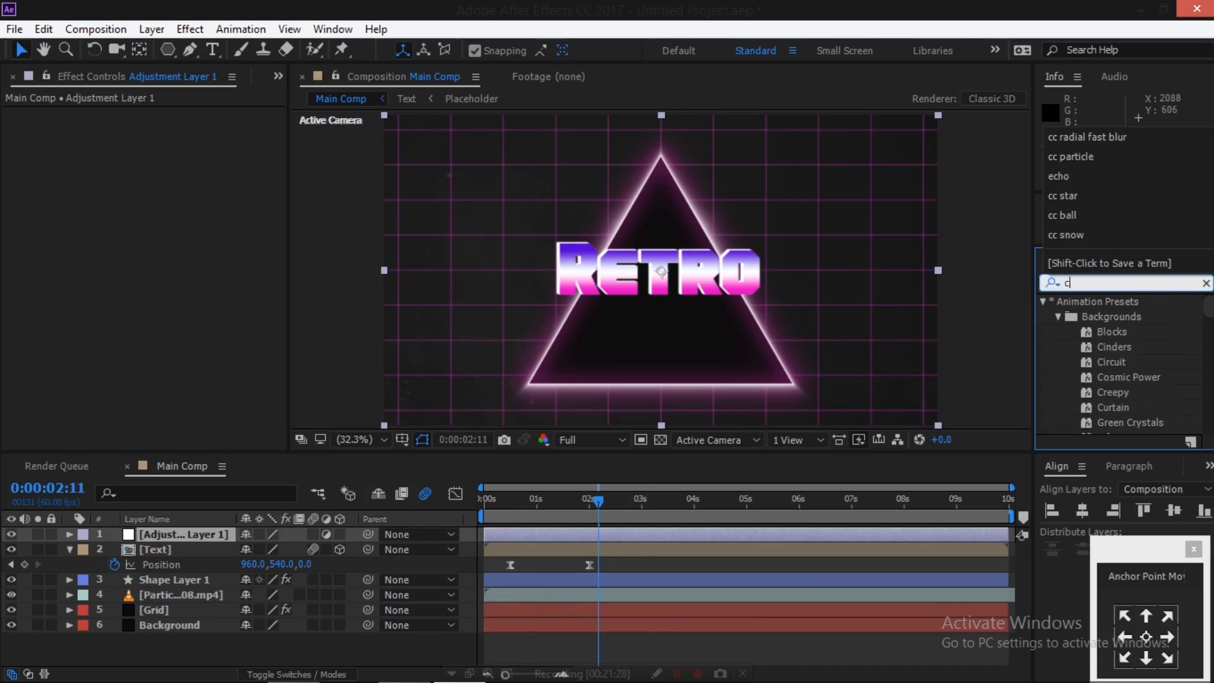
pyautogui.write('c vignette')
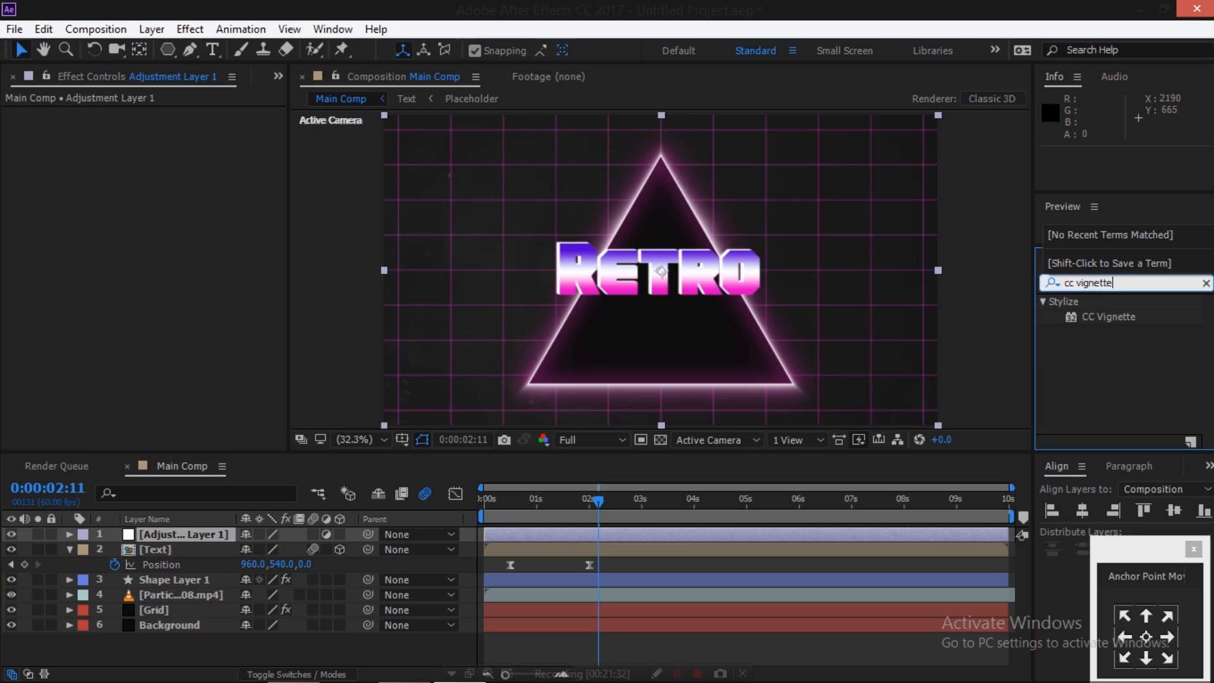
pyautogui.doubleClick(1116, 317)
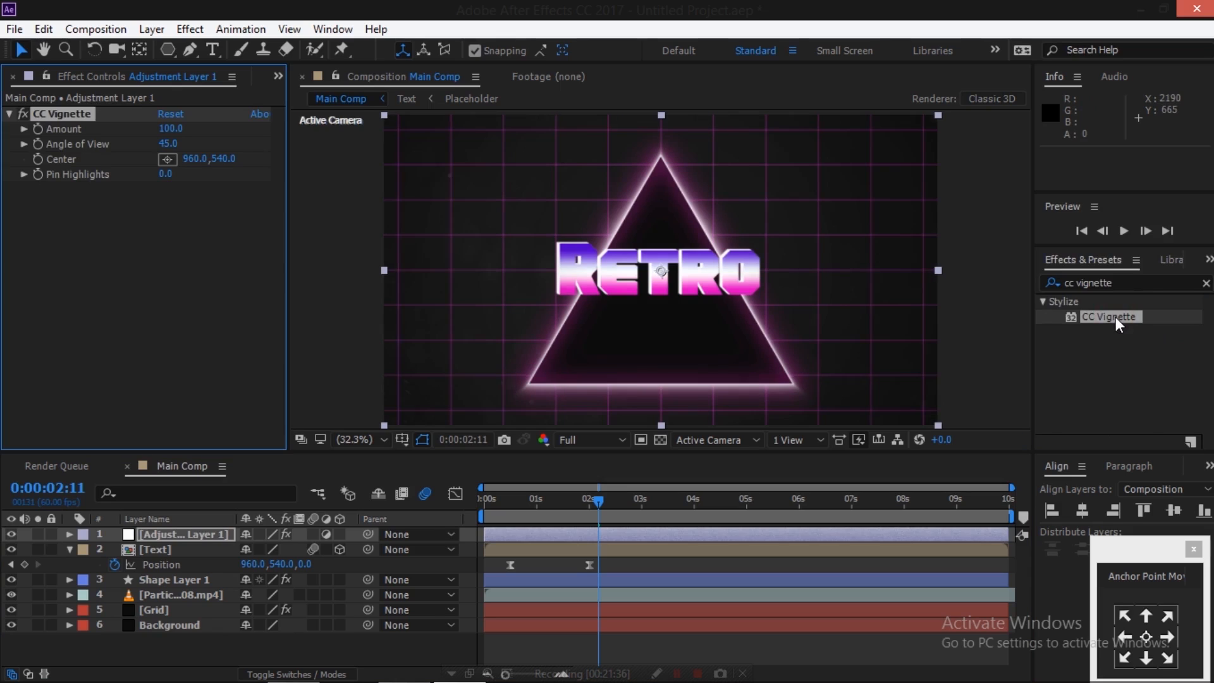
# Set the CC Vignette amount to 220 and its angle of view to 50.
pyautogui.click(171, 129)
pyautogui.write('220')
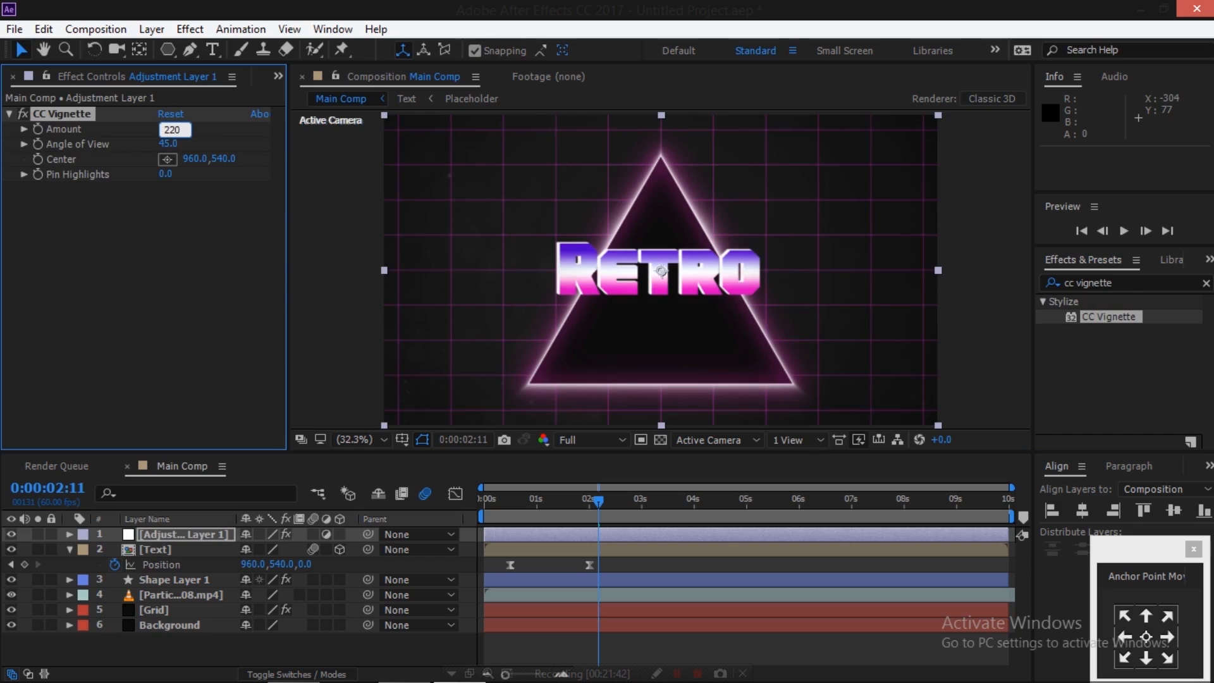
pyautogui.press('Tab')
pyautogui.write('50')
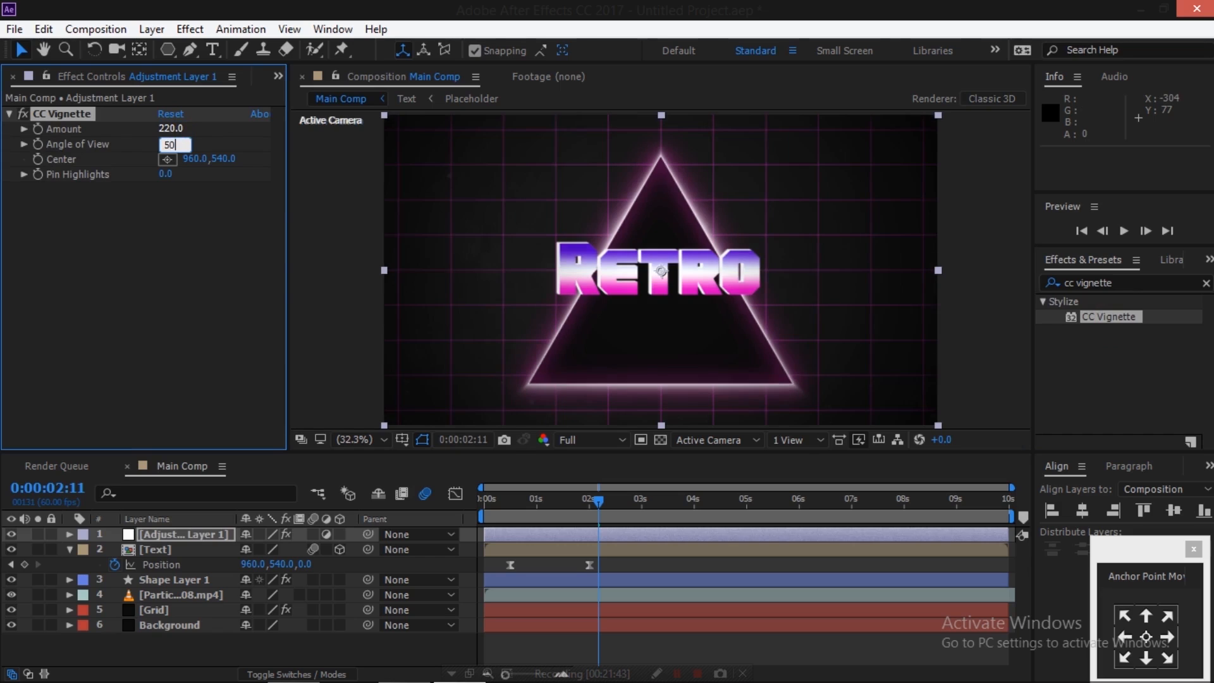
pyautogui.click(186, 259)
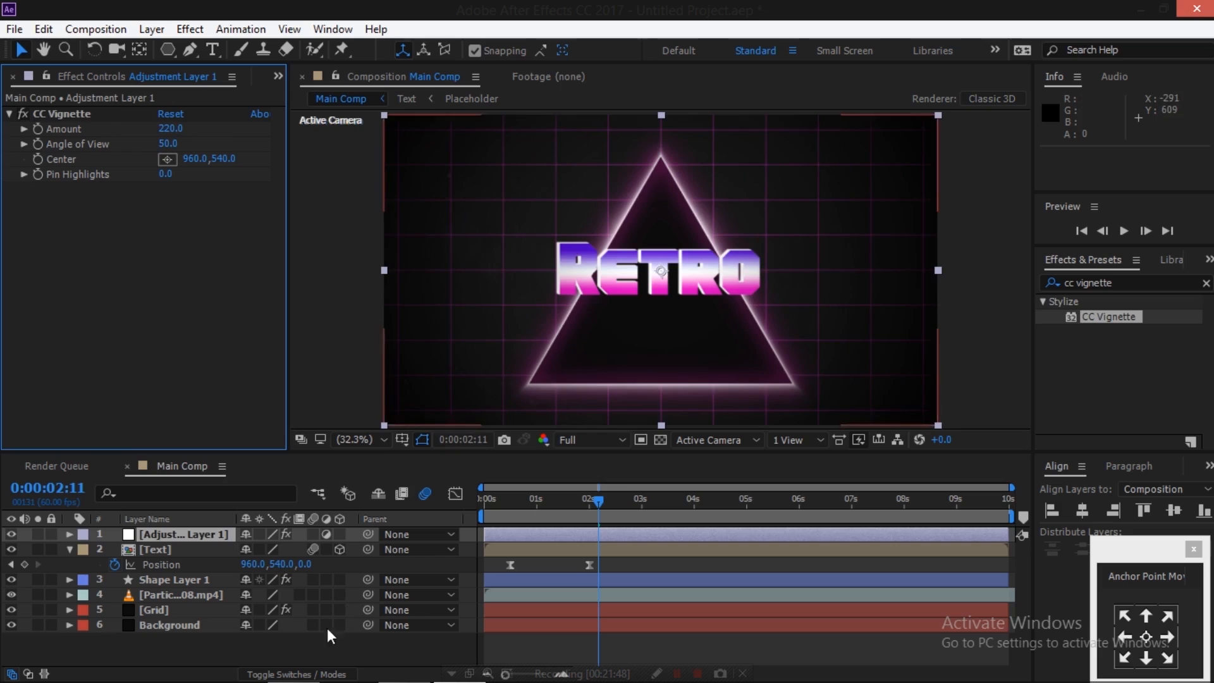
# Add a second adjustment layer at the top of Main Comp and apply the Noise effect to it.
pyautogui.rightClick(244, 645)
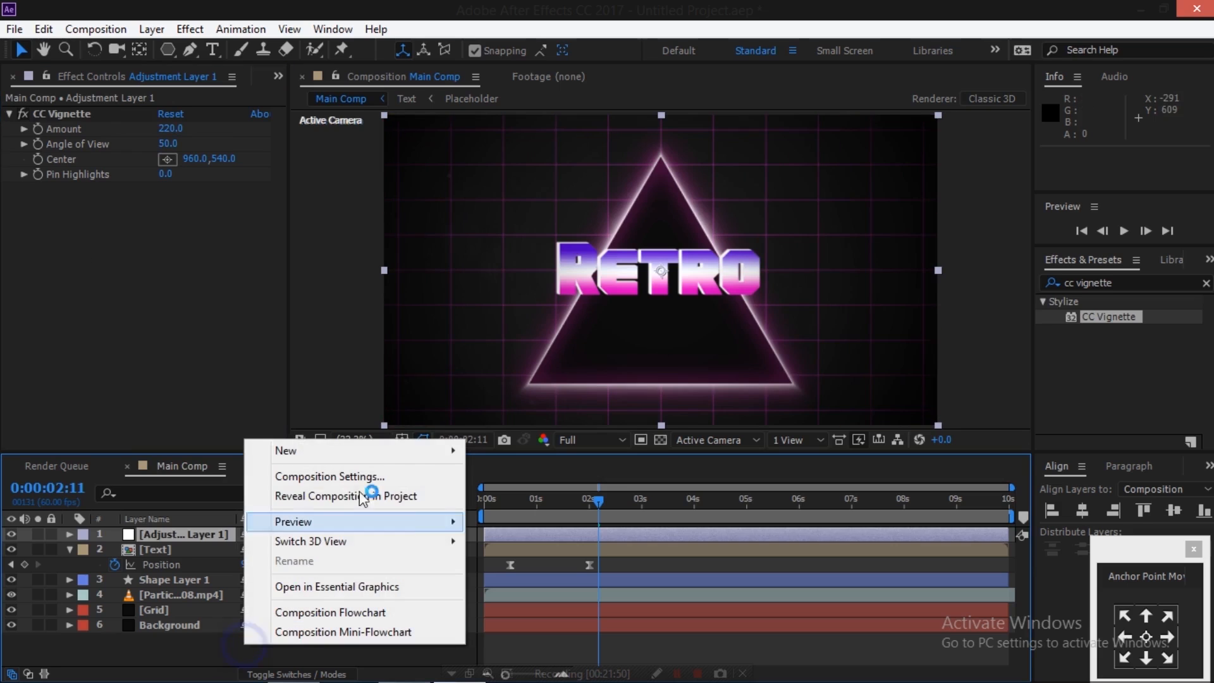
pyautogui.moveTo(430, 450)
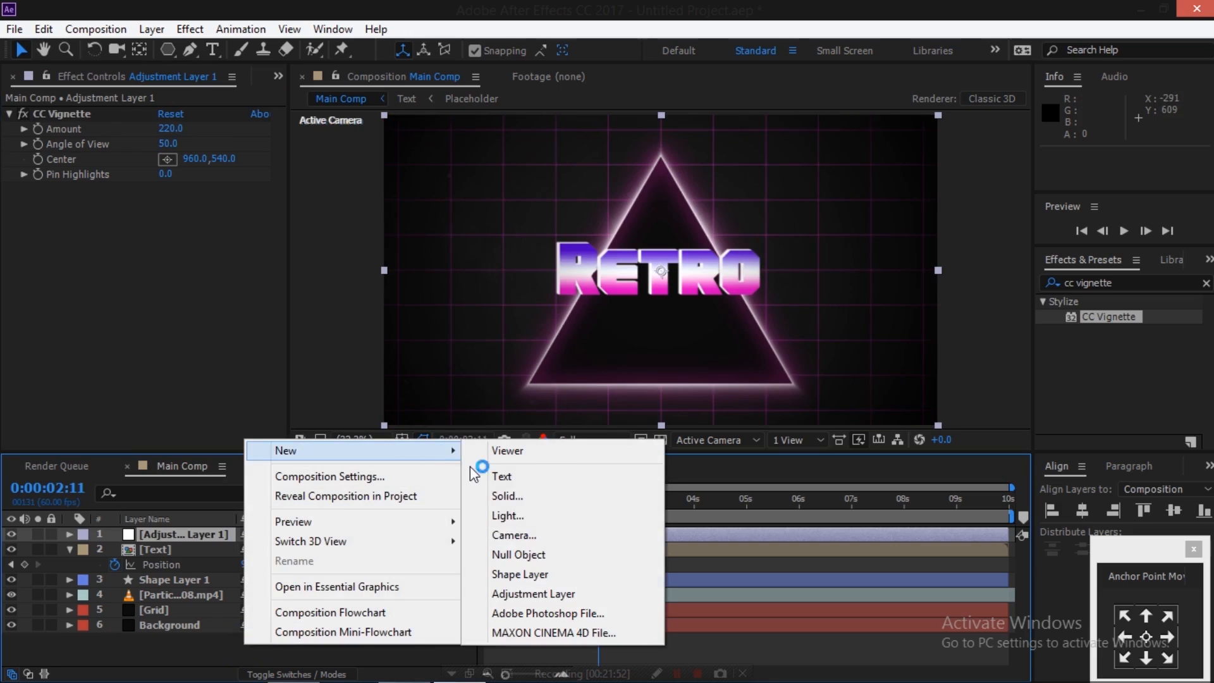
pyautogui.click(542, 594)
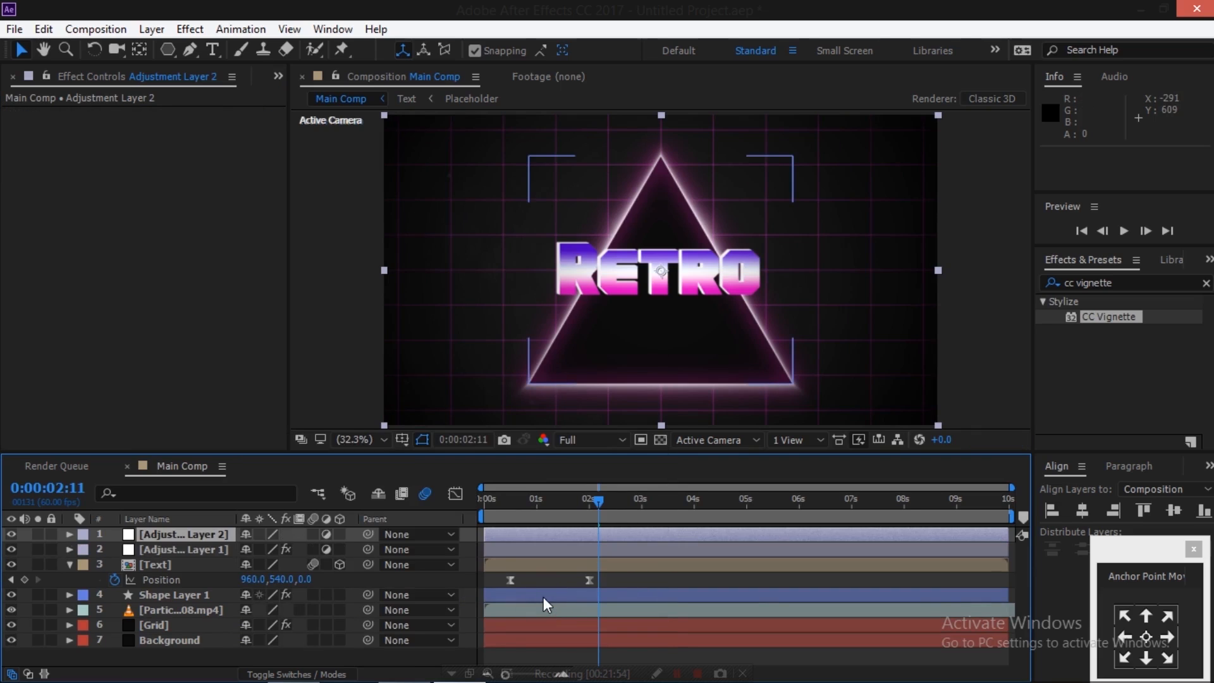
pyautogui.click(1142, 281)
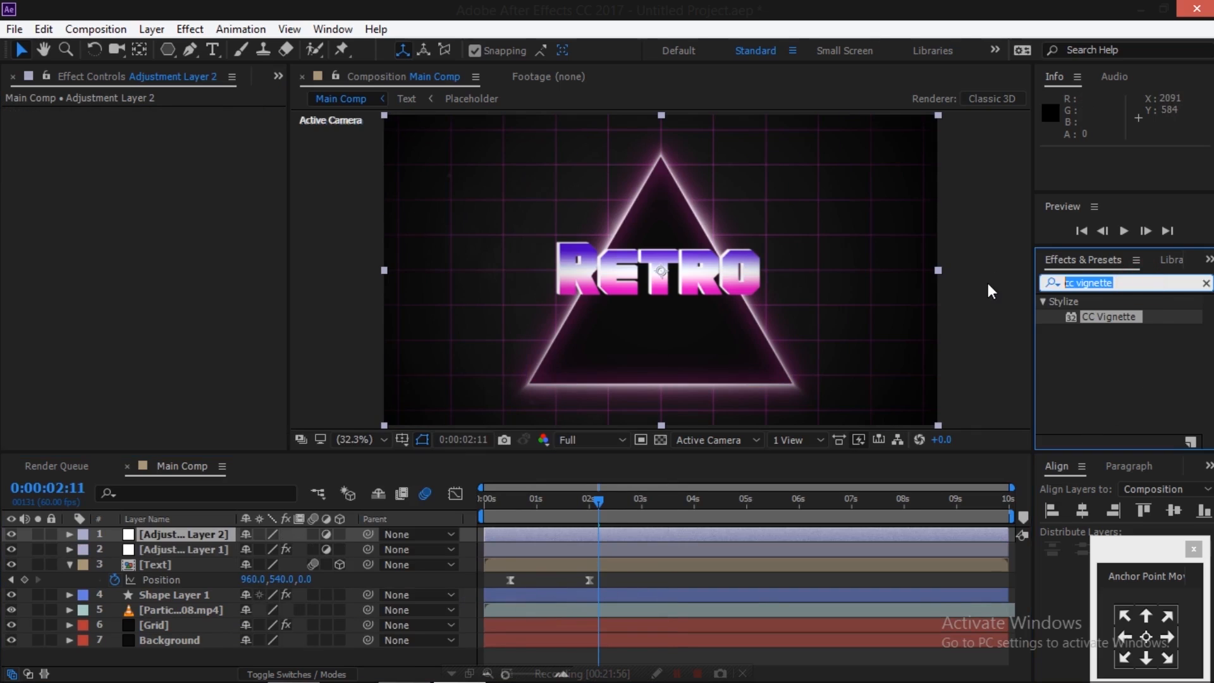
pyautogui.write('noise')
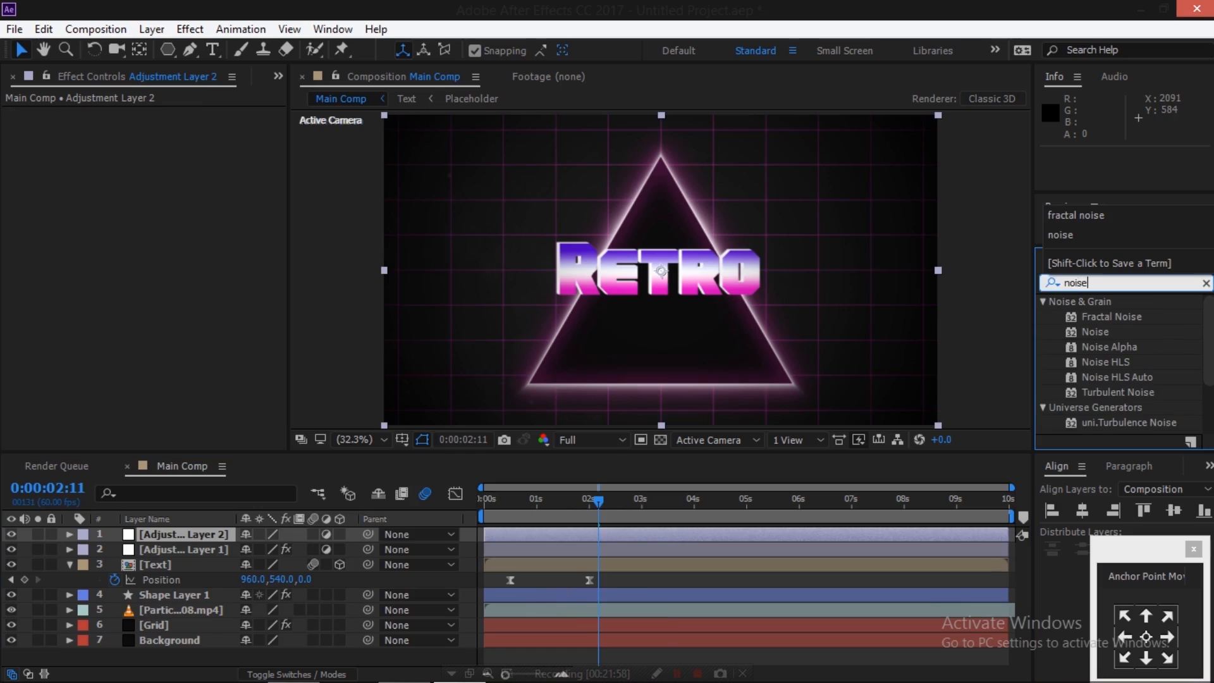
pyautogui.doubleClick(1095, 327)
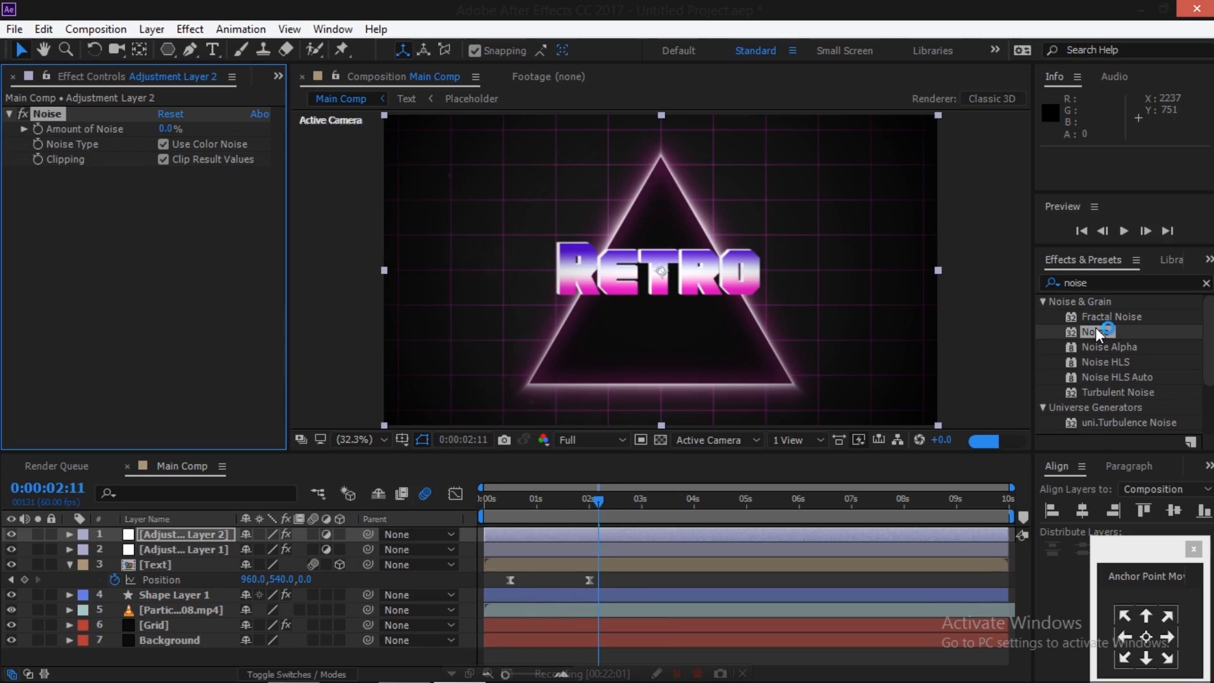
# Set the Noise effect's amount of noise to 10%.
pyautogui.click(166, 129)
pyautogui.write('1')
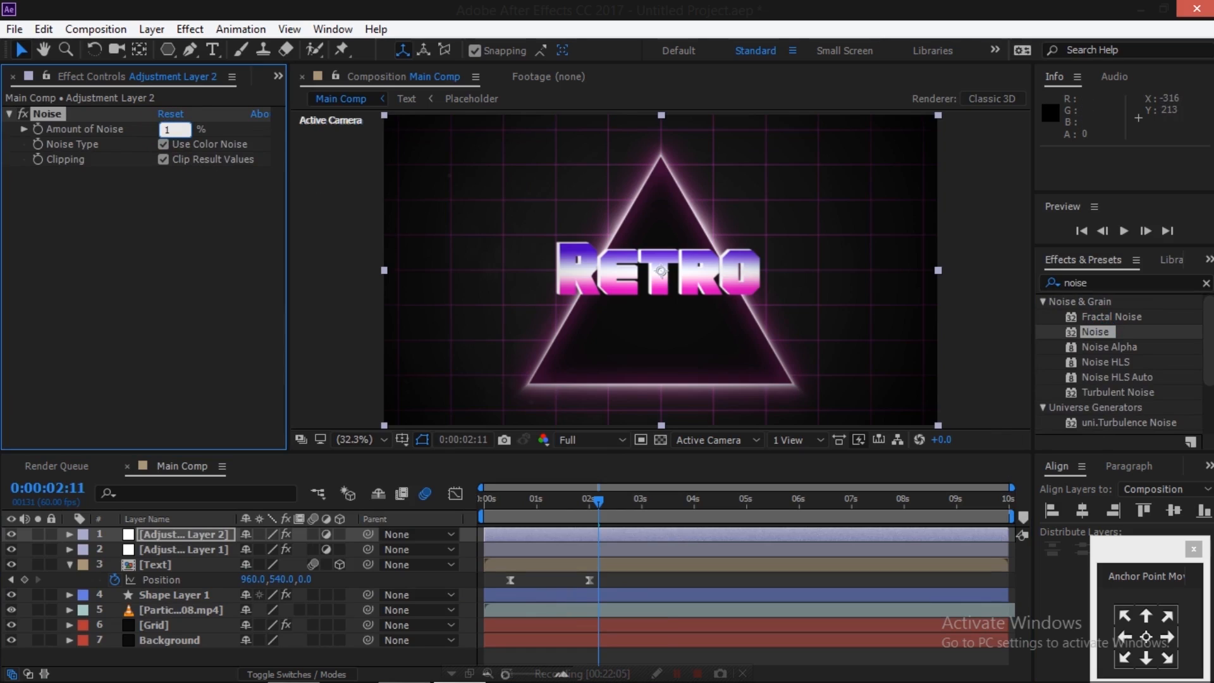
pyautogui.write('0')
pyautogui.press('Return')
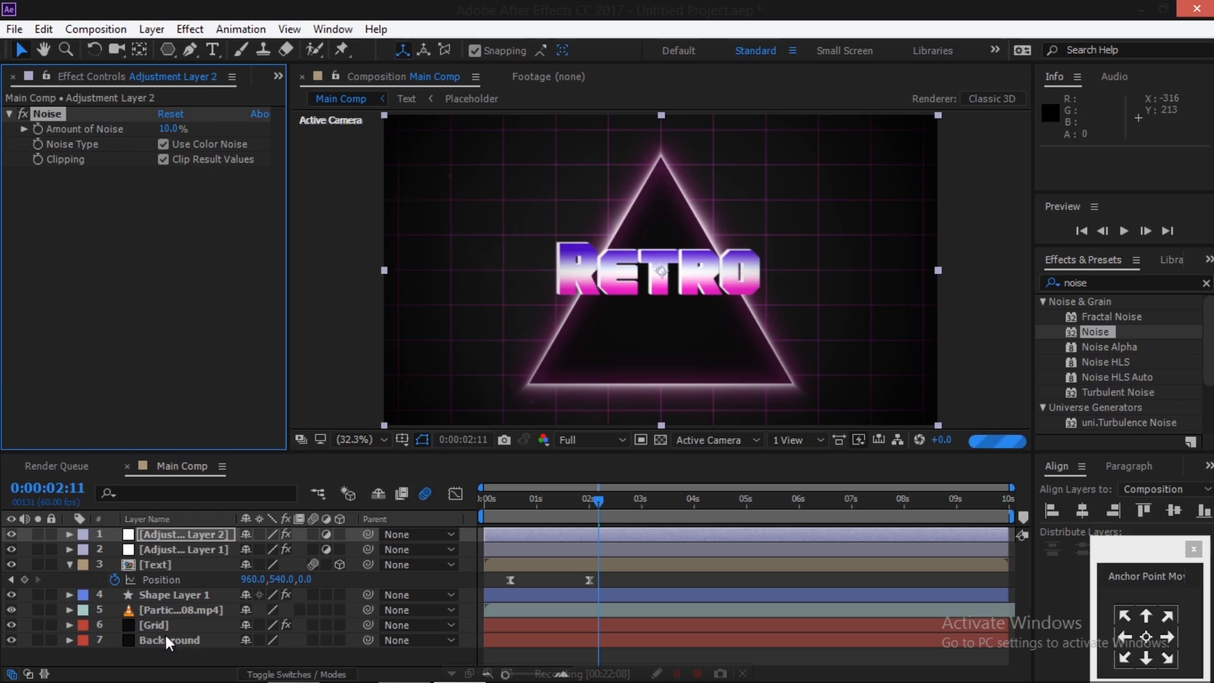
# Add a third adjustment layer at the top of Main Comp and apply the Curves effect to it.
pyautogui.rightClick(198, 655)
pyautogui.moveTo(389, 466)
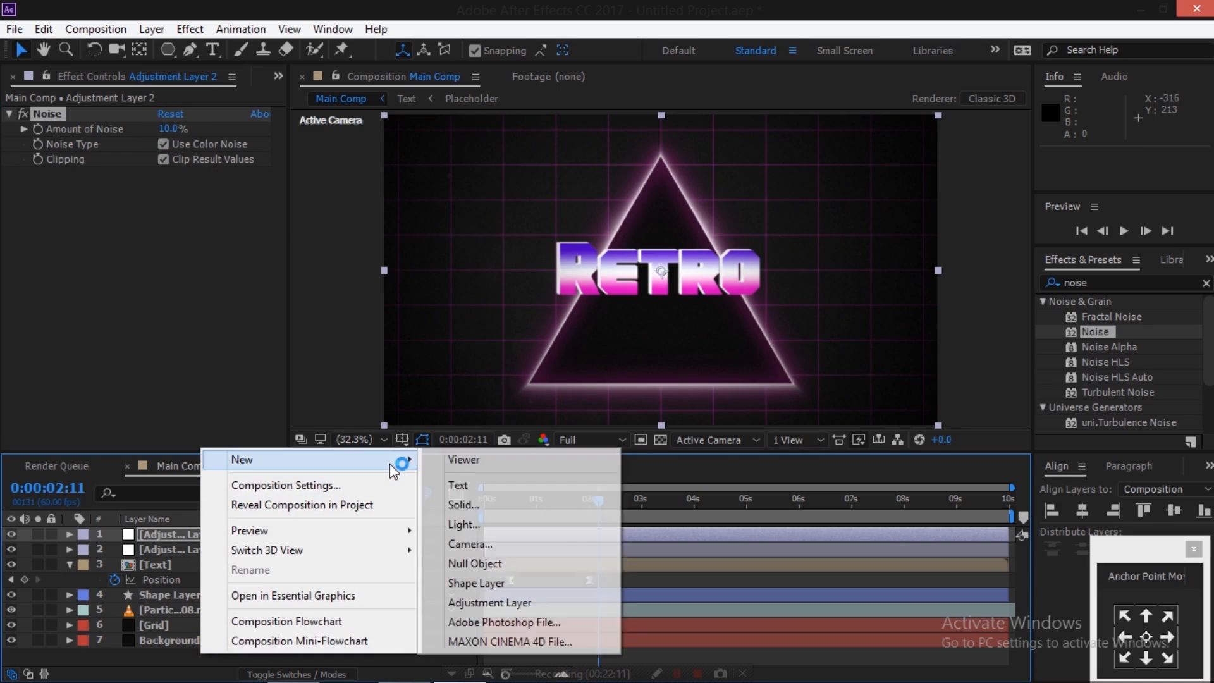
pyautogui.click(490, 603)
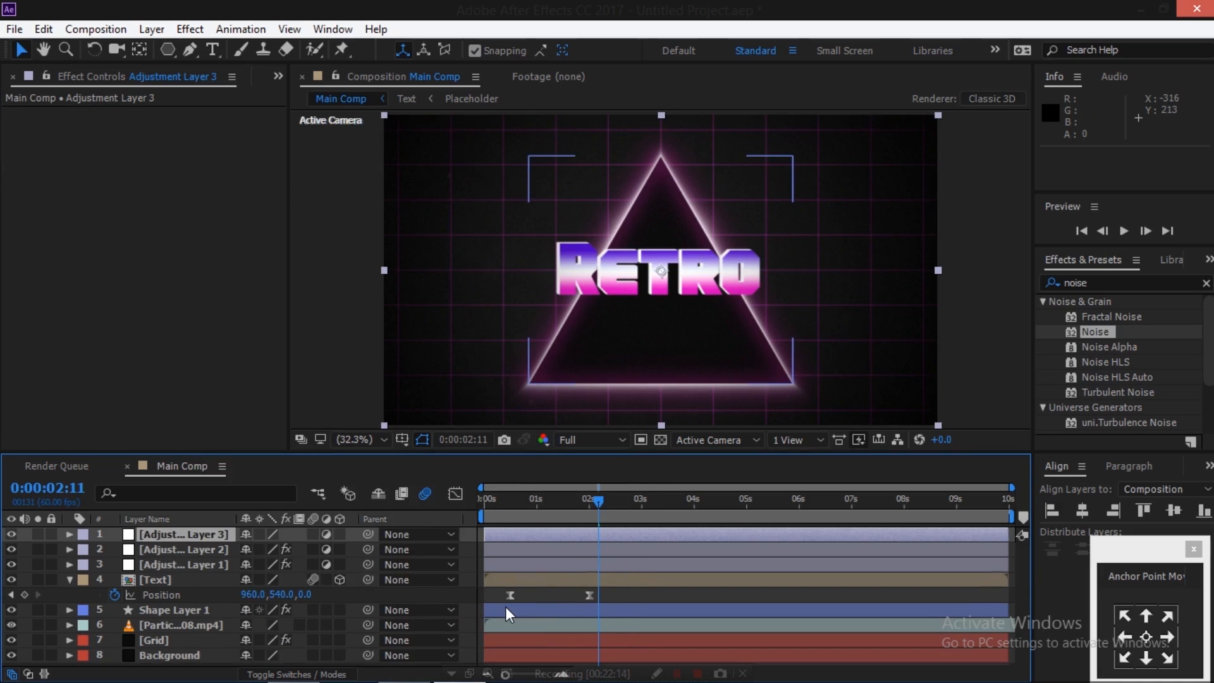
pyautogui.click(1116, 282)
pyautogui.write('curve')
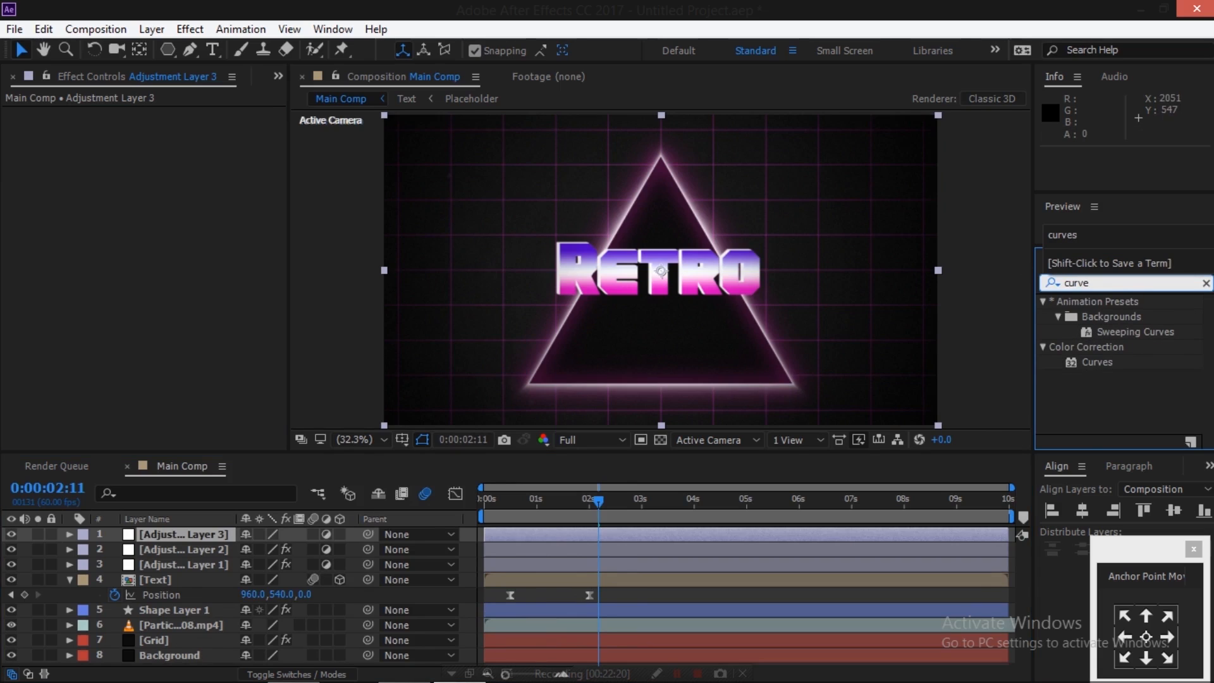
pyautogui.click(1090, 364)
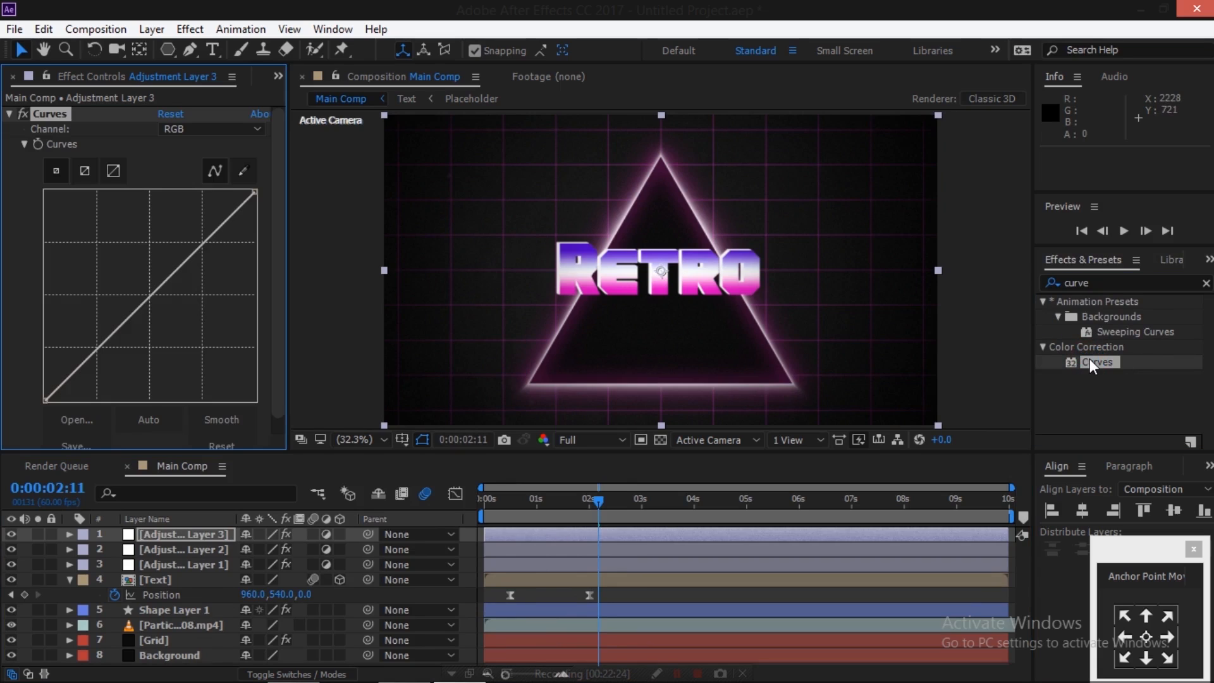
# In Curves, pull the middle of the Red channel slightly down and the middle of the Green channel slightly up.
pyautogui.click(170, 126)
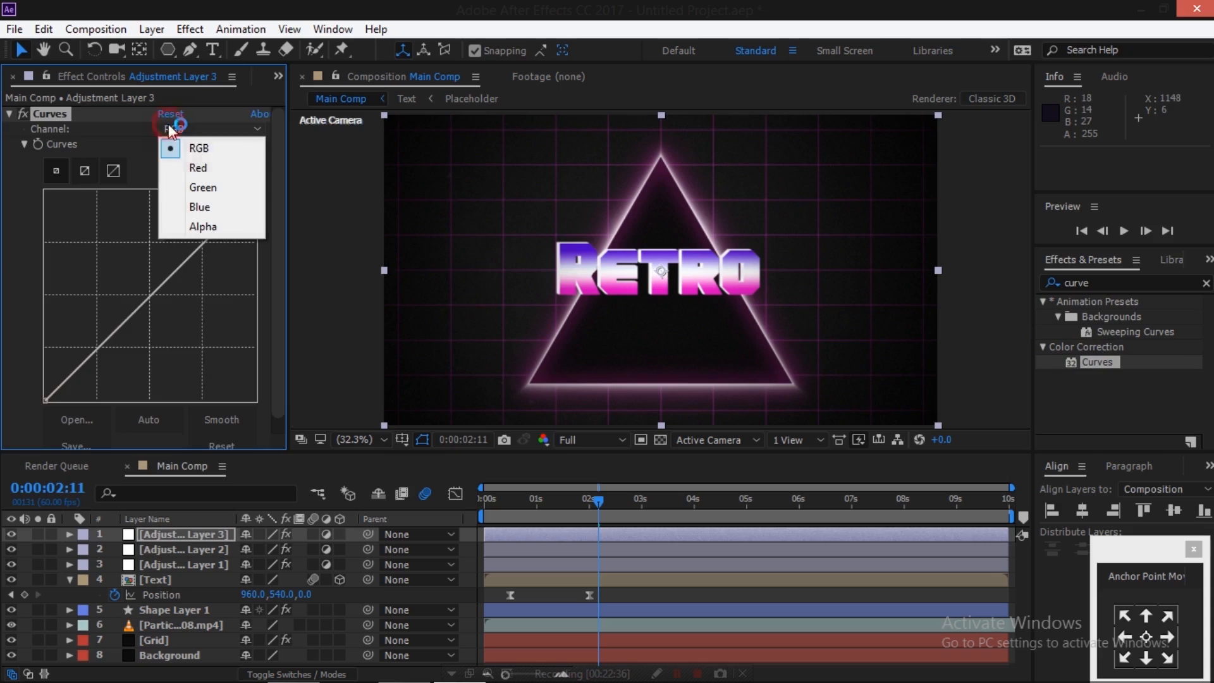
pyautogui.click(196, 167)
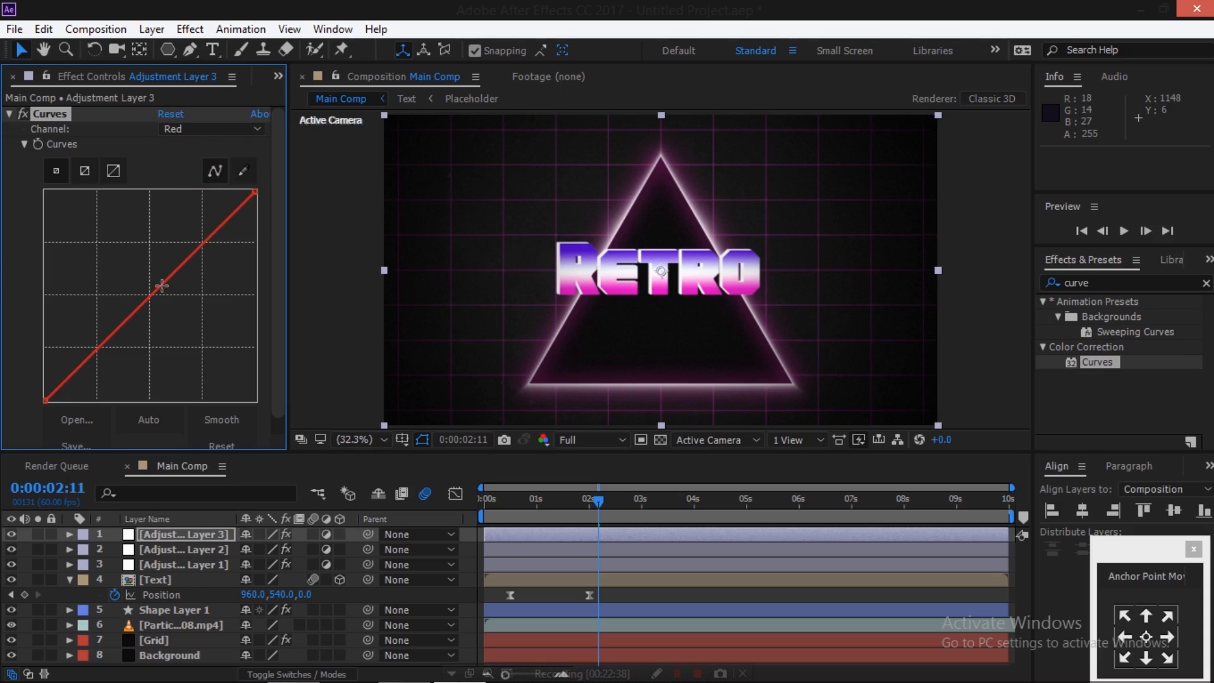
pyautogui.moveTo(159, 288); pyautogui.dragTo(171, 295)
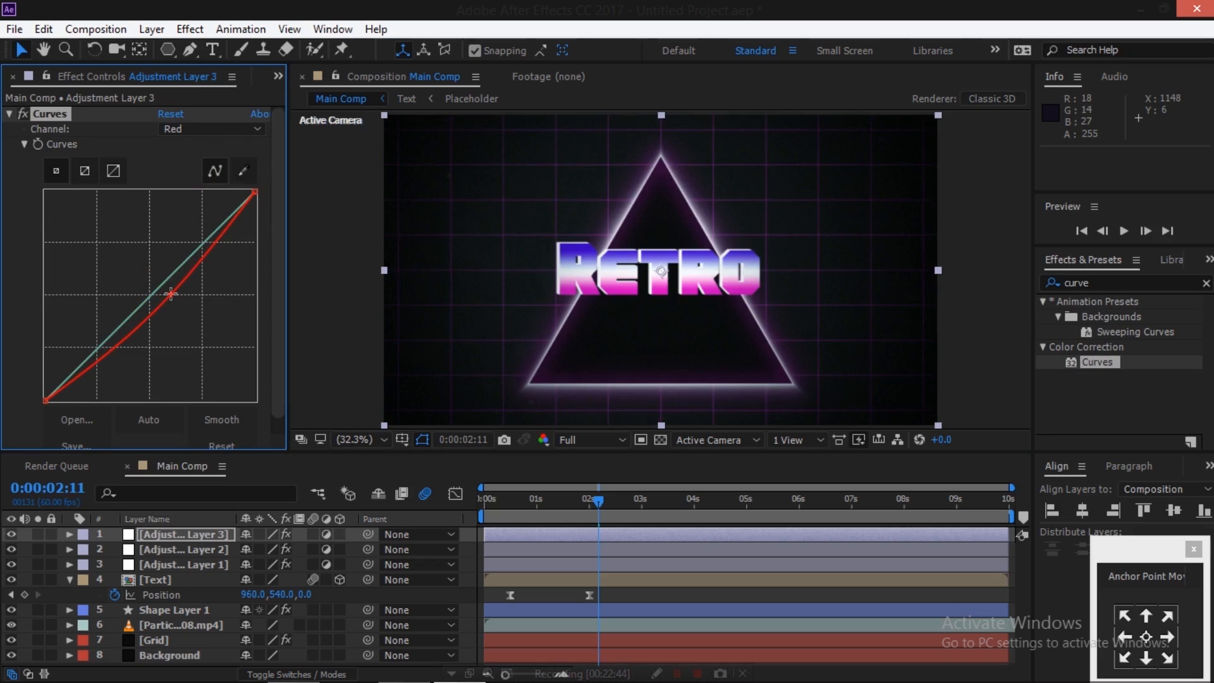
pyautogui.click(180, 131)
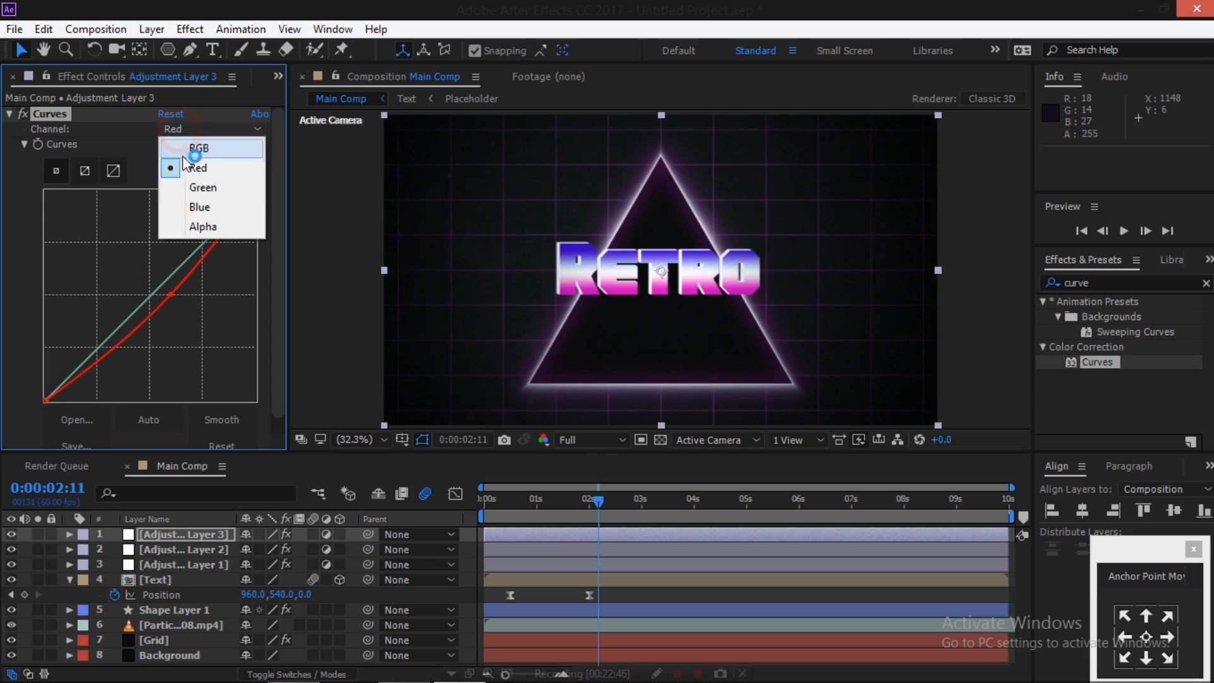
pyautogui.click(195, 188)
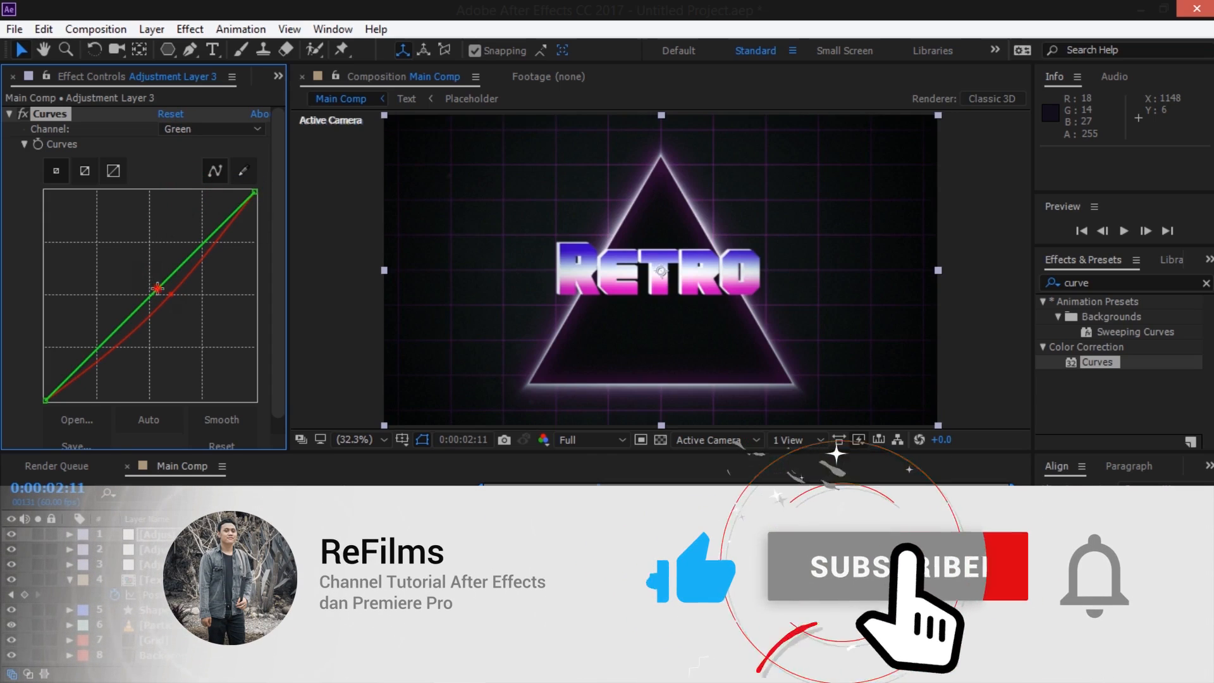
pyautogui.moveTo(157, 289); pyautogui.dragTo(147, 279)
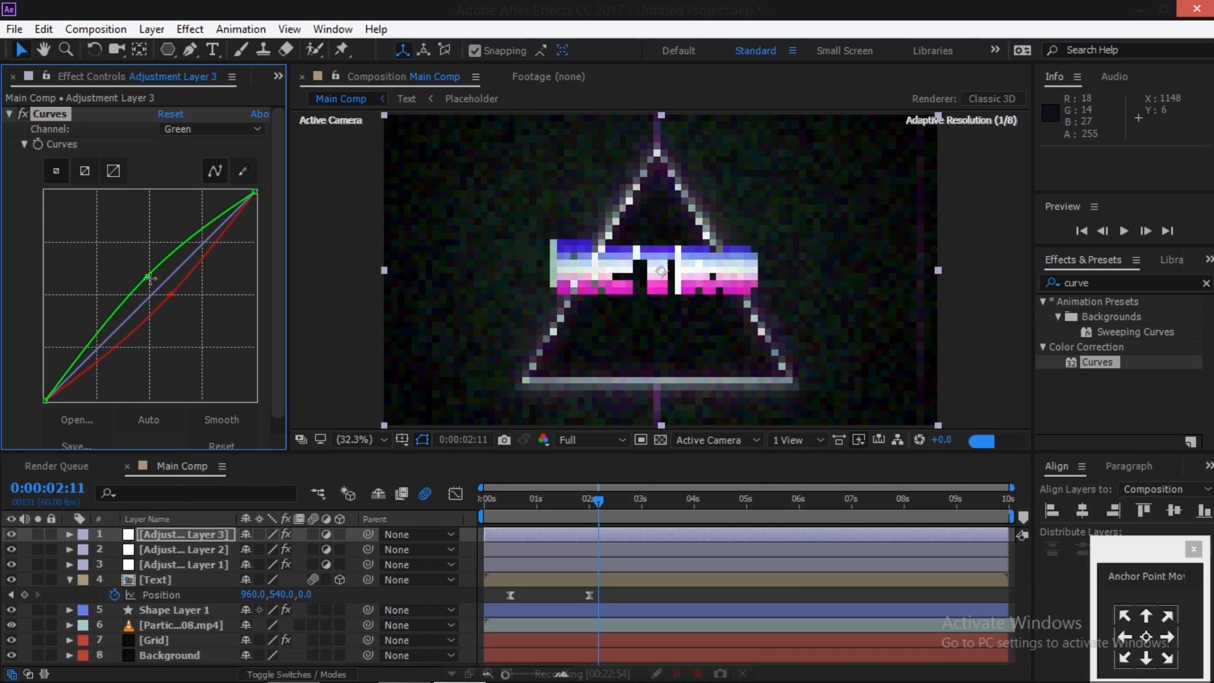
# Raise the middle of the Blue channel curve slightly and toggle the Curves effect to compare the grade.
pyautogui.click(206, 131)
pyautogui.click(200, 207)
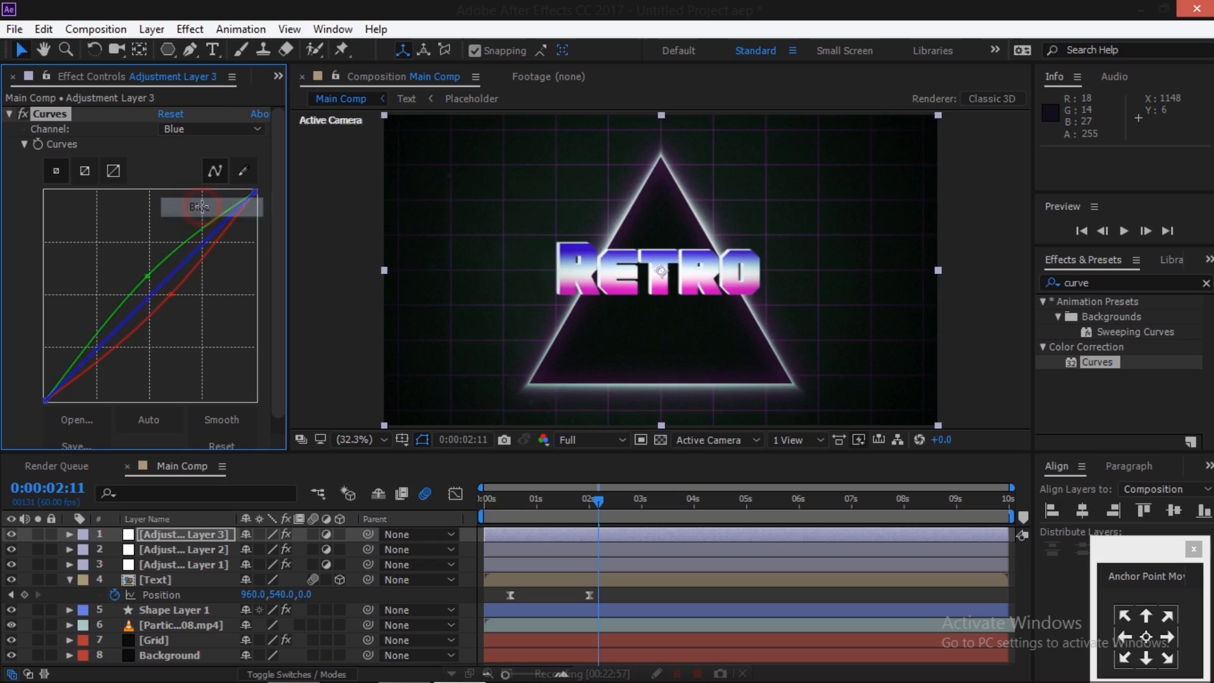
pyautogui.moveTo(168, 280); pyautogui.dragTo(162, 269)
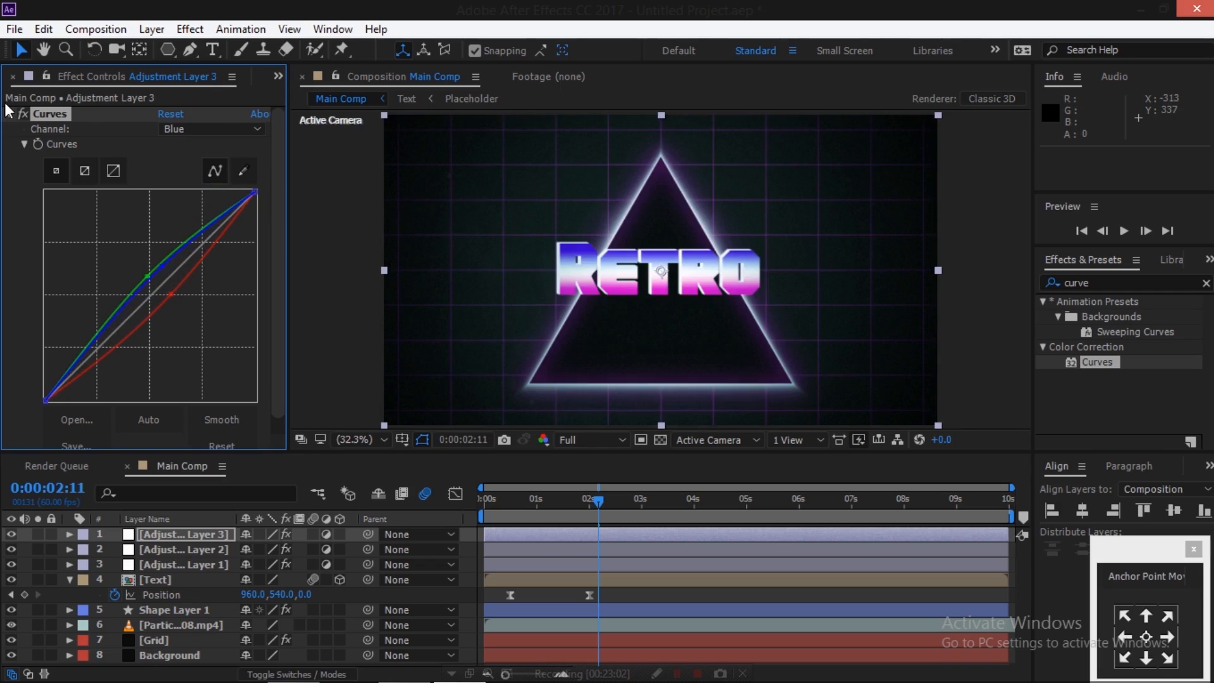
pyautogui.click(24, 111)
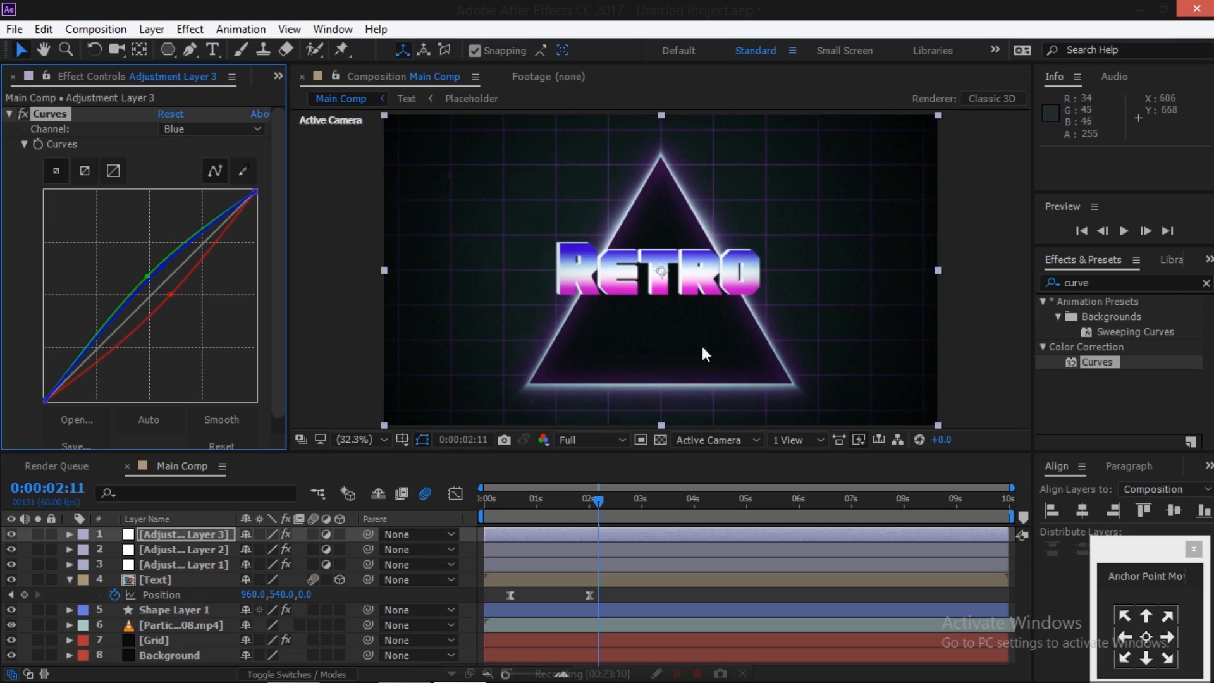
# Apply Hue/Saturation to the third adjustment layer and set its Master Saturation to 20.
pyautogui.click(1141, 282)
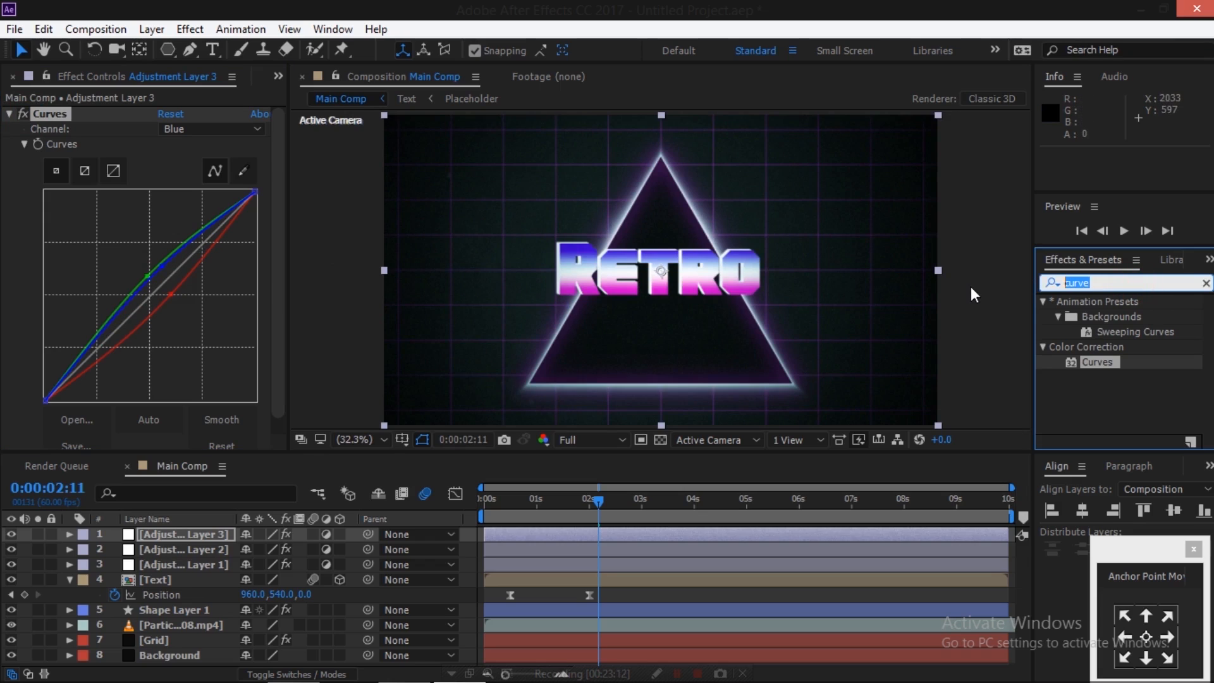
pyautogui.write('hue')
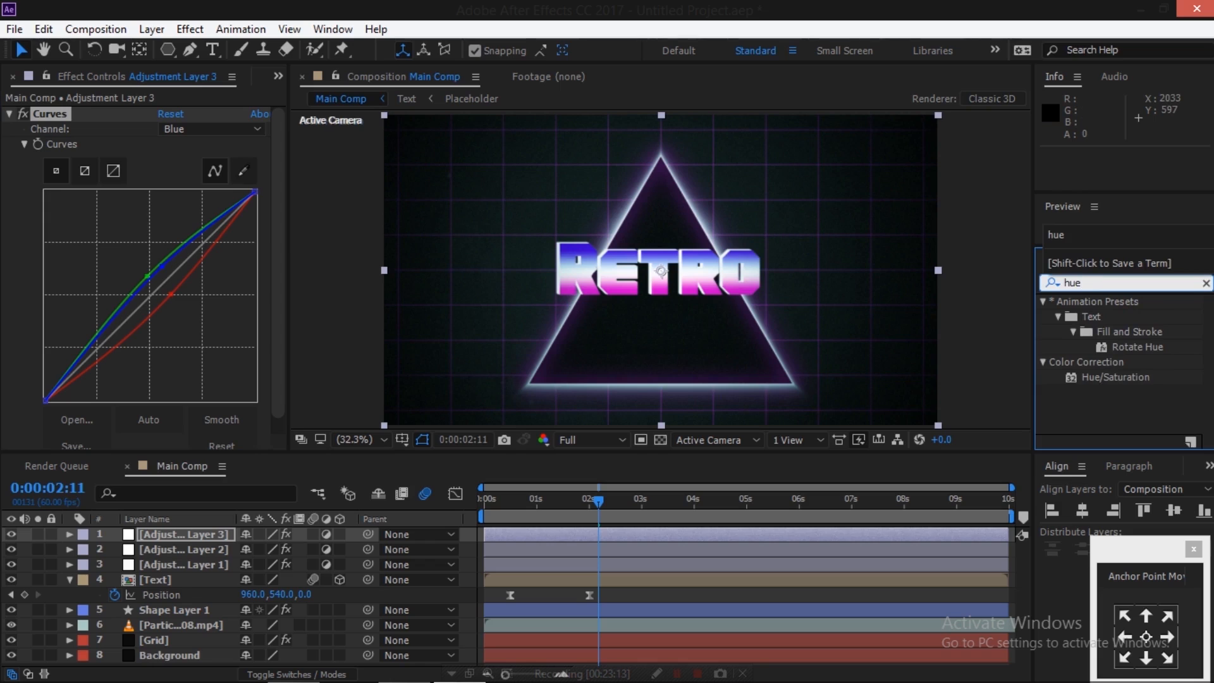
pyautogui.doubleClick(1085, 377)
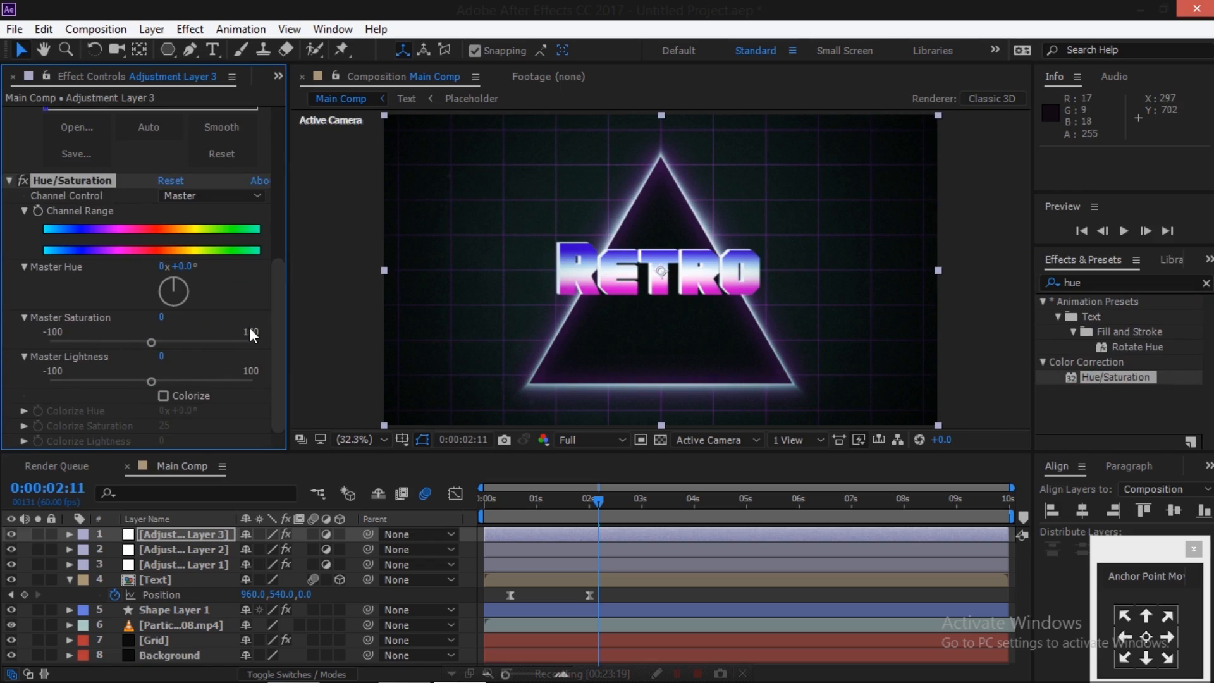
pyautogui.click(161, 318)
pyautogui.write('20')
pyautogui.press('Return')
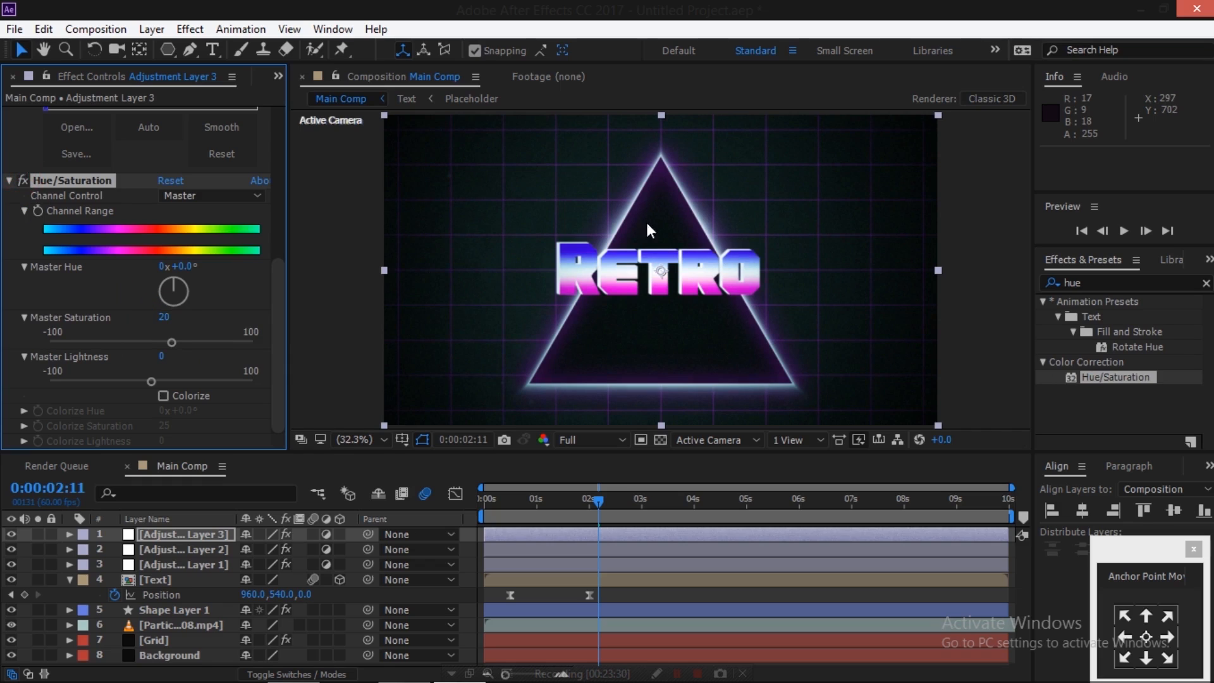
# Place the Purple.mp4 footage from the project above all layers in Main Comp.
pyautogui.click(276, 77)
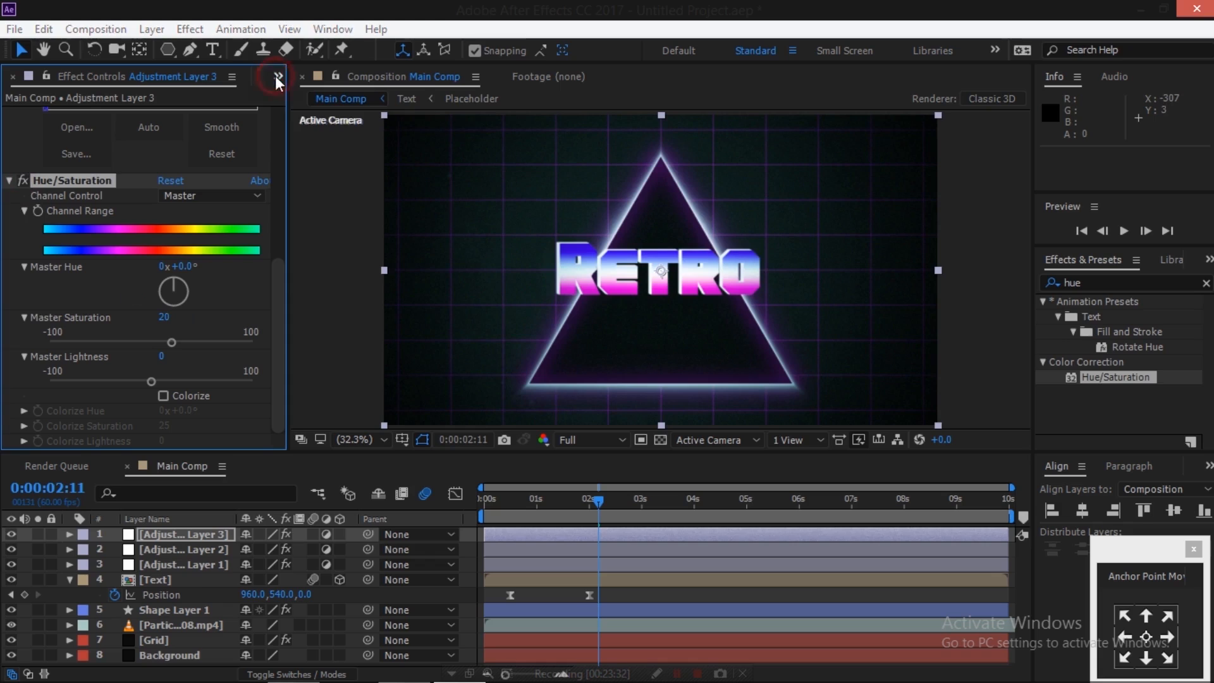
pyautogui.click(298, 114)
pyautogui.click(152, 381)
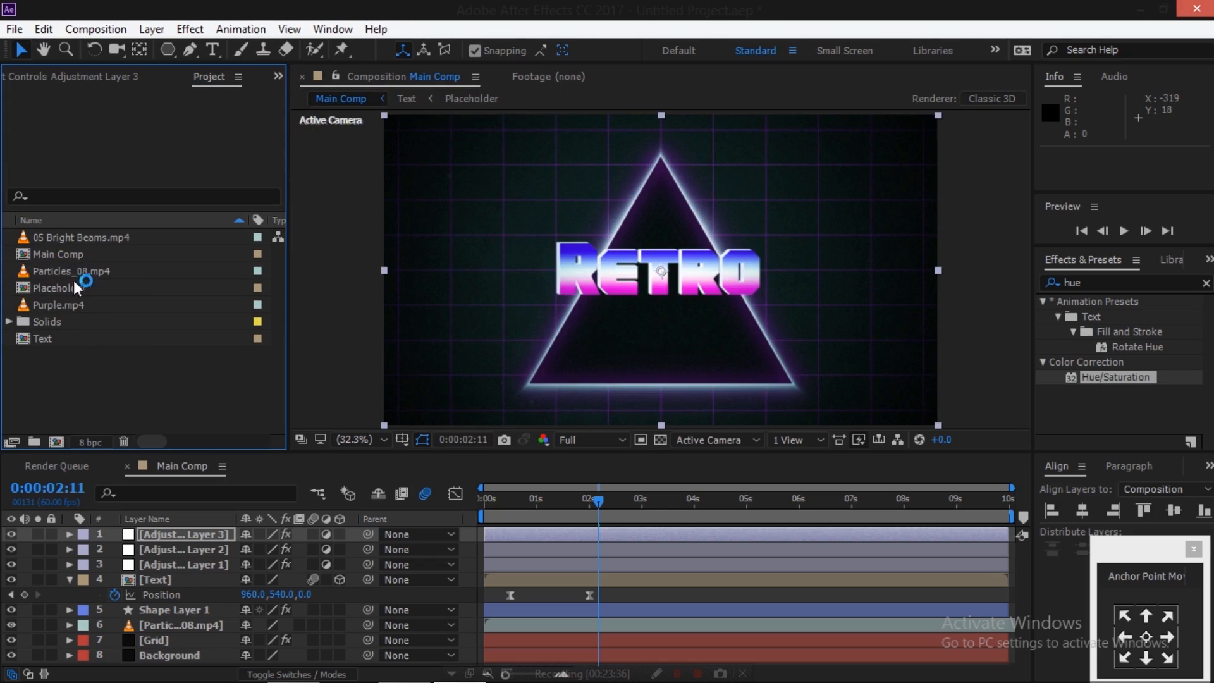
pyautogui.click(68, 304)
pyautogui.moveTo(78, 309); pyautogui.dragTo(198, 532)
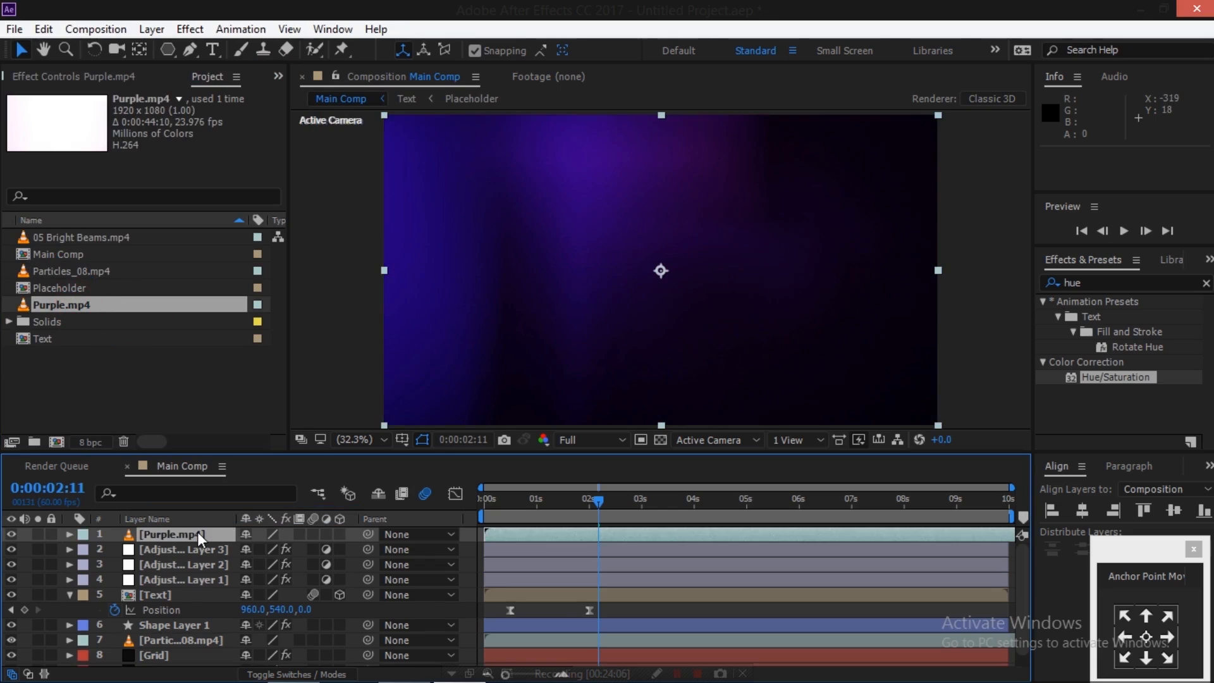
# Set the Purple.mp4 layer's blending mode to Screen and its opacity to 20%.
pyautogui.click(300, 674)
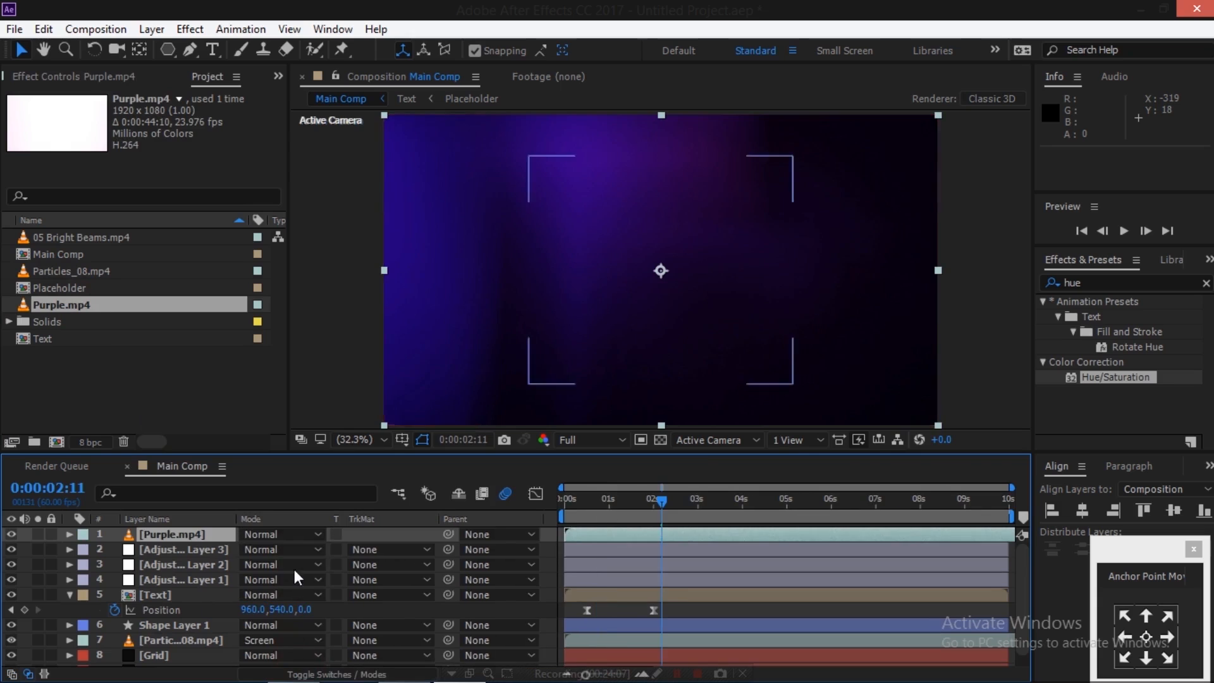
pyautogui.click(289, 533)
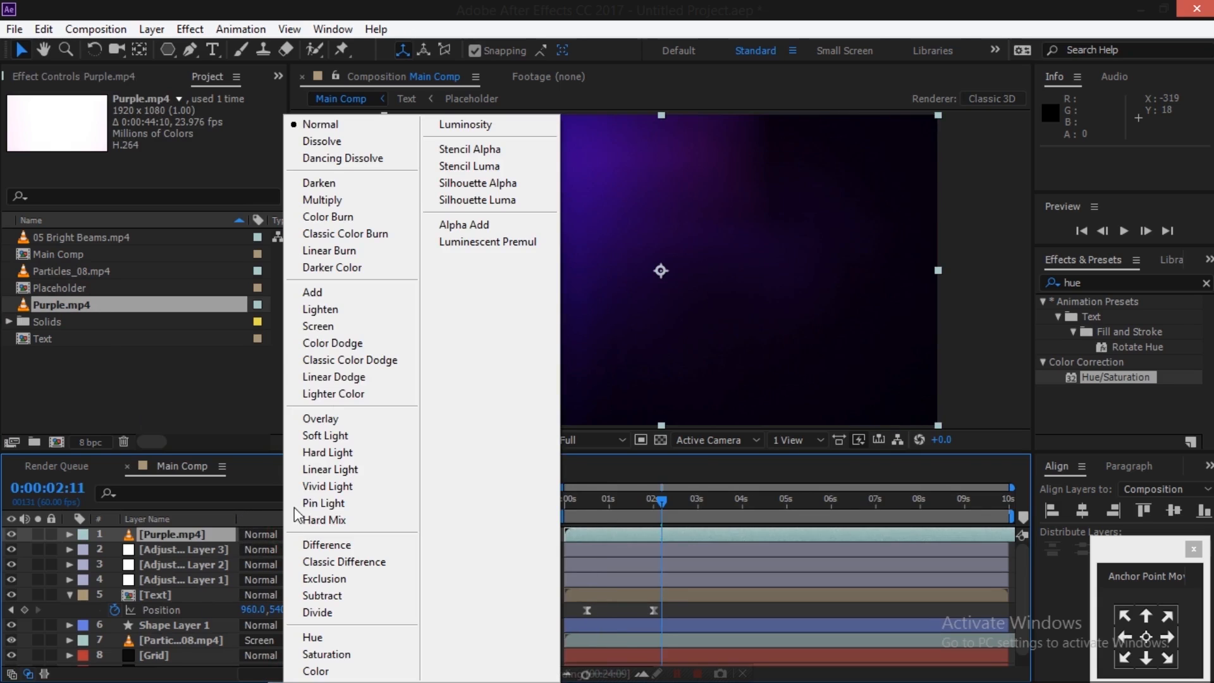
pyautogui.click(345, 326)
pyautogui.press('t')
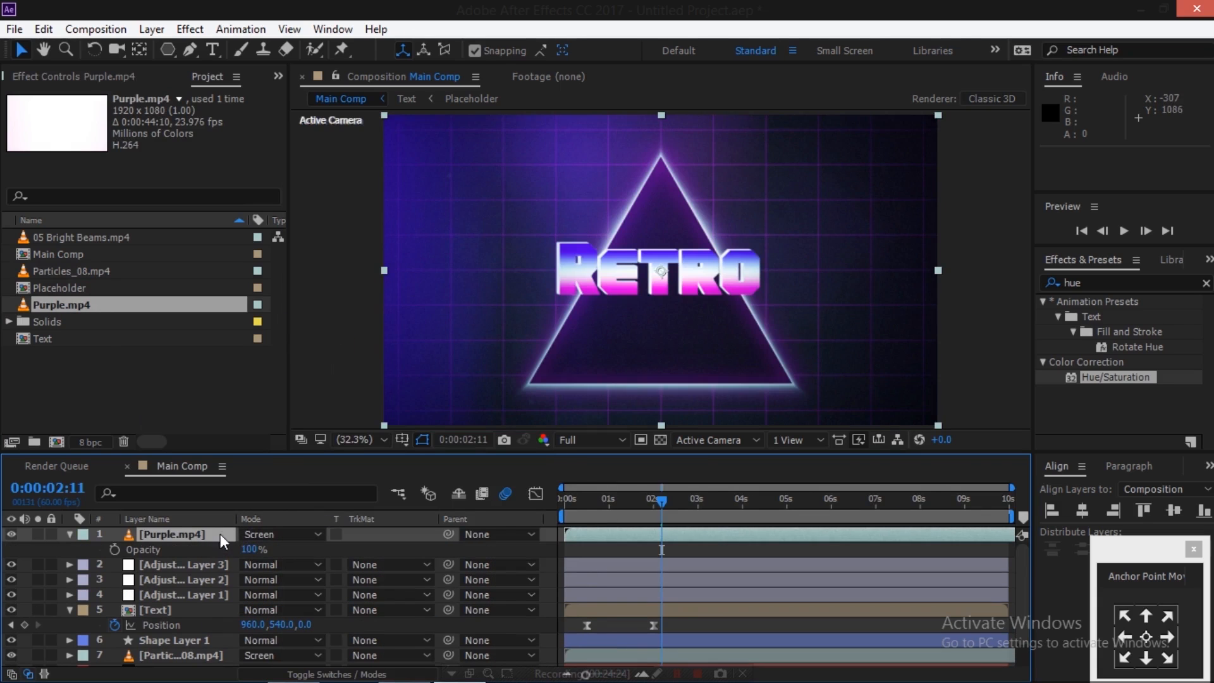
pyautogui.click(250, 548)
pyautogui.write('20')
pyautogui.press('Return')
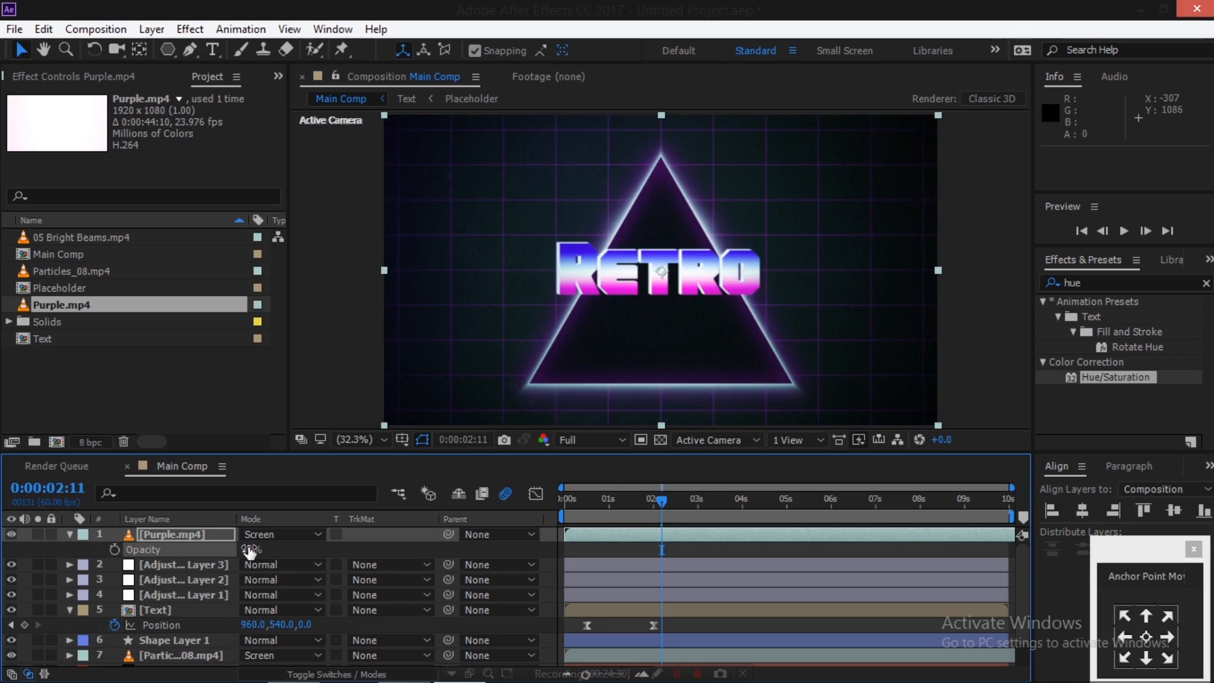
# Place the 05 Bright Beams.mp4 footage from the project above all layers in Main Comp.
pyautogui.click(95, 238)
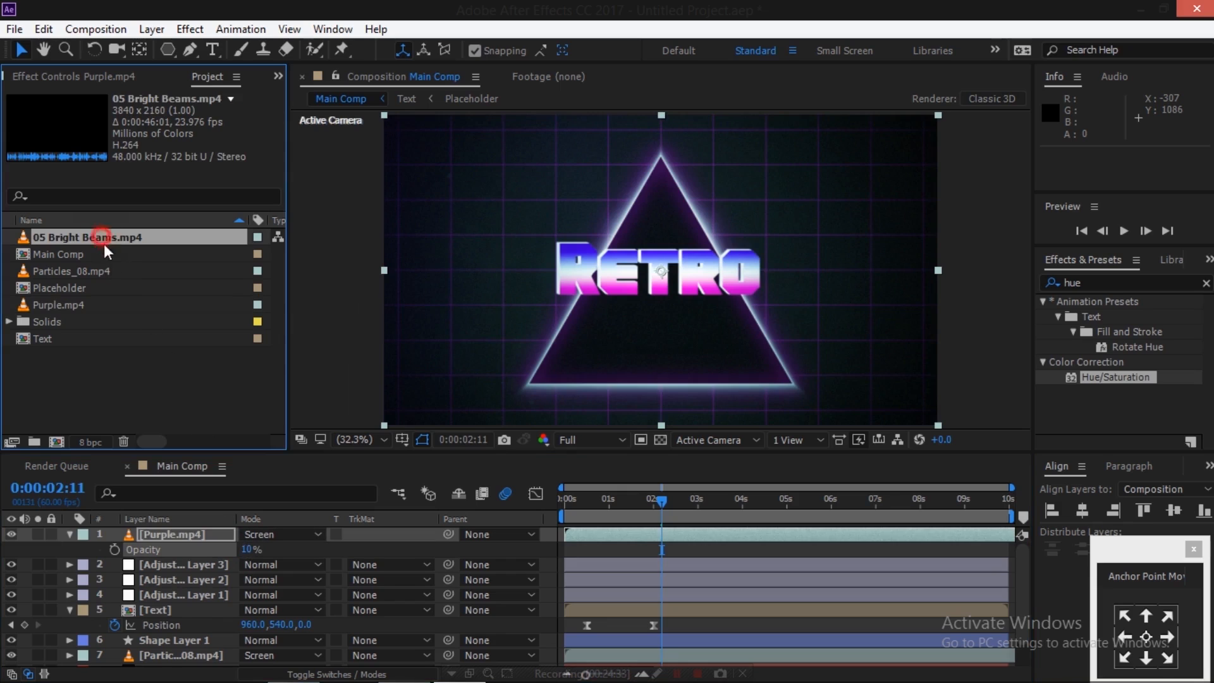
pyautogui.moveTo(217, 529); pyautogui.dragTo(218, 529)
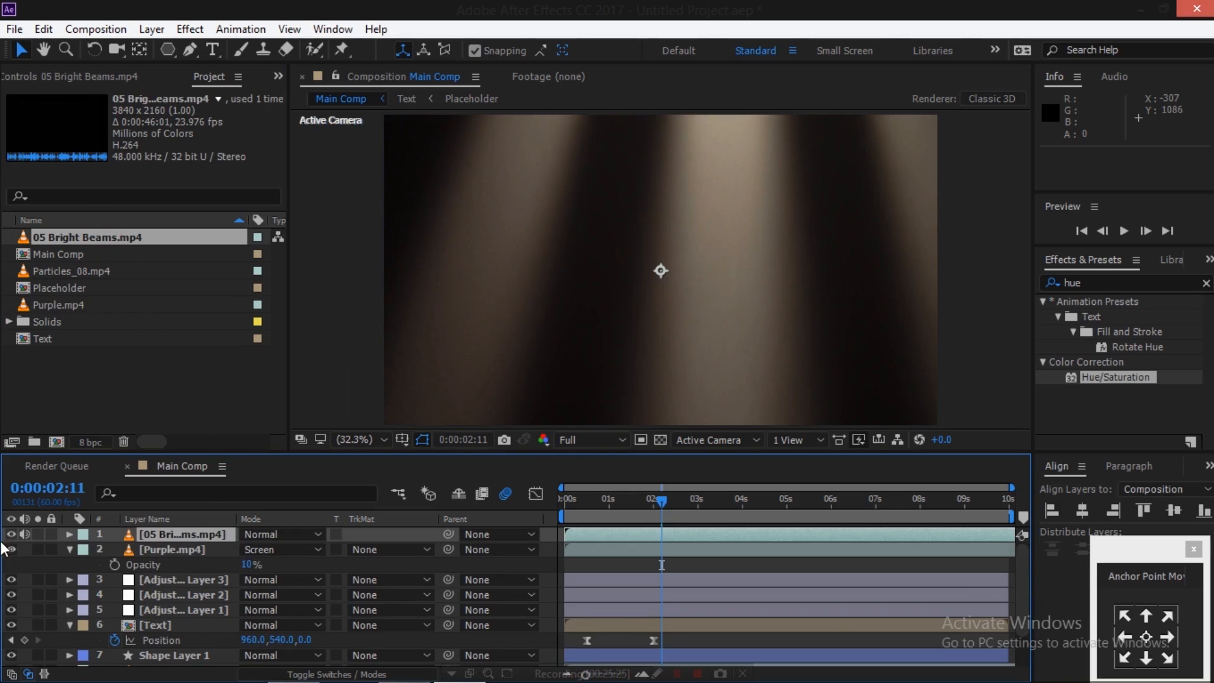
# Scale the 05 Bright Beams.mp4 layer to 50% and set its blending mode to Screen.
pyautogui.click(159, 533)
pyautogui.press('s')
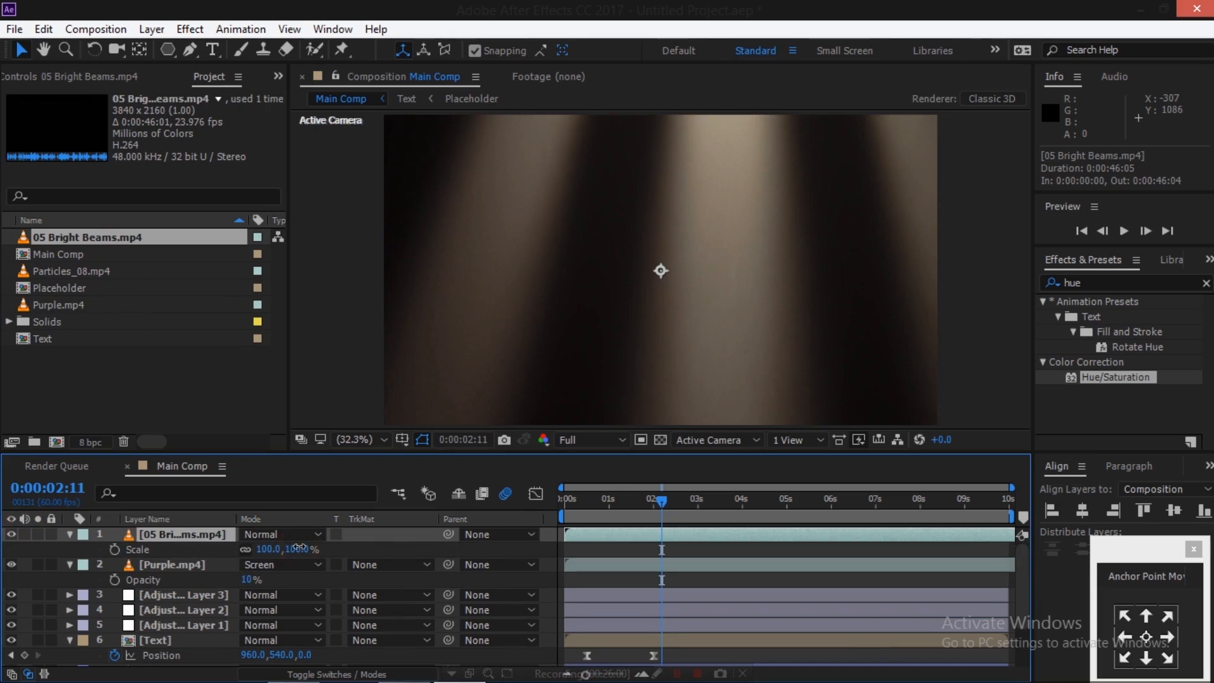
pyautogui.click(298, 547)
pyautogui.write('50')
pyautogui.press('Return')
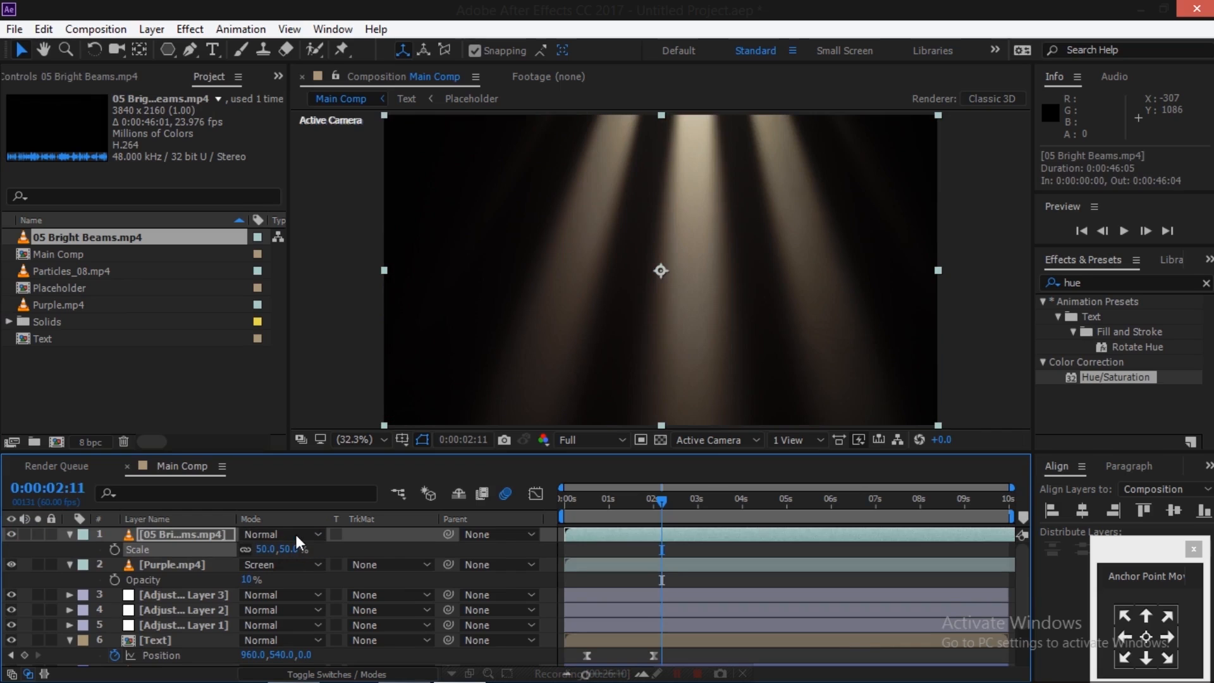
pyautogui.click(296, 533)
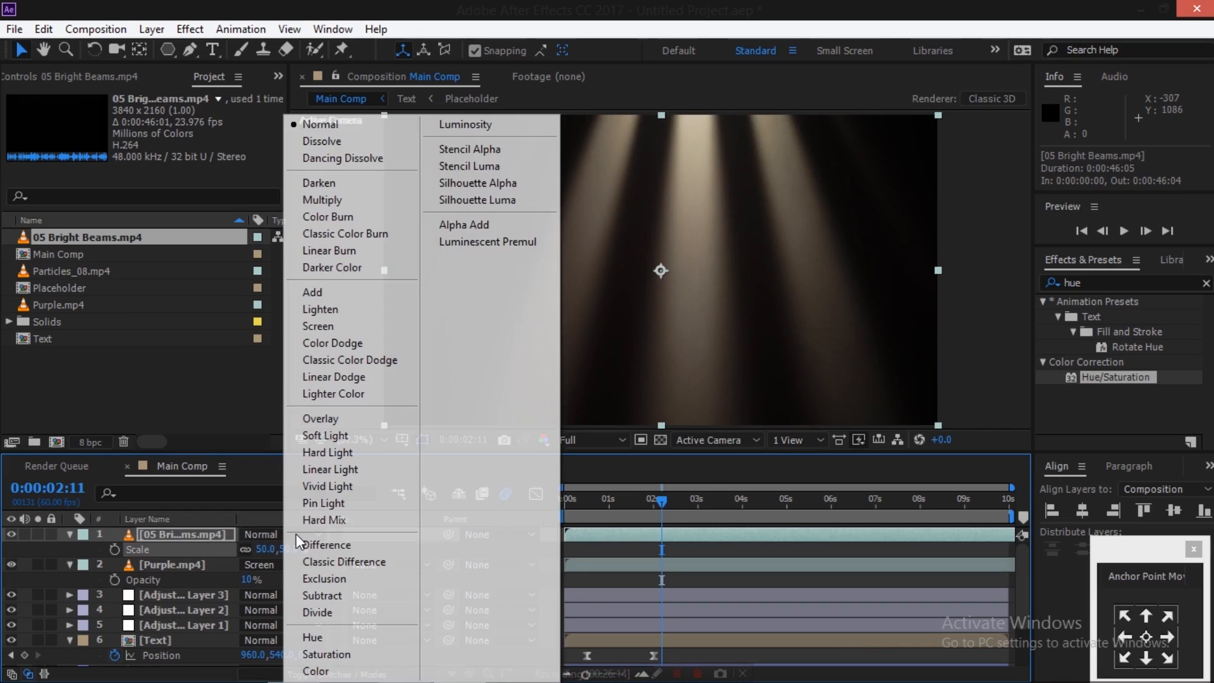
pyautogui.click(348, 326)
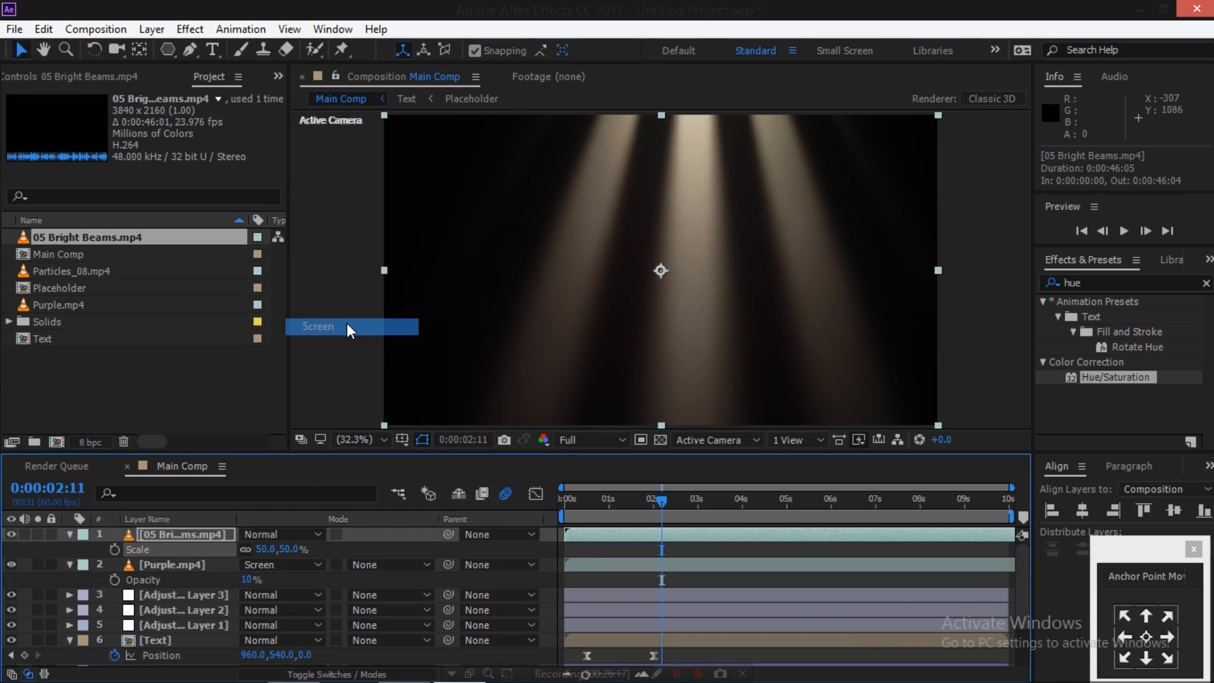